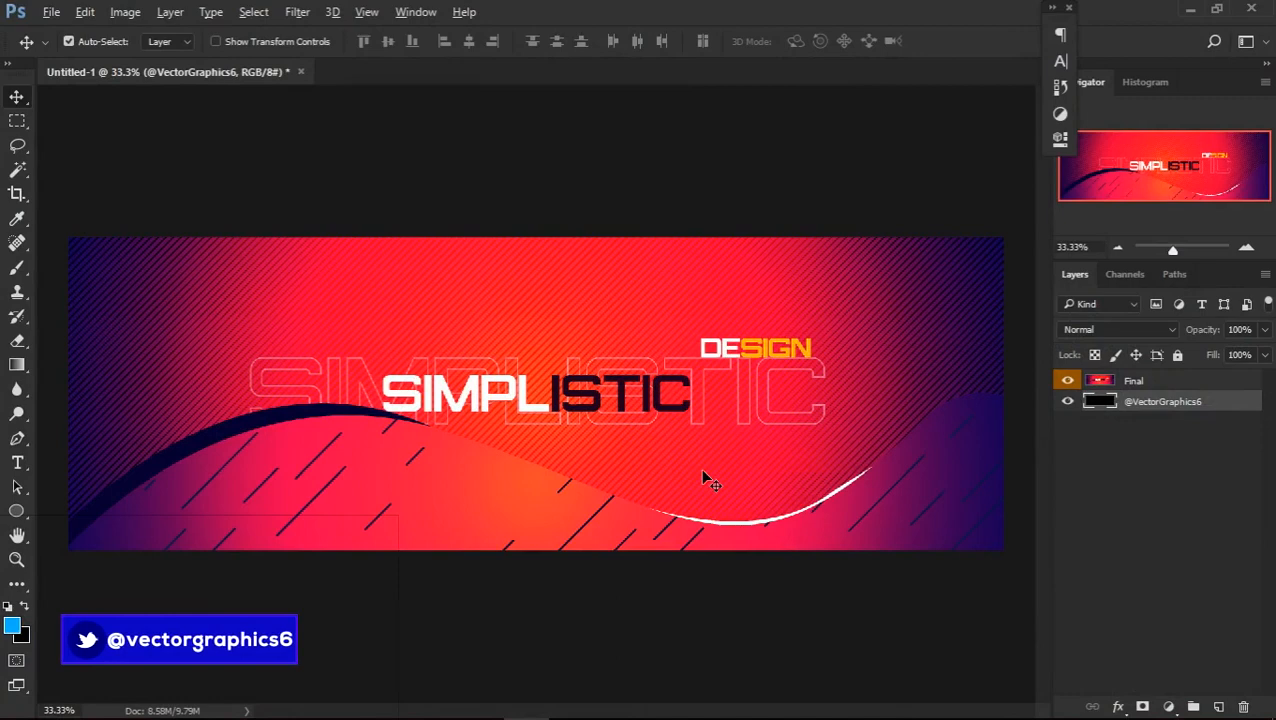
Open the new-document settings for the Twitter Header preset to review them, and close them without creating a document
{"action": "key", "text": "ctrl+n"}
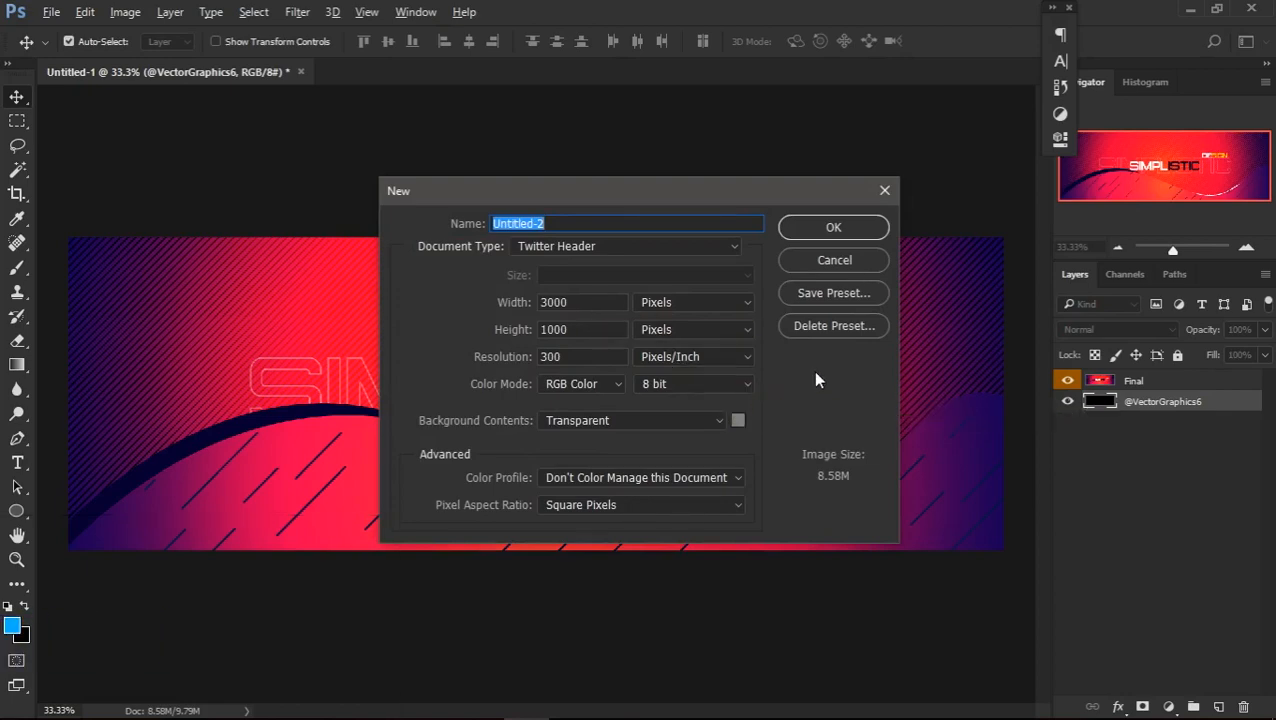
{"action": "left_click", "coordinate": [835, 260]}
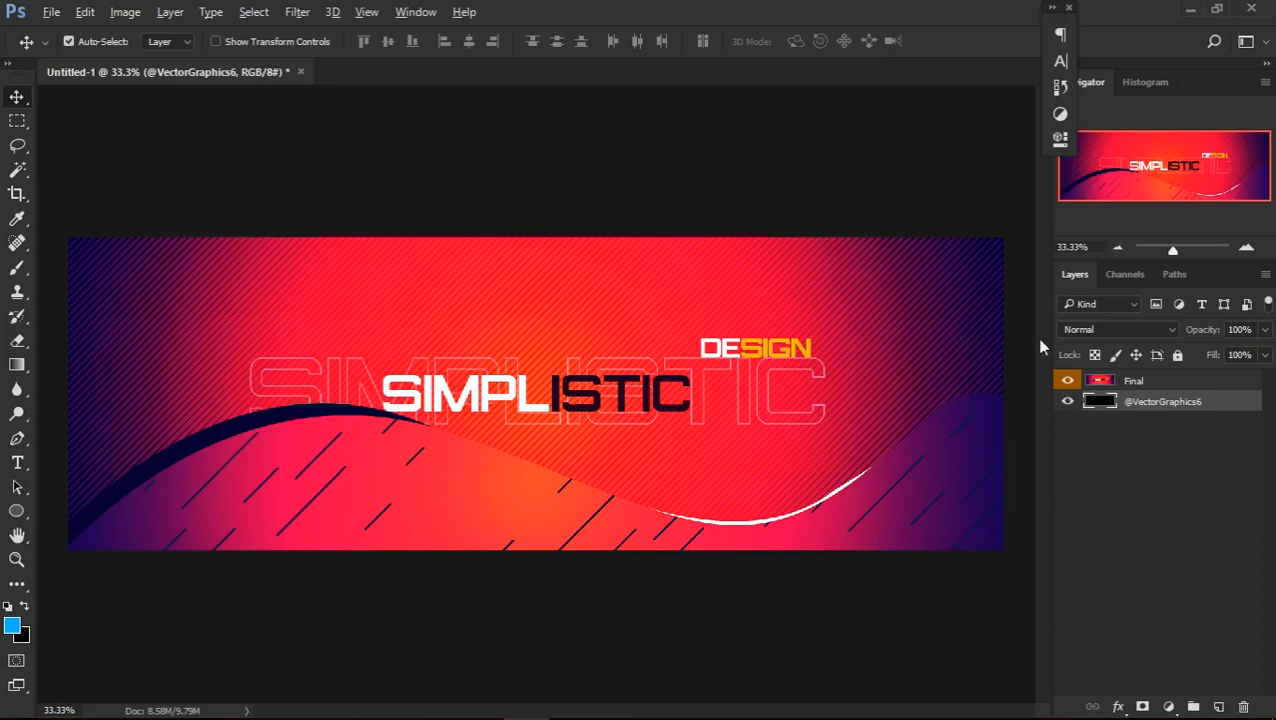
Preview the banner with the Final layer hidden and shown again, and fit the canvas to the screen
{"action": "left_click", "coordinate": [1183, 380]}
{"action": "left_click", "coordinate": [1068, 381]}
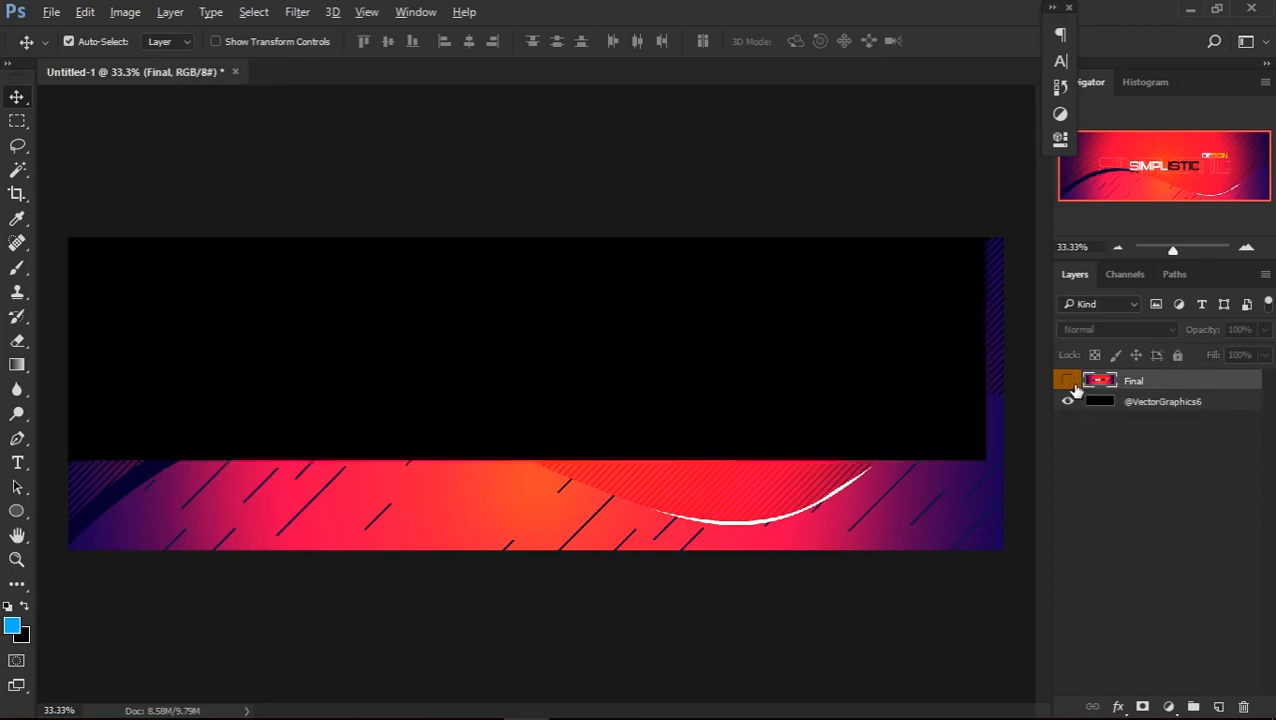
{"action": "left_click", "coordinate": [1070, 384]}
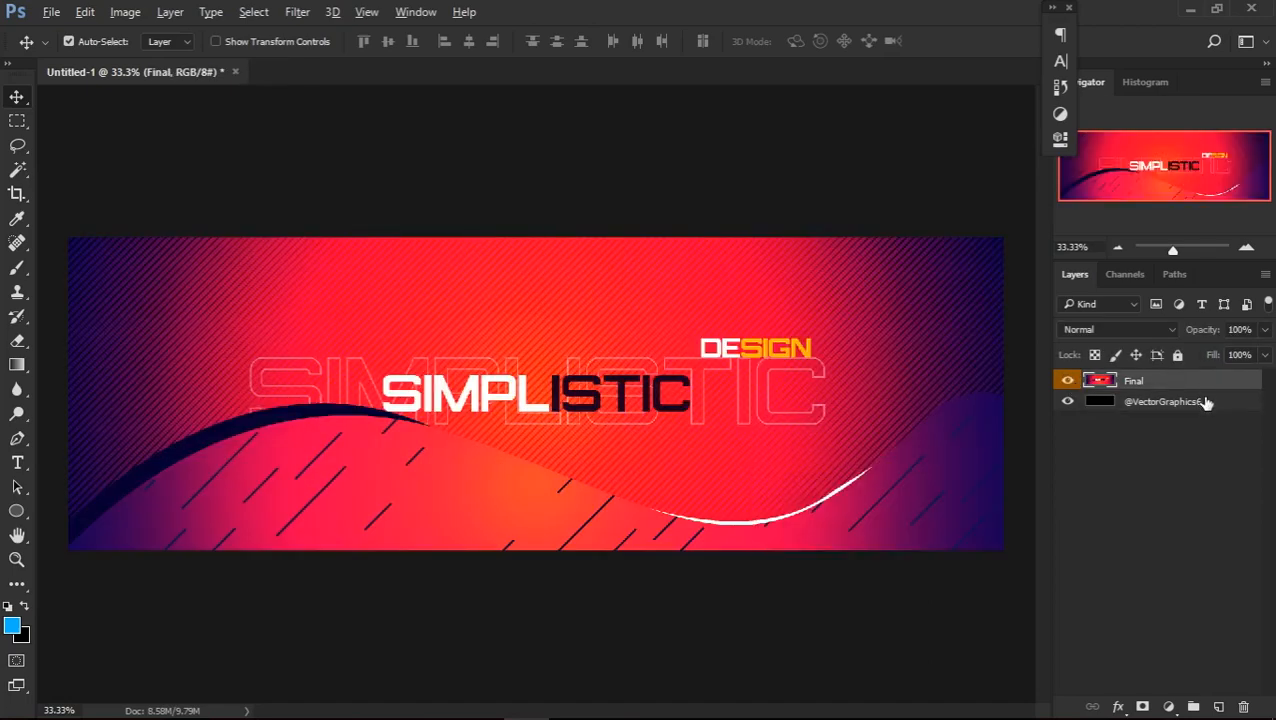
{"action": "scroll", "coordinate": [503, 469], "scroll_direction": "up", "scroll_amount": 1}
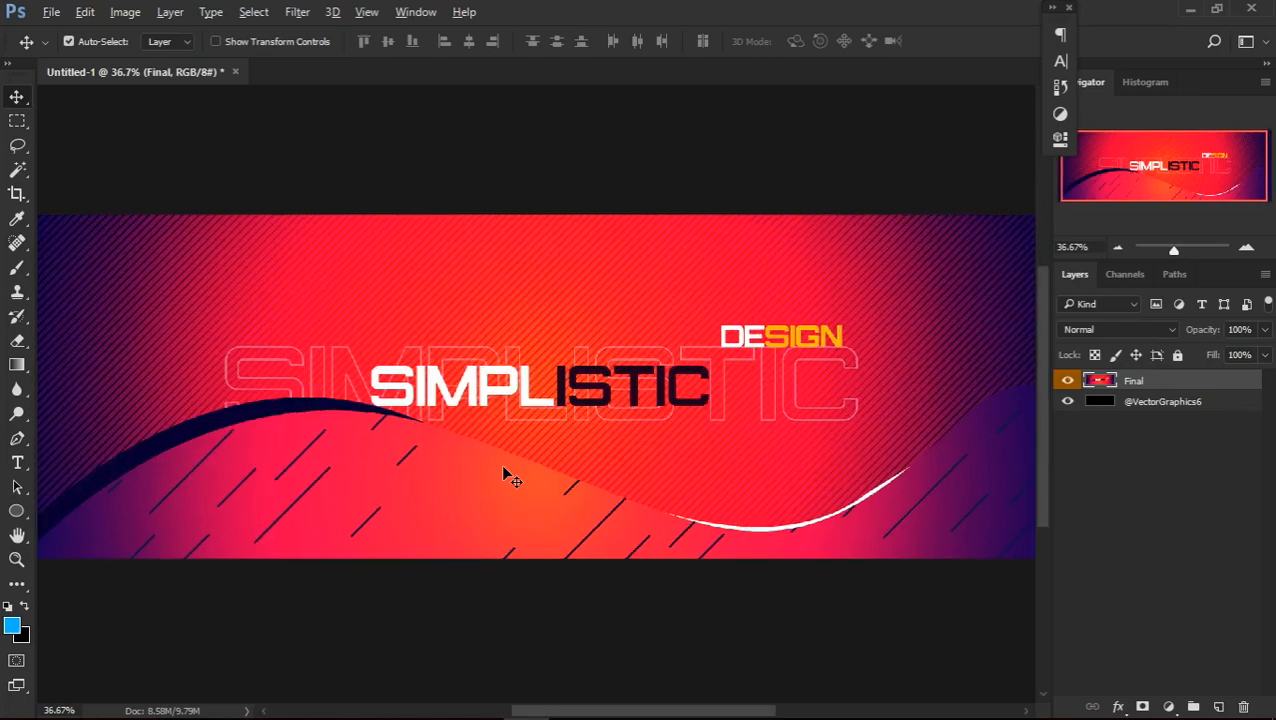
{"action": "scroll", "coordinate": [503, 469], "scroll_direction": "down", "scroll_amount": 1}
{"action": "key", "text": "z"}
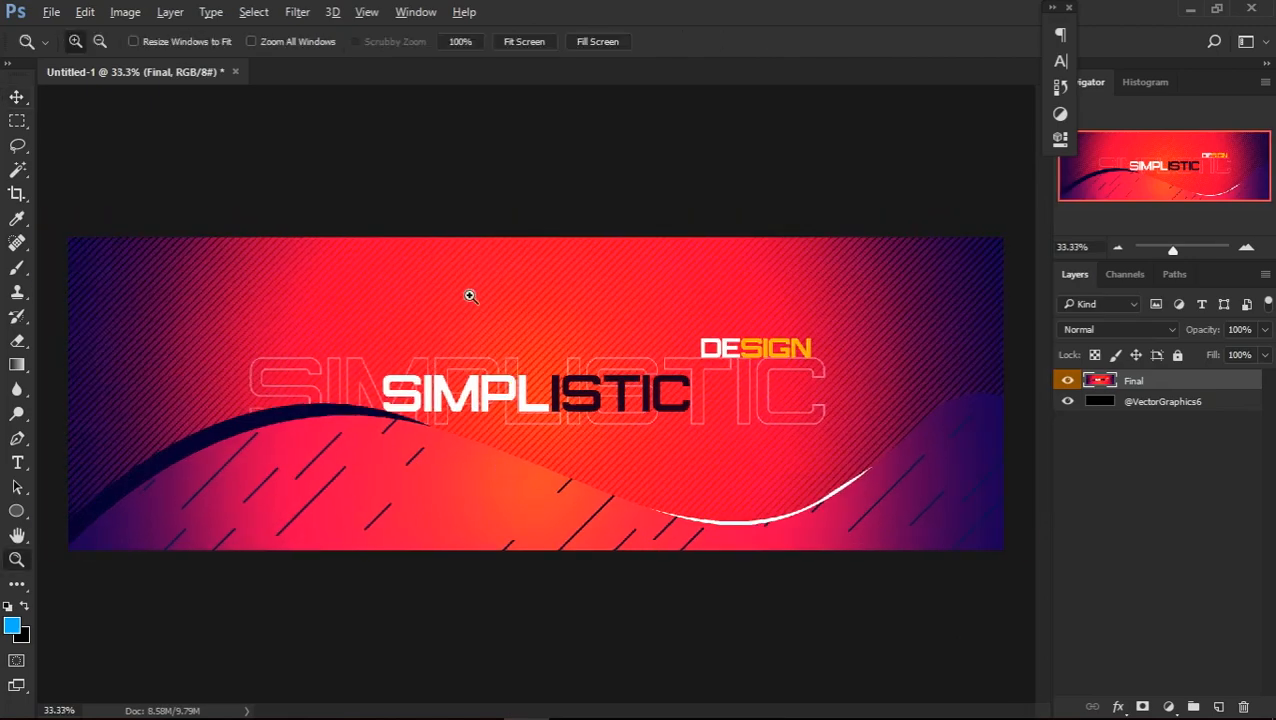
{"action": "left_click", "coordinate": [513, 46]}
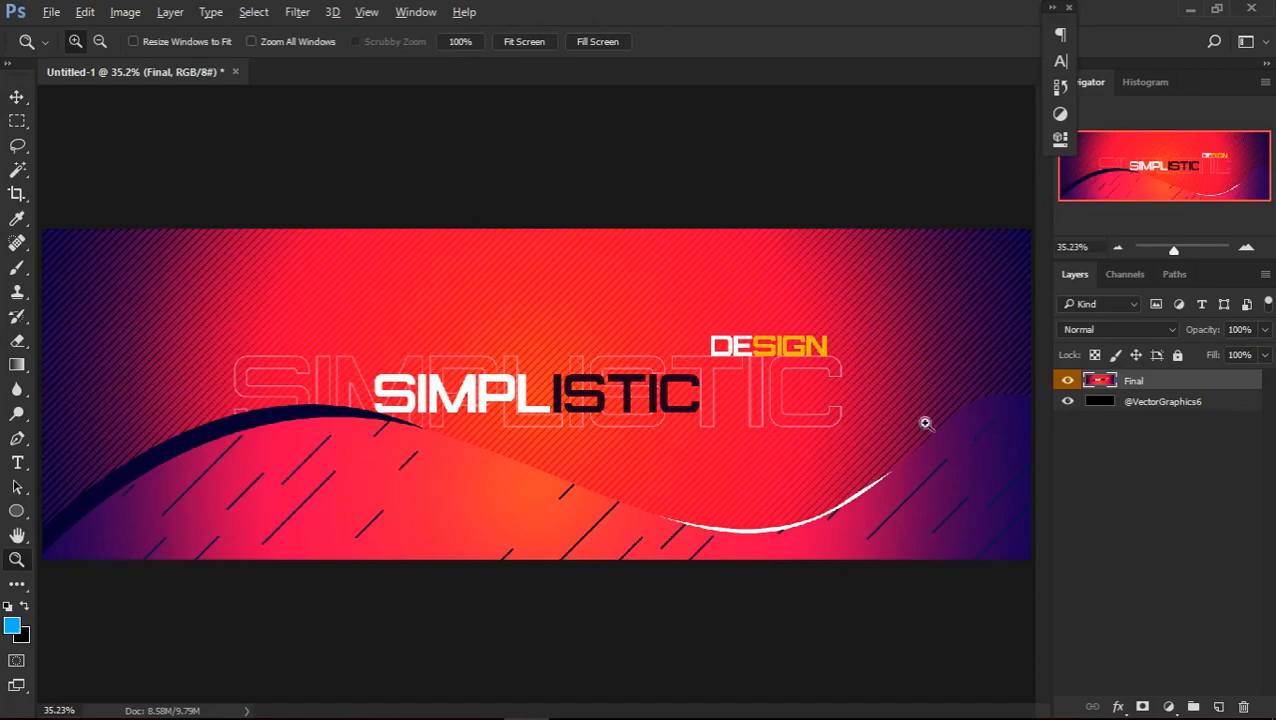
Create a new layer above the black bottom layer and name it BG
{"action": "left_click", "coordinate": [1173, 400]}
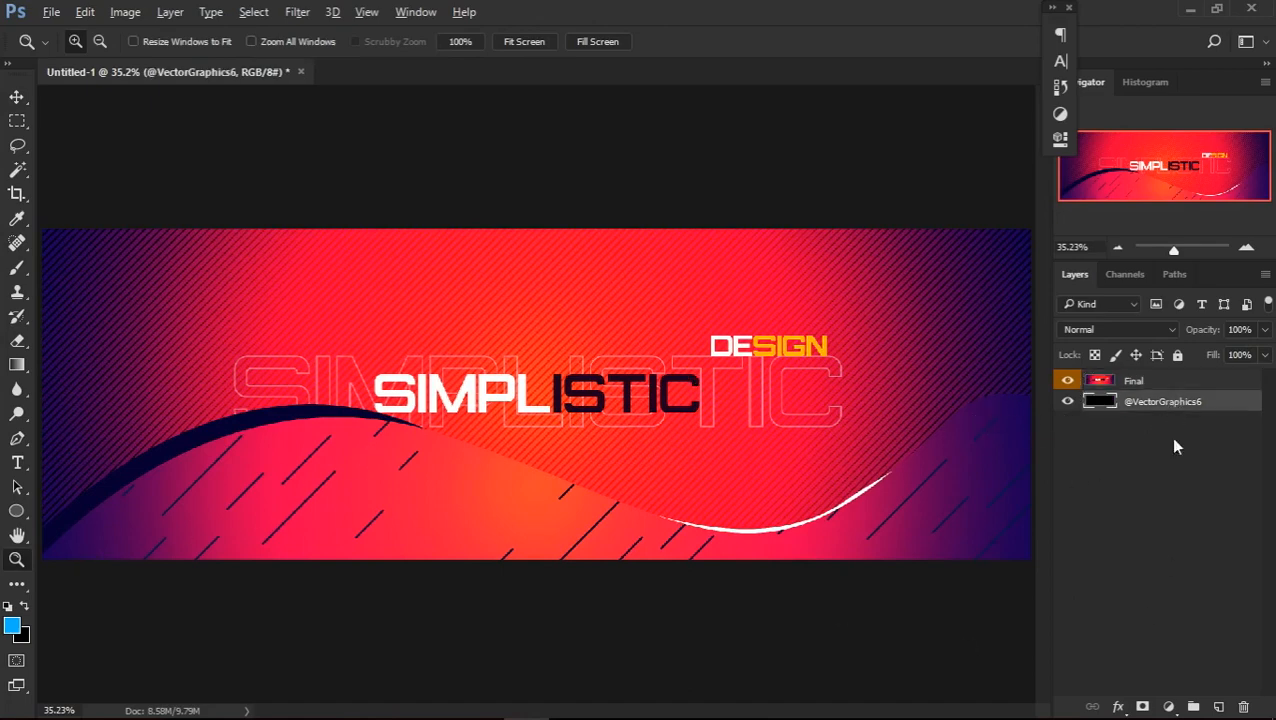
{"action": "left_click", "coordinate": [1218, 707]}
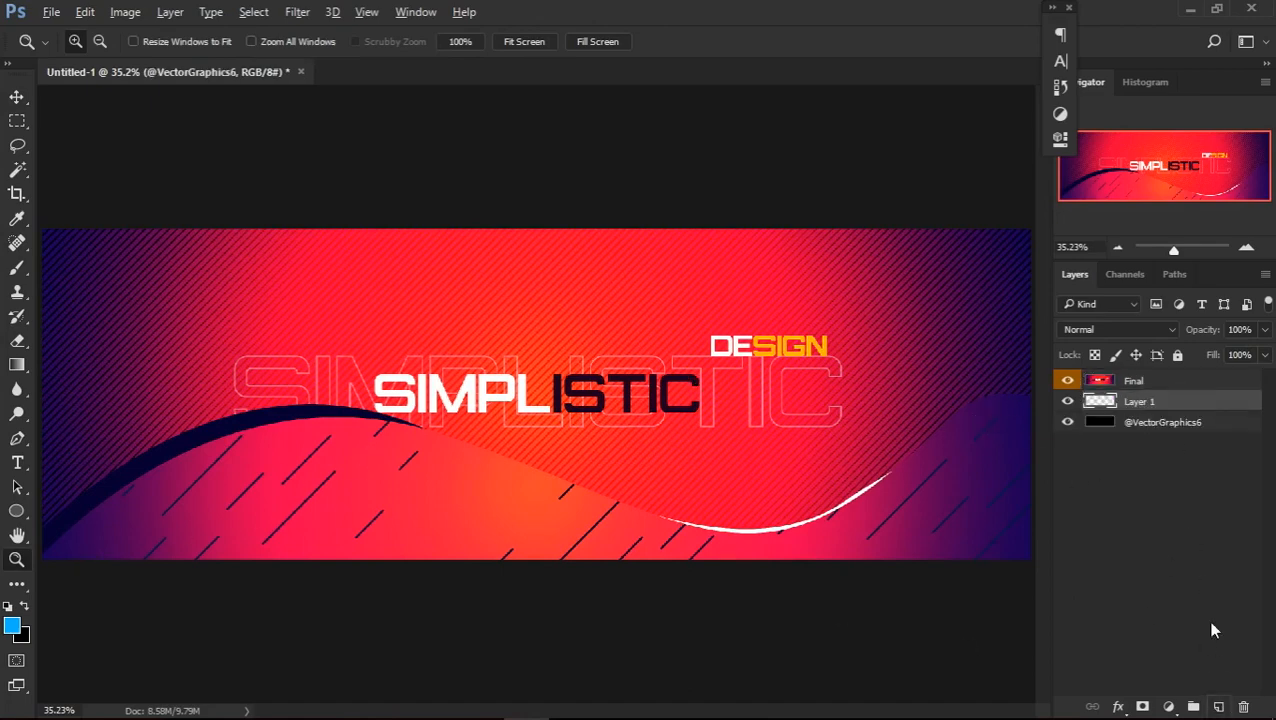
{"action": "double_click", "coordinate": [1139, 402]}
{"action": "type", "text": "Bg"}
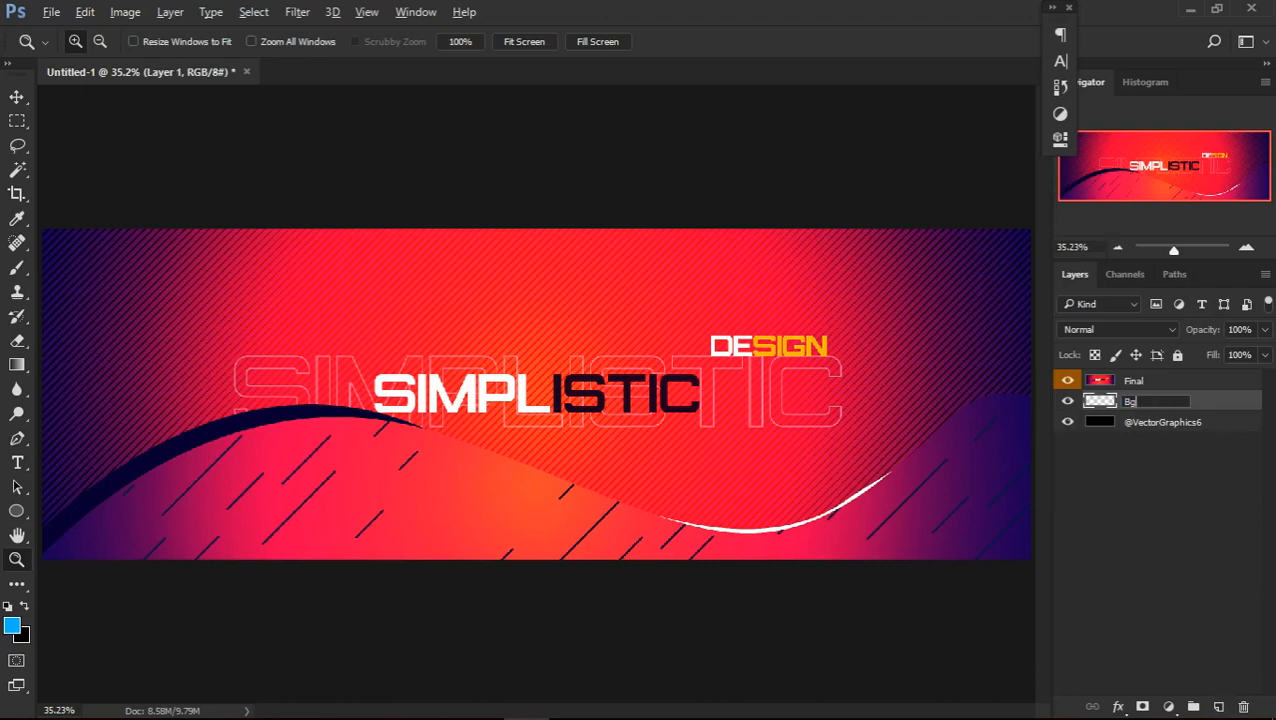
{"action": "key", "text": "BackSpace"}
{"action": "key", "text": "BackSpace"}
{"action": "type", "text": "BG"}
{"action": "key", "text": "Return"}
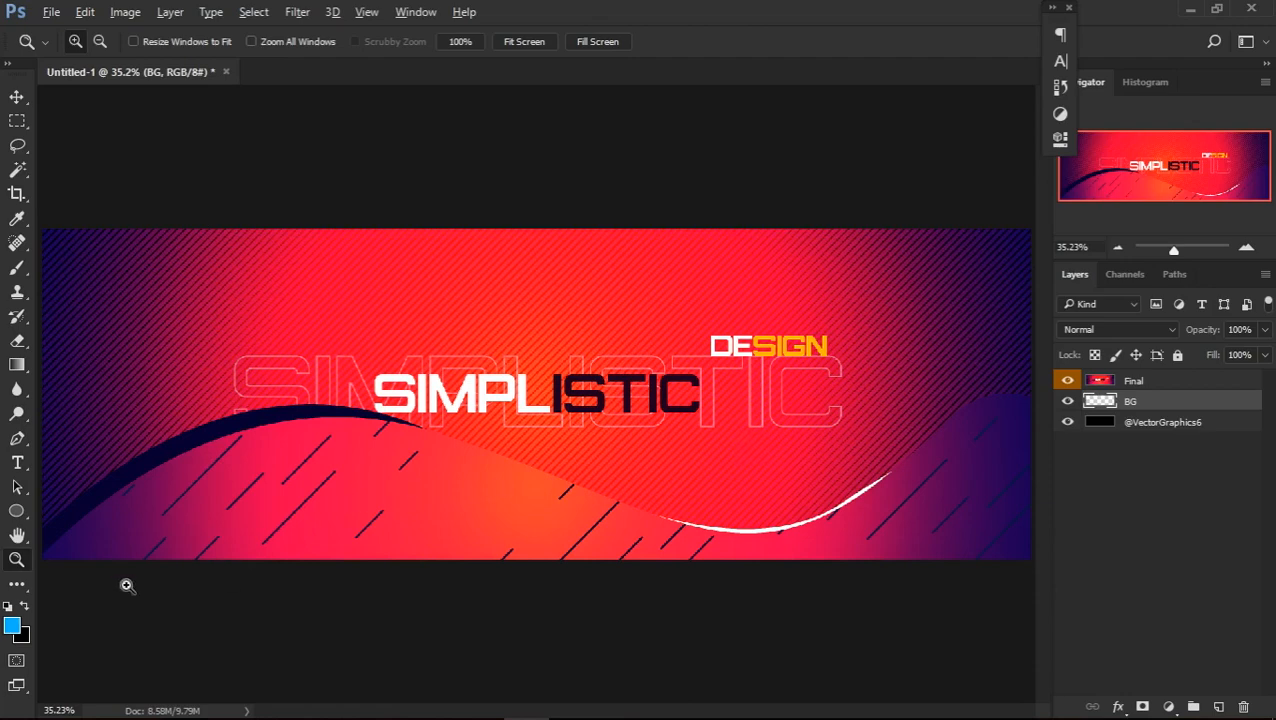
Fill the BG layer with the blue foreground color #00b4ff
{"action": "left_click", "coordinate": [12, 627]}
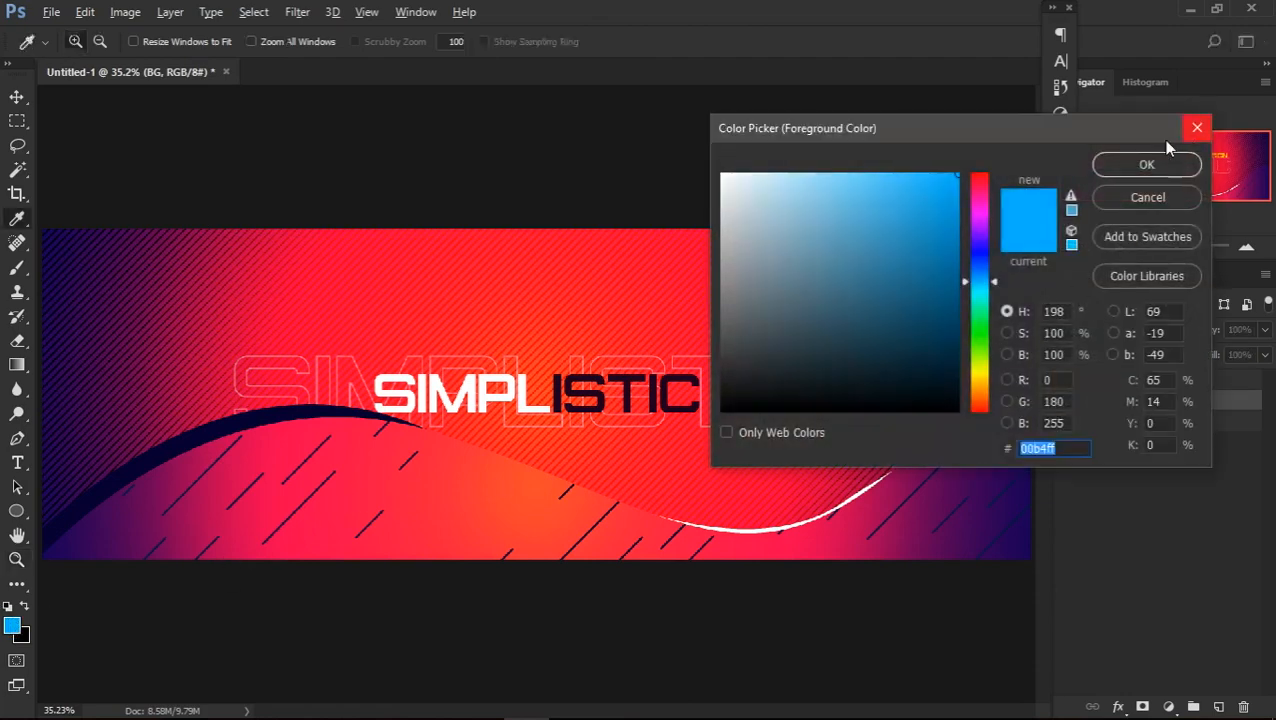
{"action": "left_click", "coordinate": [1143, 160]}
{"action": "key", "text": "alt+BackSpace"}
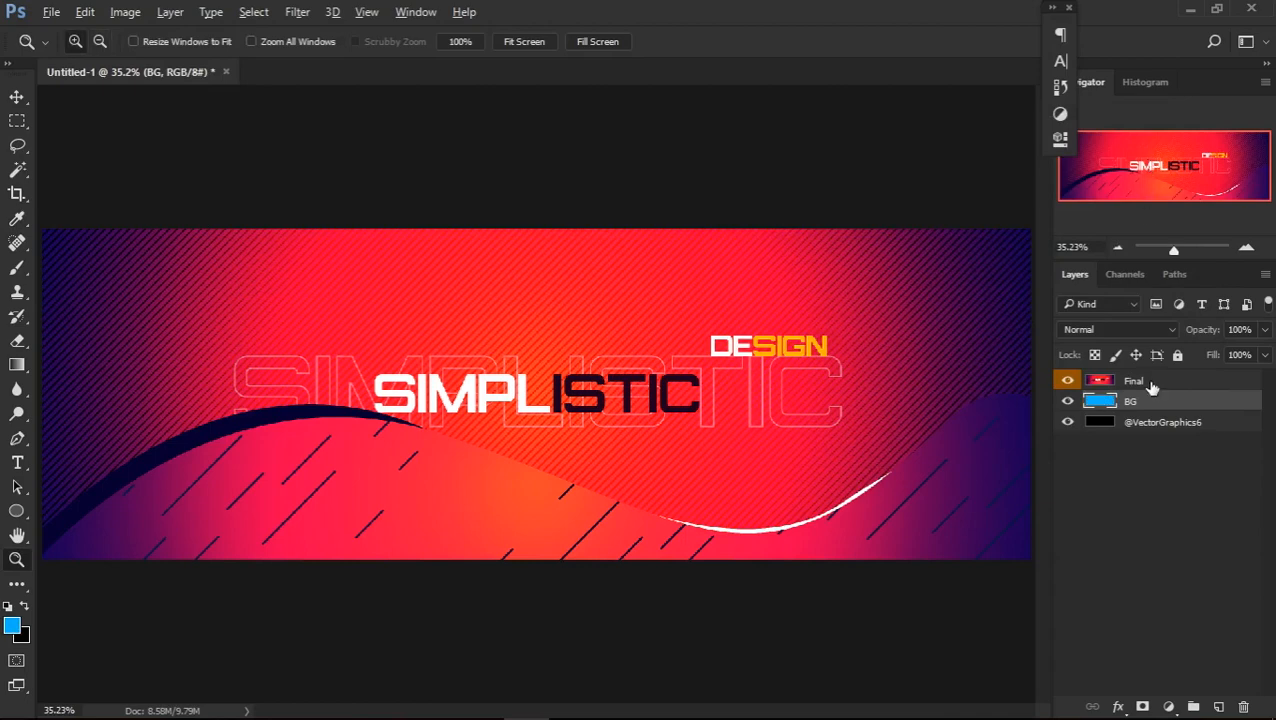
{"action": "left_click", "coordinate": [1150, 386]}
{"action": "left_click_drag", "start_coordinate": [1140, 382], "coordinate": [1157, 421]}
{"action": "left_click", "coordinate": [1136, 381]}
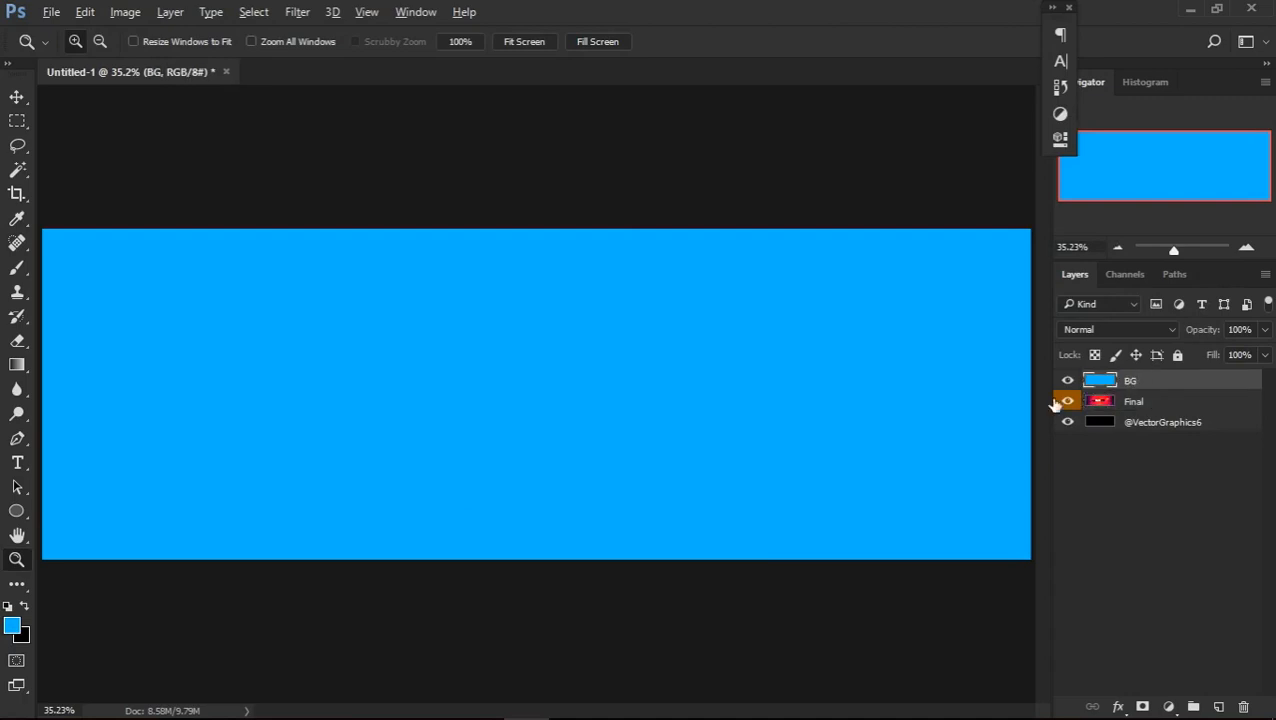
{"action": "left_click_drag", "start_coordinate": [1115, 405], "coordinate": [1116, 376]}
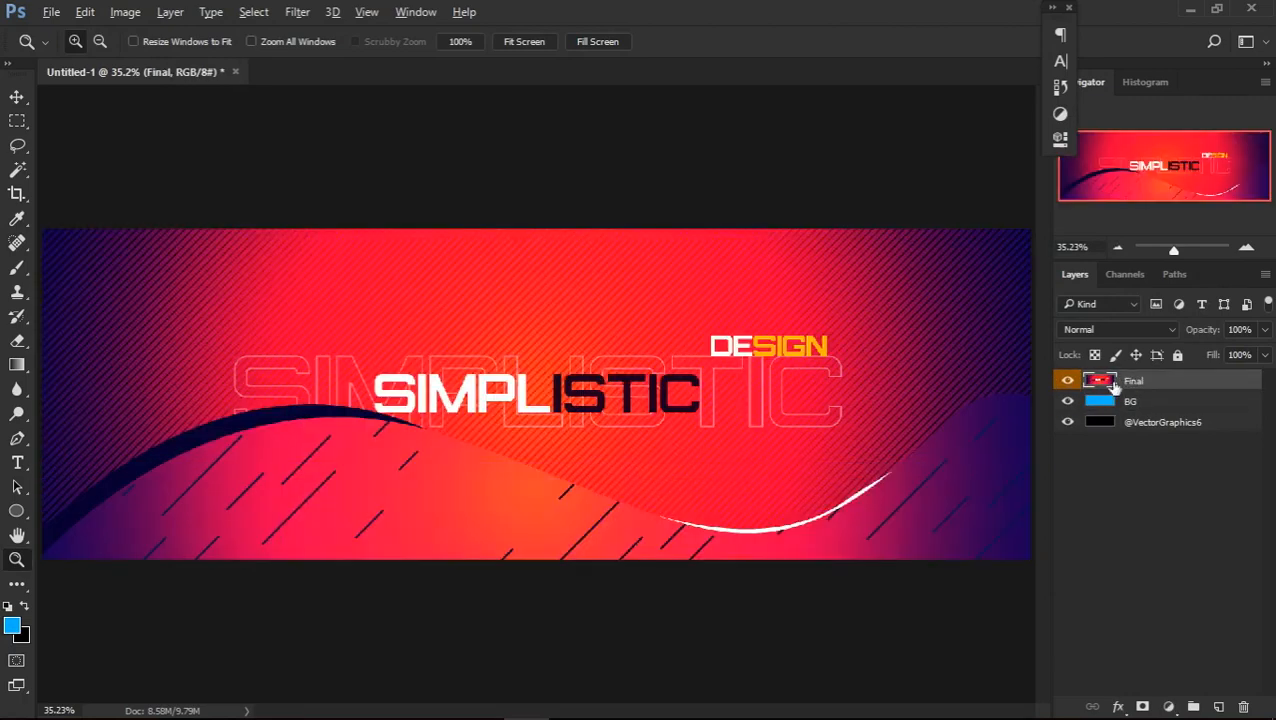
Hide the Final layer and make BG the active layer
{"action": "left_click", "coordinate": [1068, 381]}
{"action": "left_click", "coordinate": [1140, 402]}
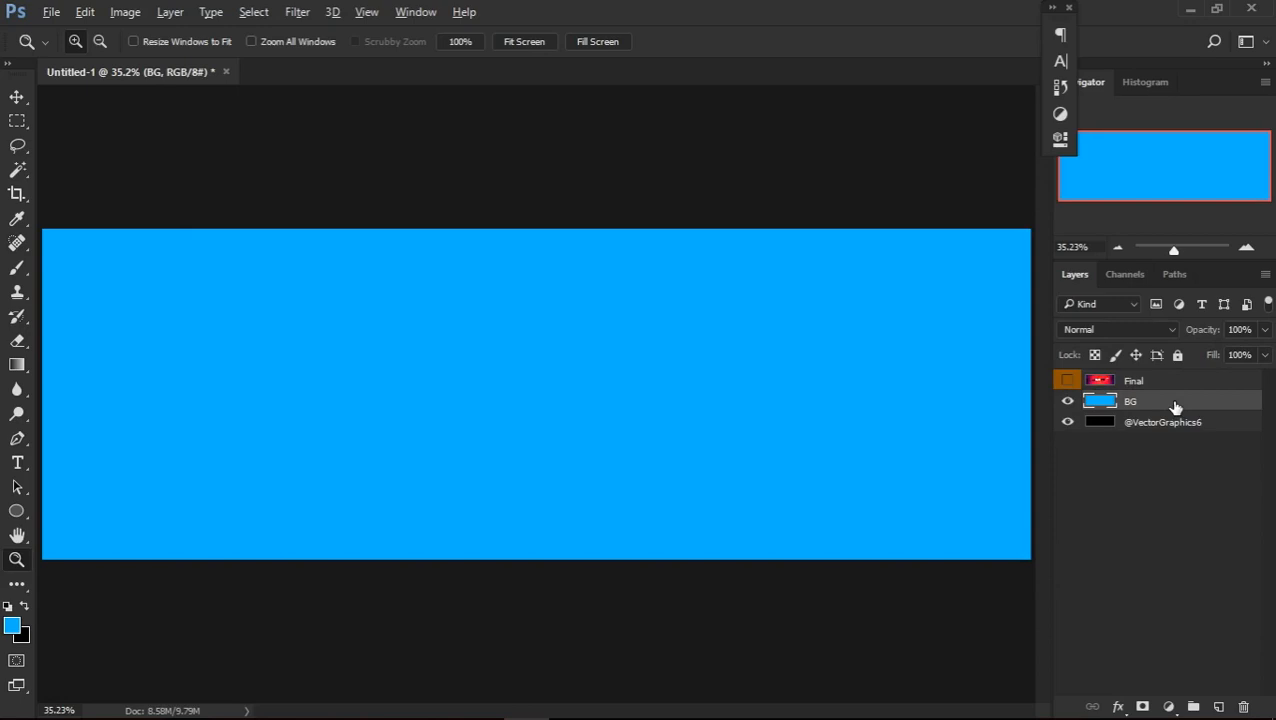
Try a 0% fill on the BG layer and restore it to 100%
{"action": "left_click", "coordinate": [1265, 355]}
{"action": "left_click_drag", "start_coordinate": [1258, 383], "coordinate": [1135, 365]}
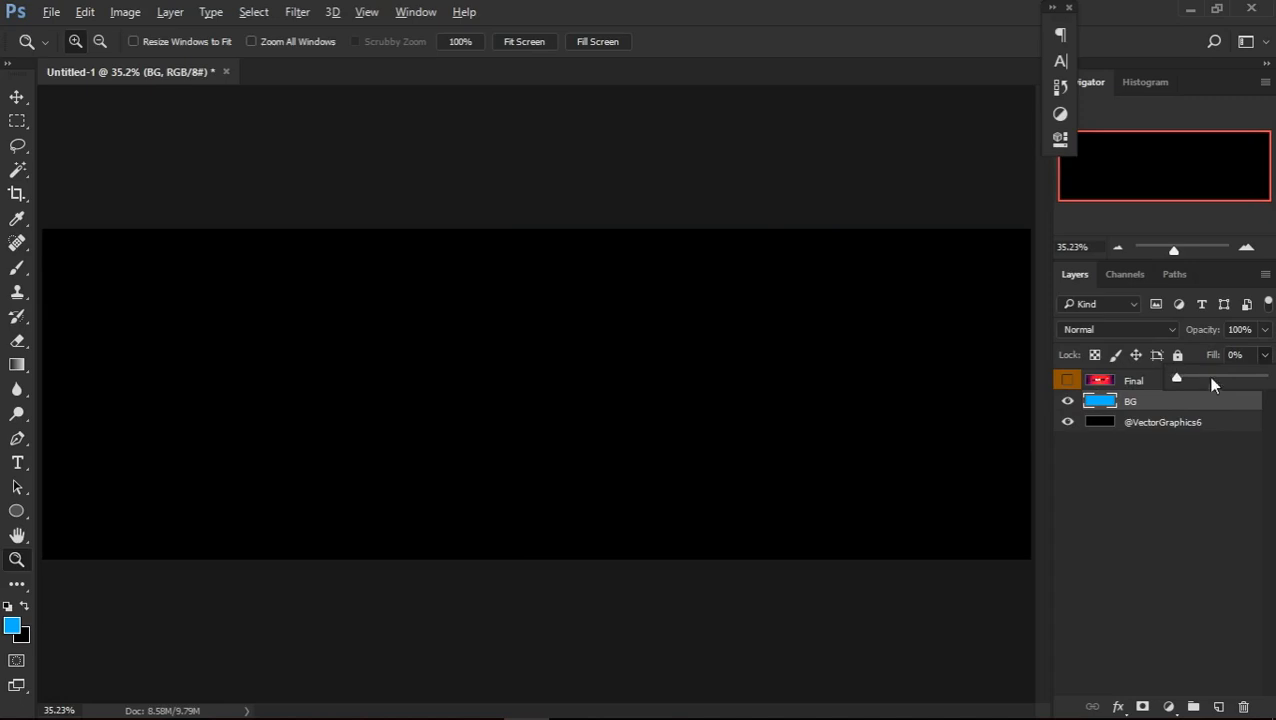
{"action": "left_click_drag", "start_coordinate": [1178, 380], "coordinate": [1266, 380]}
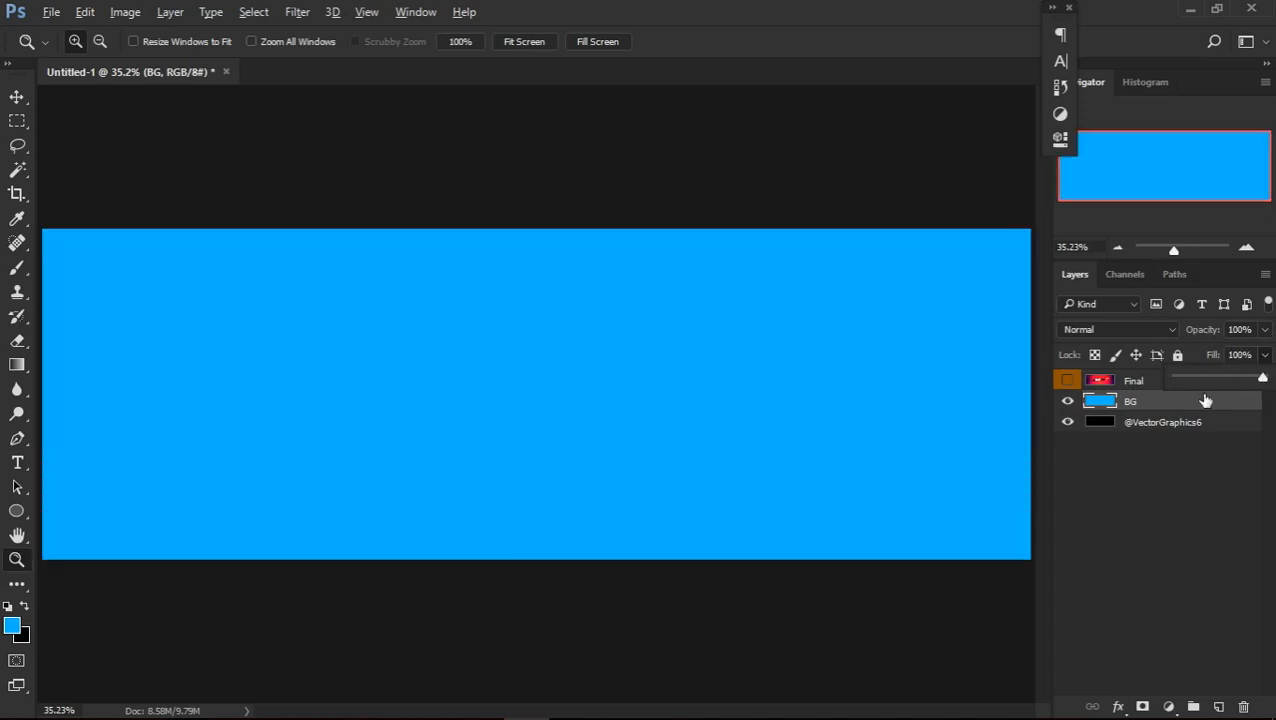
{"action": "left_click", "coordinate": [1206, 400]}
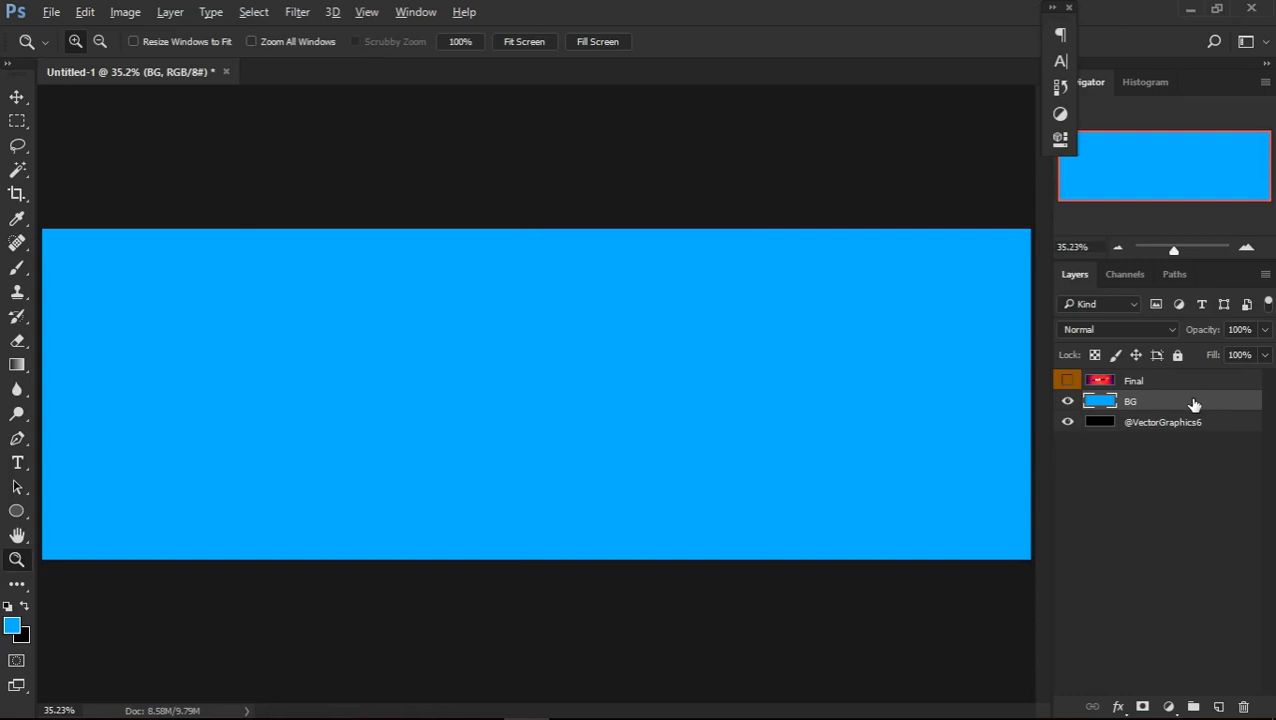
Add a Gradient Overlay effect to the BG layer, using the orange, red and dark blue gradient
{"action": "double_click", "coordinate": [1199, 398]}
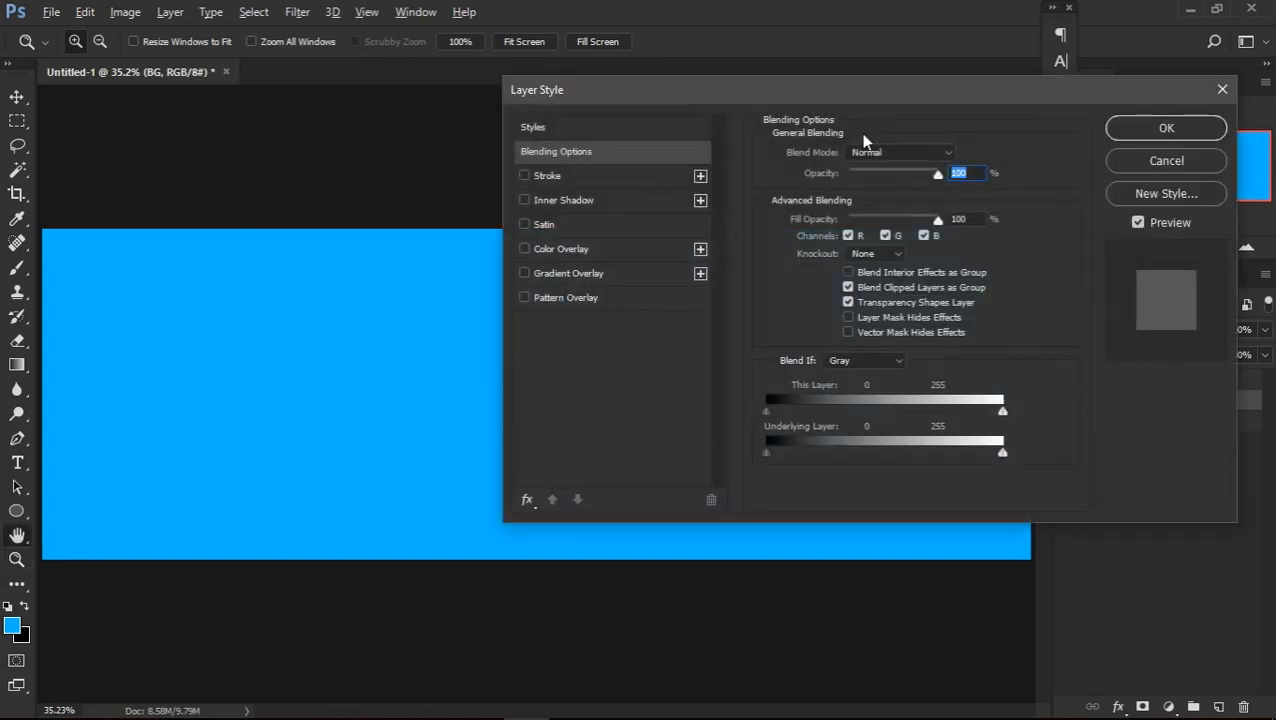
{"action": "left_click_drag", "start_coordinate": [851, 97], "coordinate": [763, 115]}
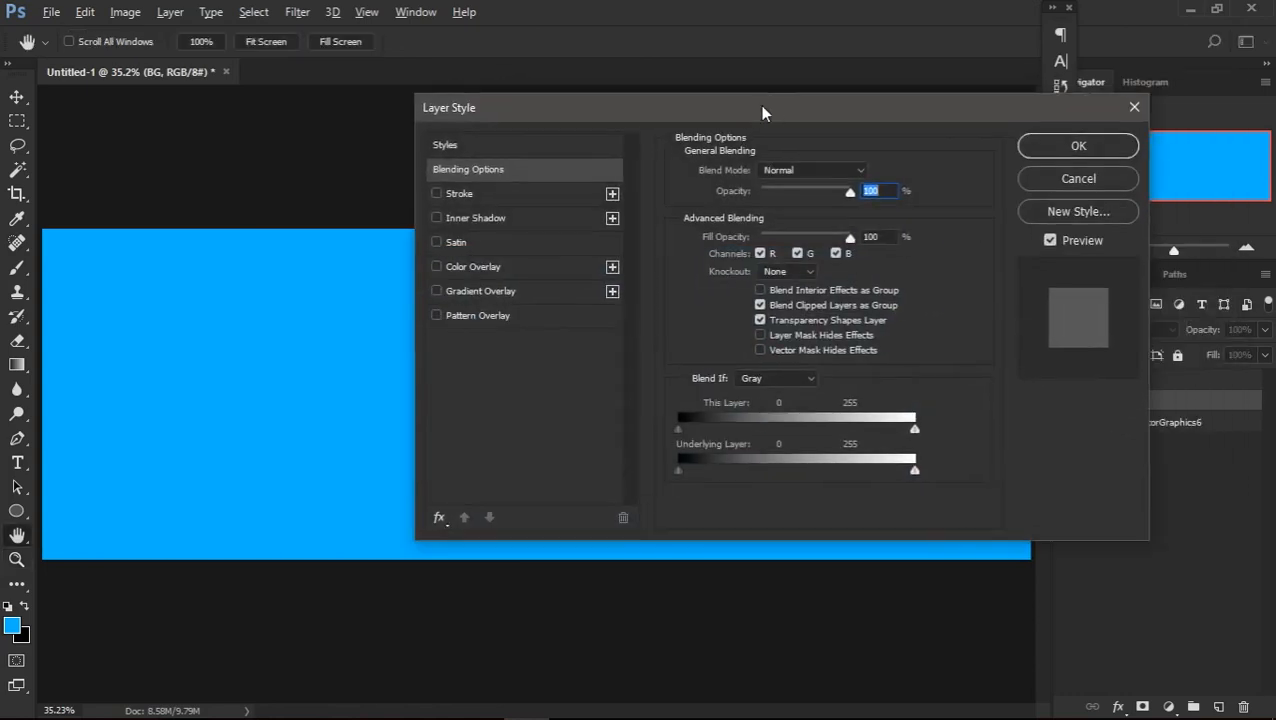
{"action": "left_click", "coordinate": [495, 292]}
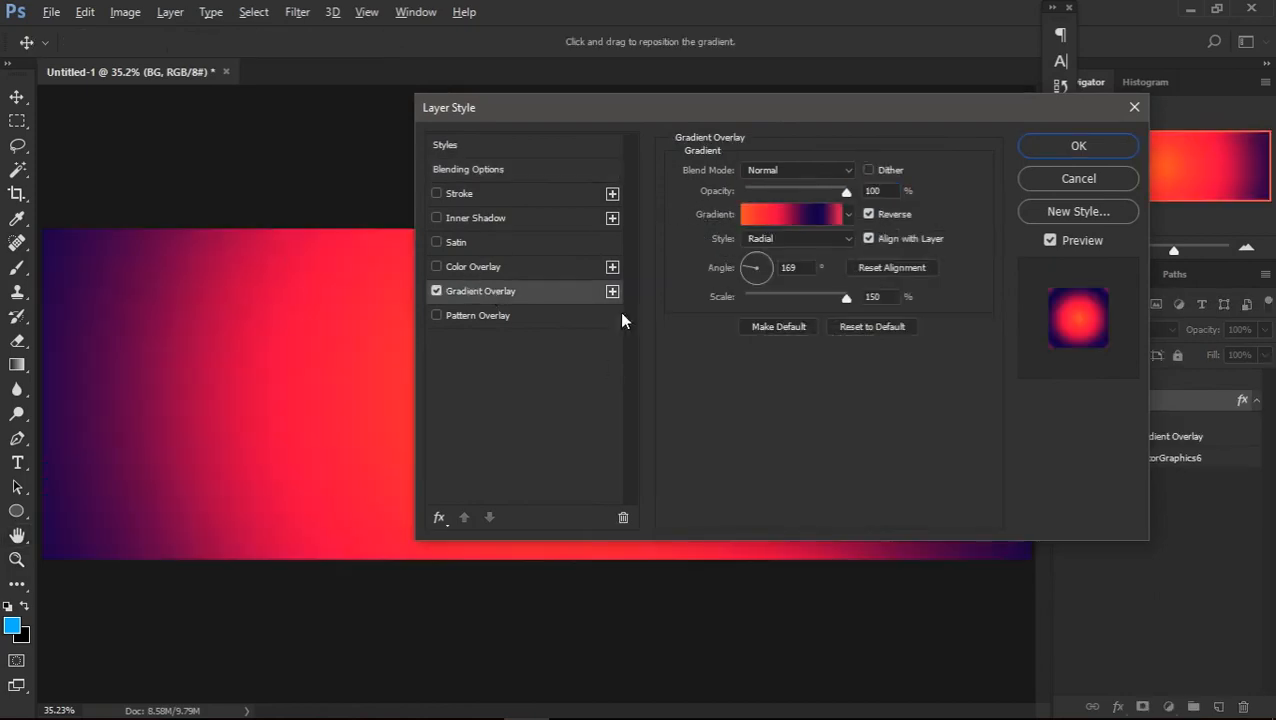
{"action": "left_click_drag", "start_coordinate": [599, 118], "coordinate": [629, 105]}
Try the Linear and Angle styles for the gradient overlay and set its style back to Radial
{"action": "left_click", "coordinate": [820, 226]}
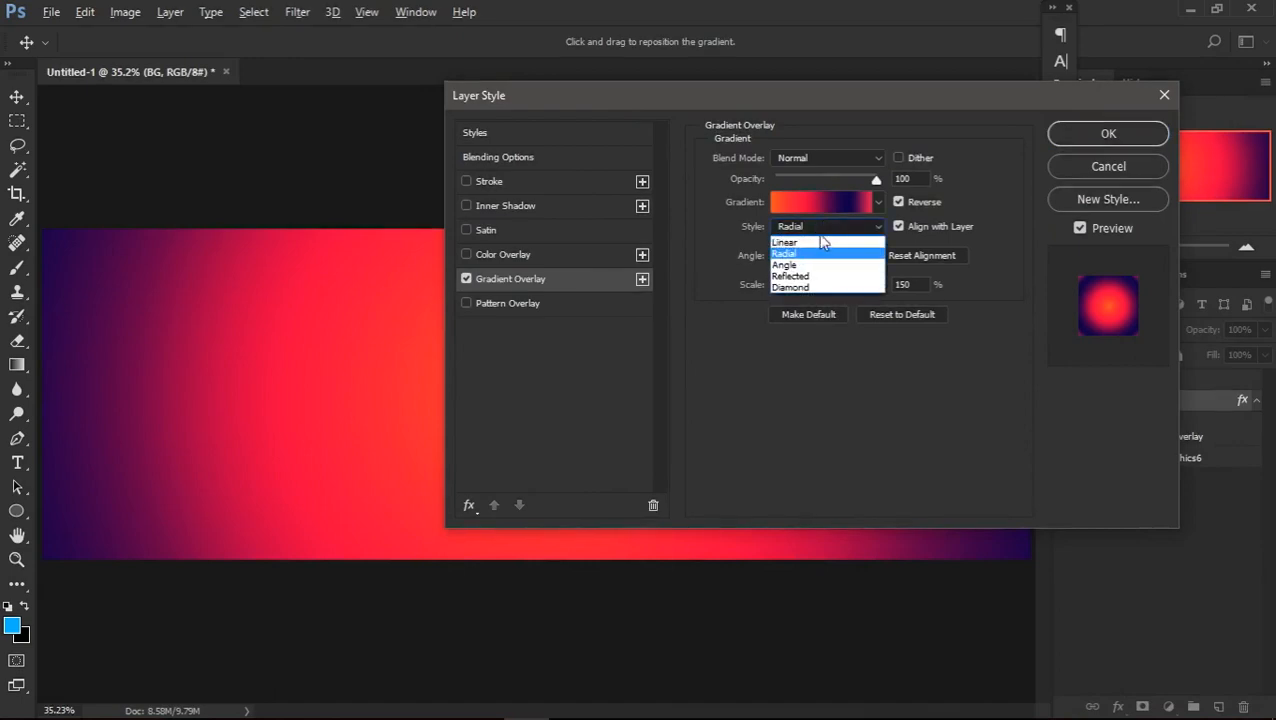
{"action": "left_click", "coordinate": [820, 243]}
{"action": "left_click_drag", "start_coordinate": [749, 94], "coordinate": [862, 11]}
{"action": "left_click", "coordinate": [930, 146]}
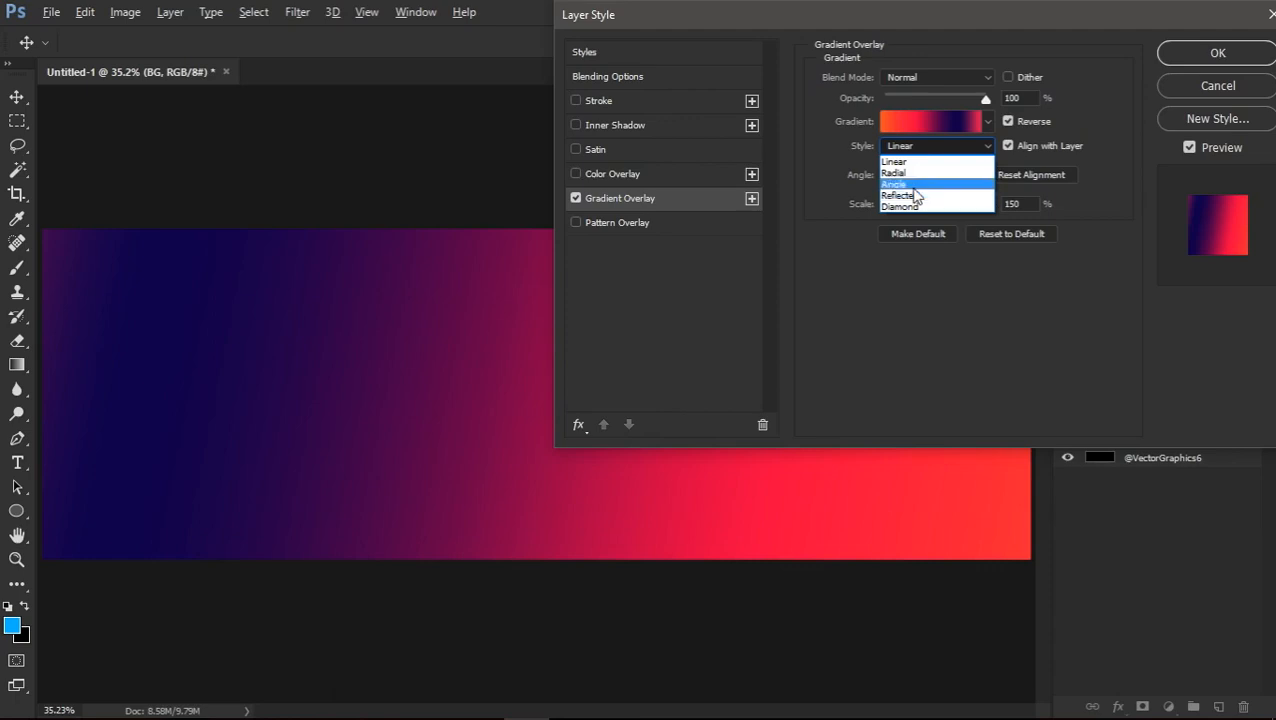
{"action": "left_click", "coordinate": [914, 185]}
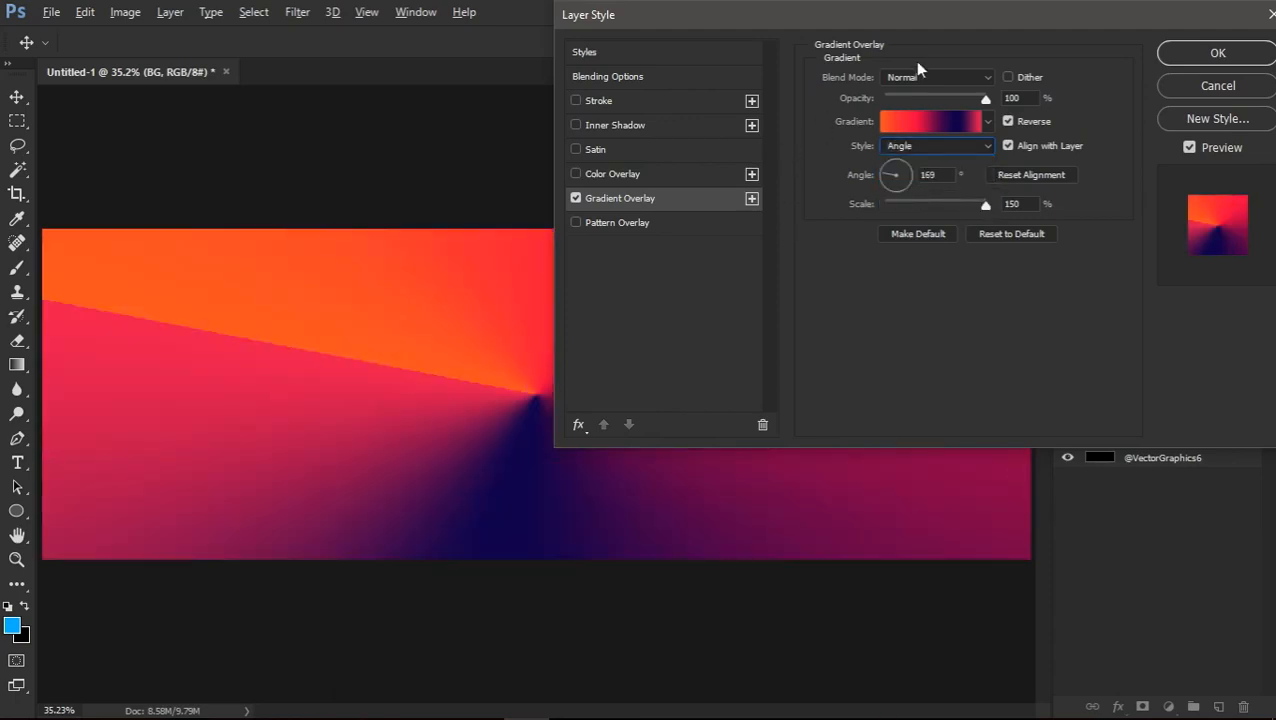
{"action": "left_click", "coordinate": [923, 146]}
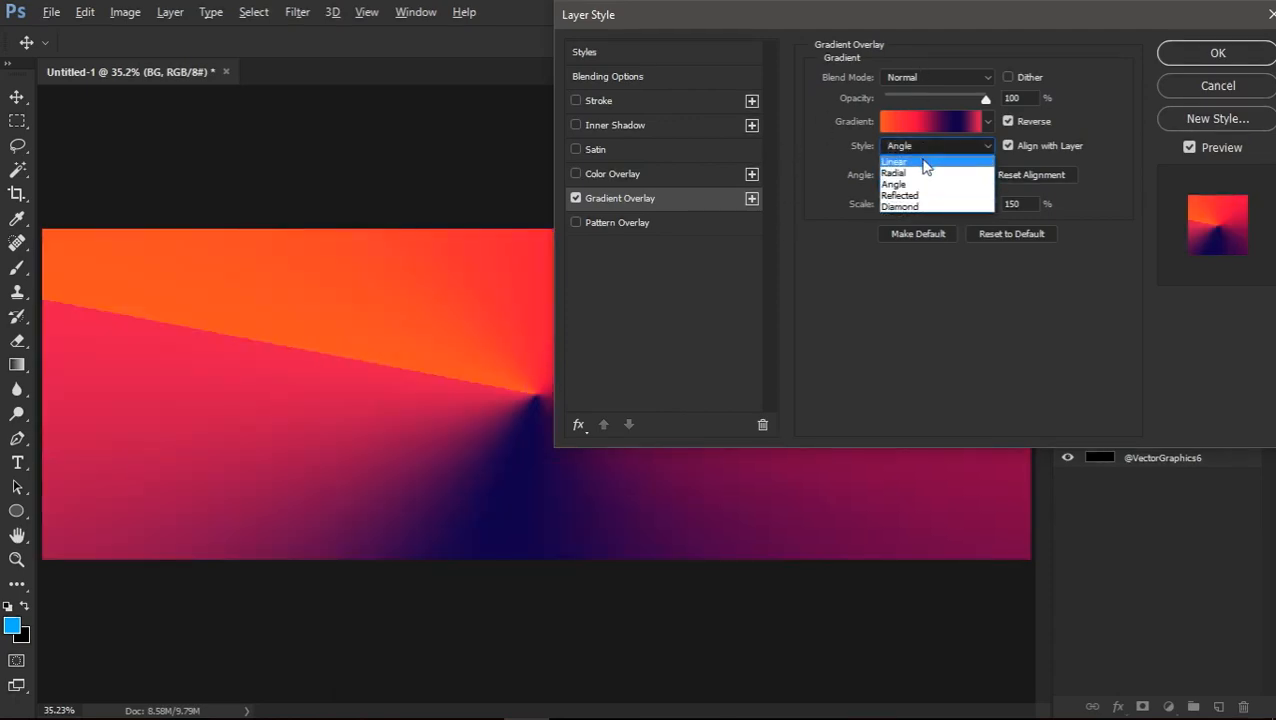
{"action": "left_click", "coordinate": [928, 172]}
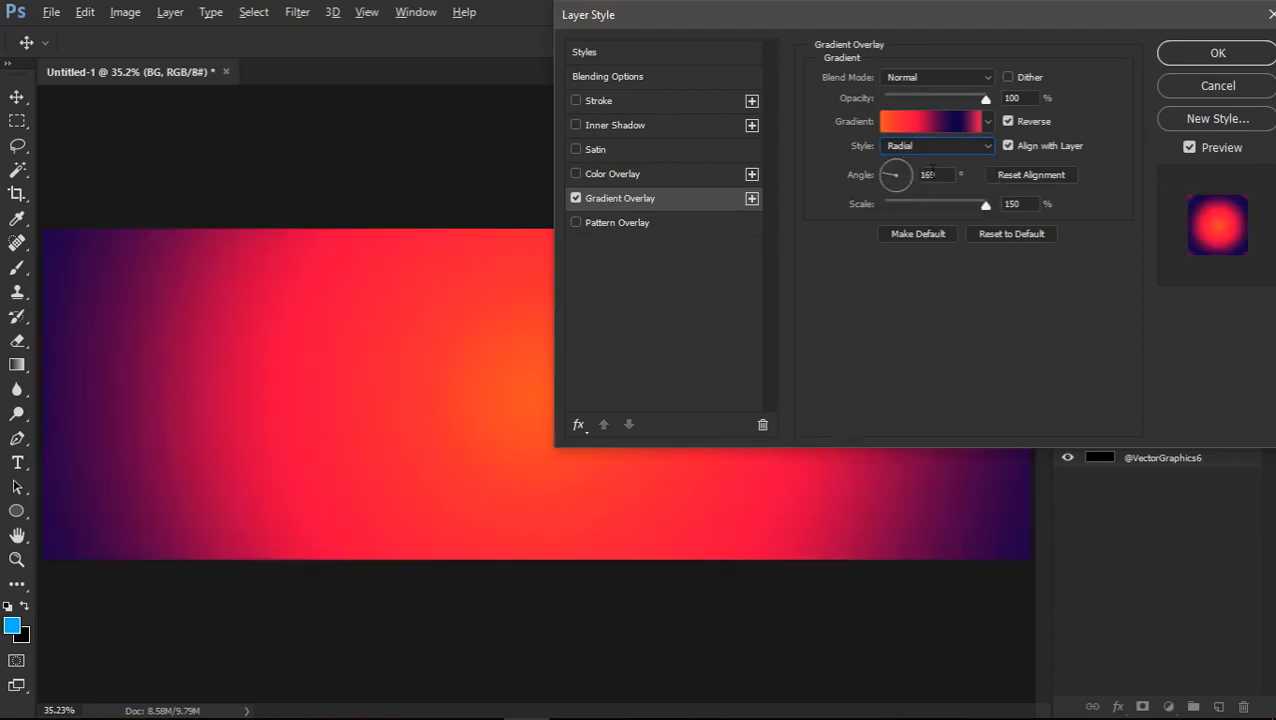
Try the blue-green, green-black and red-black gradient presets on the overlay and discard the changes
{"action": "left_click", "coordinate": [936, 121]}
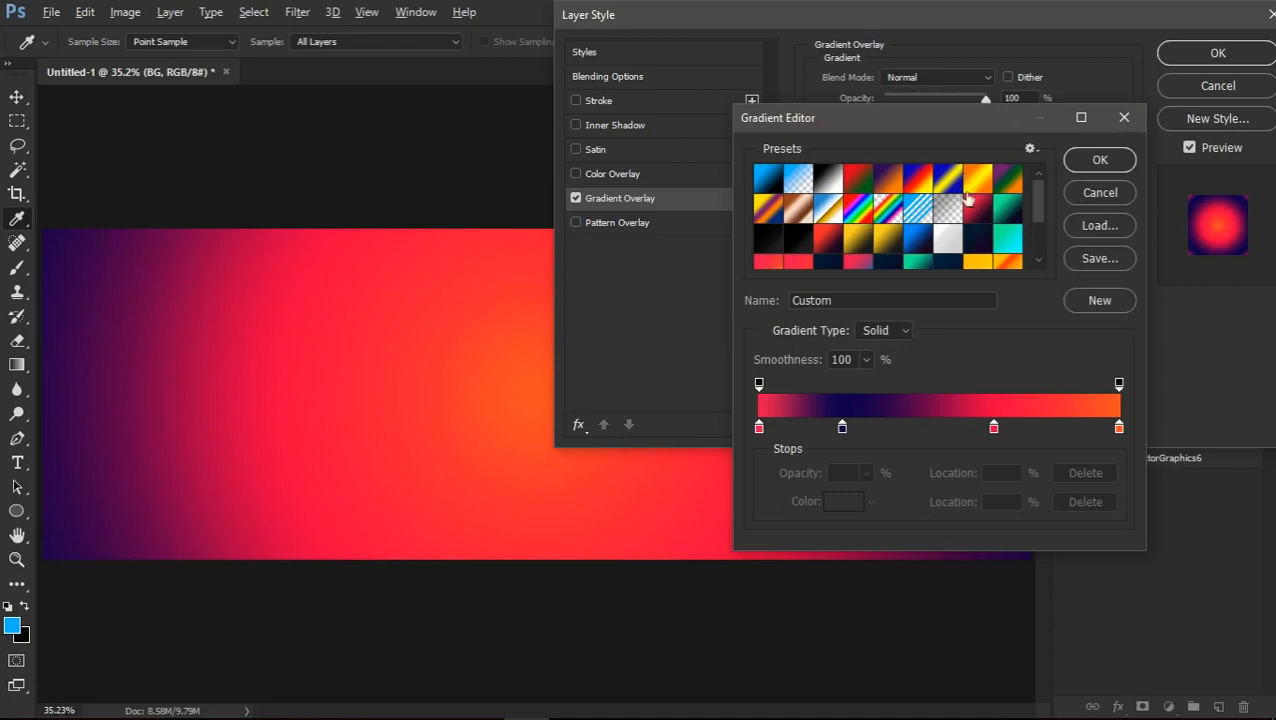
{"action": "scroll", "coordinate": [976, 236], "scroll_direction": "down", "scroll_amount": 2}
{"action": "left_click", "coordinate": [911, 224]}
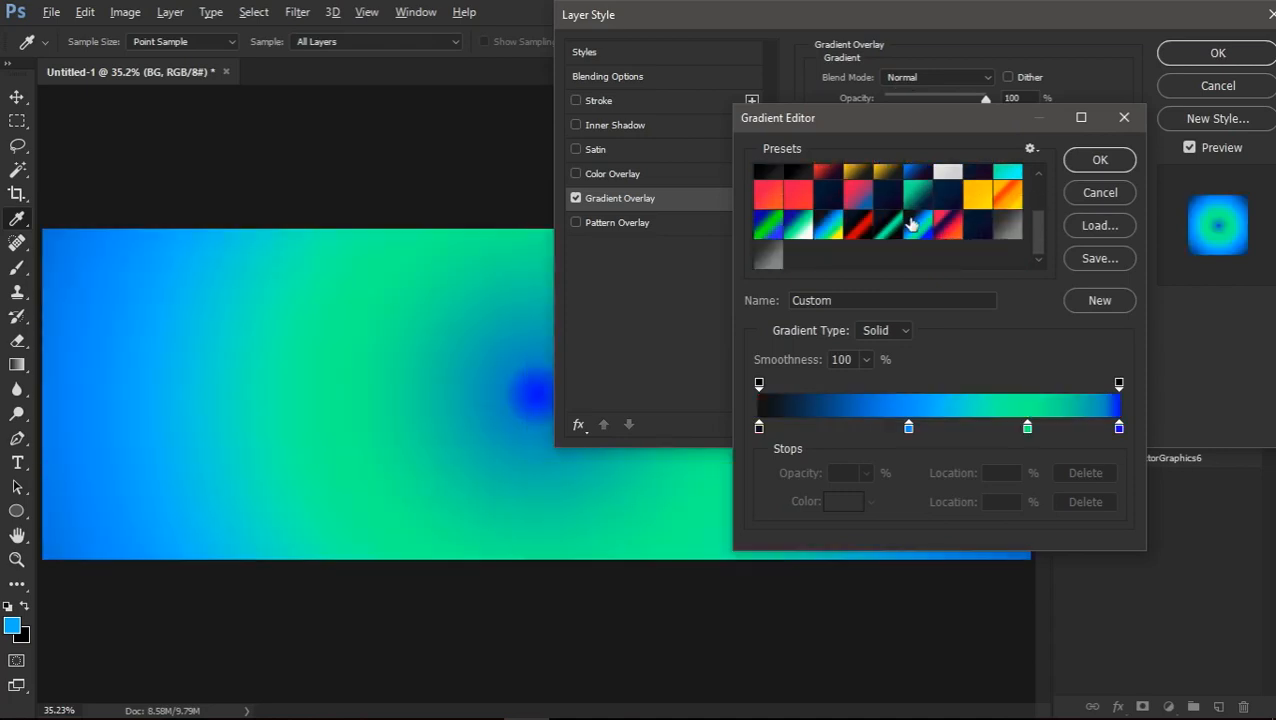
{"action": "left_click", "coordinate": [886, 234]}
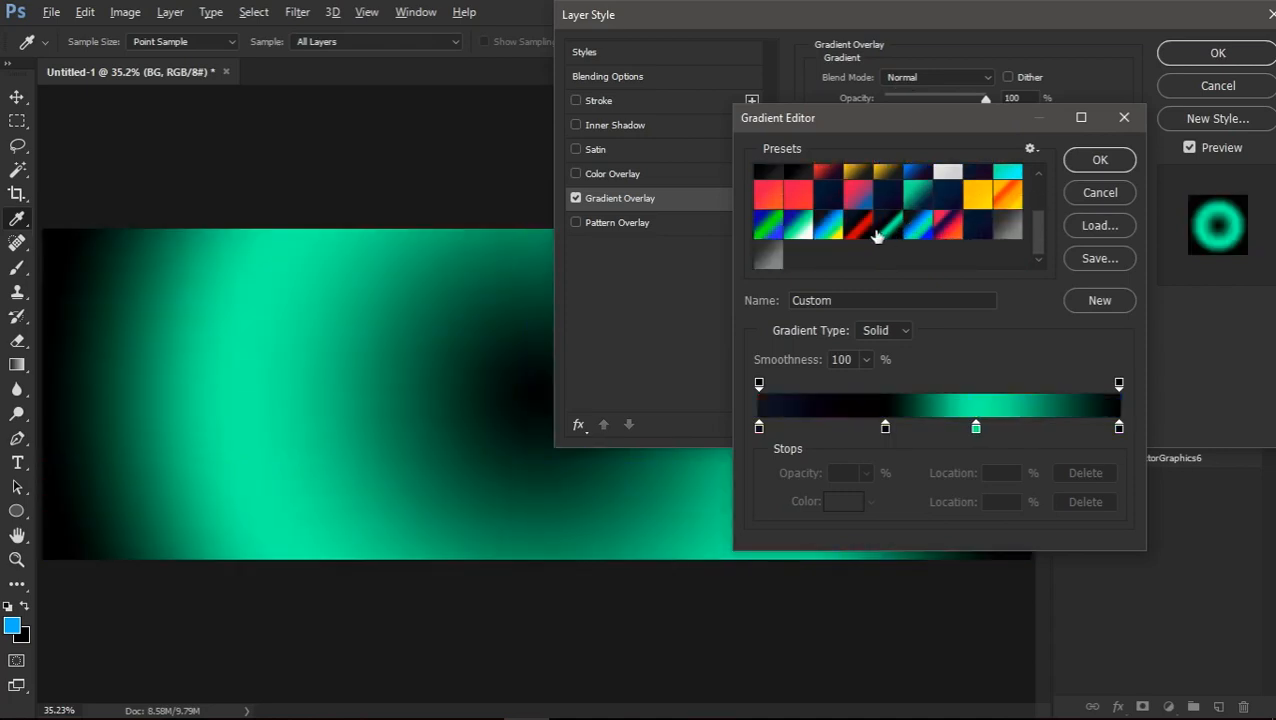
{"action": "left_click", "coordinate": [860, 232]}
{"action": "scroll", "coordinate": [980, 224], "scroll_direction": "up", "scroll_amount": 2}
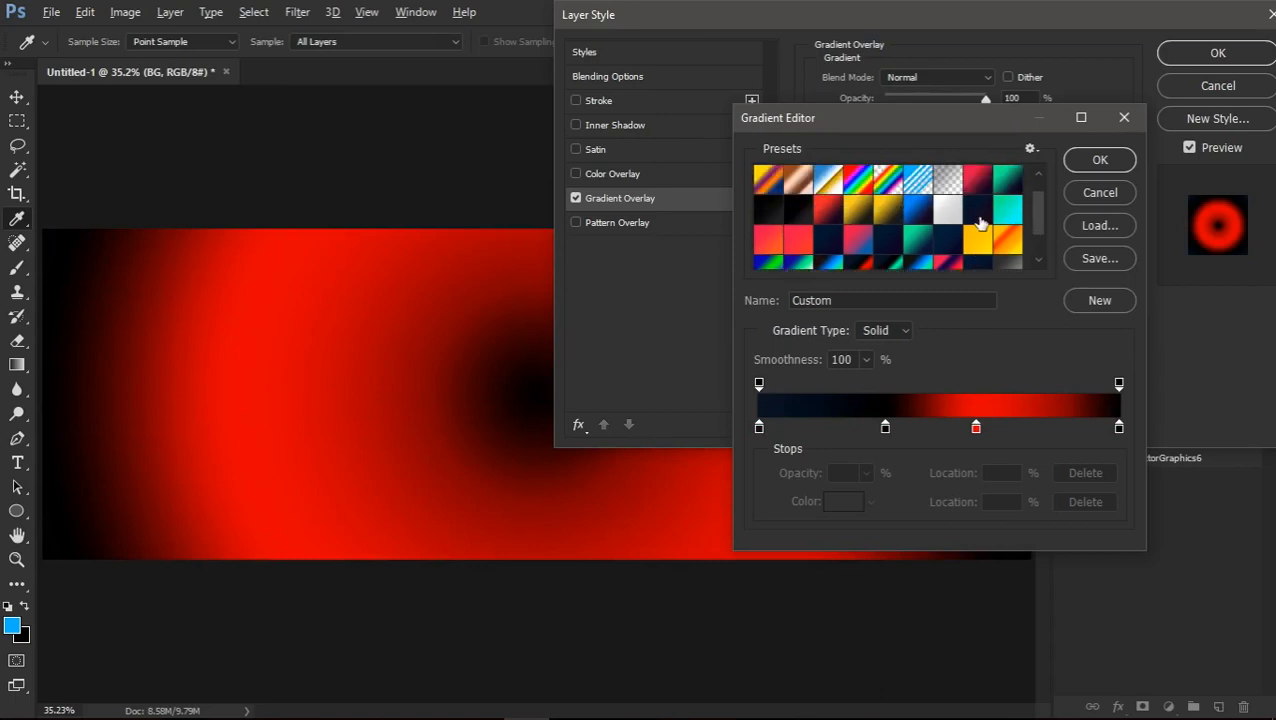
{"action": "left_click", "coordinate": [1099, 192]}
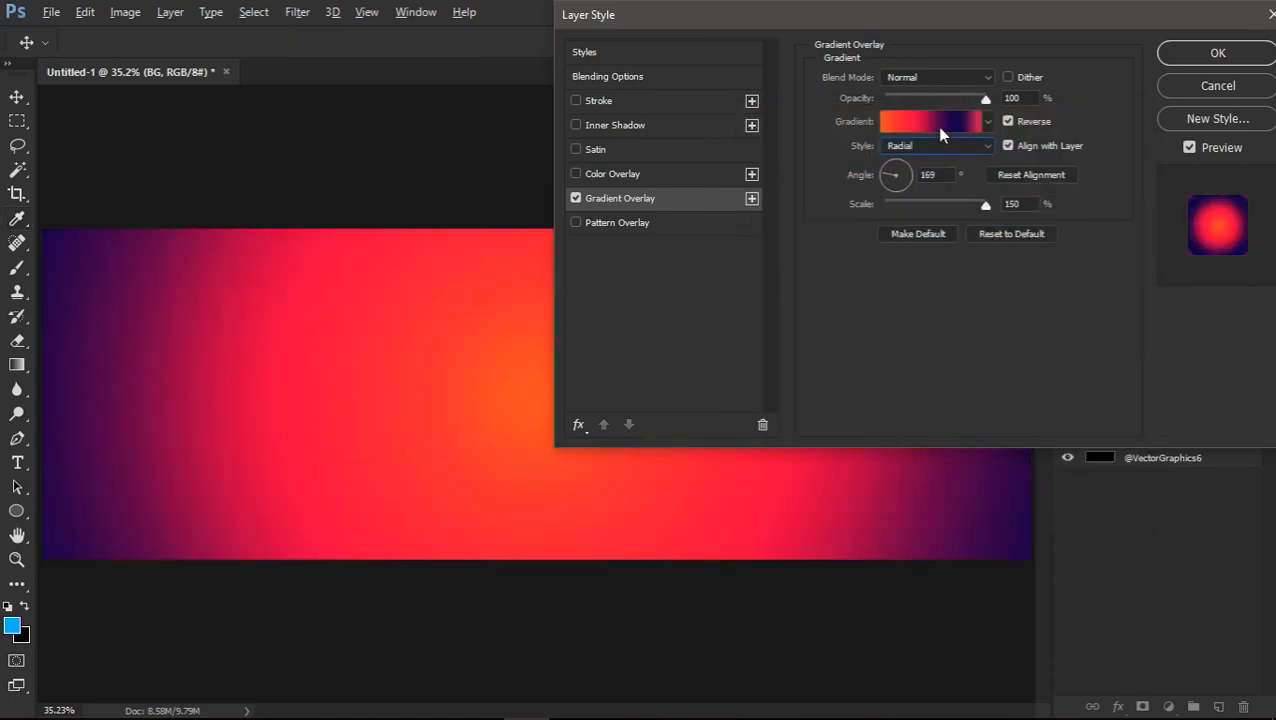
Inspect the colour codes of the red and dark blue stops in the BG layer's gradient overlay without changing them
{"action": "left_click", "coordinate": [939, 126]}
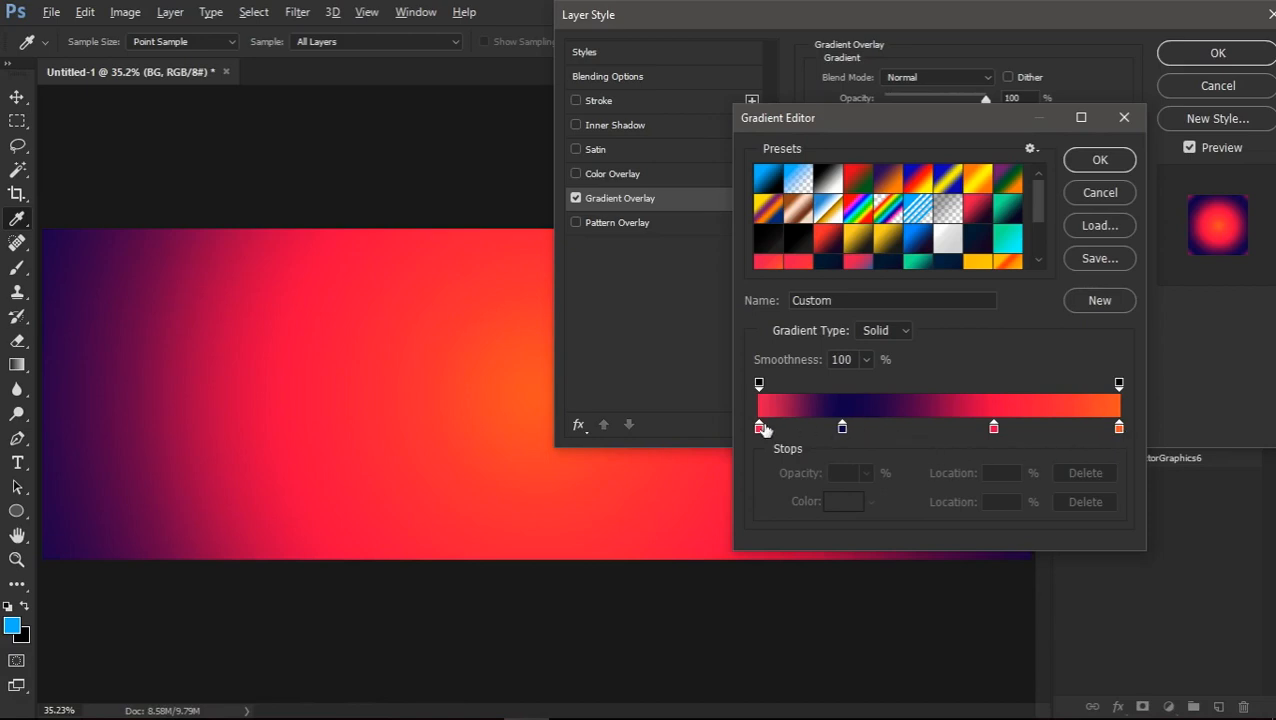
{"action": "double_click", "coordinate": [759, 427]}
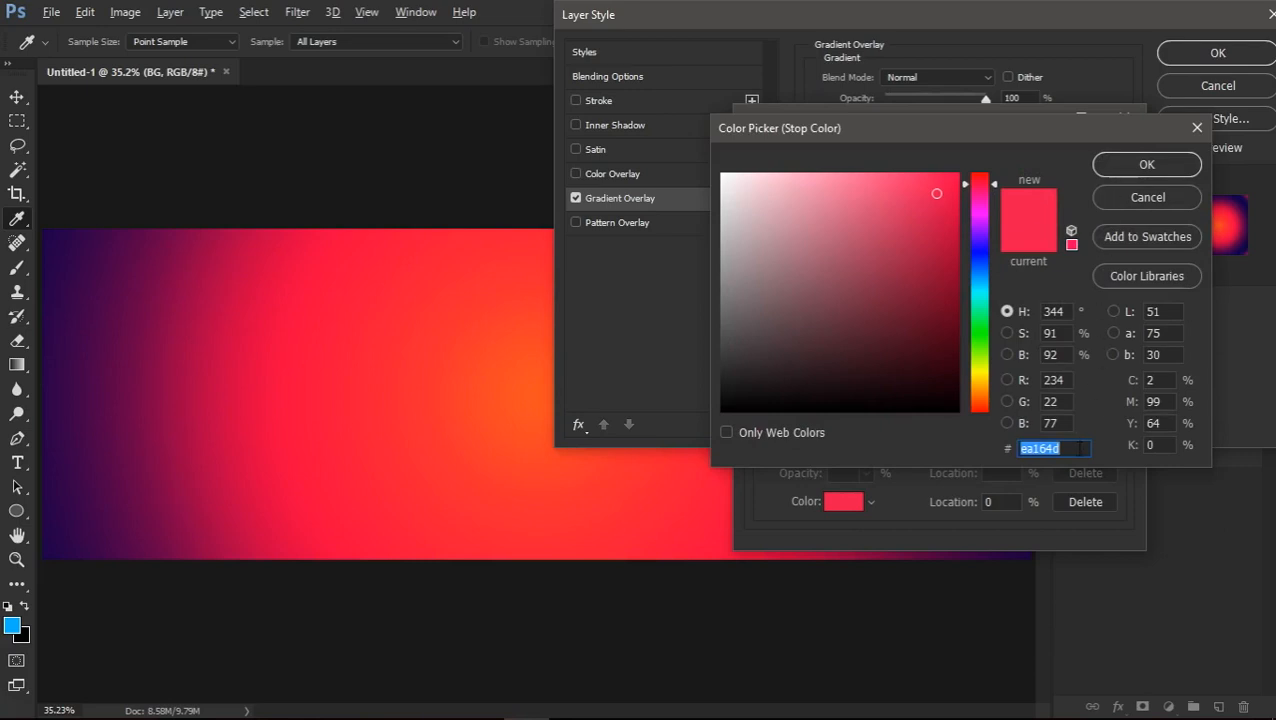
{"action": "left_click", "coordinate": [1145, 172]}
{"action": "double_click", "coordinate": [842, 426]}
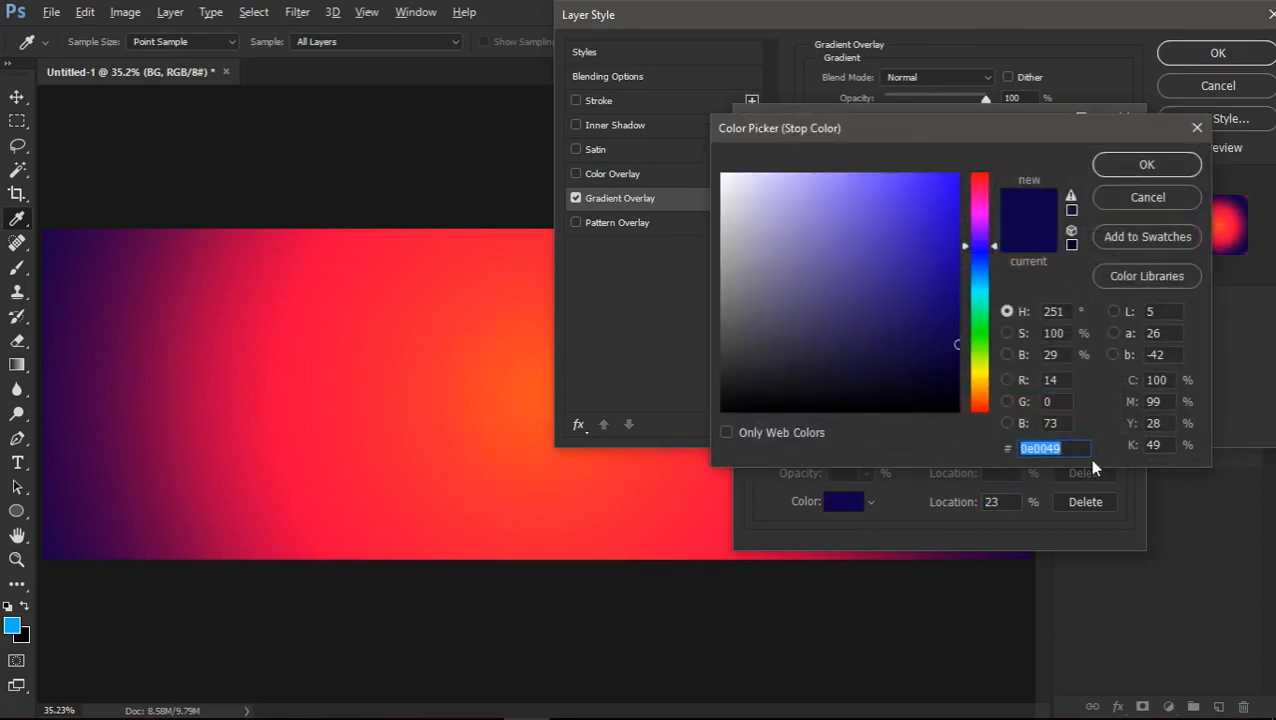
{"action": "left_click", "coordinate": [1150, 203]}
{"action": "double_click", "coordinate": [993, 428]}
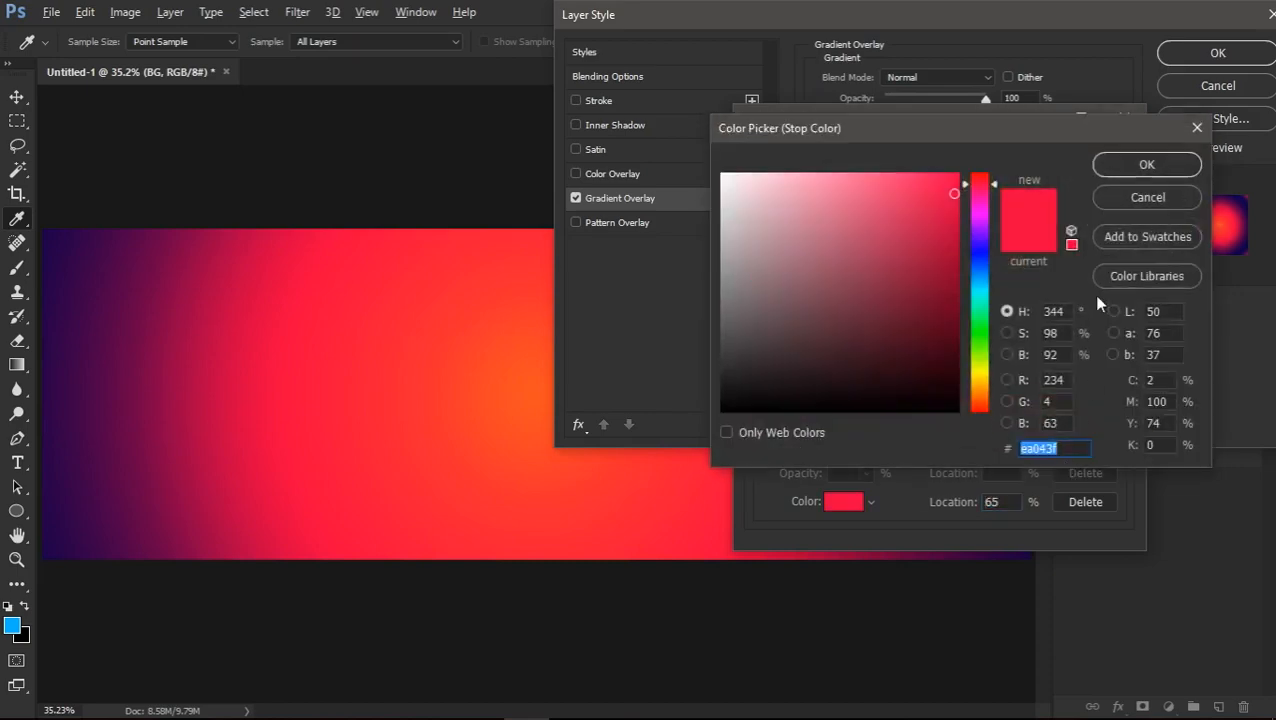
{"action": "left_click", "coordinate": [1135, 194]}
{"action": "left_click", "coordinate": [759, 429]}
{"action": "double_click", "coordinate": [759, 429]}
{"action": "left_click", "coordinate": [1140, 196]}
Try the deeper orange f43400 on the gradient's orange end stop, discard it, and leave the gradient as it was
{"action": "left_click", "coordinate": [1118, 428]}
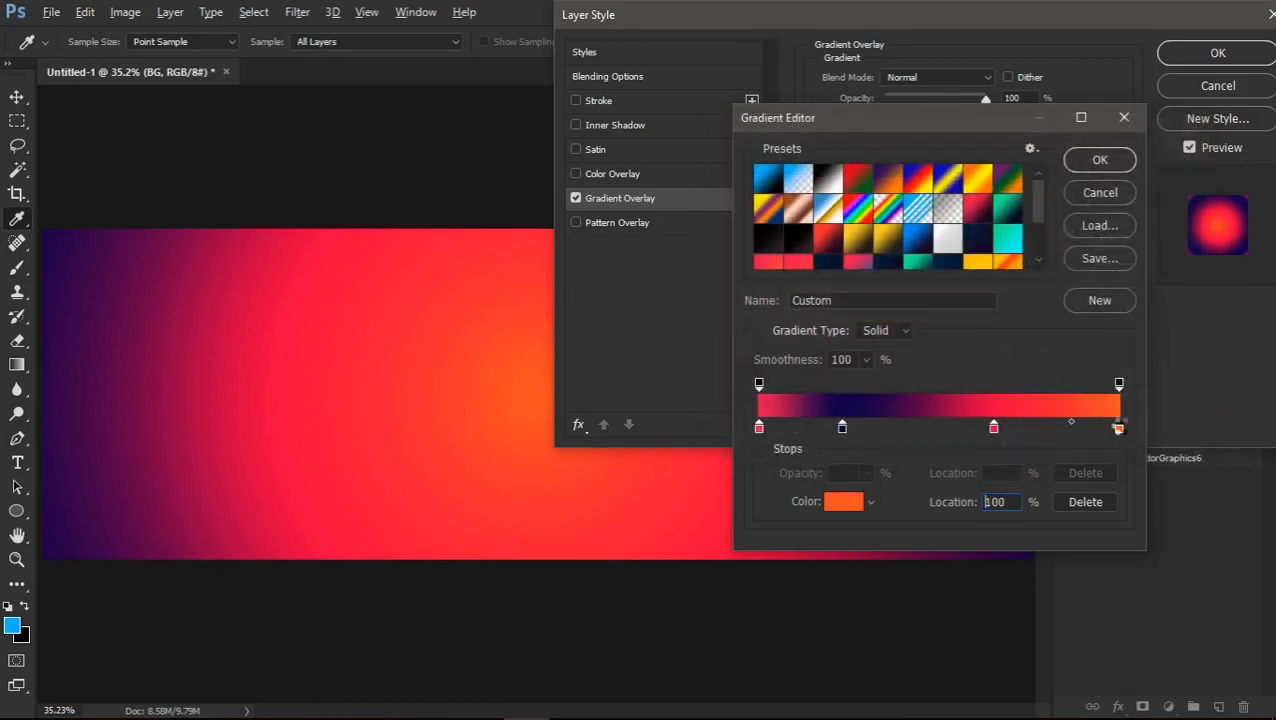
{"action": "double_click", "coordinate": [1118, 428]}
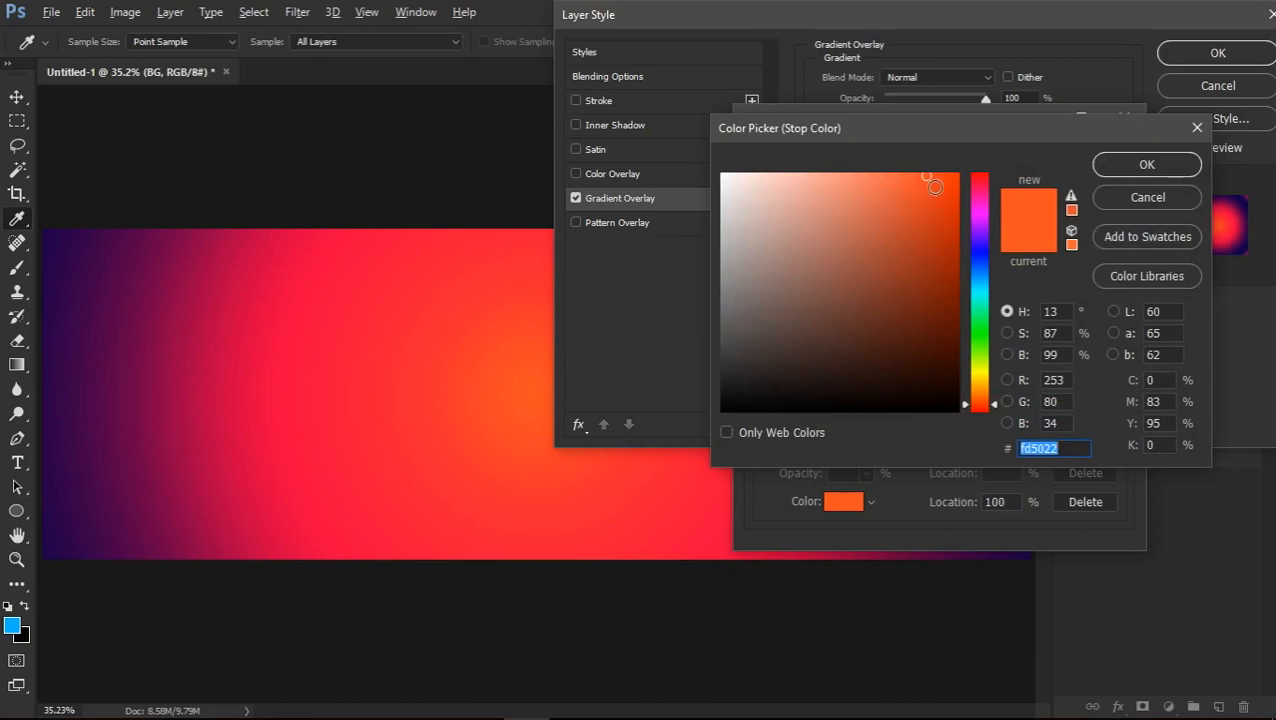
{"action": "left_click_drag", "start_coordinate": [935, 187], "coordinate": [1008, 183]}
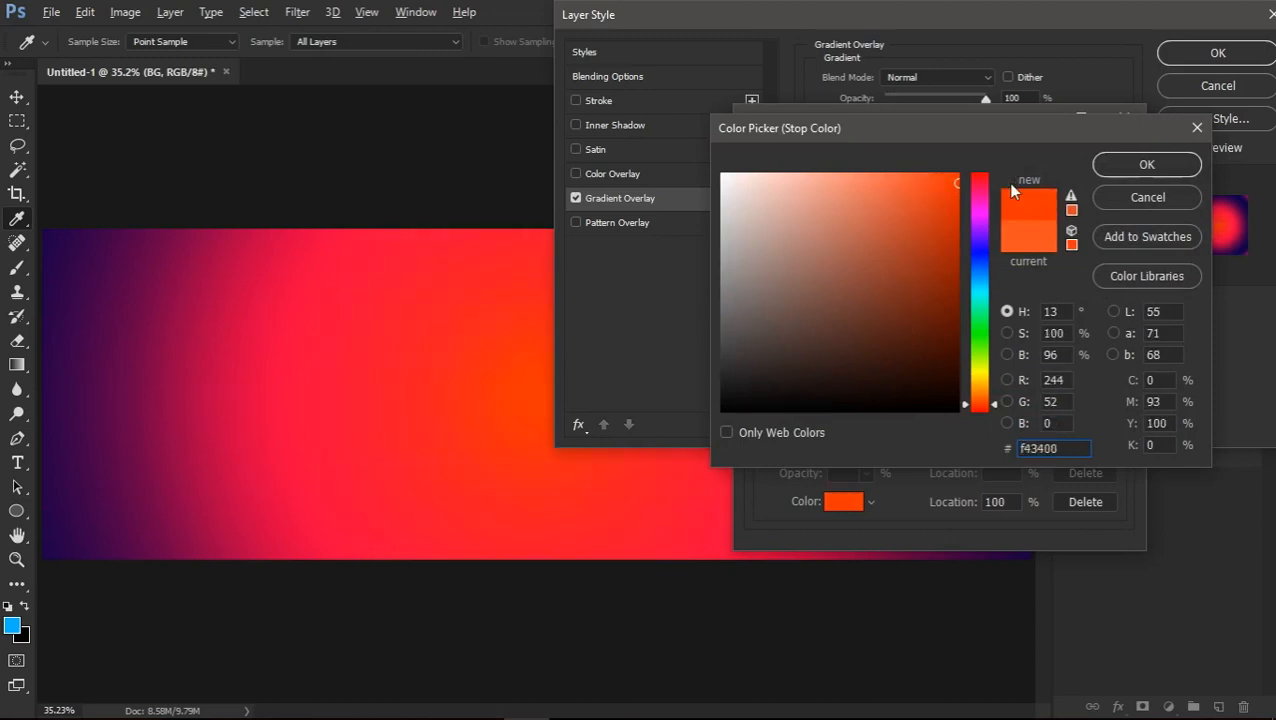
{"action": "left_click", "coordinate": [1121, 203]}
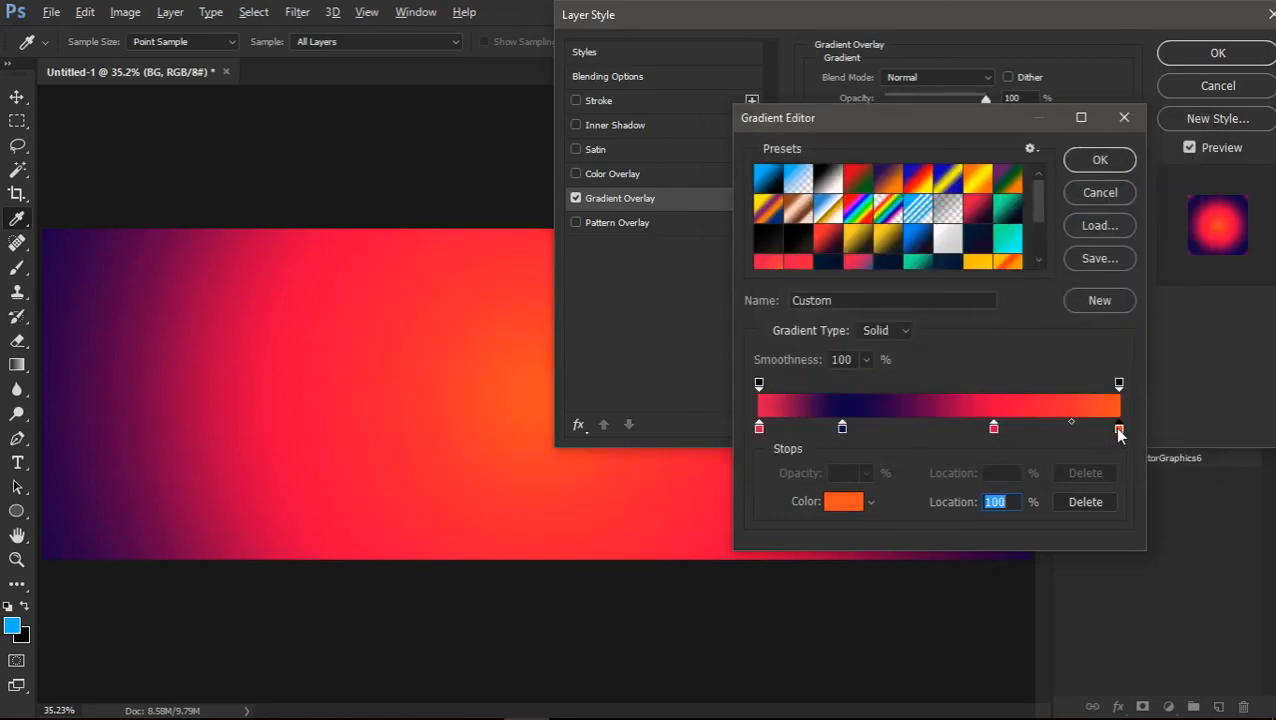
{"action": "double_click", "coordinate": [1118, 430]}
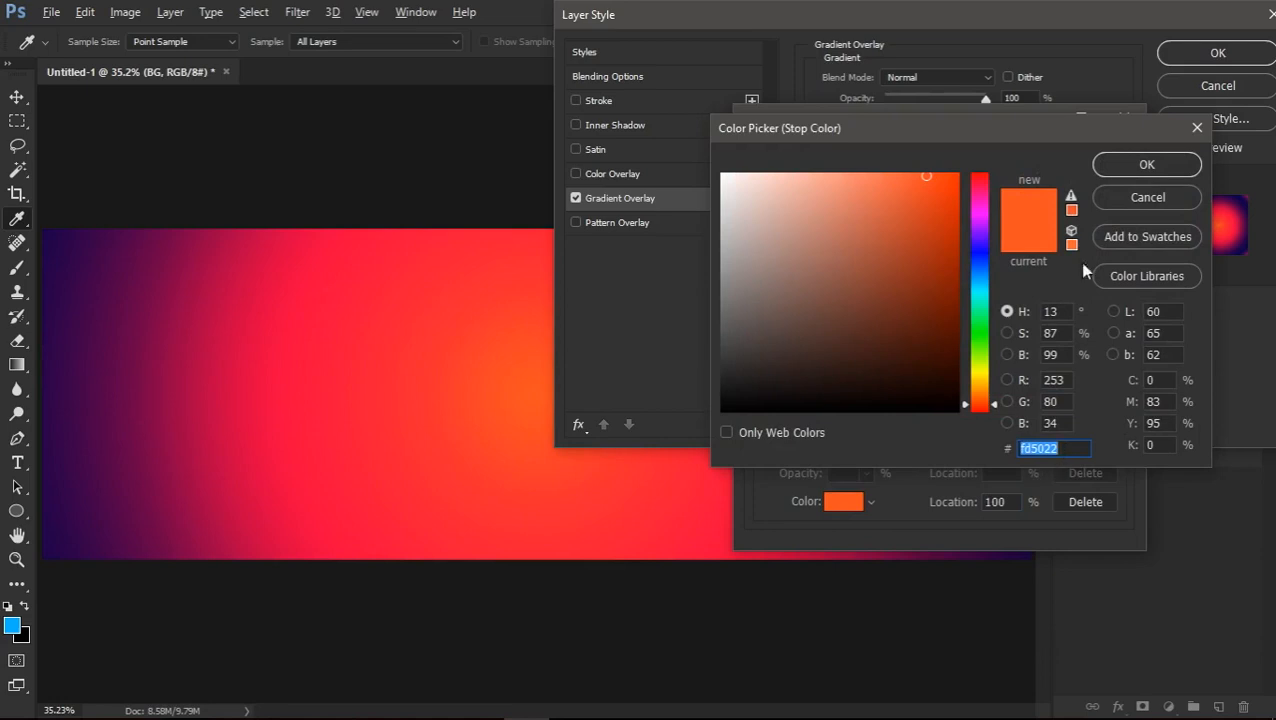
{"action": "left_click", "coordinate": [1113, 202]}
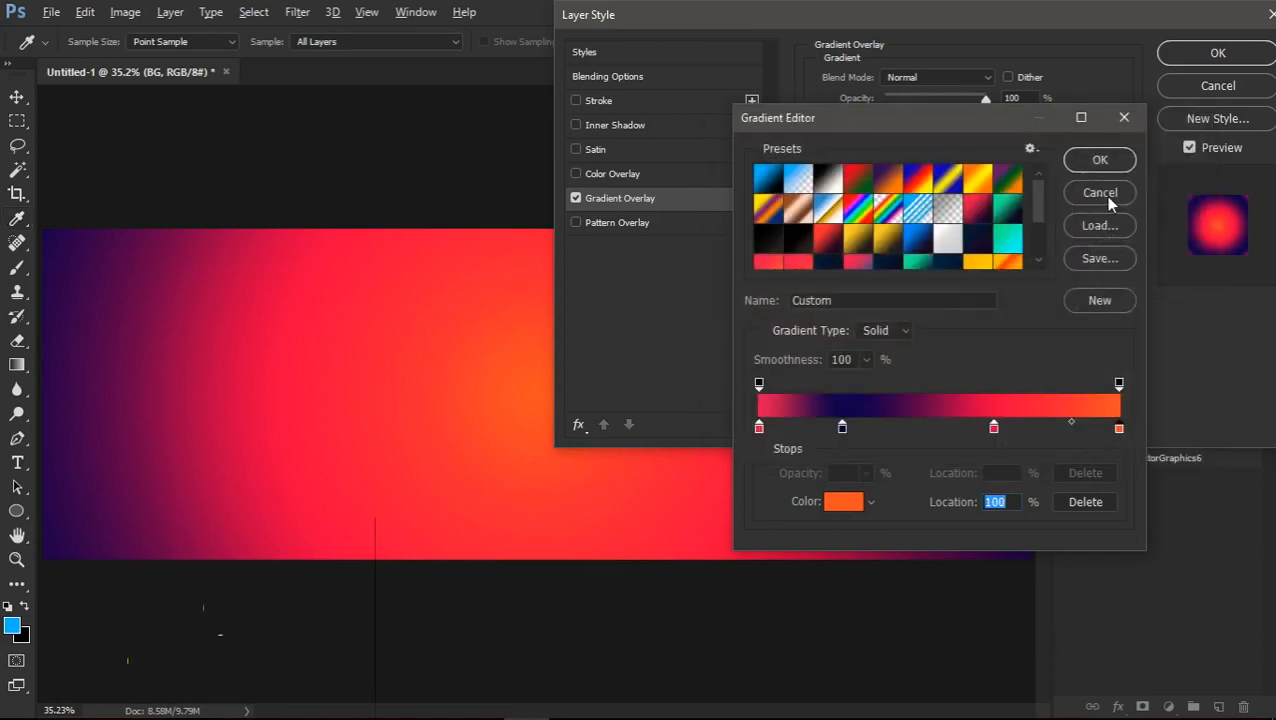
{"action": "left_click", "coordinate": [1104, 196]}
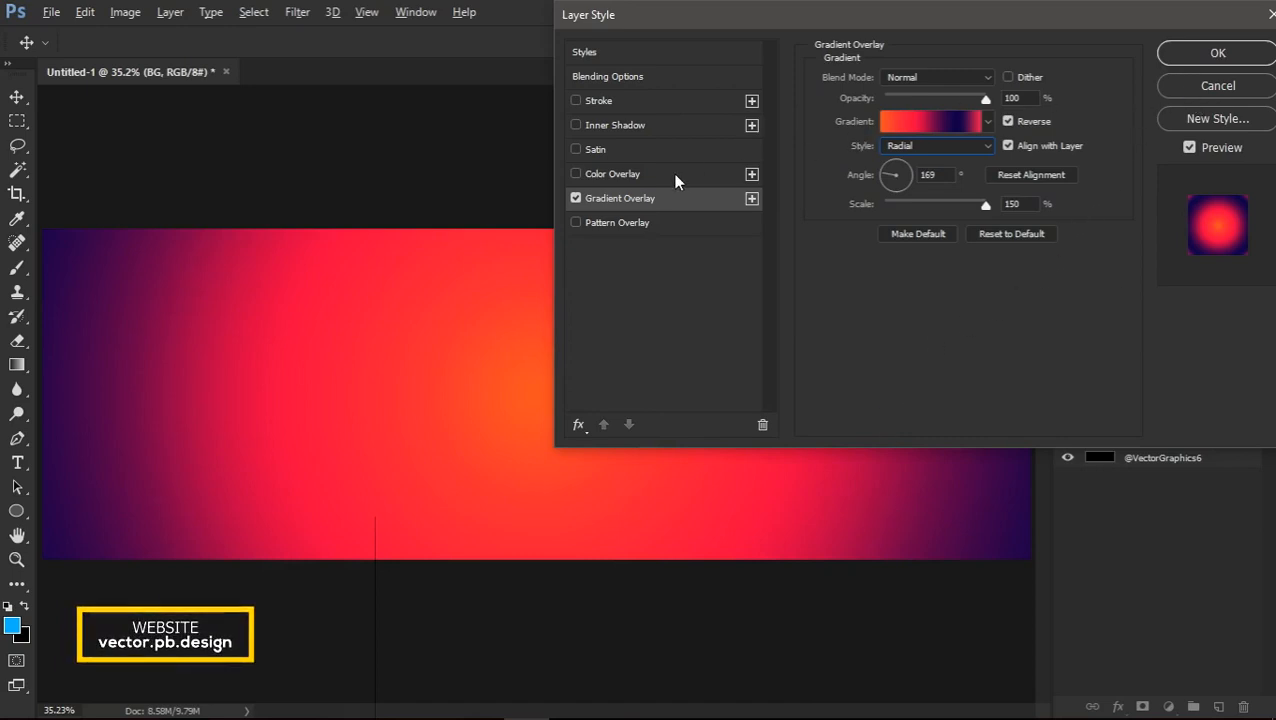
Apply the BG layer's gradient overlay and briefly show the Final layer for comparison
{"action": "key", "text": "z"}
{"action": "left_click", "coordinate": [1216, 52]}
{"action": "scroll", "coordinate": [760, 273], "scroll_direction": "down", "scroll_amount": 1}
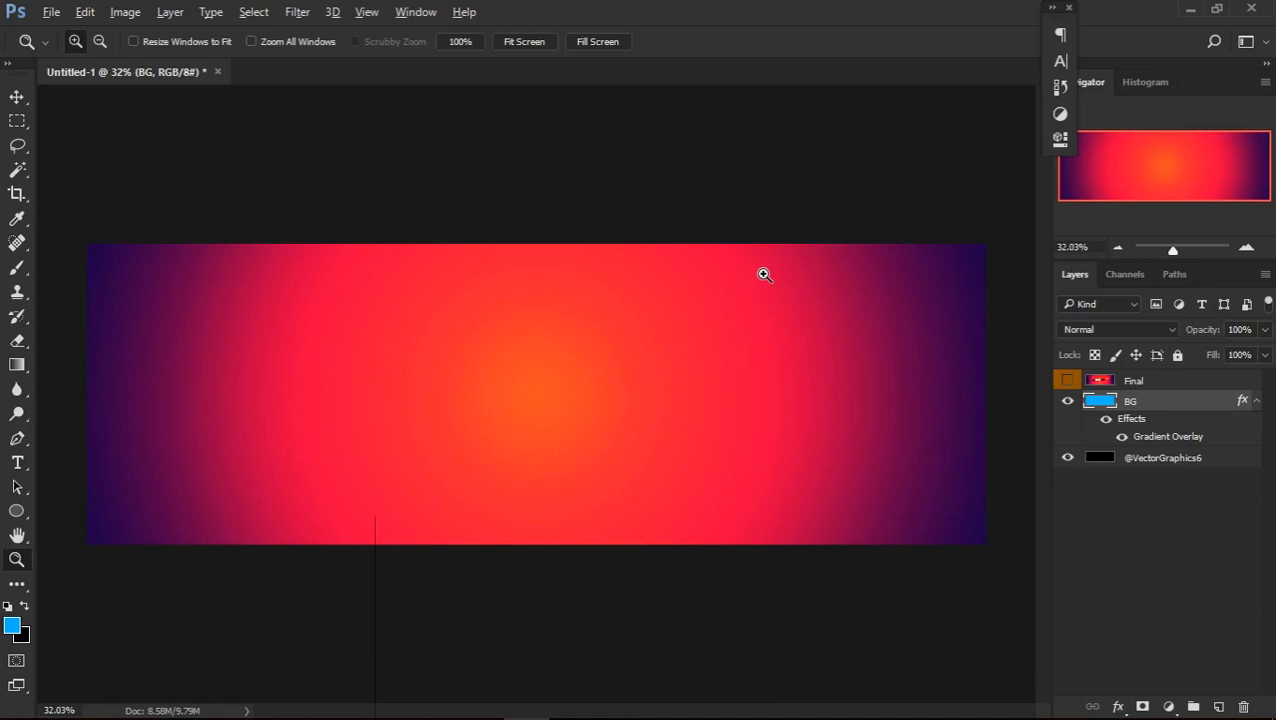
{"action": "left_click", "coordinate": [1066, 380]}
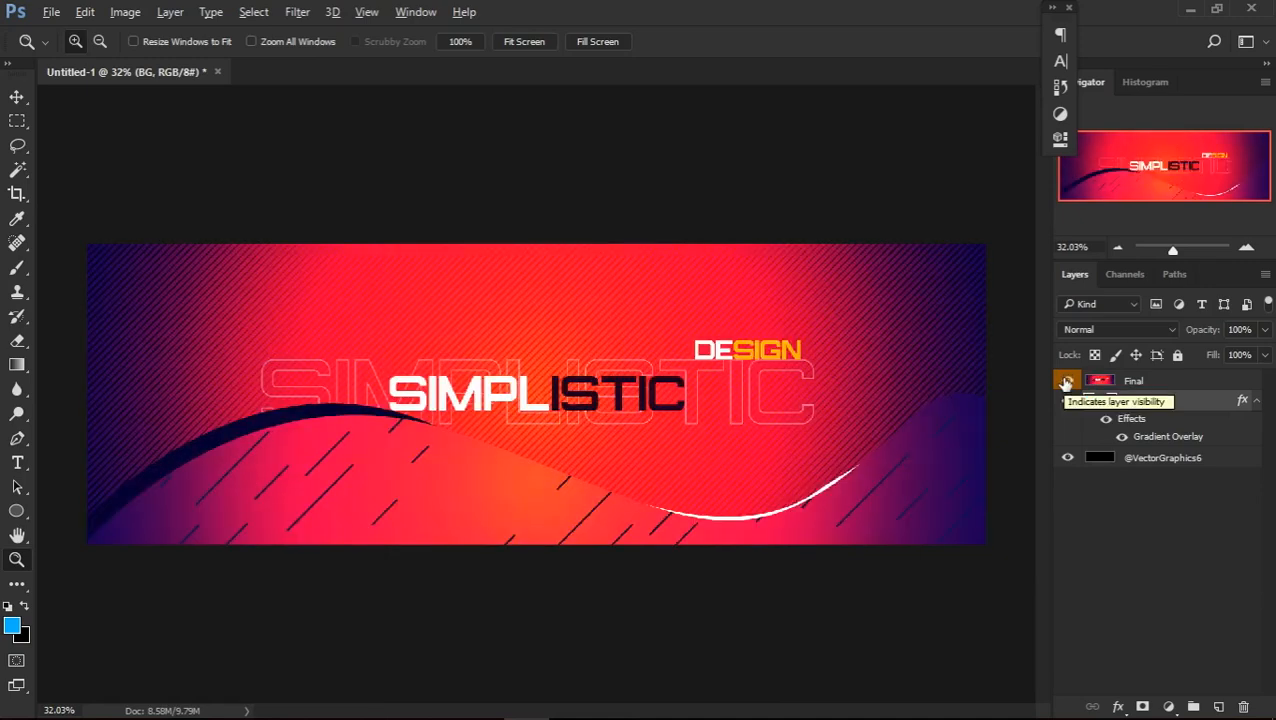
{"action": "left_click", "coordinate": [1066, 381]}
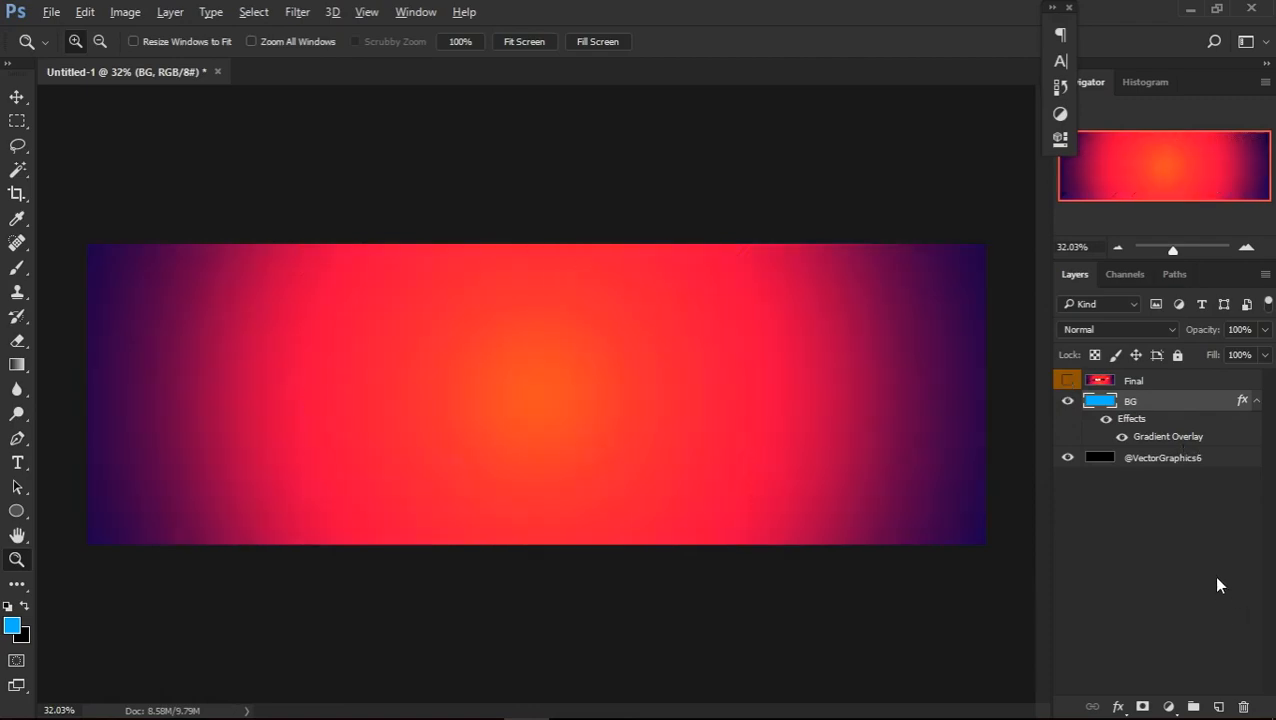
Add a new layer above BG filled with the blue foreground colour and set its fill to 0%
{"action": "left_click", "coordinate": [1219, 706]}
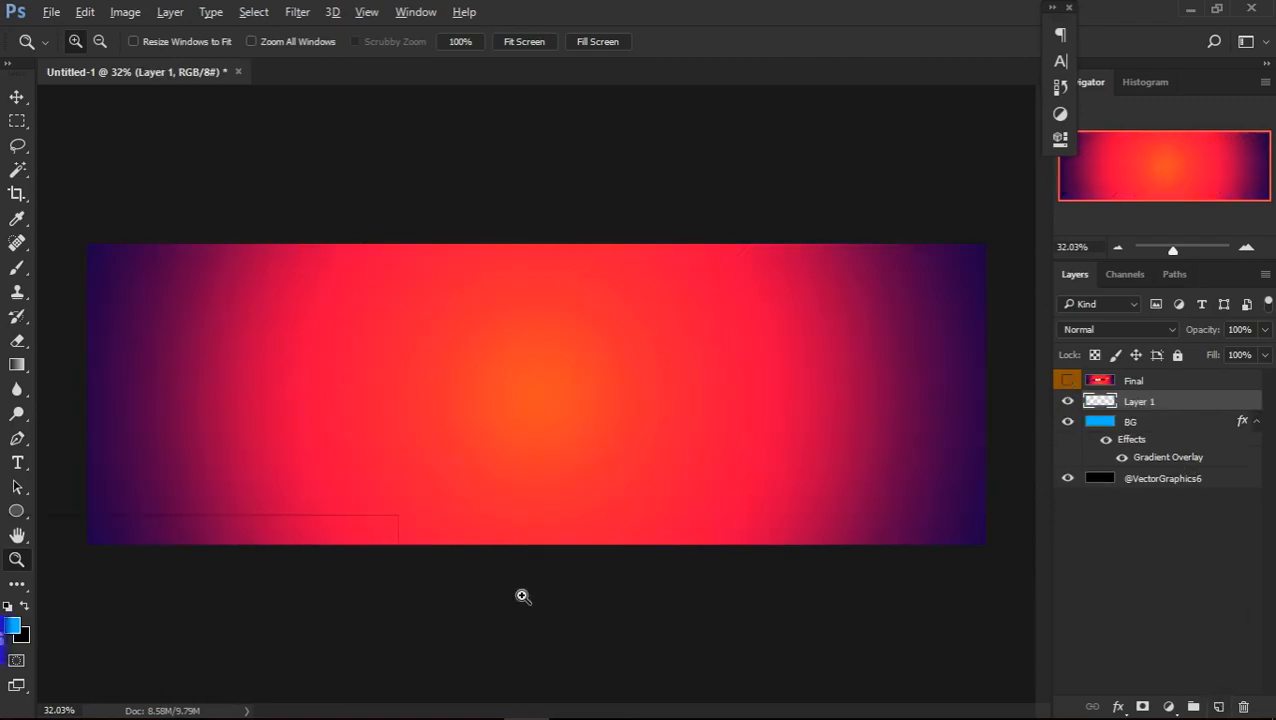
{"action": "key", "text": "alt+BackSpace"}
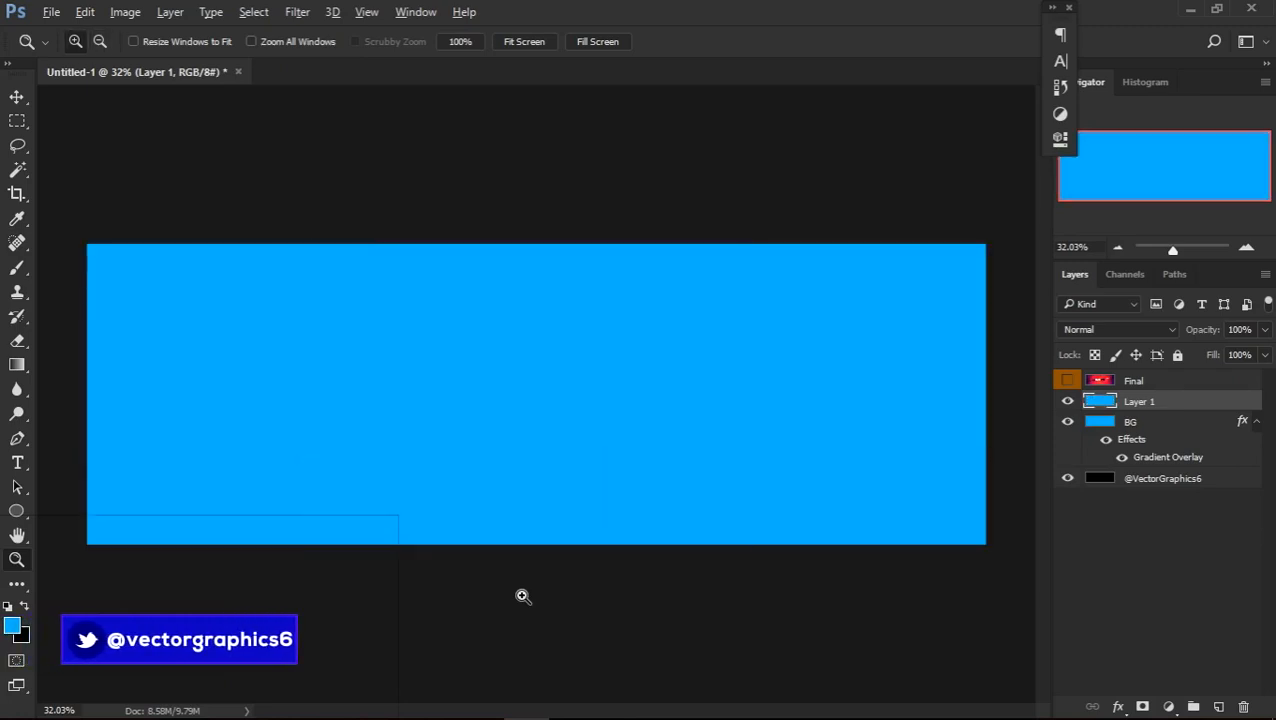
{"action": "left_click", "coordinate": [1264, 355]}
{"action": "left_click_drag", "start_coordinate": [1262, 378], "coordinate": [1153, 386]}
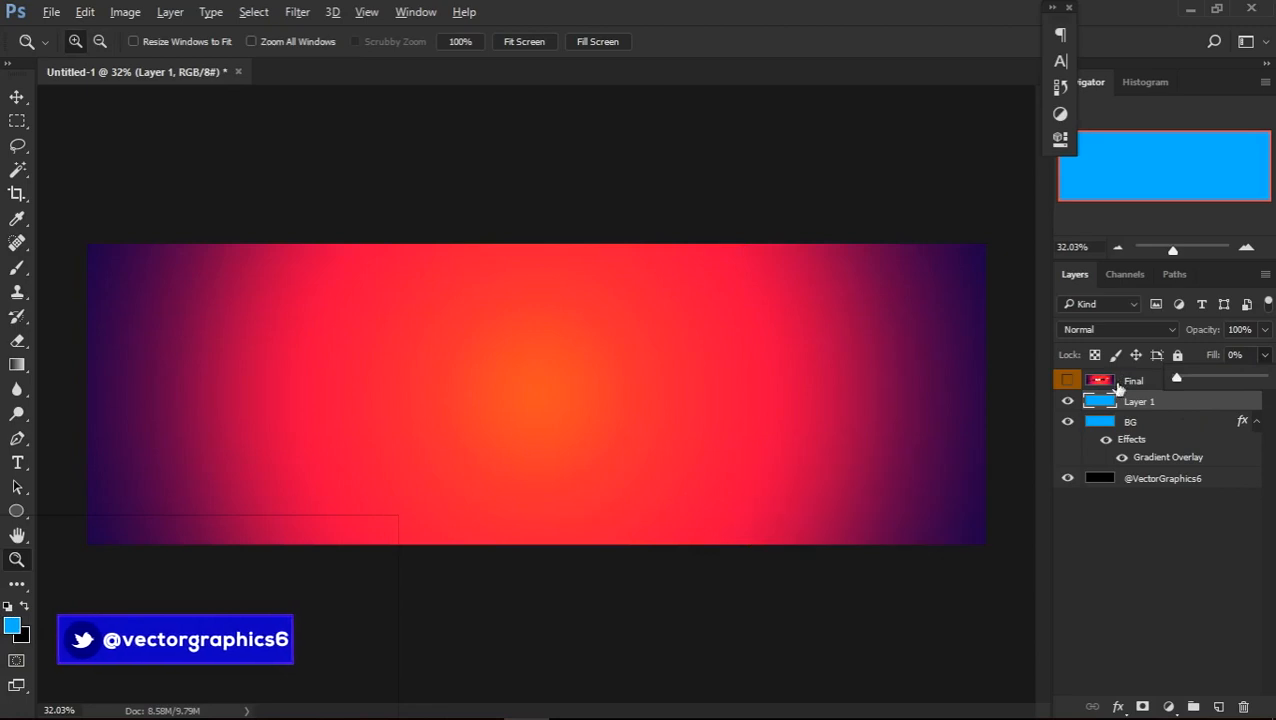
Add a Pattern Overlay effect to Layer 1, using the diagonal line pattern with Color Burn blending
{"action": "left_click", "coordinate": [1211, 402]}
{"action": "double_click", "coordinate": [1211, 402]}
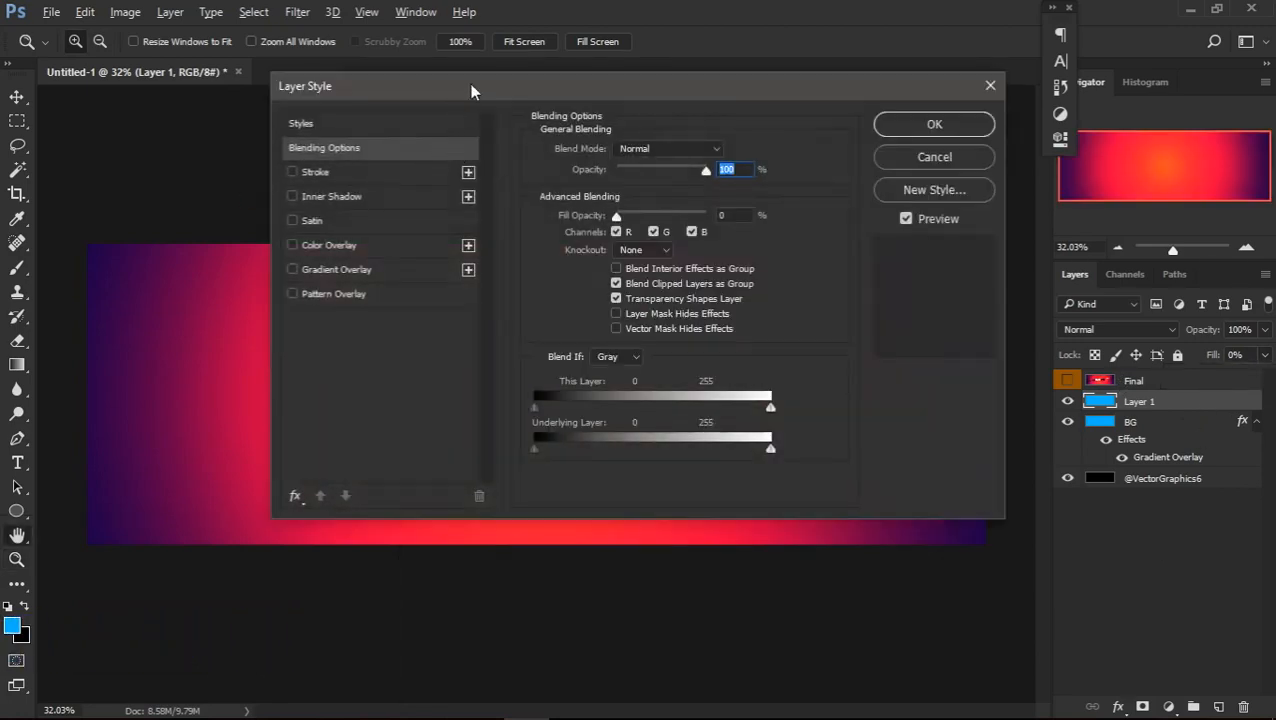
{"action": "left_click_drag", "start_coordinate": [473, 86], "coordinate": [699, 128]}
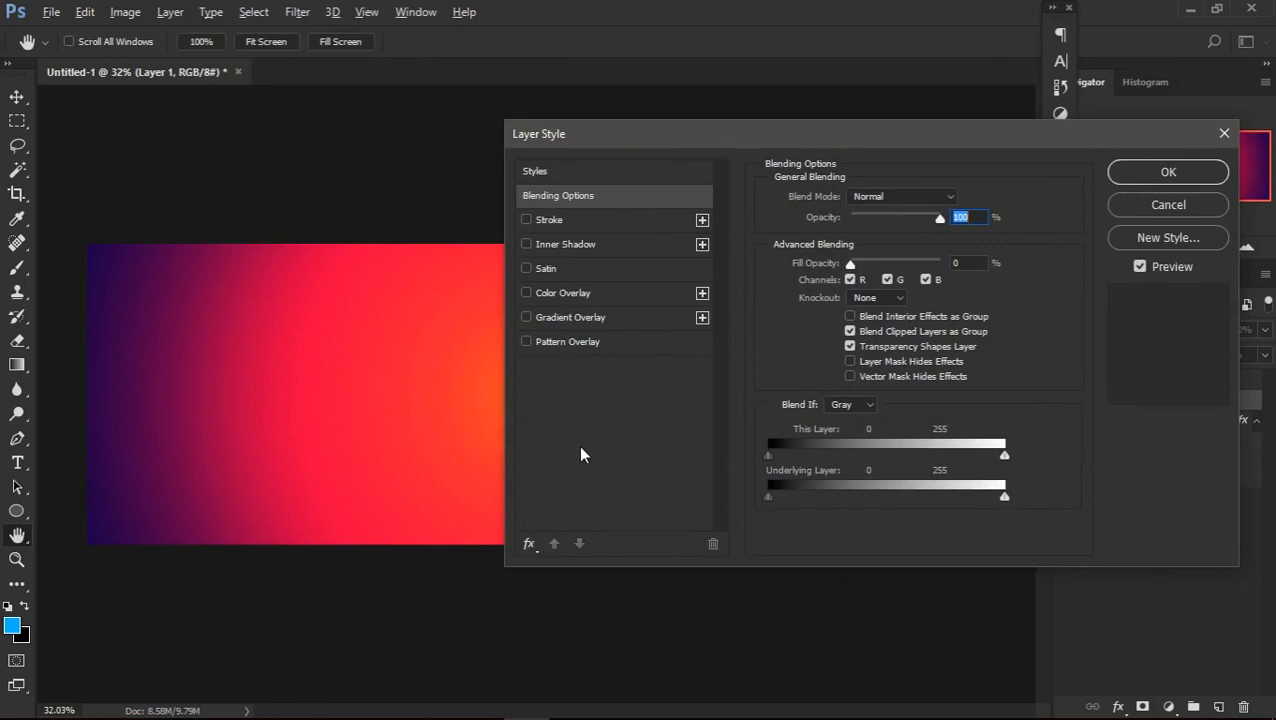
{"action": "left_click", "coordinate": [578, 339]}
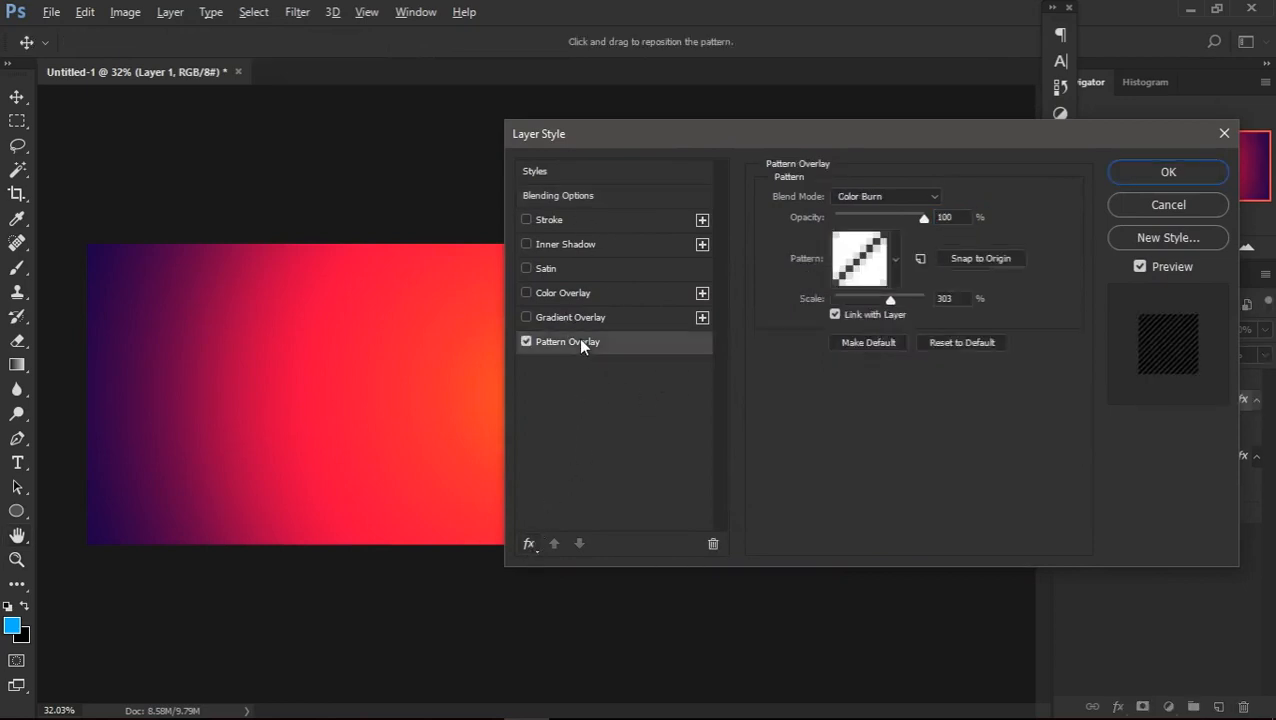
Try the transparent, yellow and purple patterns on the overlay and switch back to the diagonal line pattern
{"action": "left_click", "coordinate": [895, 259]}
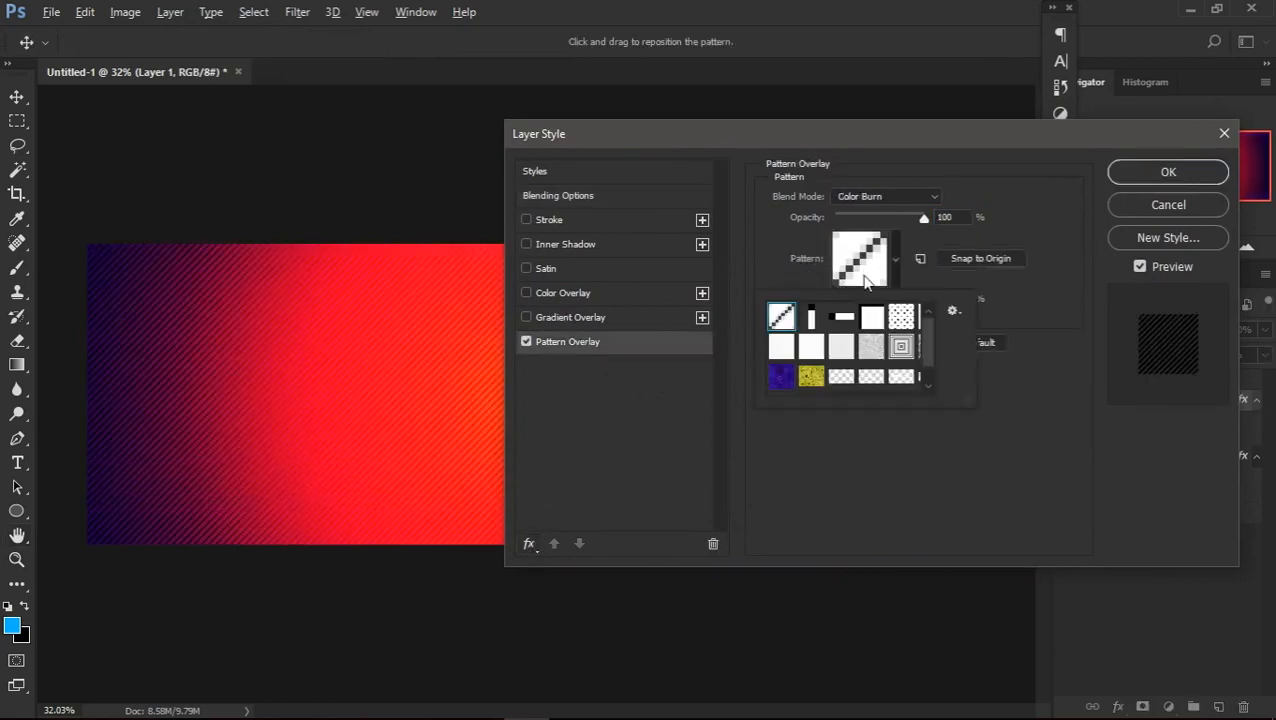
{"action": "scroll", "coordinate": [912, 366], "scroll_direction": "down", "scroll_amount": 1}
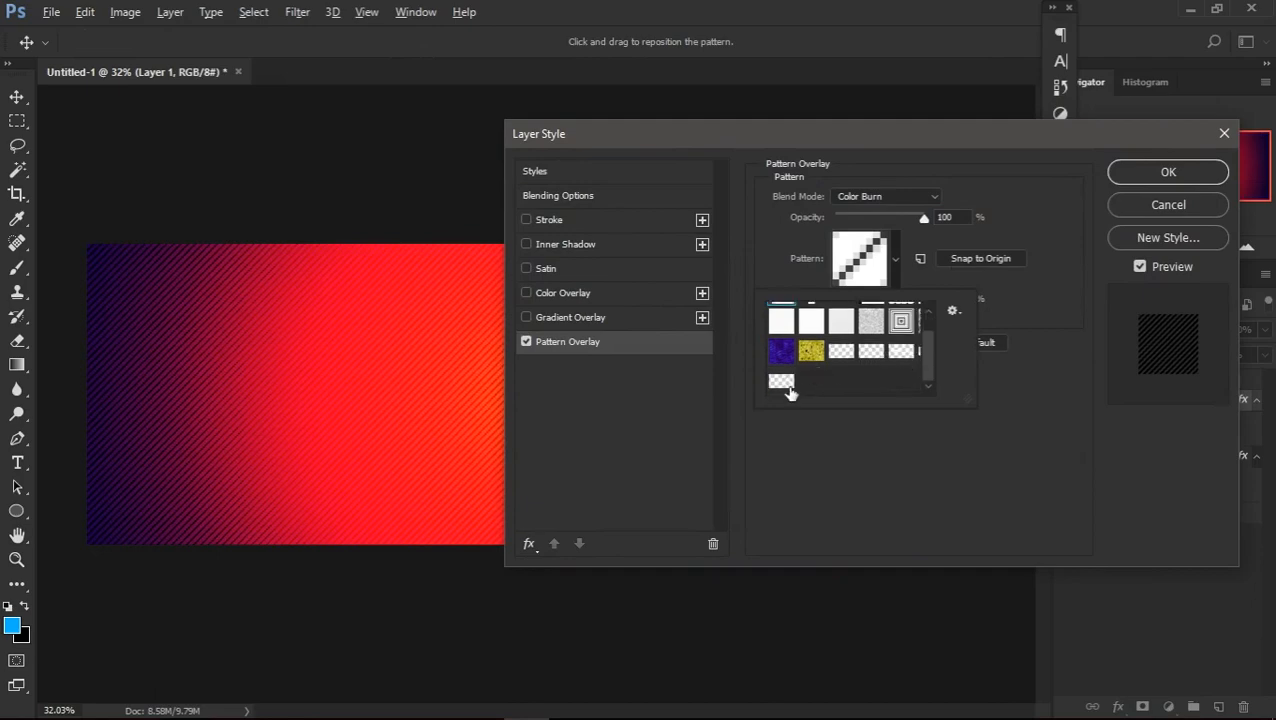
{"action": "left_click", "coordinate": [786, 382]}
{"action": "left_click", "coordinate": [811, 354]}
{"action": "left_click", "coordinate": [845, 355]}
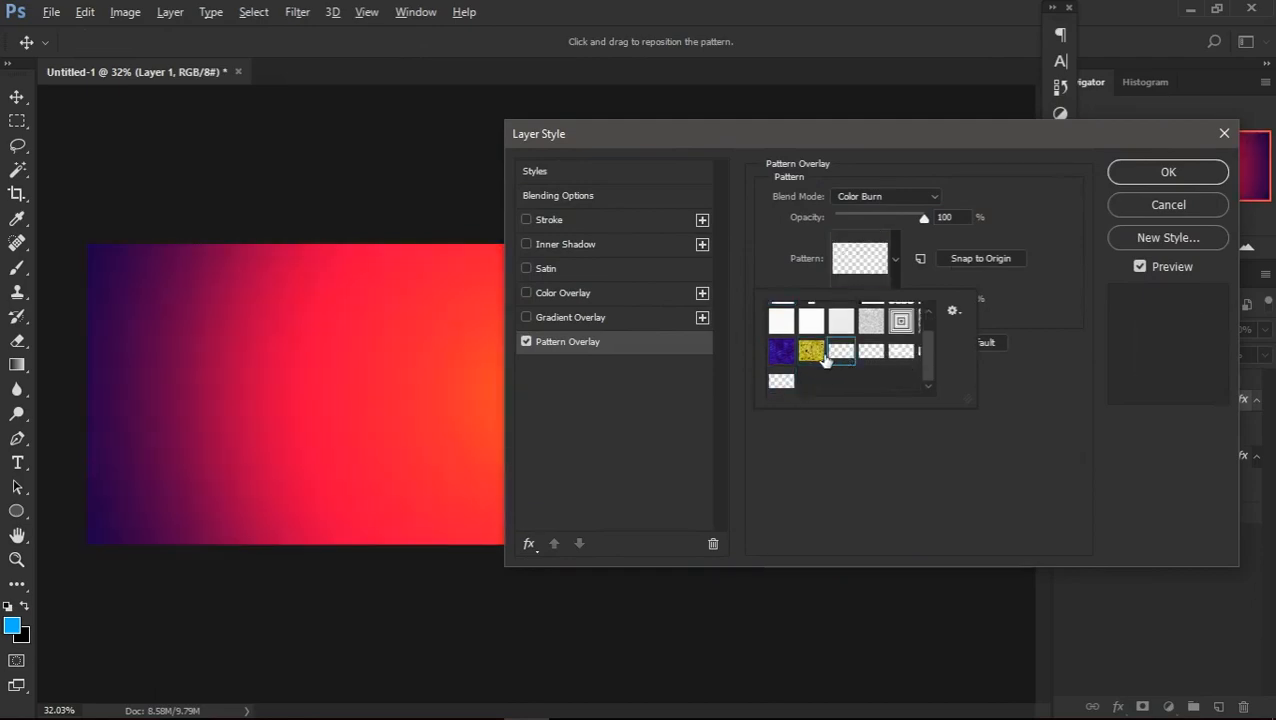
{"action": "left_click", "coordinate": [813, 358]}
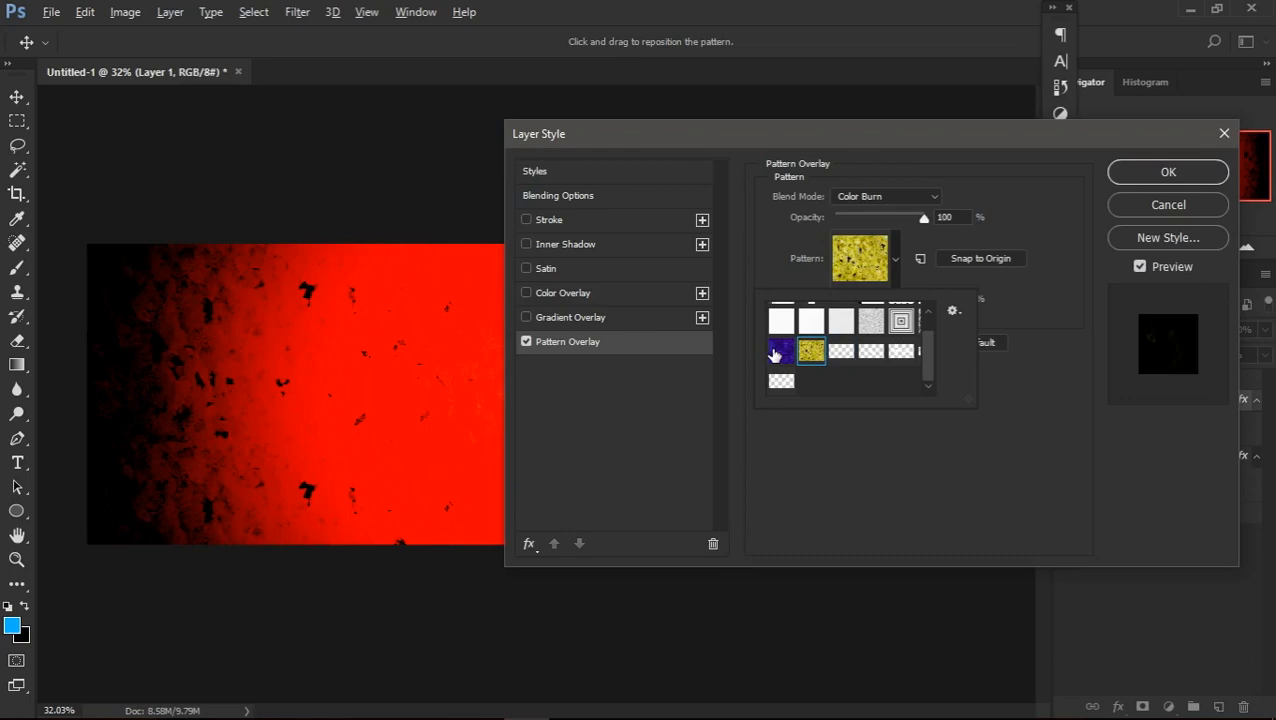
{"action": "left_click", "coordinate": [774, 354]}
{"action": "scroll", "coordinate": [840, 365], "scroll_direction": "up", "scroll_amount": 1}
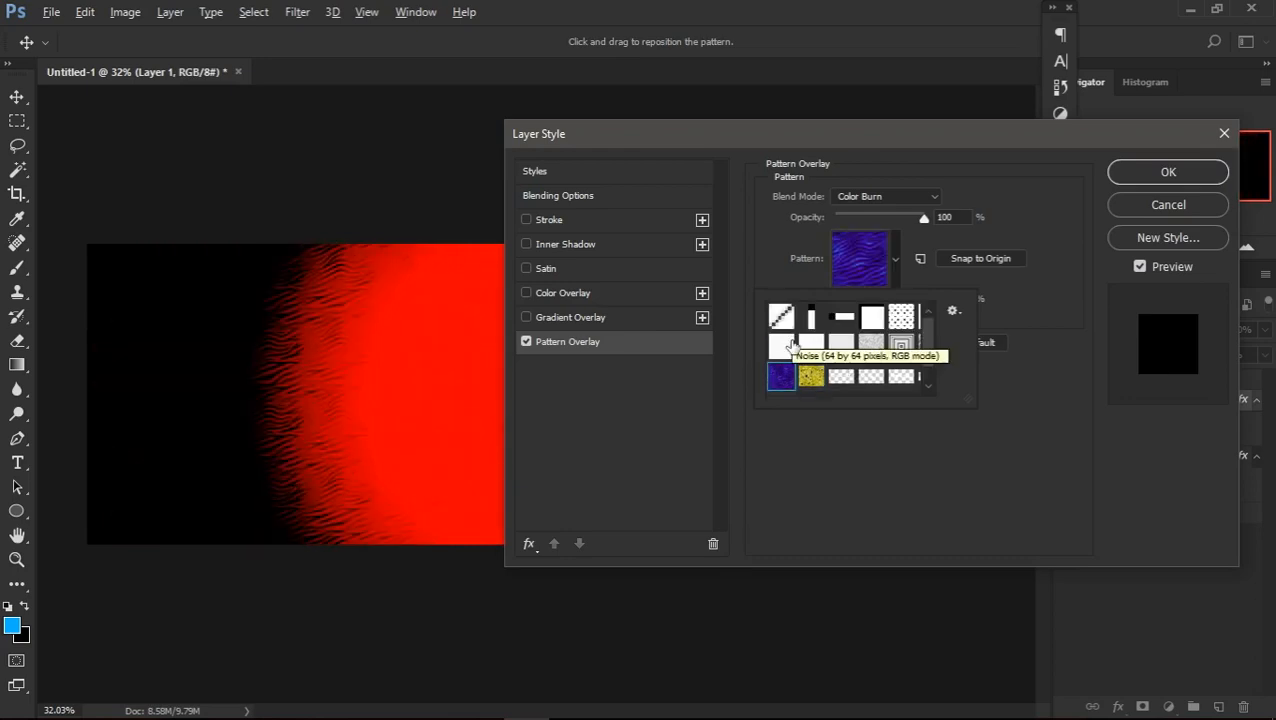
{"action": "left_click", "coordinate": [792, 319]}
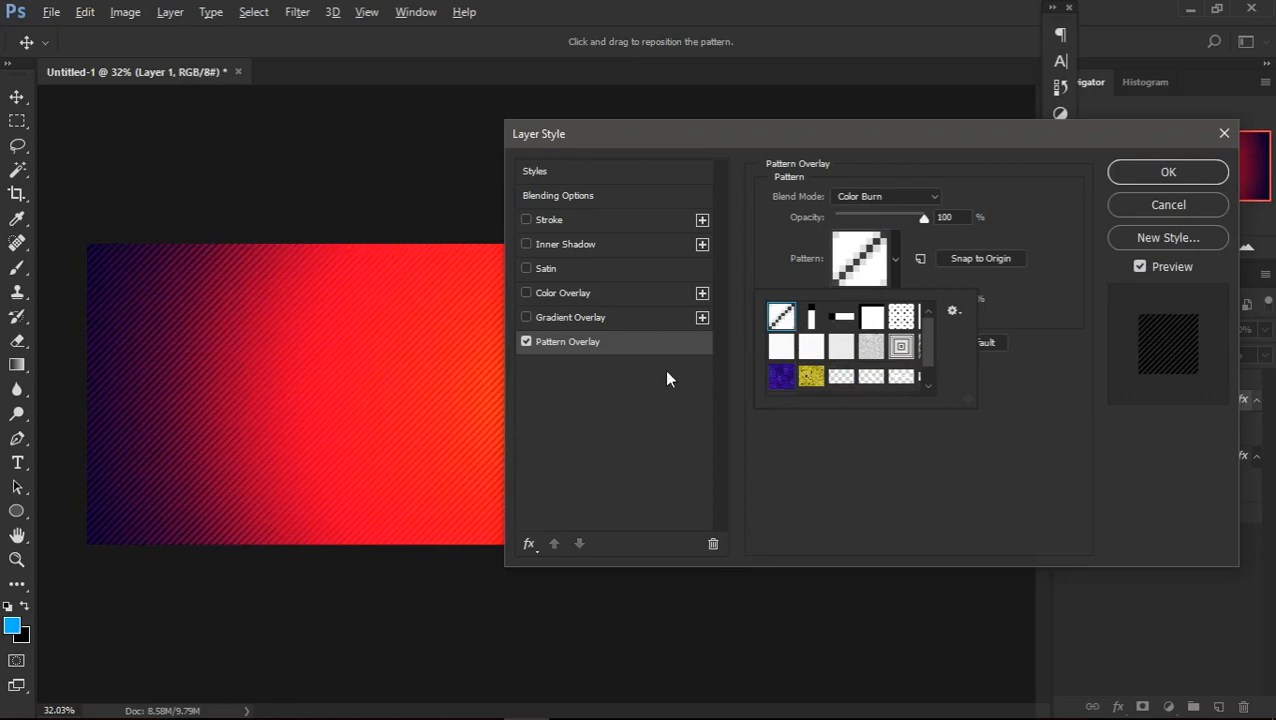
Try the Normal, Multiply, Color Dodge, Darker Color and Linear Burn blend modes on the pattern overlay
{"action": "left_click", "coordinate": [859, 197]}
{"action": "left_click", "coordinate": [862, 211]}
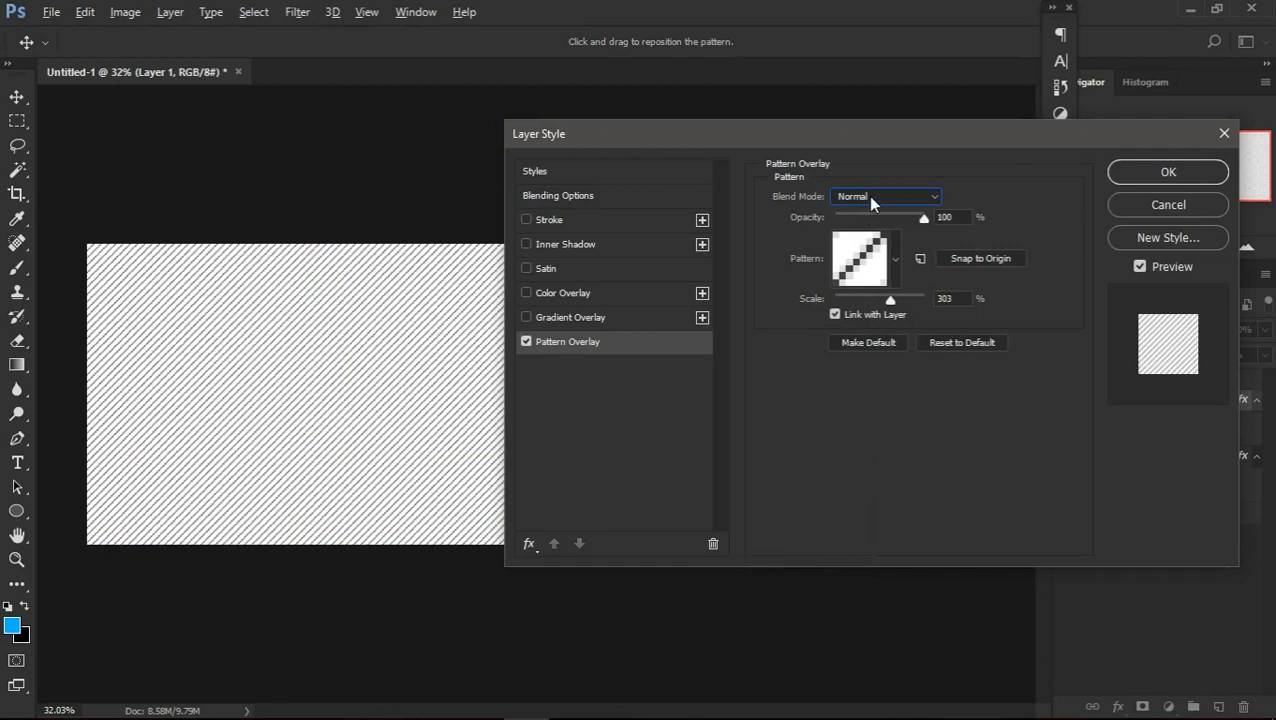
{"action": "scroll", "coordinate": [867, 195], "scroll_direction": "down", "scroll_amount": 5}
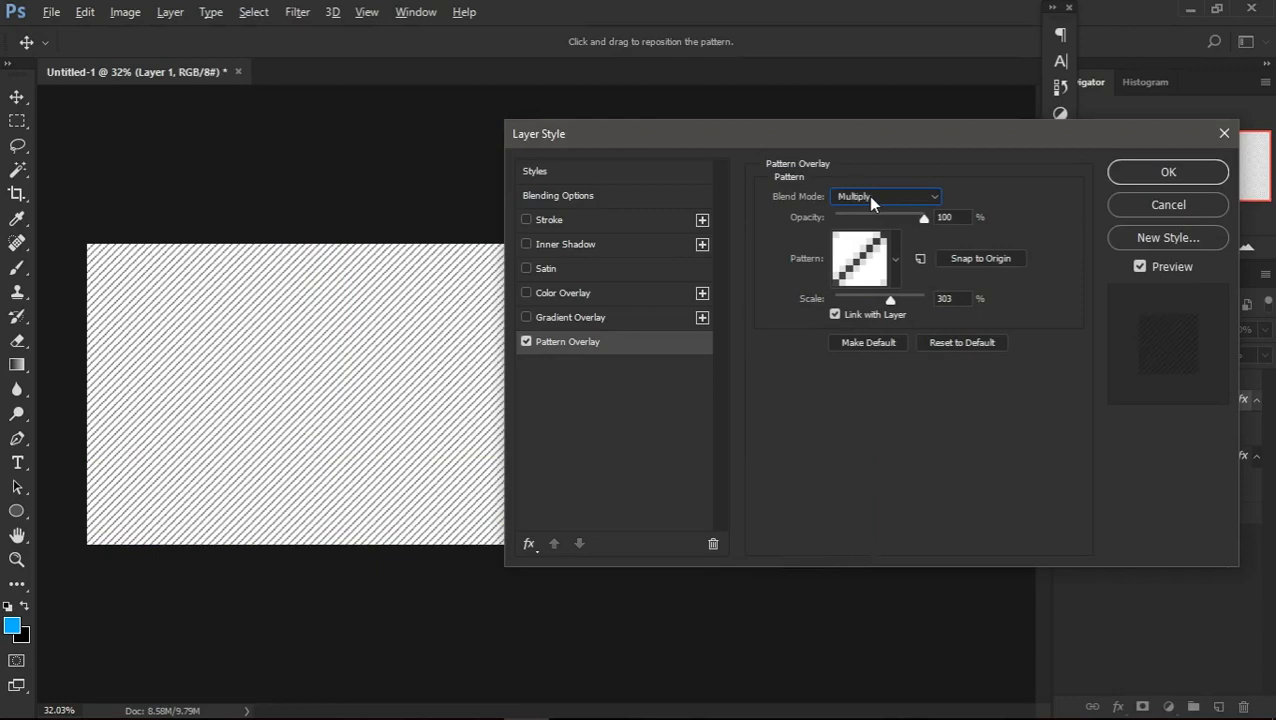
{"action": "scroll", "coordinate": [871, 202], "scroll_direction": "down", "scroll_amount": 4}
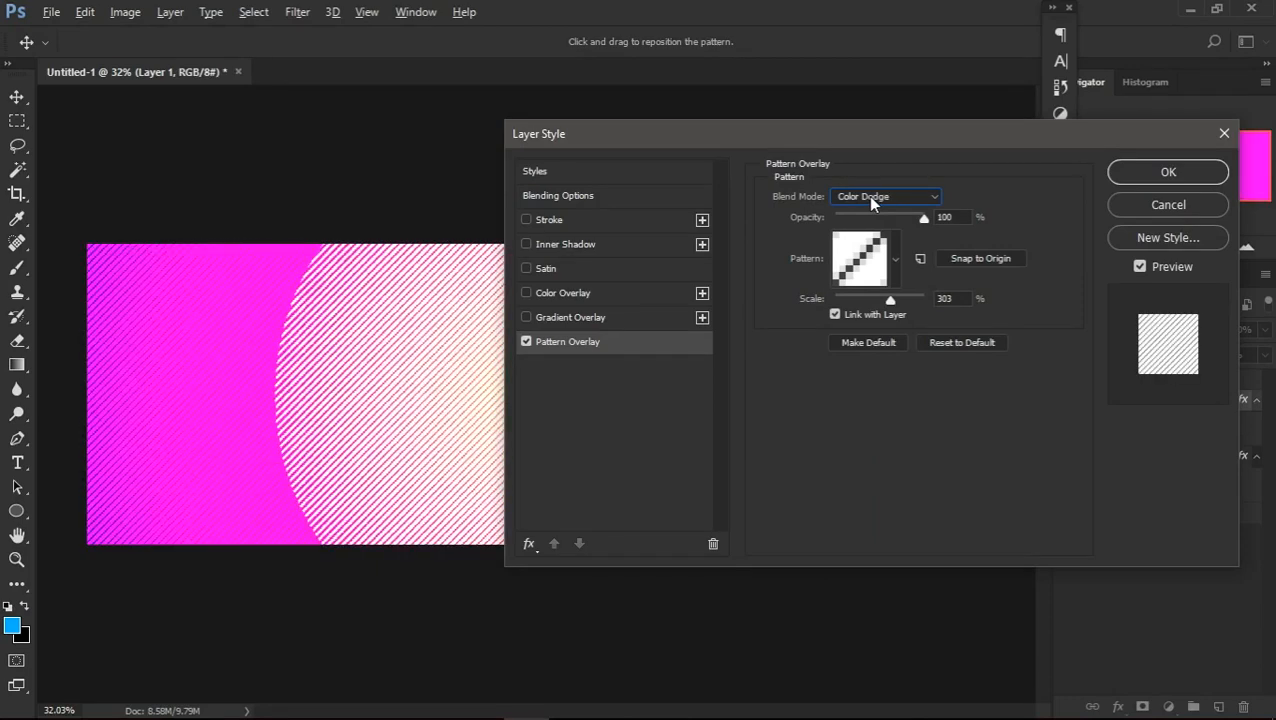
{"action": "scroll", "coordinate": [871, 201], "scroll_direction": "up", "scroll_amount": 1}
{"action": "scroll", "coordinate": [871, 201], "scroll_direction": "up", "scroll_amount": 1}
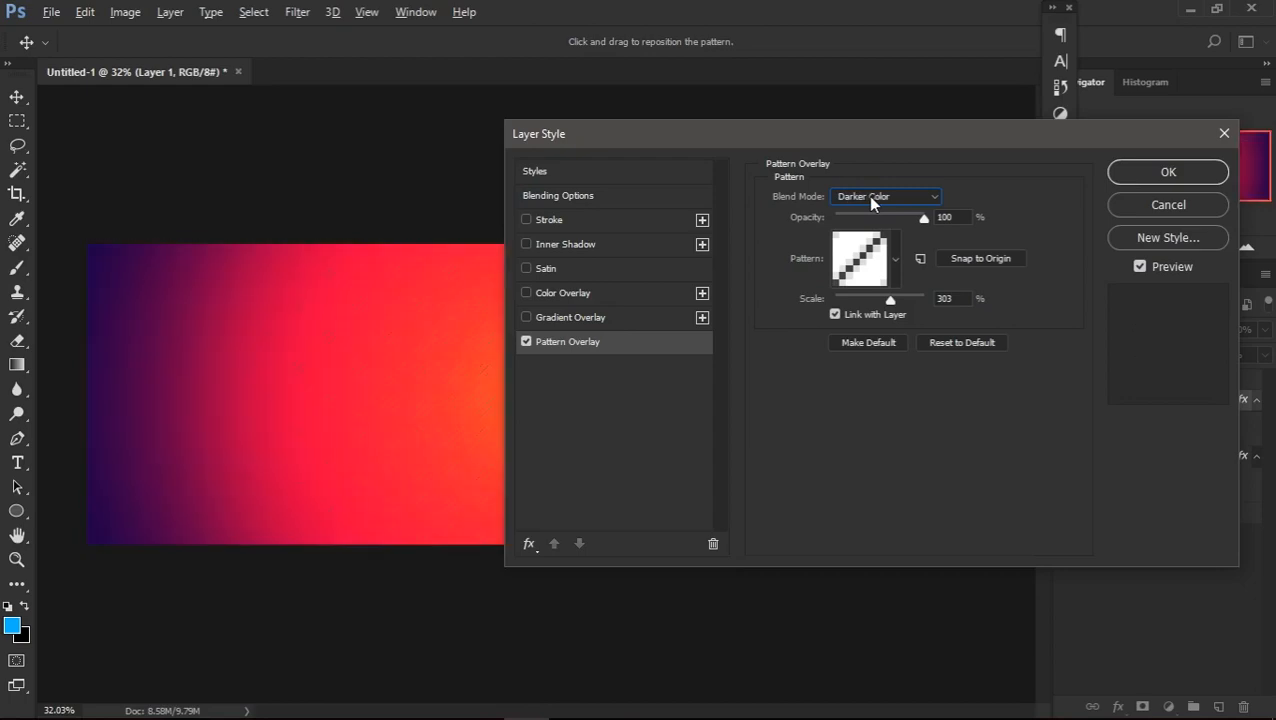
{"action": "scroll", "coordinate": [870, 199], "scroll_direction": "down", "scroll_amount": 1}
{"action": "scroll", "coordinate": [870, 199], "scroll_direction": "up", "scroll_amount": 2}
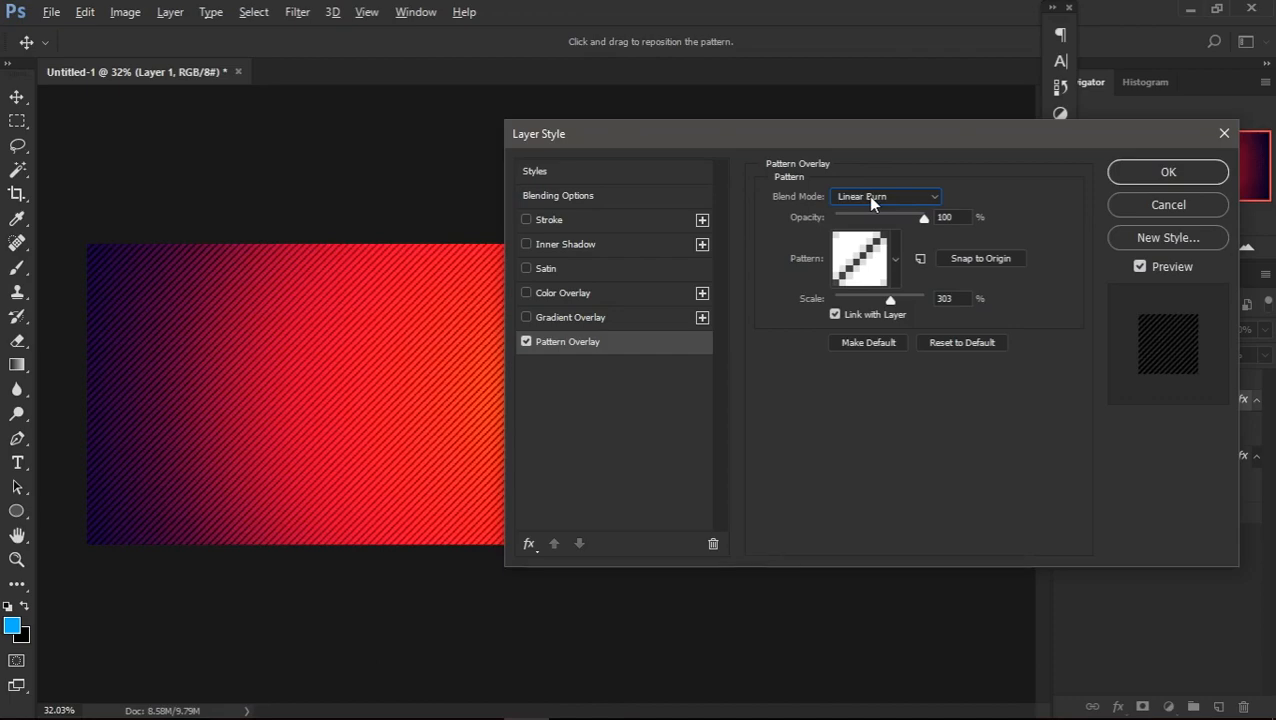
Try the Subtract, Hue, Difference, Soft Light and Overlay blend modes on the pattern overlay
{"action": "left_click", "coordinate": [871, 197]}
{"action": "left_click", "coordinate": [880, 495]}
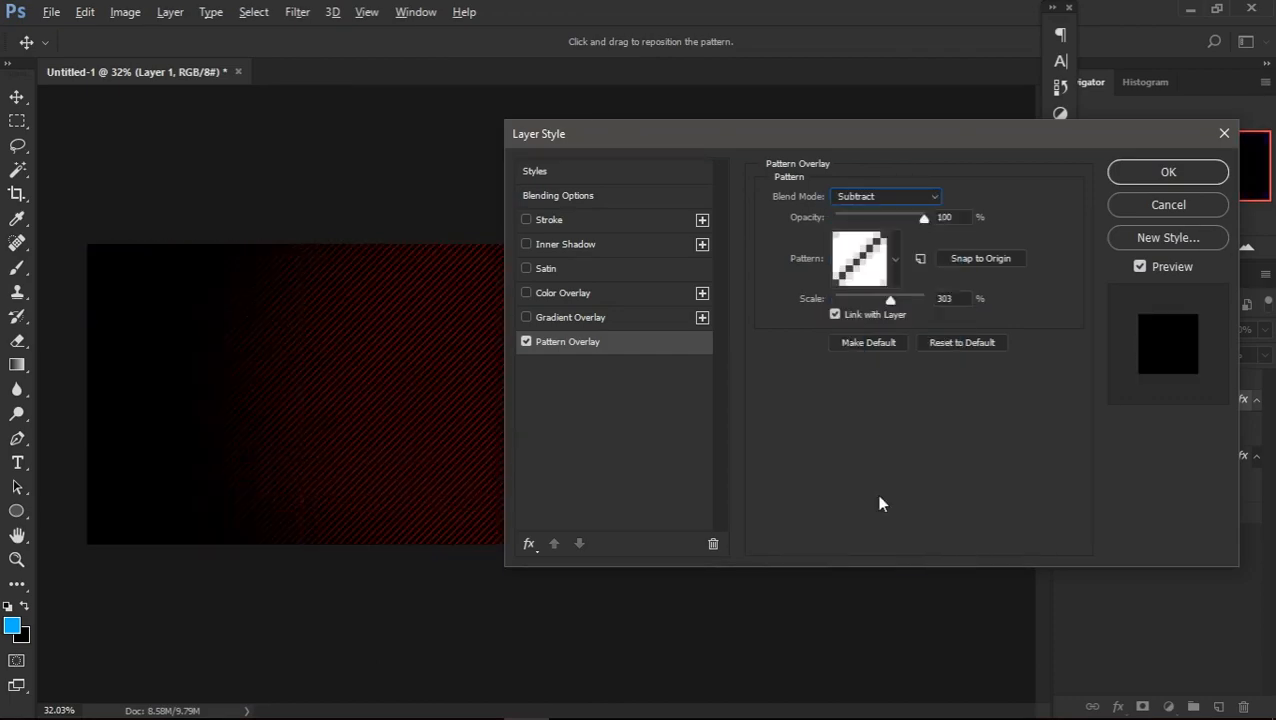
{"action": "key", "text": "Down"}
{"action": "key", "text": "Down"}
{"action": "key", "text": "Down"}
{"action": "key", "text": "Down"}
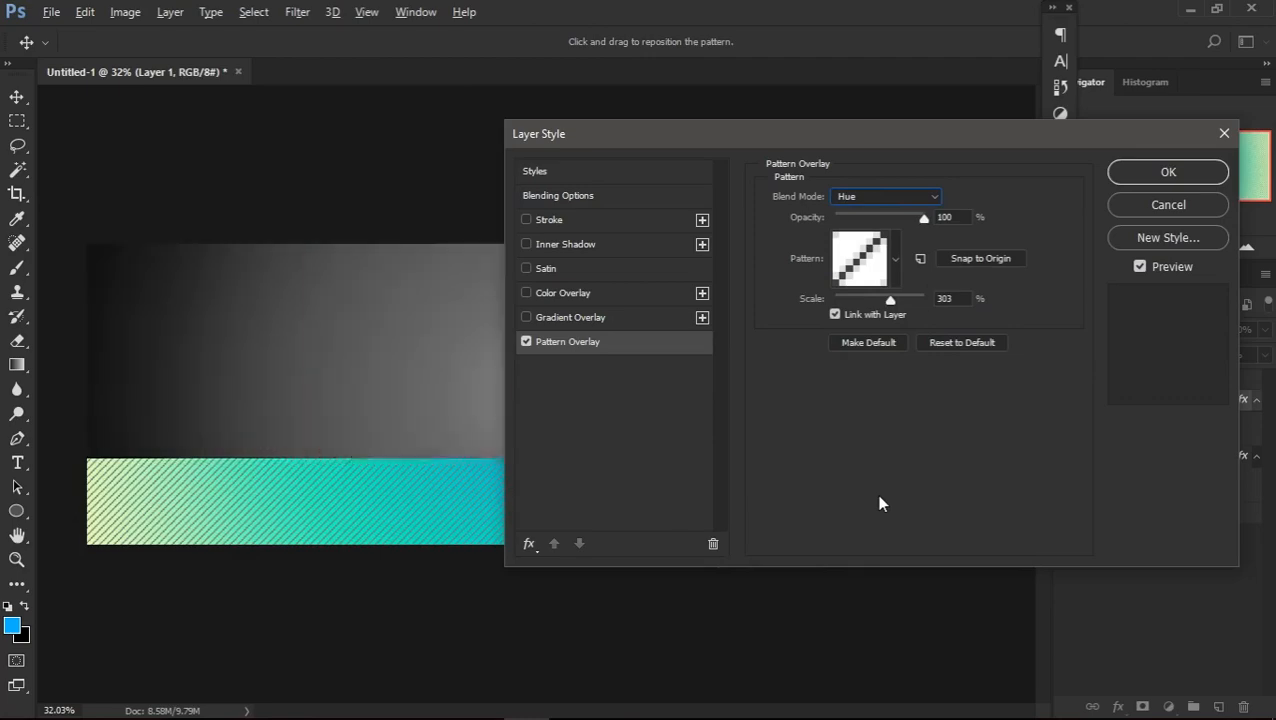
{"action": "key", "text": "Up"}
{"action": "key", "text": "Up"}
{"action": "key", "text": "Up"}
{"action": "key", "text": "Up"}
{"action": "key", "text": "Up"}
{"action": "key", "text": "Up"}
{"action": "key", "text": "Up"}
{"action": "key", "text": "Up"}
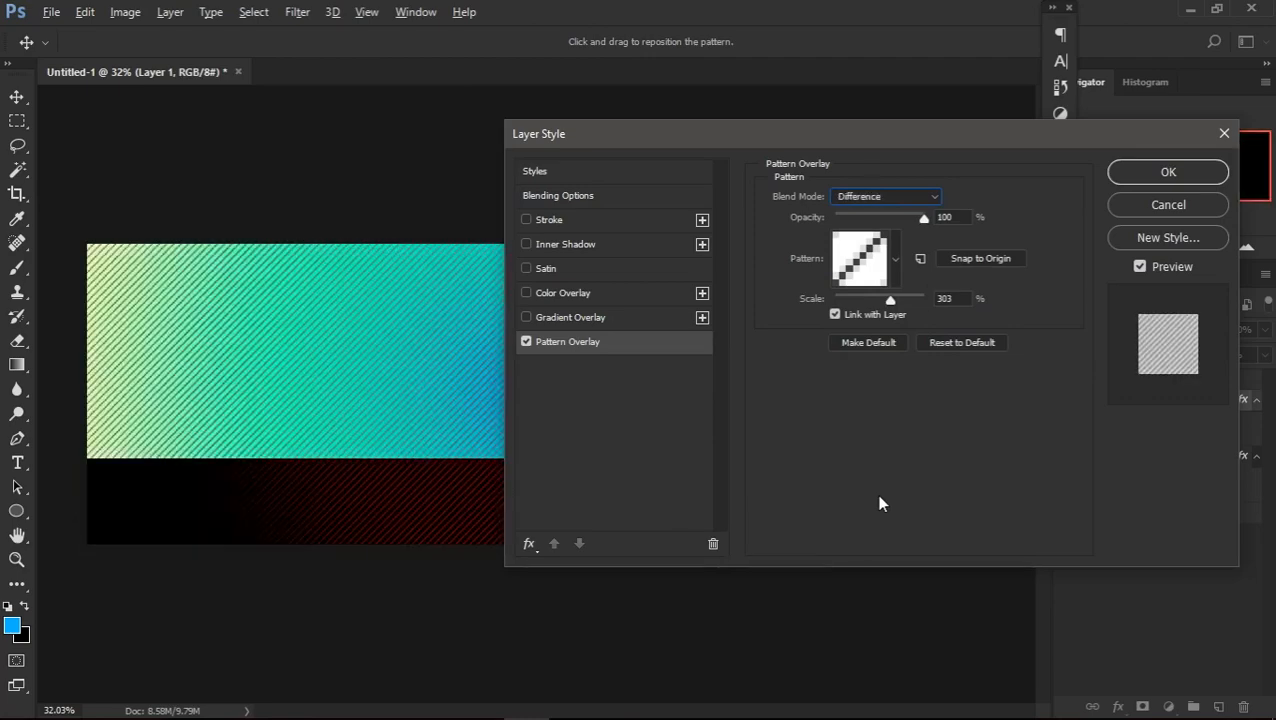
{"action": "key", "text": "Up"}
{"action": "key", "text": "Up"}
{"action": "key", "text": "Up"}
{"action": "key", "text": "Up"}
{"action": "key", "text": "Up"}
{"action": "key", "text": "Up"}
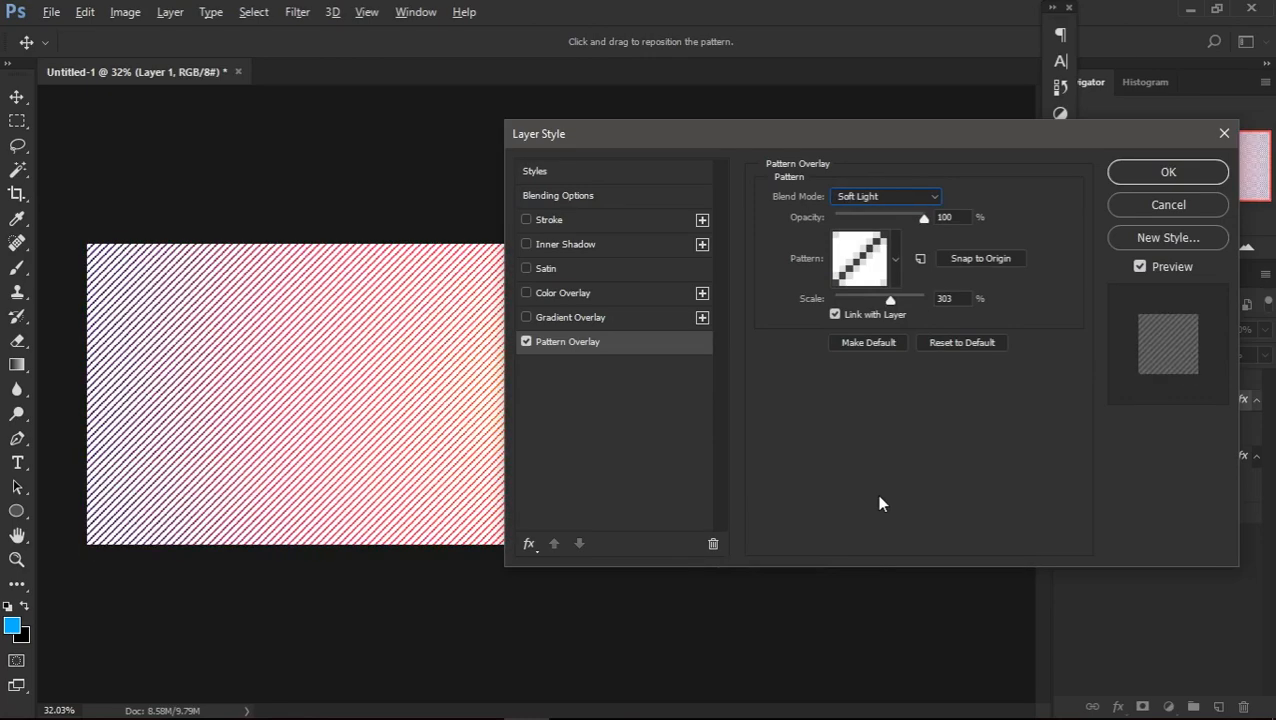
{"action": "key", "text": "Down"}
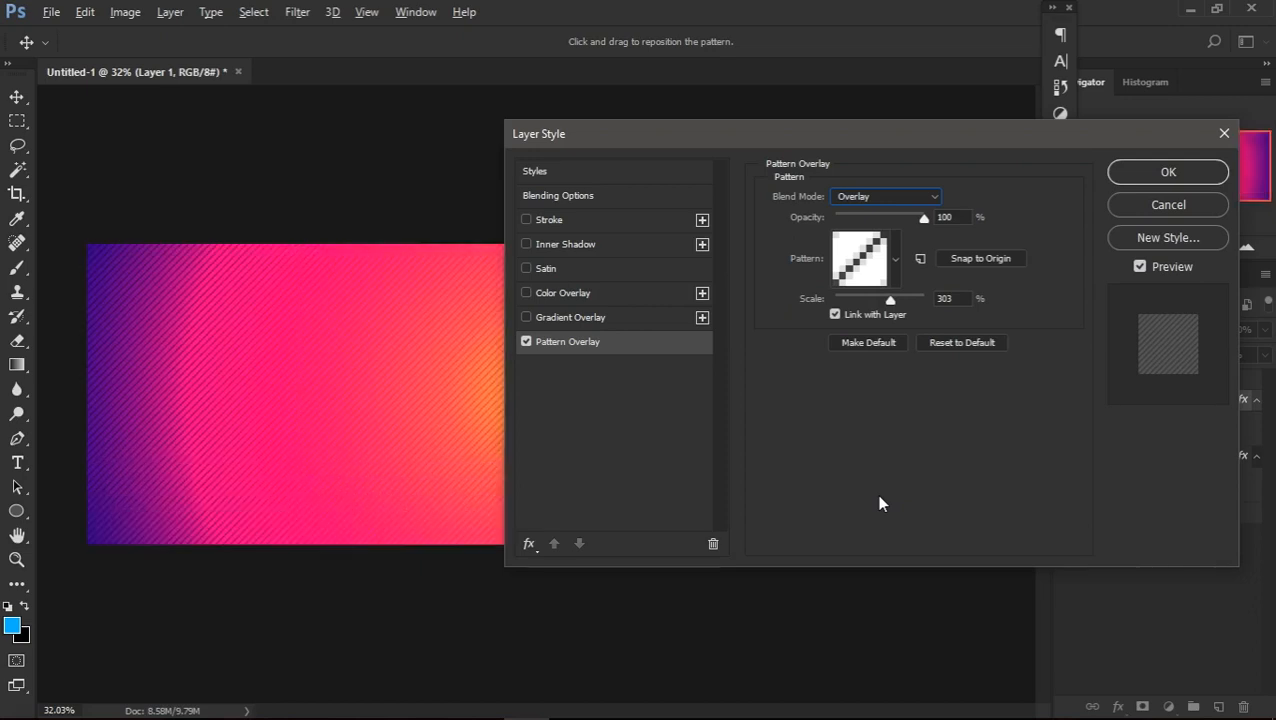
Switch the pattern overlay's blend mode back through Linear Burn to Color Burn
{"action": "key", "text": "Up"}
{"action": "key", "text": "Up"}
{"action": "key", "text": "Up"}
{"action": "key", "text": "Up"}
{"action": "key", "text": "Up"}
{"action": "key", "text": "Up"}
{"action": "key", "text": "Up"}
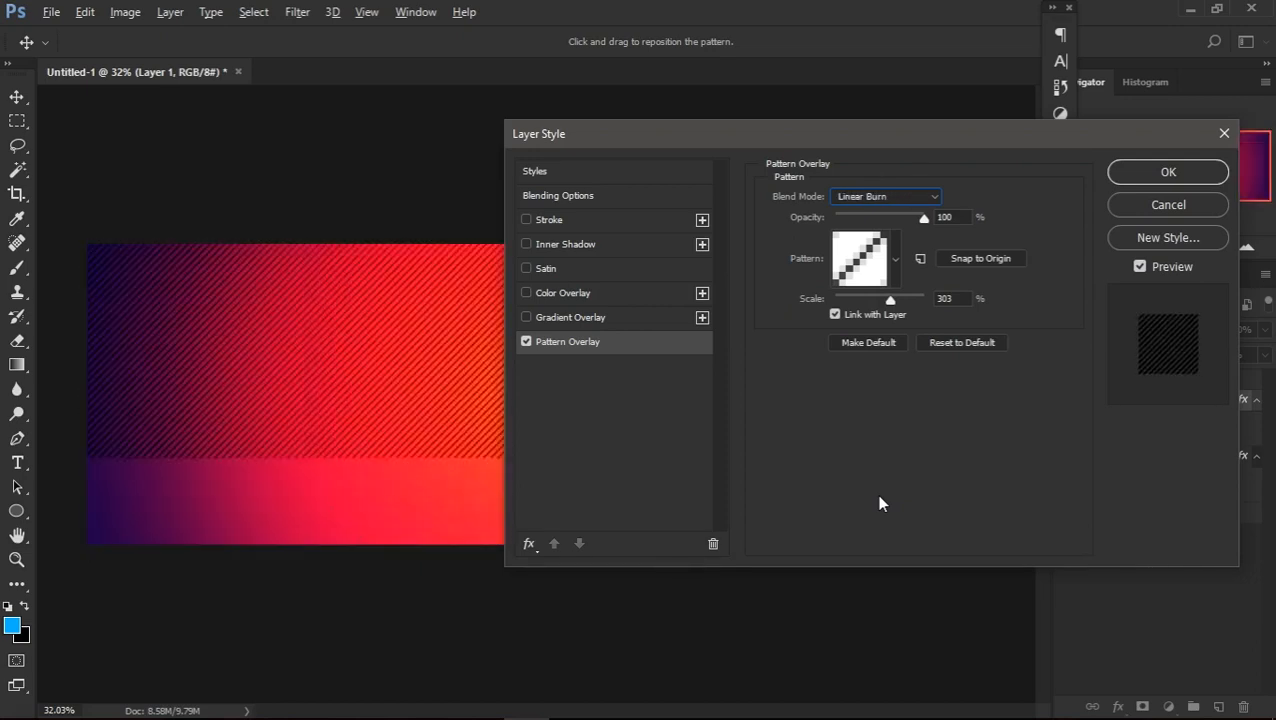
{"action": "key", "text": "Up"}
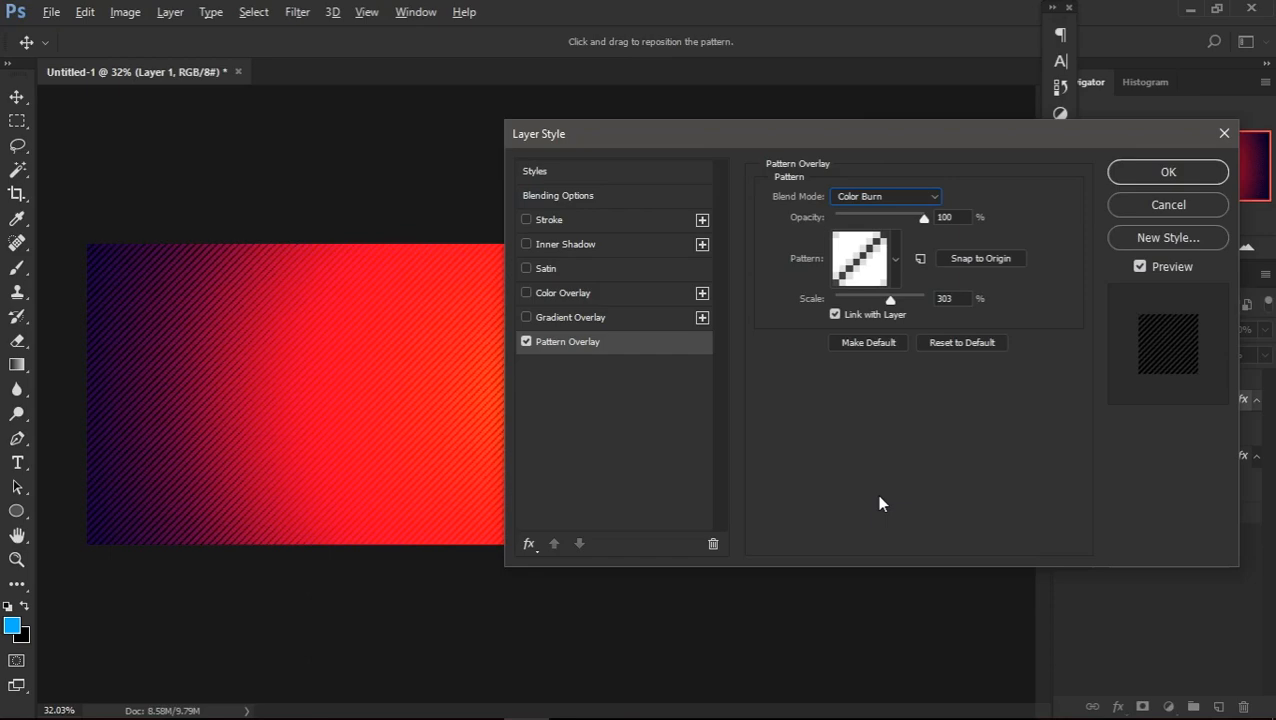
{"action": "key", "text": "Up"}
{"action": "key", "text": "Down"}
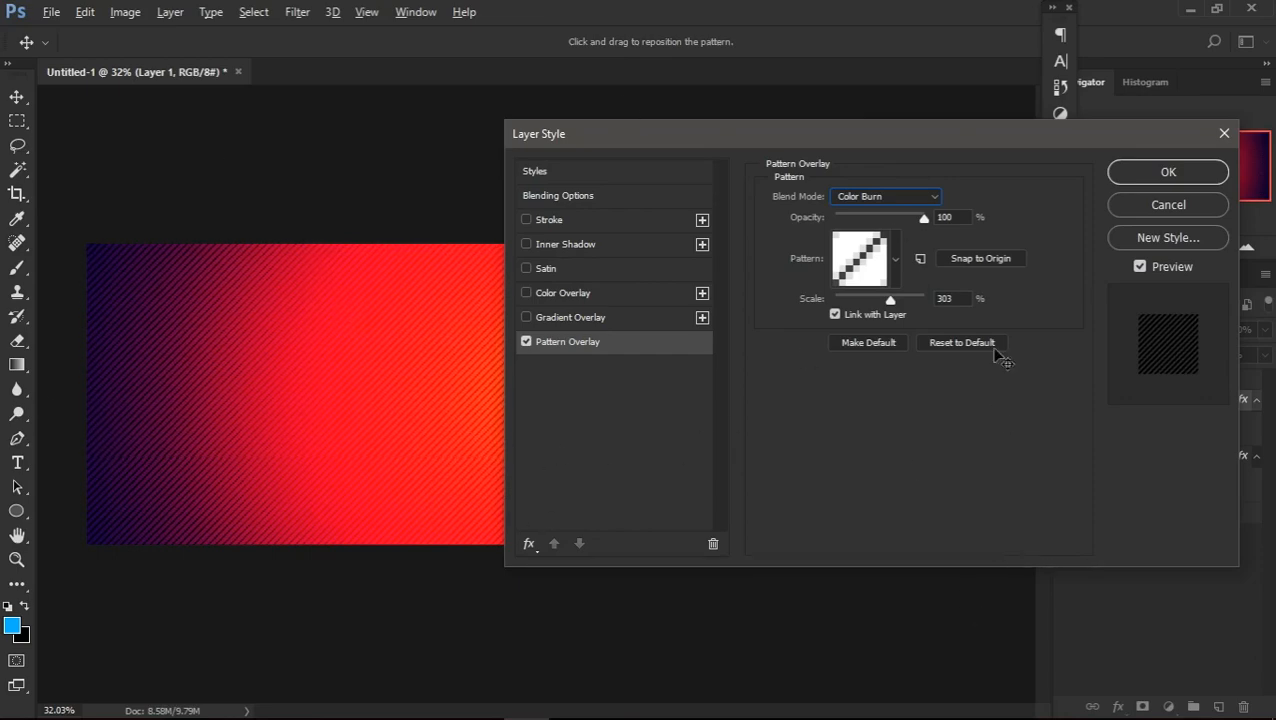
Reset the pattern overlay to its defaults, then apply it with Color Burn blending and a scale of 300%
{"action": "left_click", "coordinate": [926, 346]}
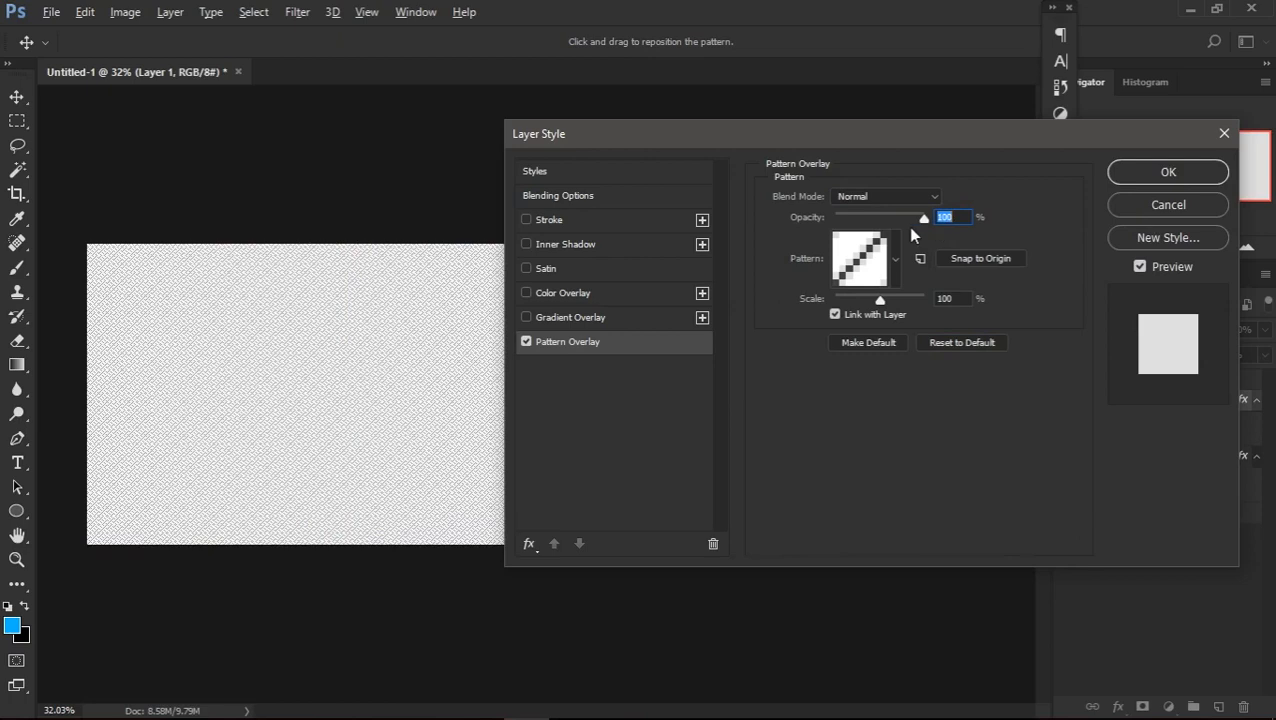
{"action": "left_click", "coordinate": [903, 196]}
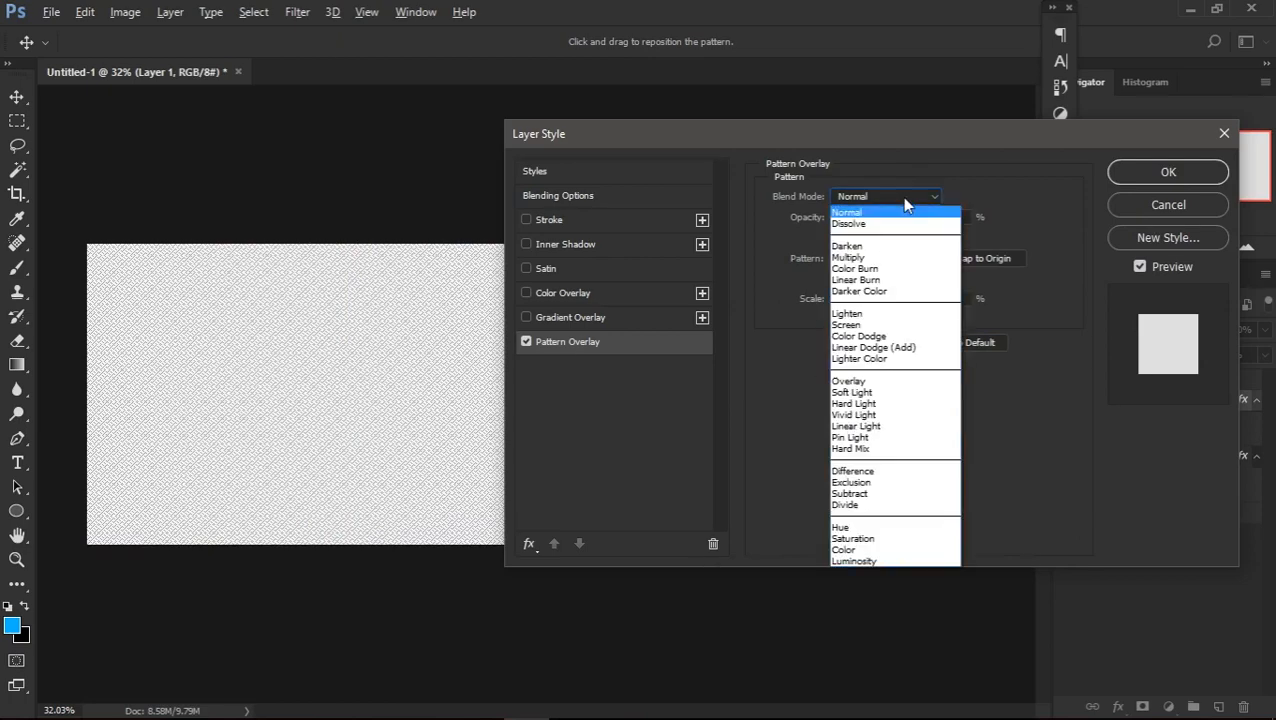
{"action": "left_click", "coordinate": [873, 270]}
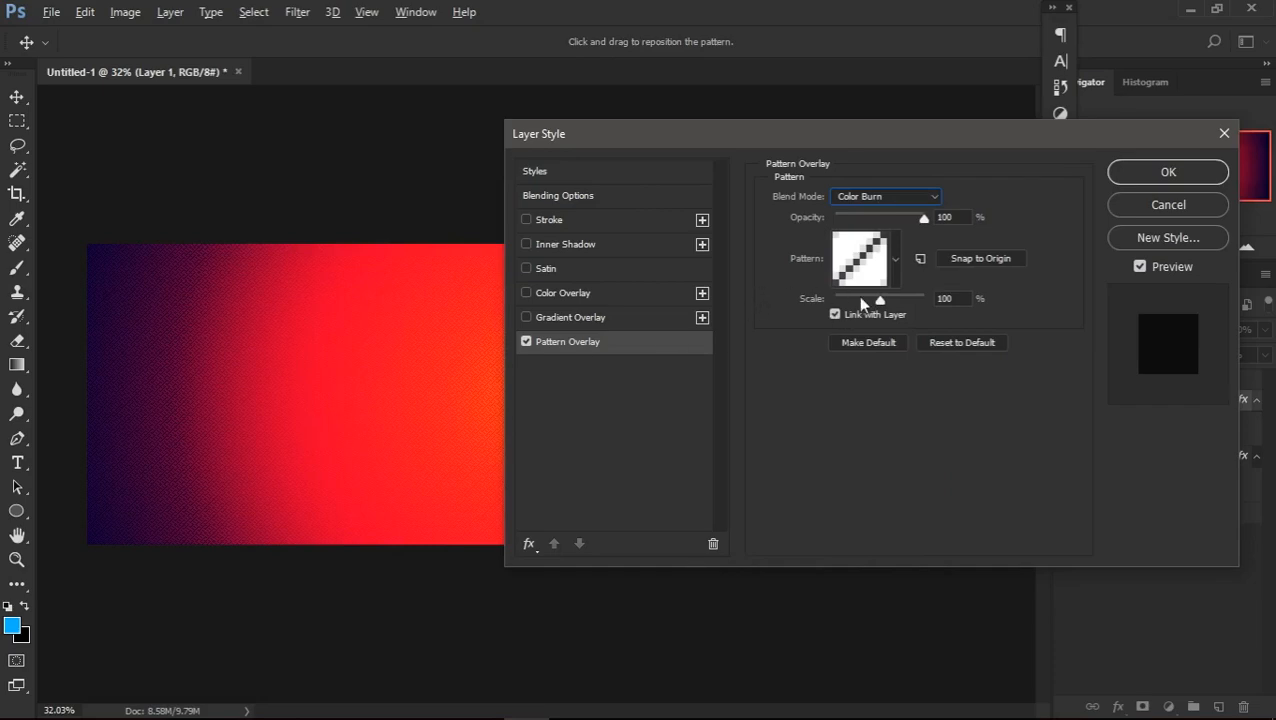
{"action": "left_click_drag", "start_coordinate": [882, 302], "coordinate": [895, 305]}
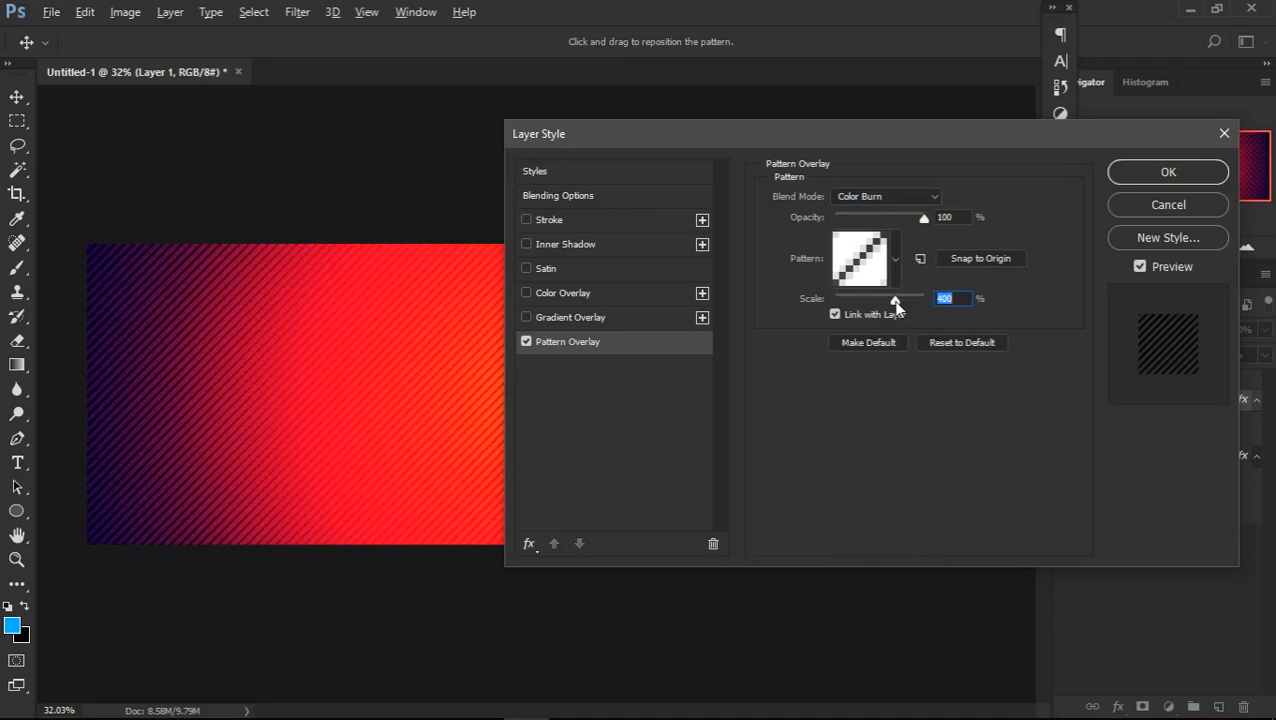
{"action": "left_click_drag", "start_coordinate": [896, 307], "coordinate": [891, 306]}
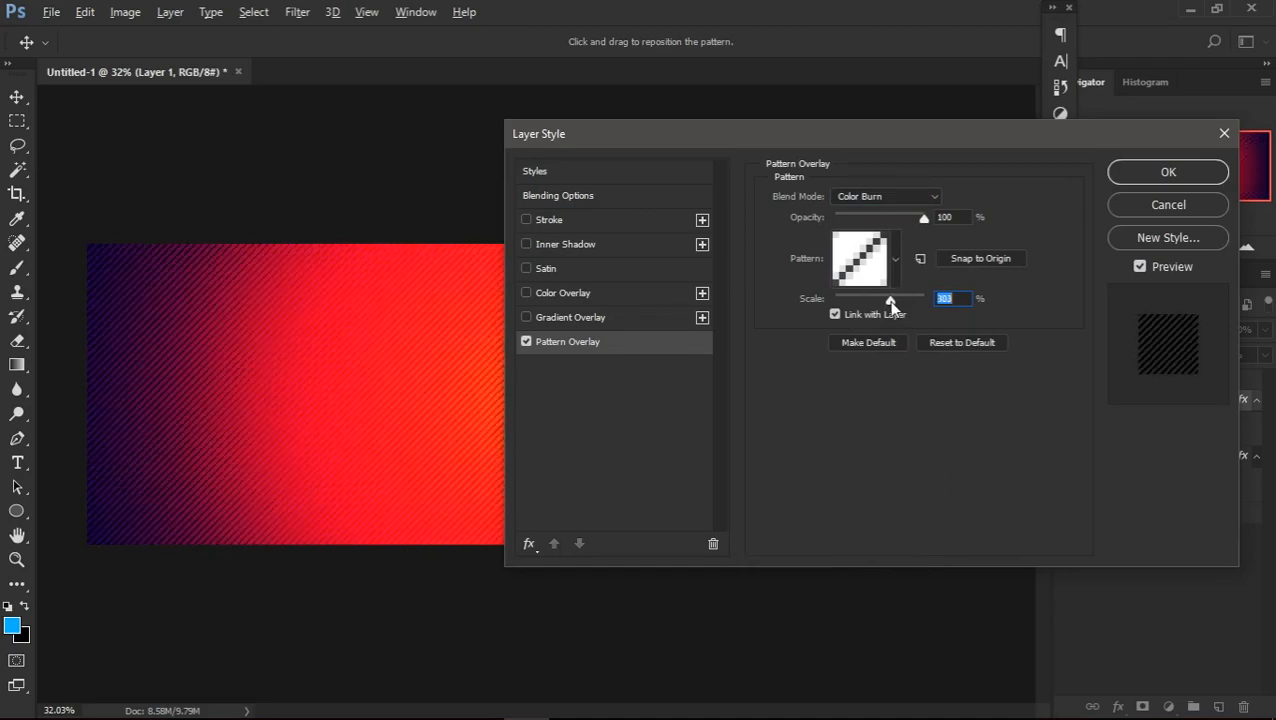
{"action": "left_click", "coordinate": [969, 298]}
{"action": "key", "text": "BackSpace"}
{"action": "type", "text": "0"}
{"action": "key", "text": "Return"}
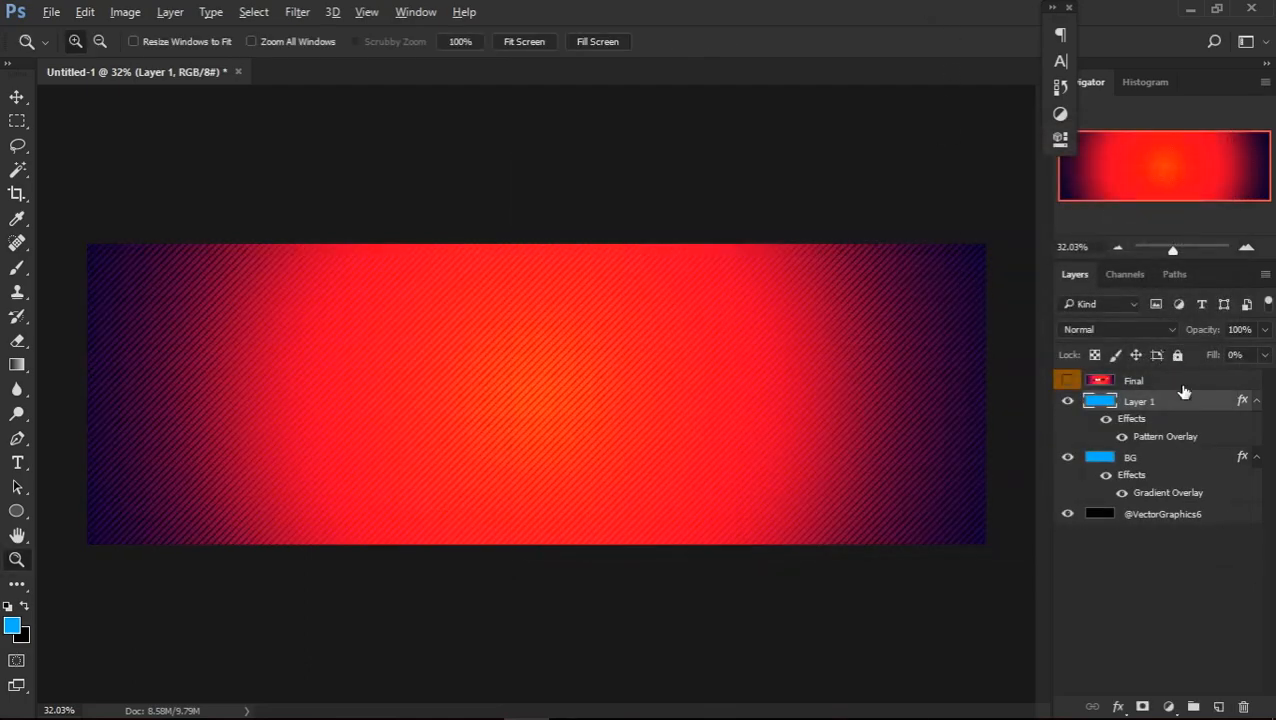
Try Linear Burn on Layer 1's pattern overlay and switch back to Color Burn
{"action": "double_click", "coordinate": [1165, 438]}
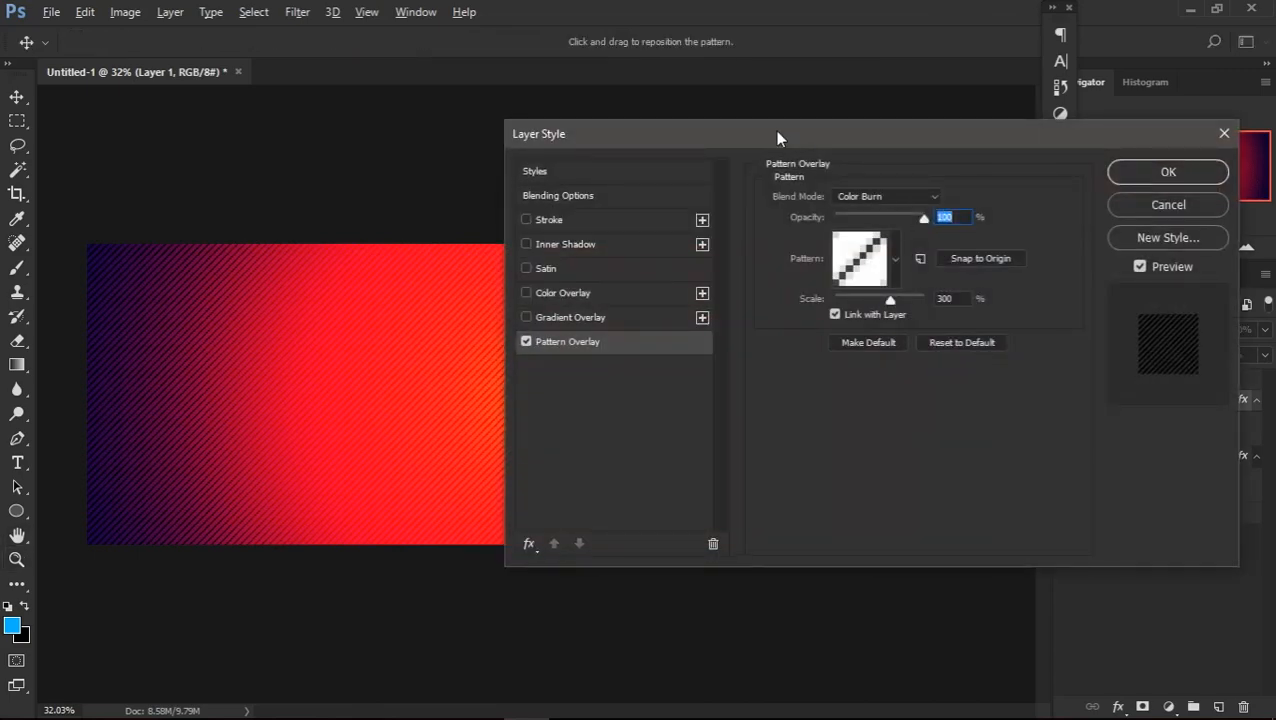
{"action": "left_click", "coordinate": [853, 196]}
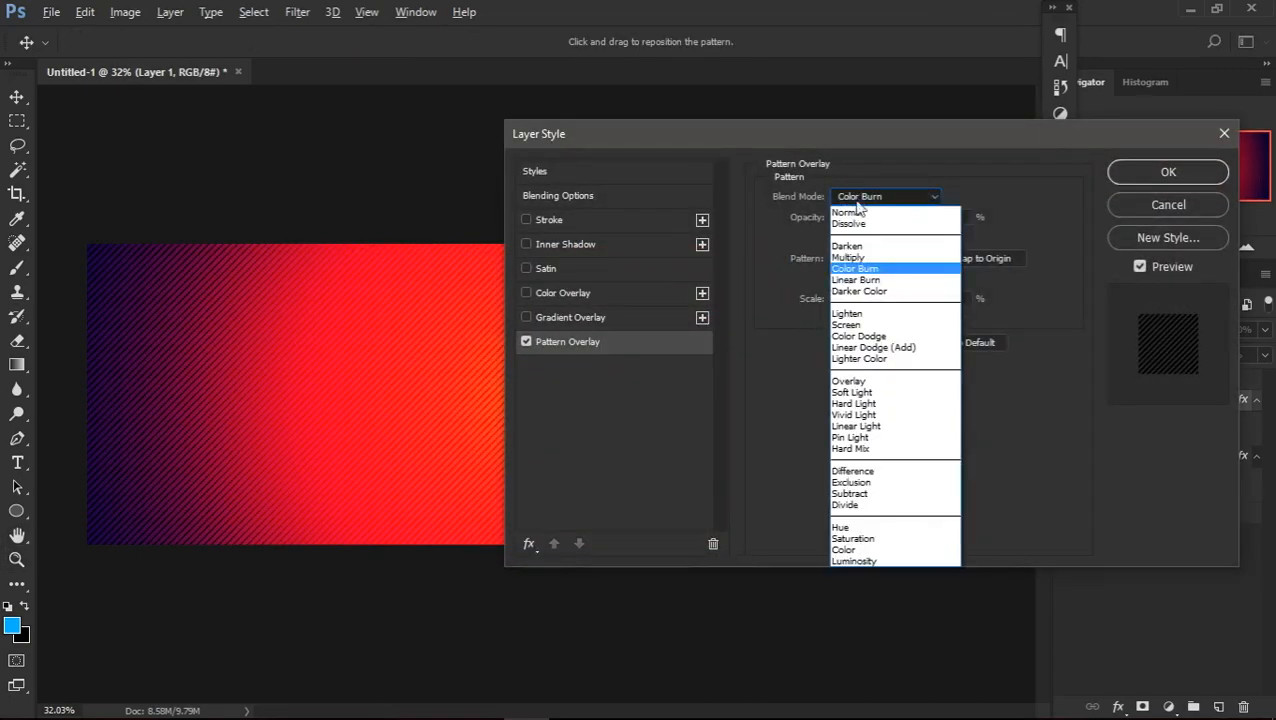
{"action": "left_click", "coordinate": [856, 280]}
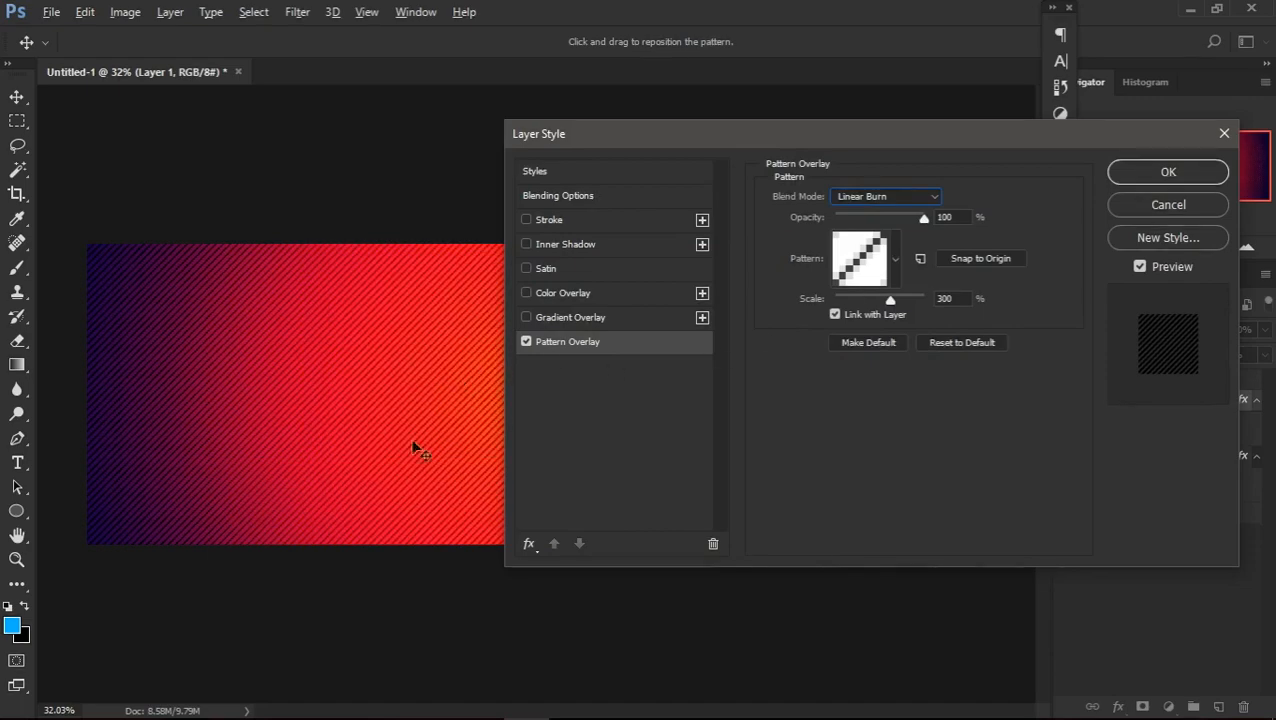
{"action": "left_click", "coordinate": [877, 195]}
{"action": "left_click", "coordinate": [888, 270]}
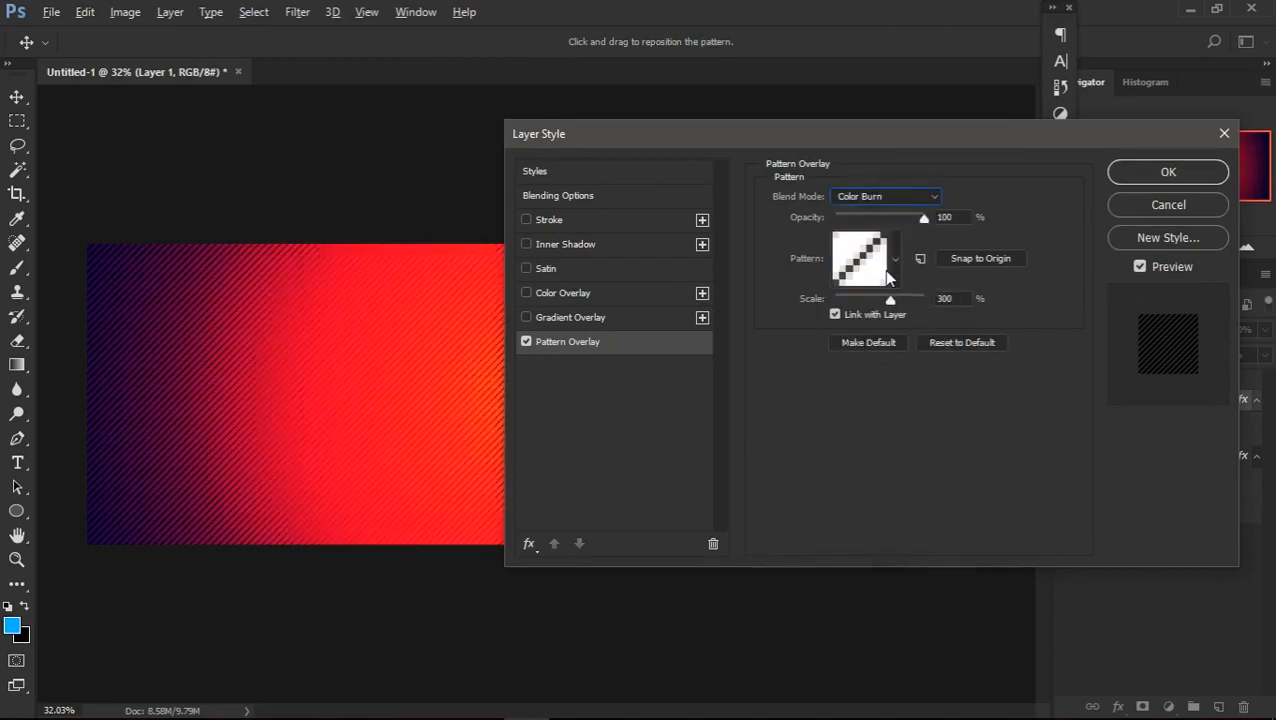
{"action": "key", "text": "z"}
{"action": "left_click", "coordinate": [1166, 176]}
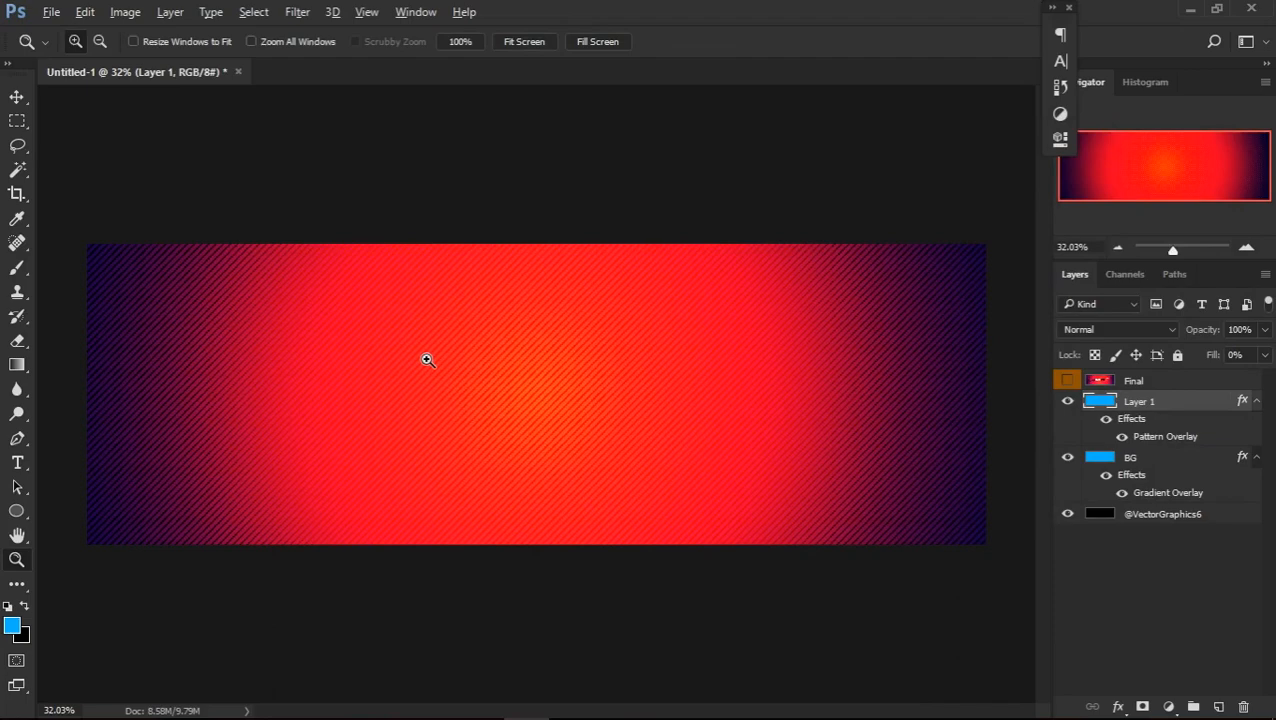
Rename Layer 1 as "lines back"
{"action": "scroll", "coordinate": [427, 360], "scroll_direction": "up", "scroll_amount": 1}
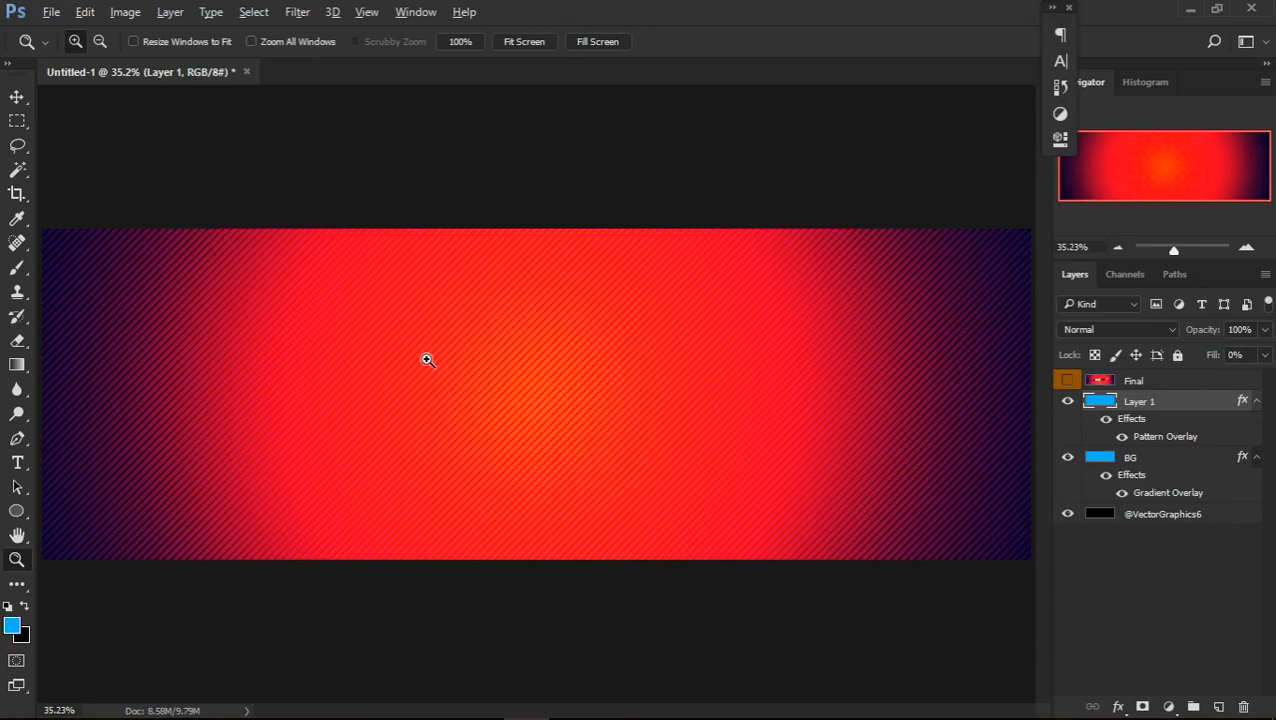
{"action": "scroll", "coordinate": [428, 360], "scroll_direction": "down", "scroll_amount": 1}
{"action": "double_click", "coordinate": [1135, 401]}
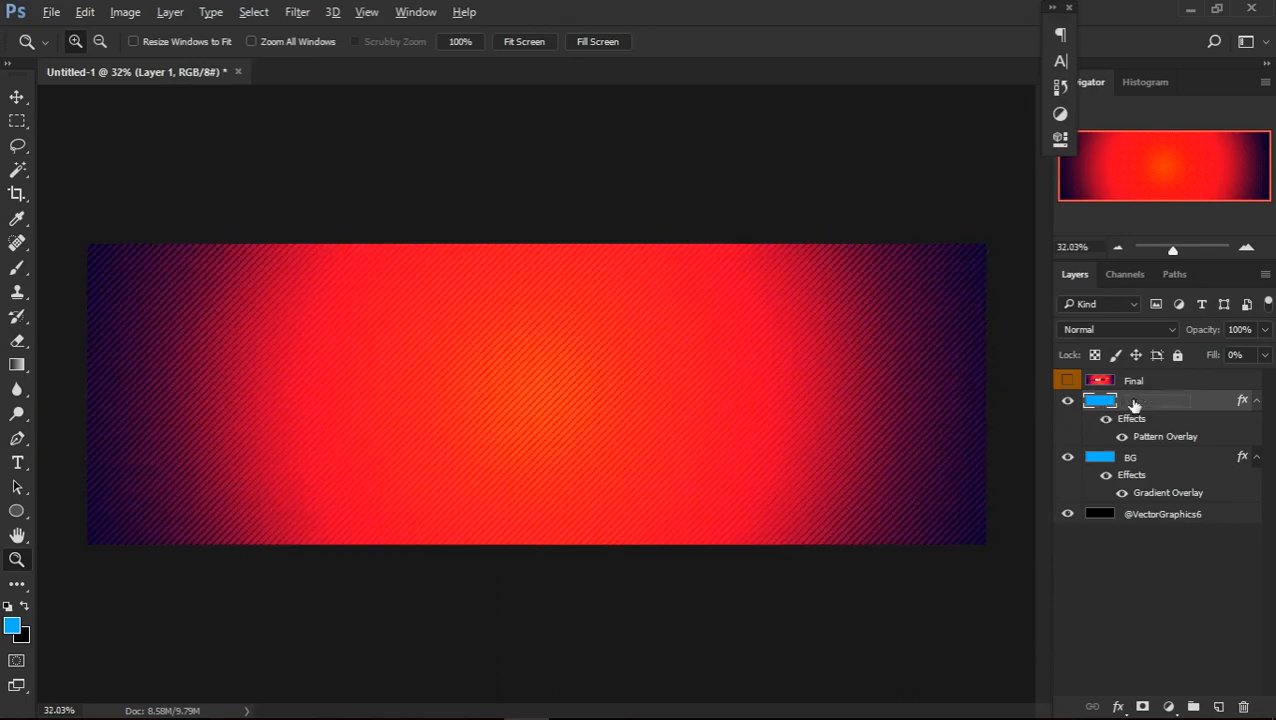
{"action": "key", "text": "BackSpace"}
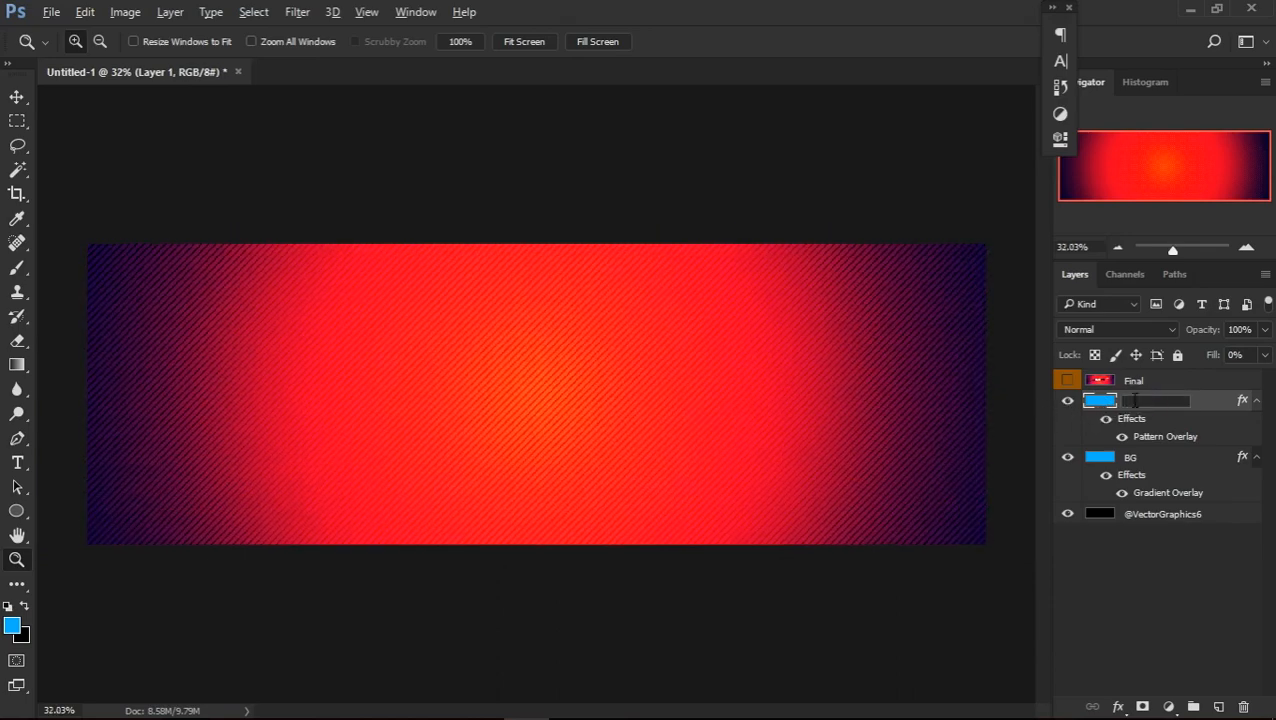
{"action": "type", "text": "lines back"}
{"action": "key", "text": "Return"}
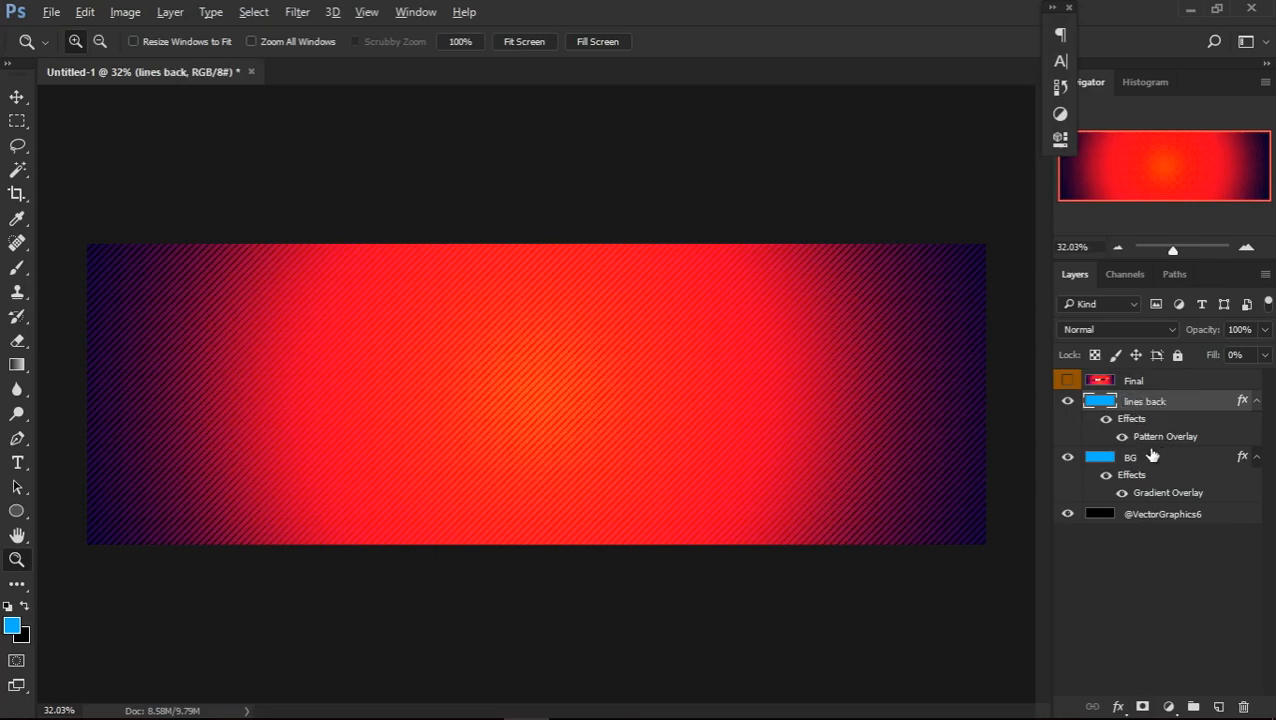
Toggle the lines back layer off and on, and show the Final reference layer for comparison
{"action": "left_click", "coordinate": [1067, 403]}
{"action": "left_click", "coordinate": [1067, 403]}
{"action": "left_click", "coordinate": [1067, 380]}
{"action": "left_click", "coordinate": [1066, 382]}
{"action": "left_click", "coordinate": [1066, 382]}
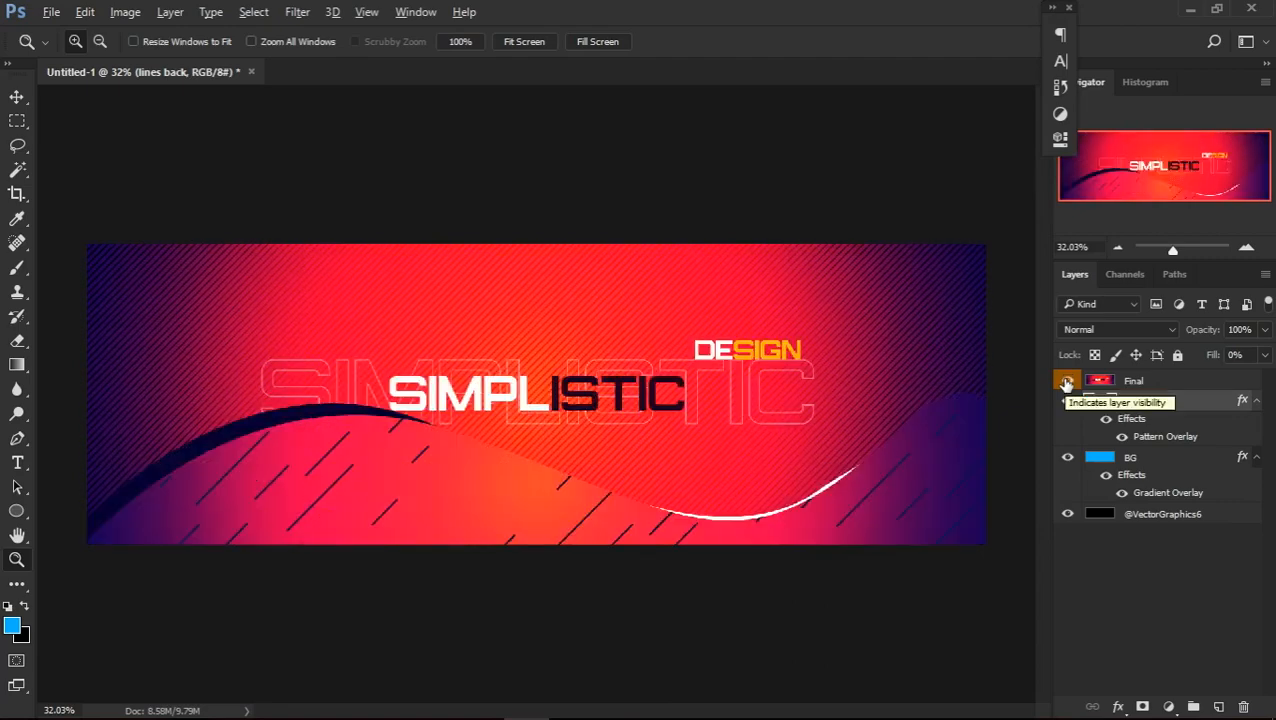
{"action": "mouse_move", "coordinate": [837, 718]}
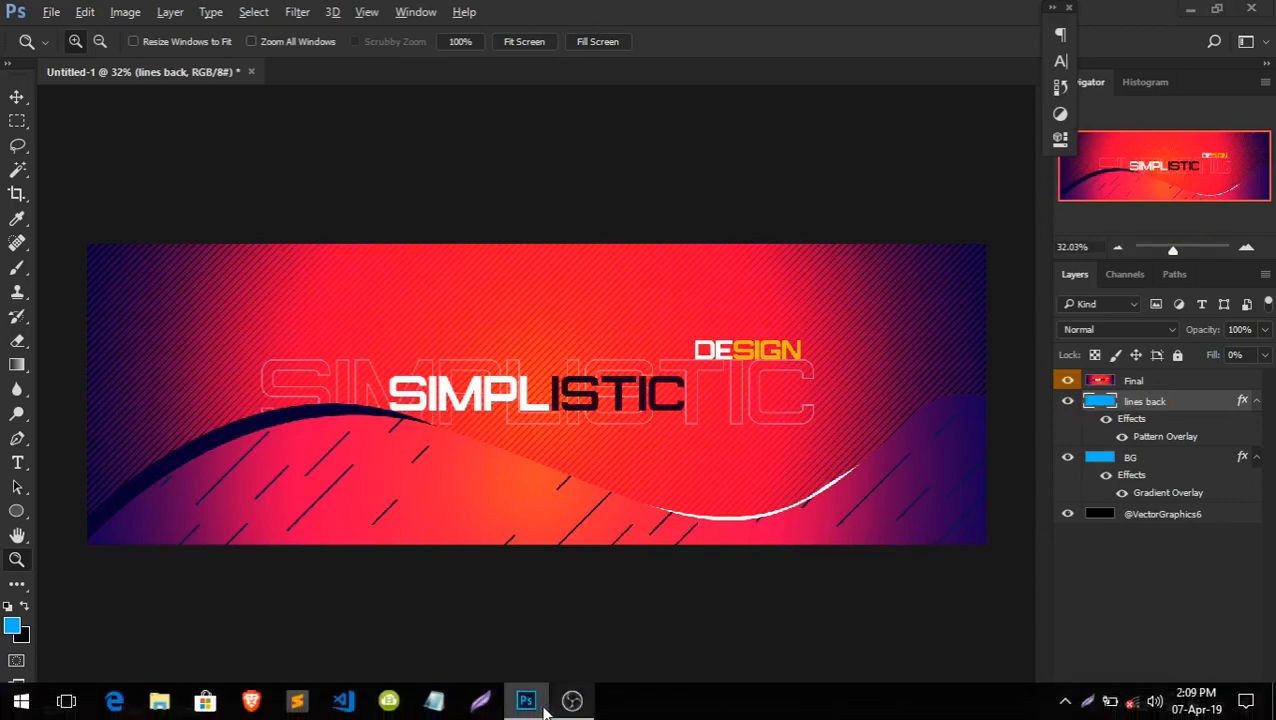
{"action": "key", "text": "Print"}
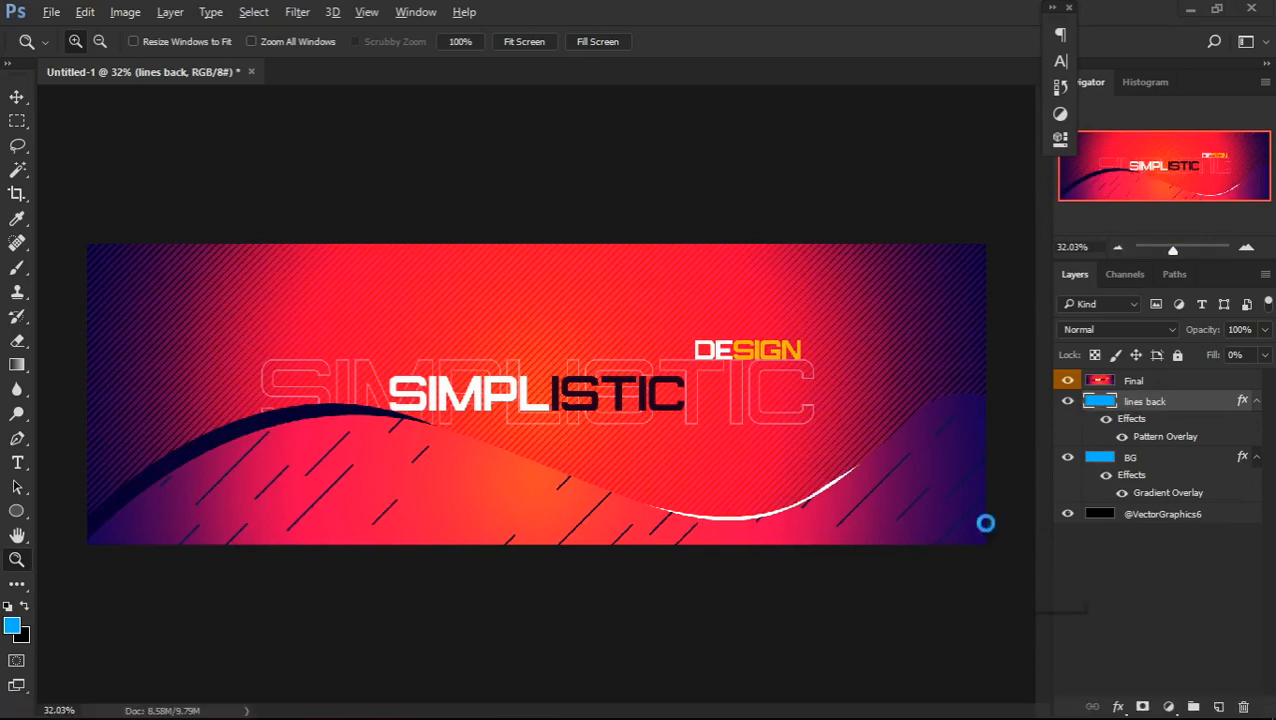
{"action": "left_click_drag", "start_coordinate": [54, 180], "coordinate": [1045, 621]}
{"action": "left_click_drag", "start_coordinate": [558, 569], "coordinate": [522, 575]}
{"action": "key", "text": "Escape"}
{"action": "left_click", "coordinate": [18, 463]}
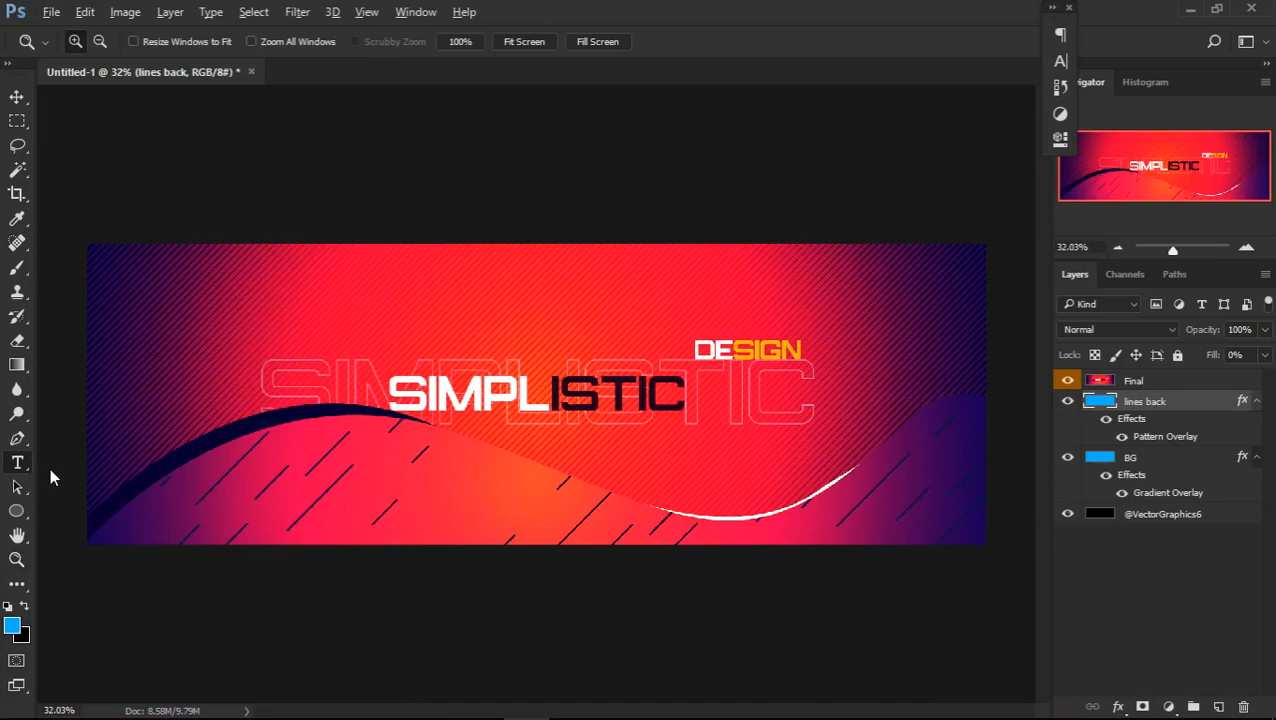
{"action": "left_click", "coordinate": [61, 431]}
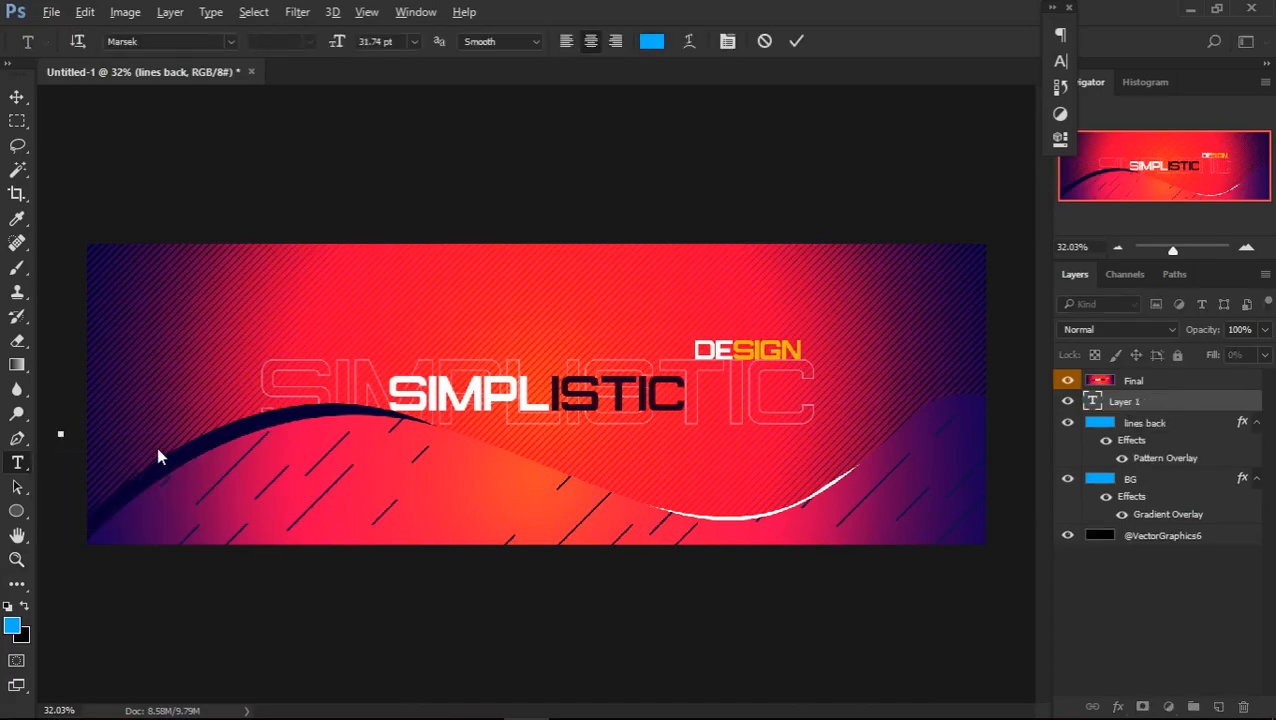
{"action": "key", "text": "Print"}
{"action": "left_click_drag", "start_coordinate": [67, 436], "coordinate": [1081, 555]}
{"action": "left_click_drag", "start_coordinate": [790, 551], "coordinate": [726, 539]}
{"action": "mouse_move", "coordinate": [575, 546]}
{"action": "left_mouse_down"}
{"action": "mouse_move", "coordinate": [575, 590]}
{"action": "mouse_move", "coordinate": [578, 494]}
{"action": "left_mouse_up"}
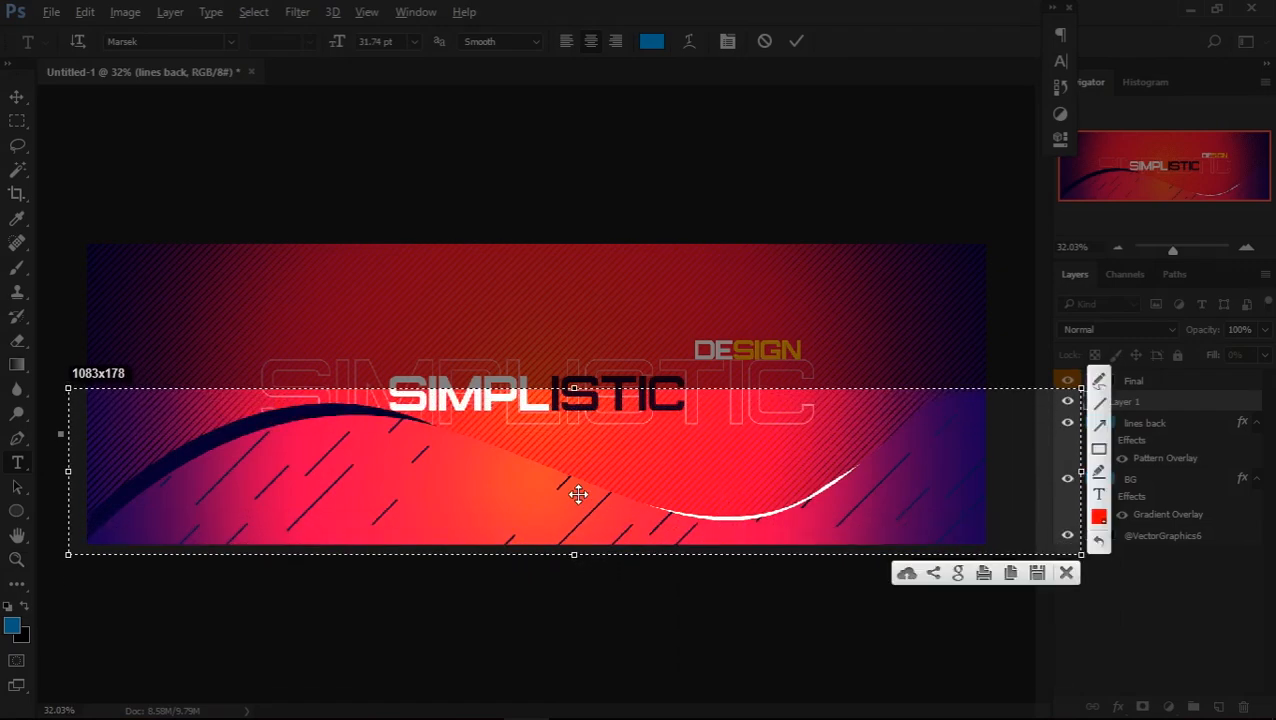
{"action": "key", "text": "Escape"}
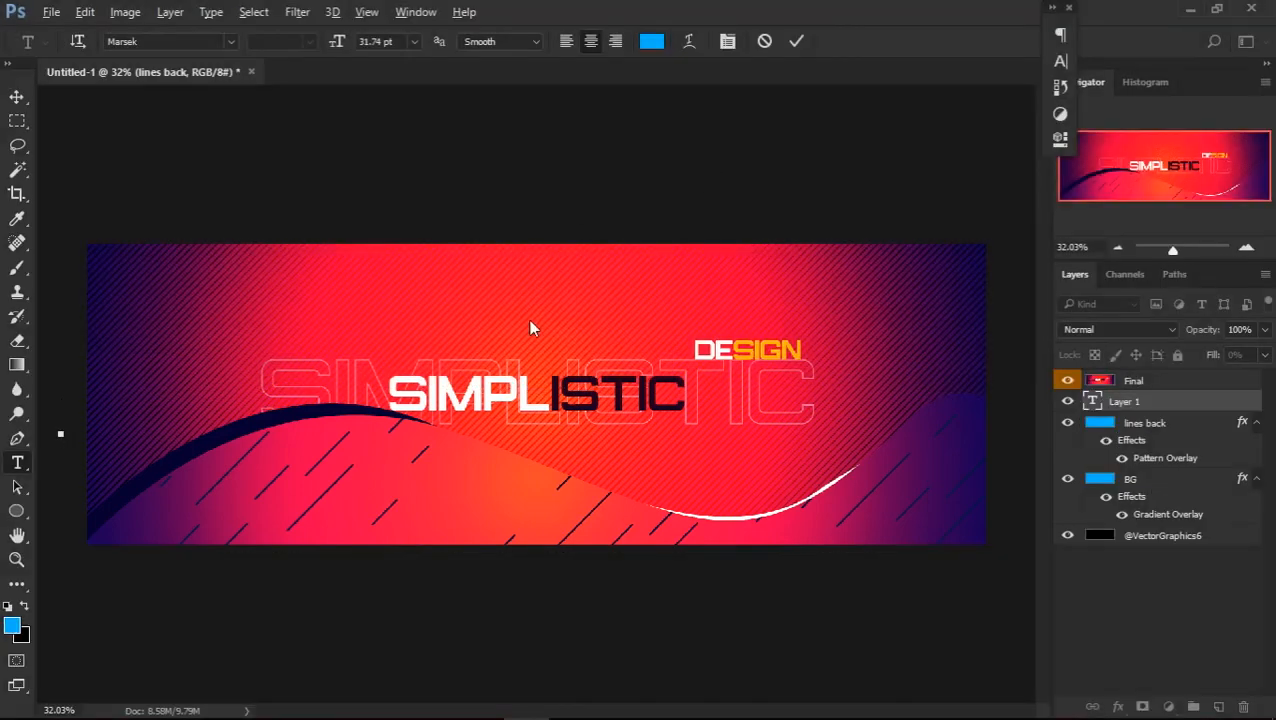
{"action": "left_click", "coordinate": [797, 39]}
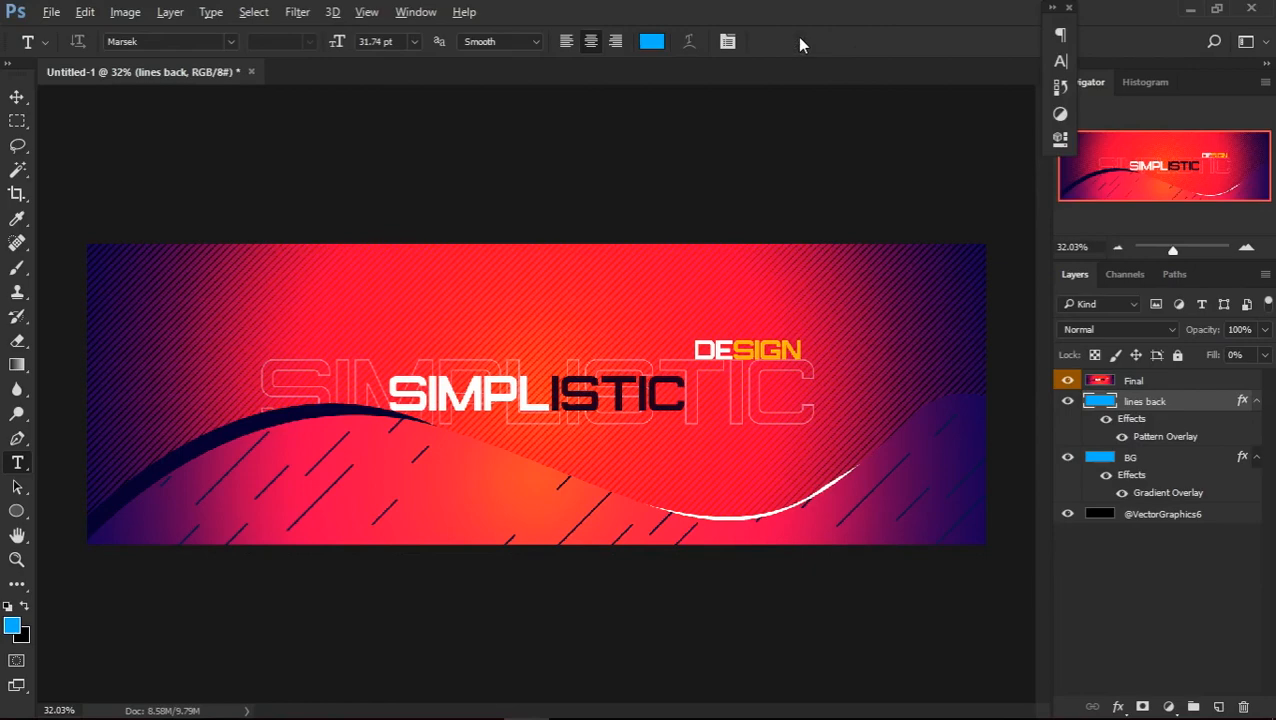
Add a new layer above lines back and trace the reference wave's upper edge across the whole canvas with the Pen tool
{"action": "left_click", "coordinate": [1217, 708]}
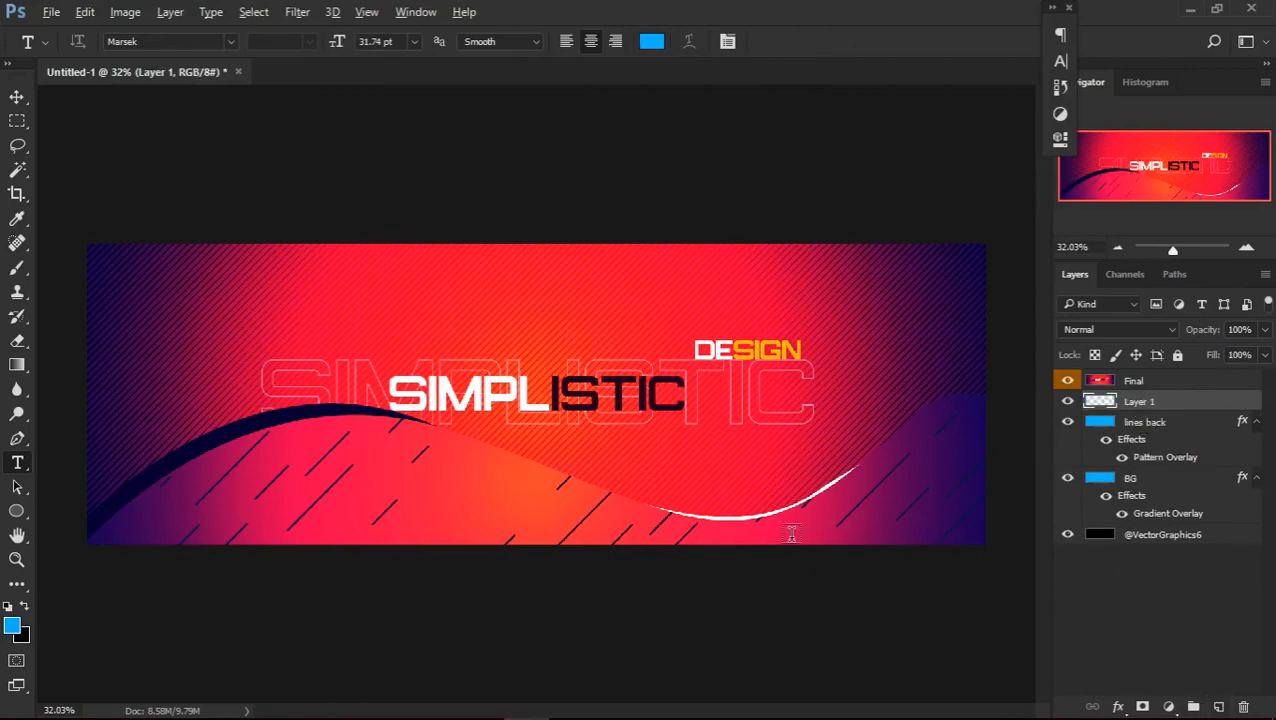
{"action": "key", "text": "p"}
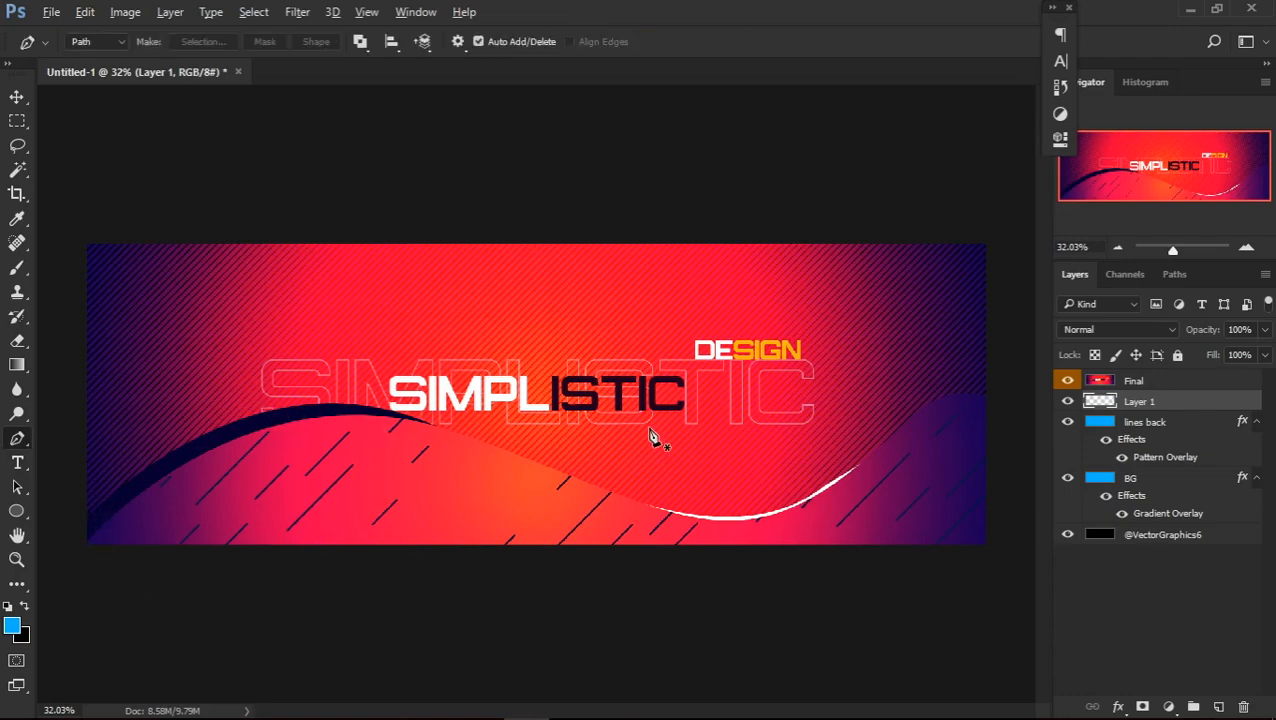
{"action": "key", "text": "XF86MonBrightnessUp"}
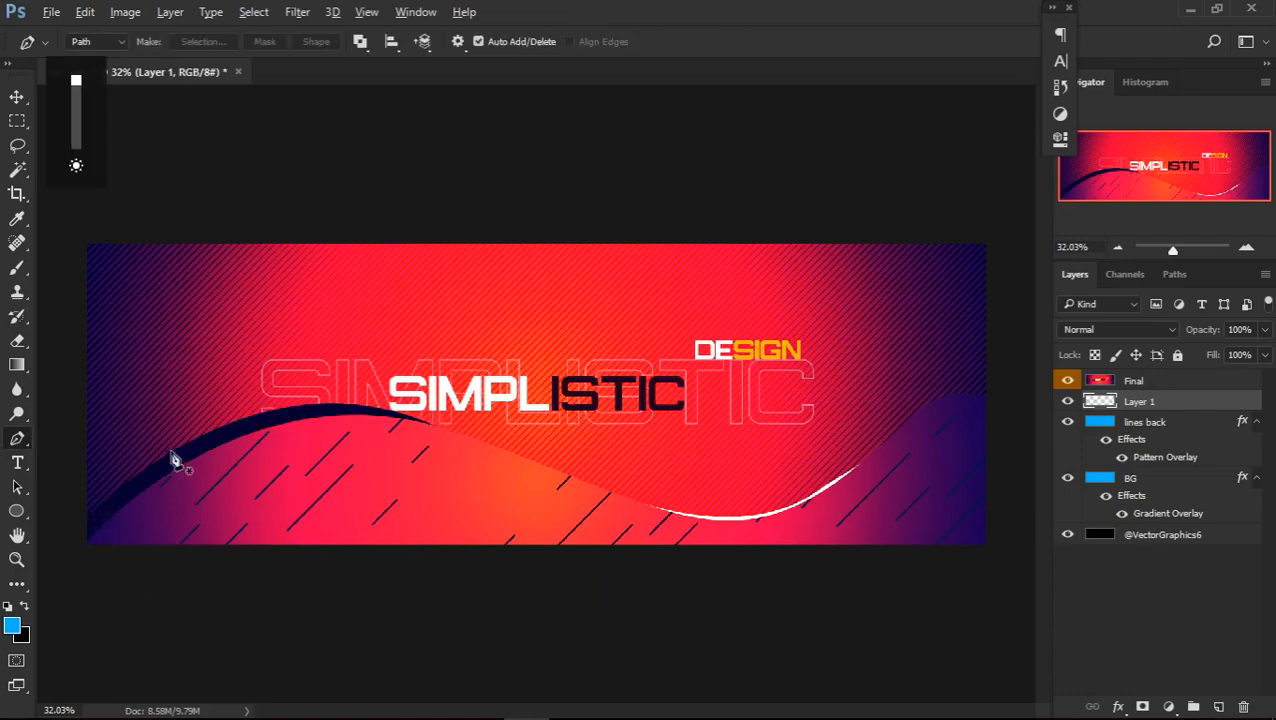
{"action": "left_click", "coordinate": [71, 553]}
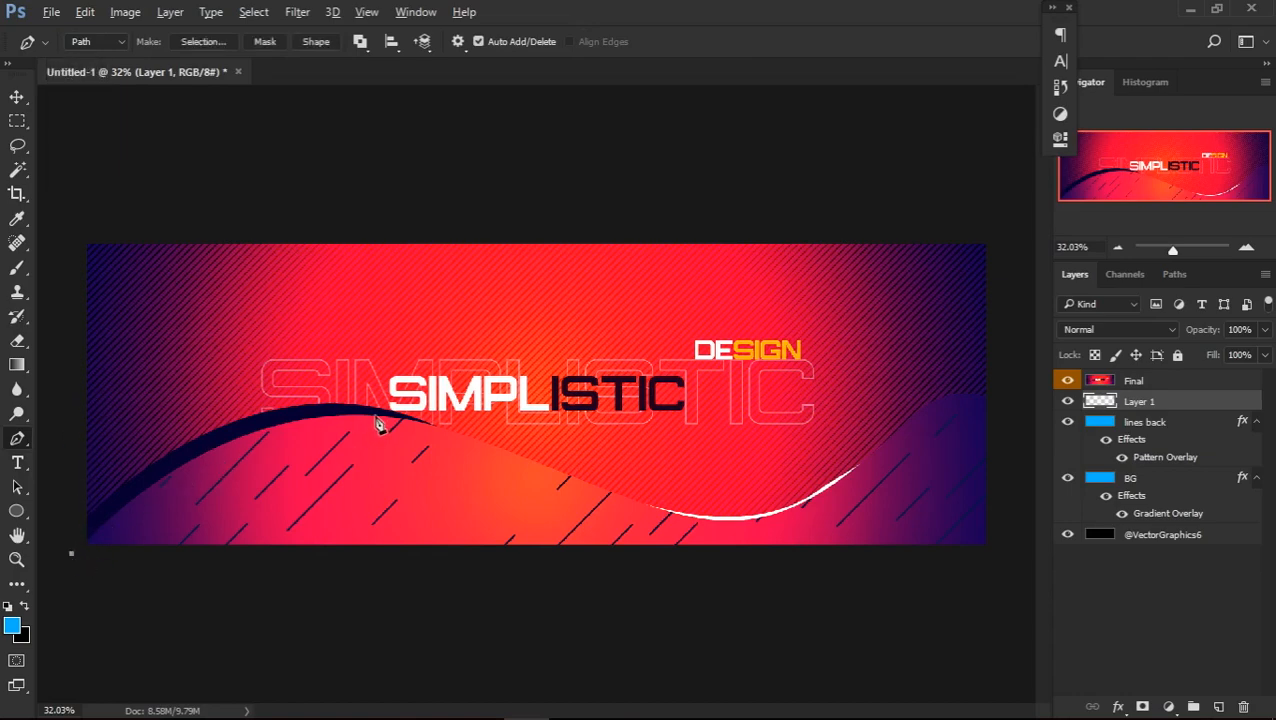
{"action": "left_click_drag", "start_coordinate": [410, 421], "coordinate": [566, 474]}
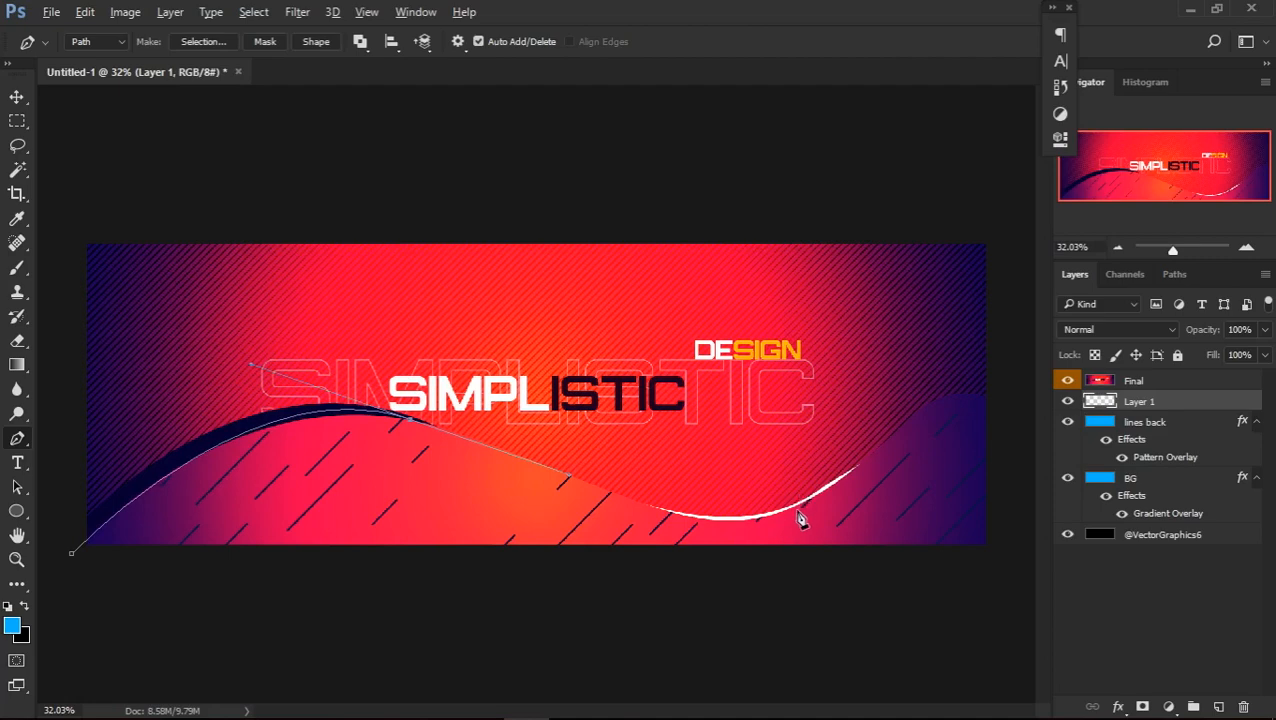
{"action": "left_click_drag", "start_coordinate": [798, 511], "coordinate": [878, 455]}
{"action": "left_click_drag", "start_coordinate": [931, 401], "coordinate": [980, 378]}
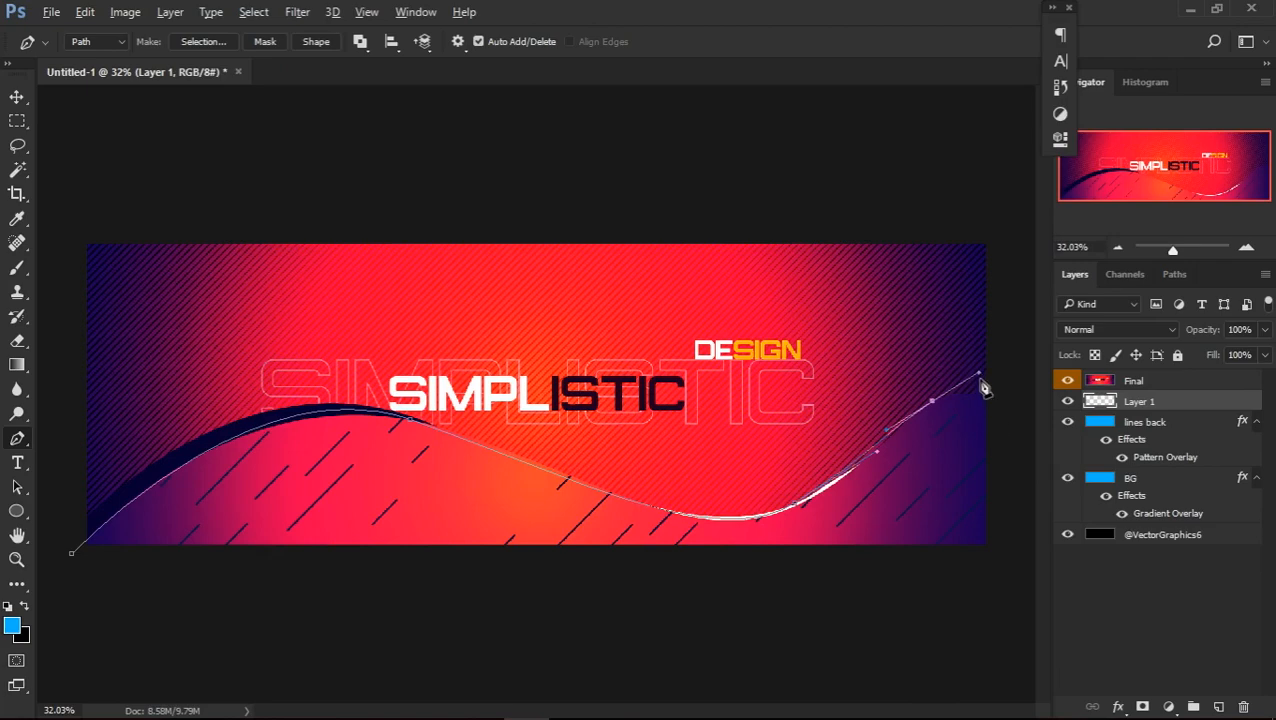
{"action": "mouse_move", "coordinate": [980, 378]}
{"action": "left_mouse_down"}
{"action": "mouse_move", "coordinate": [934, 401]}
{"action": "mouse_move", "coordinate": [960, 380]}
{"action": "left_mouse_up"}
{"action": "left_click_drag", "start_coordinate": [978, 396], "coordinate": [1004, 412]}
Continue the wave path around below the canvas and close it at its starting point
{"action": "left_click", "coordinate": [1002, 608]}
{"action": "left_click", "coordinate": [485, 631]}
{"action": "left_click", "coordinate": [86, 564]}
{"action": "left_click", "coordinate": [72, 553]}
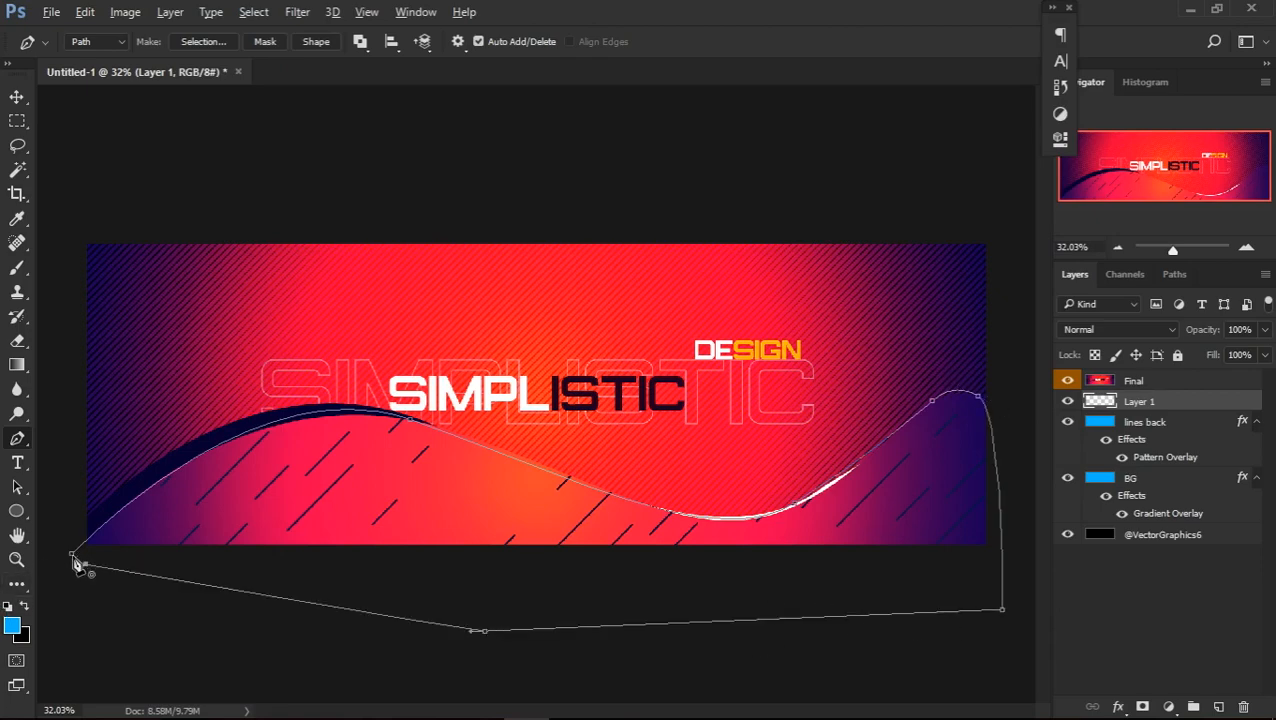
Fill the closed wave path on Layer 1 with solid red
{"action": "right_click", "coordinate": [456, 484]}
{"action": "left_click", "coordinate": [536, 140]}
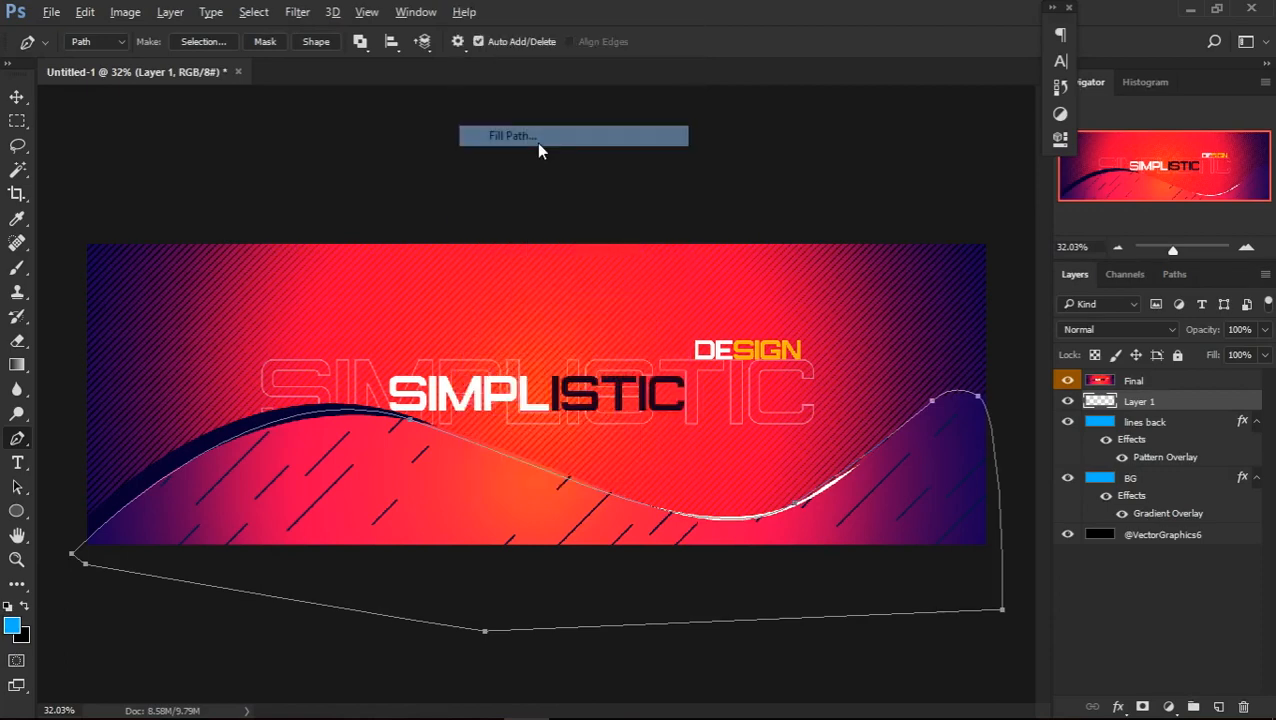
{"action": "left_click", "coordinate": [771, 182]}
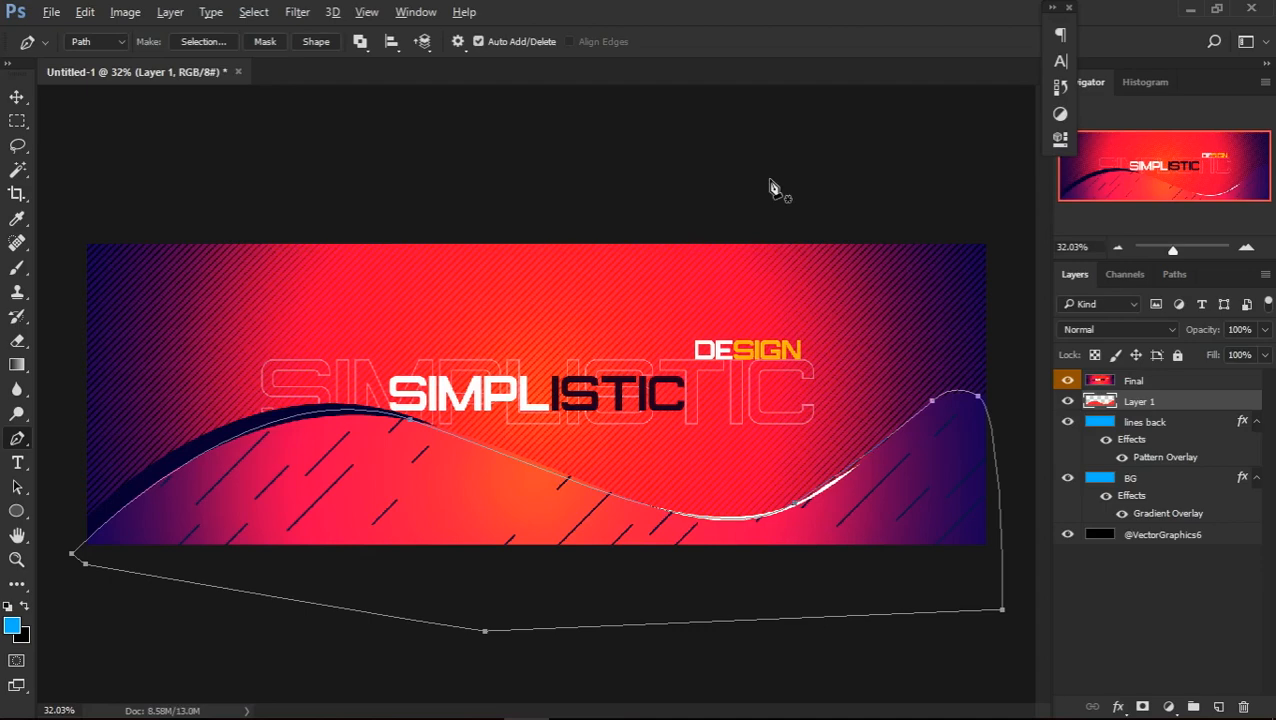
Toggle the Final reference layer to compare it with the filled wave, leaving the reference hidden
{"action": "left_click", "coordinate": [1066, 382]}
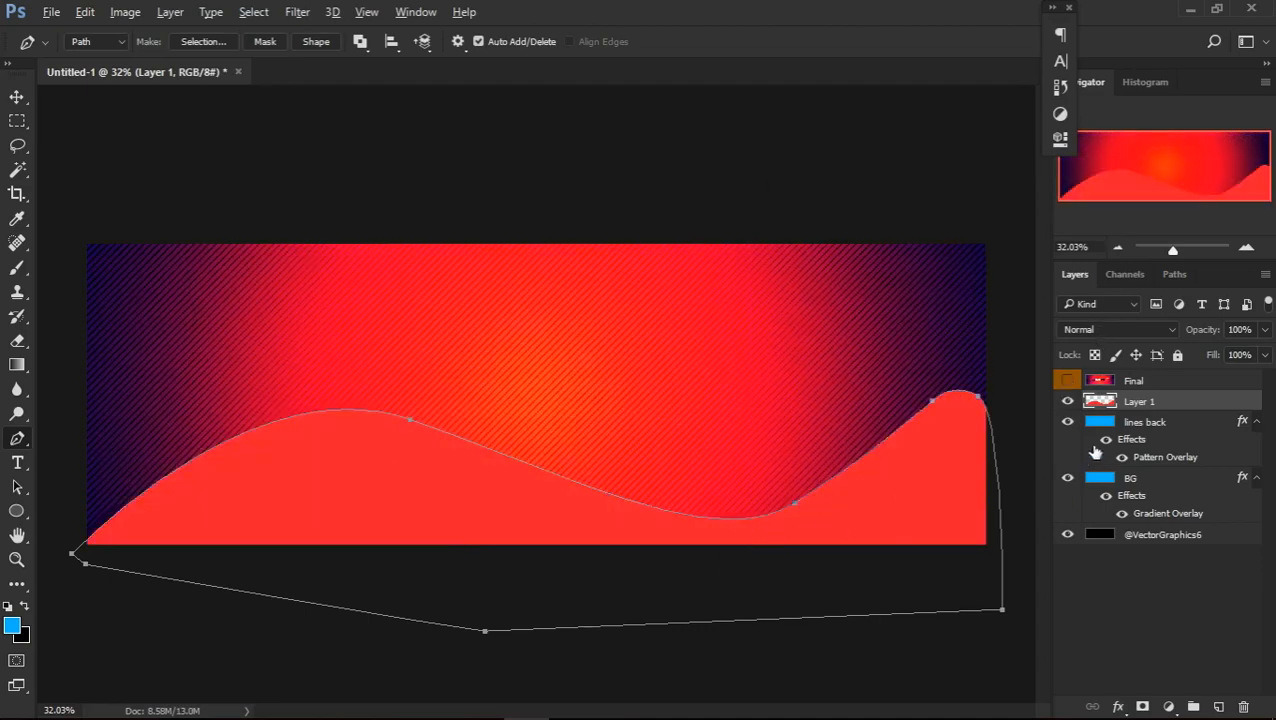
{"action": "left_click", "coordinate": [1066, 382]}
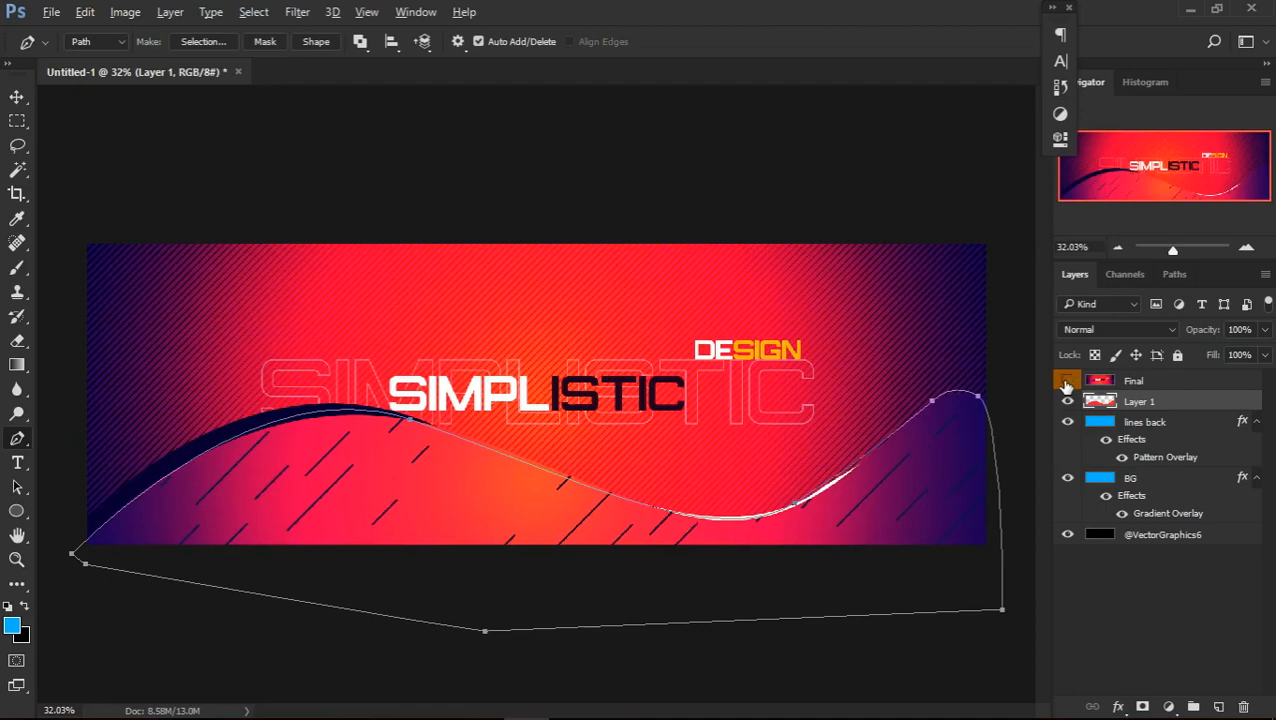
{"action": "left_click", "coordinate": [1066, 382]}
{"action": "left_click", "coordinate": [1066, 382]}
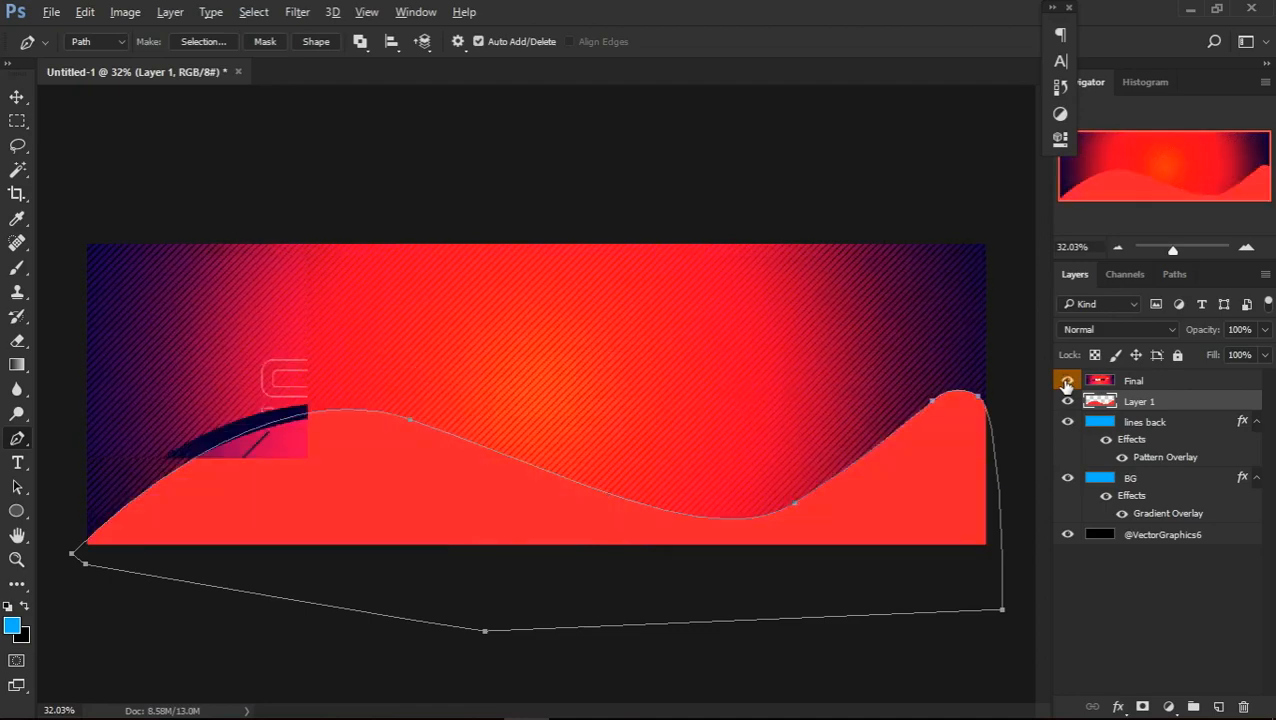
{"action": "left_click", "coordinate": [1066, 382]}
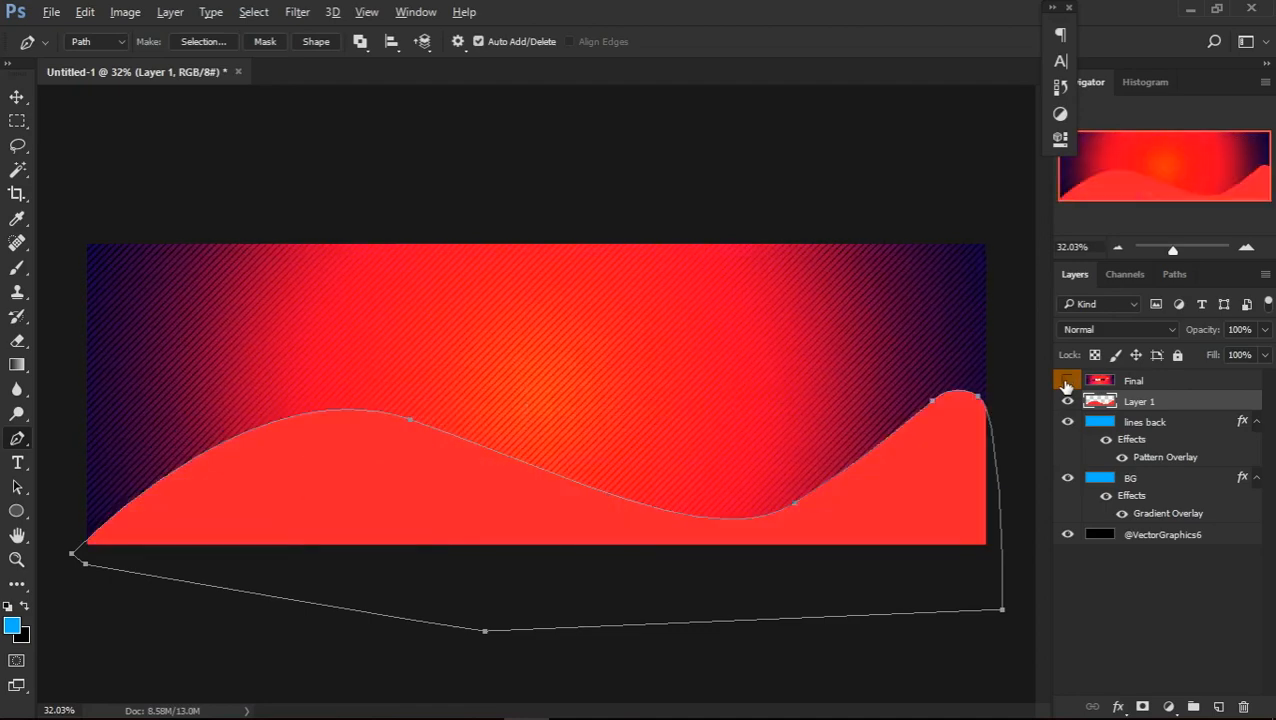
Deselect the wave path and give Layer 1 a reversed radial Gradient Overlay at 169° with 150% scale
{"action": "right_click", "coordinate": [838, 518]}
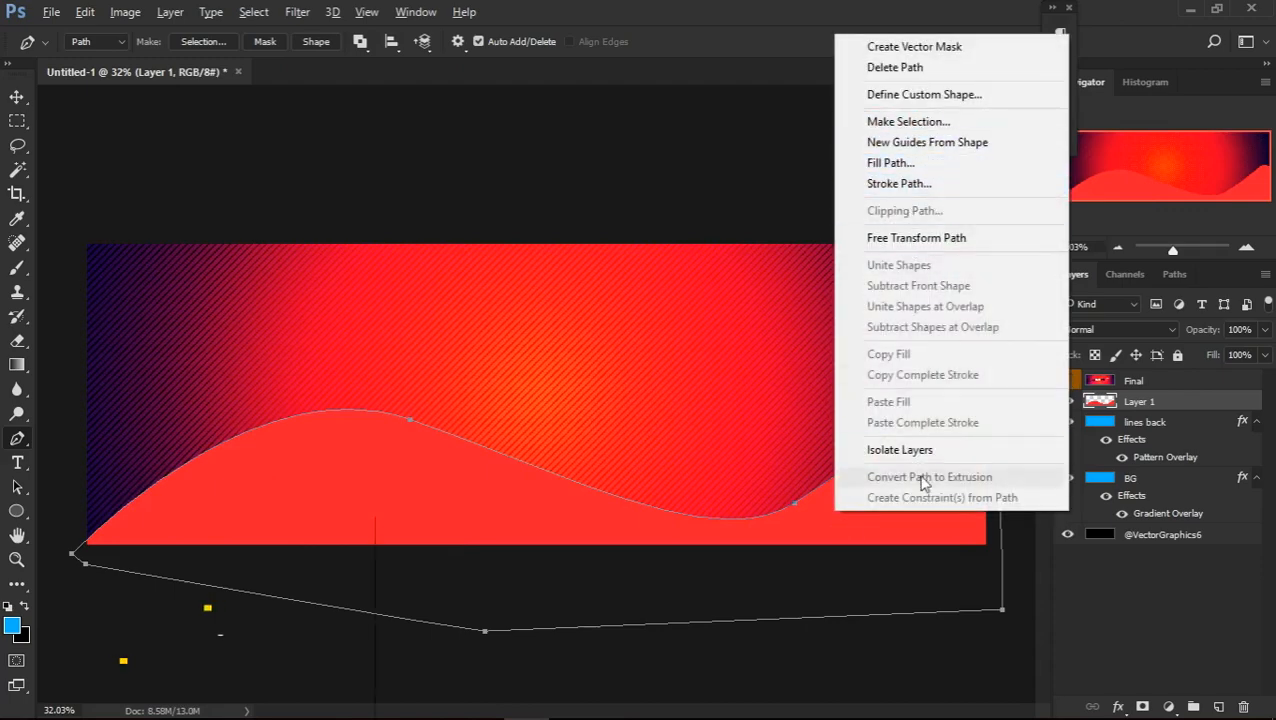
{"action": "left_click", "coordinate": [793, 554]}
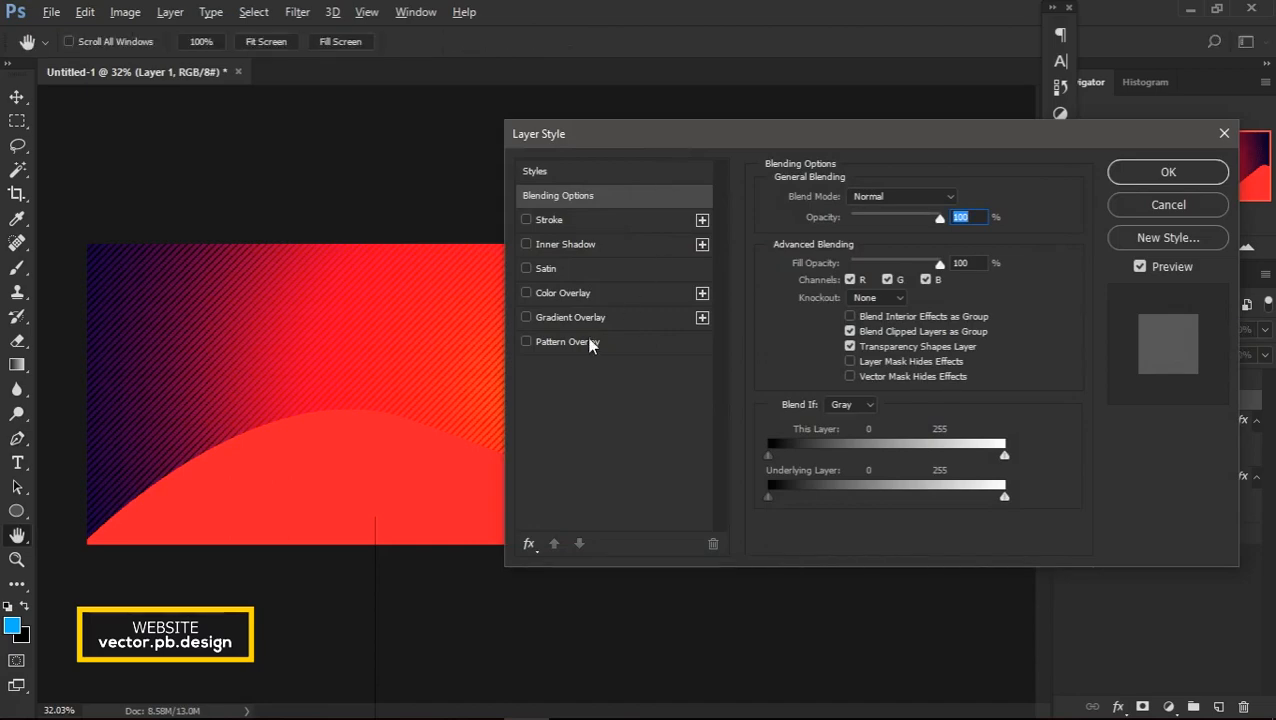
{"action": "left_click", "coordinate": [589, 319]}
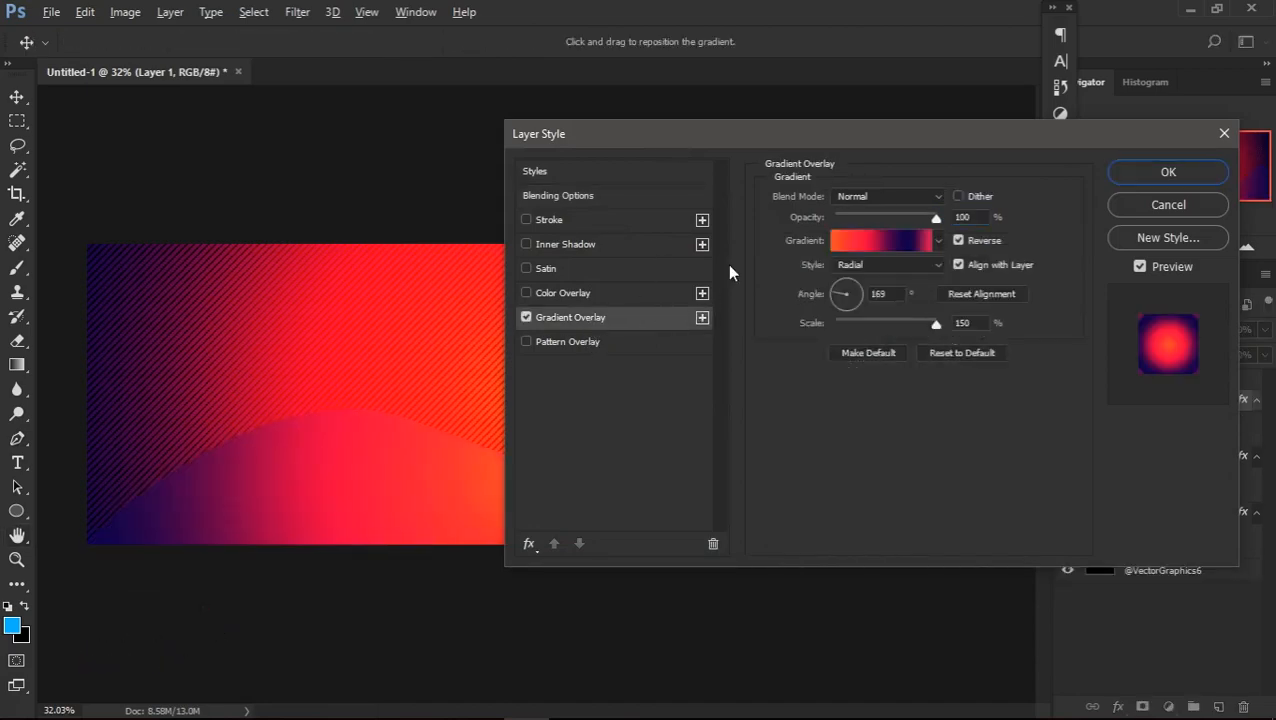
{"action": "left_click_drag", "start_coordinate": [966, 143], "coordinate": [898, 121]}
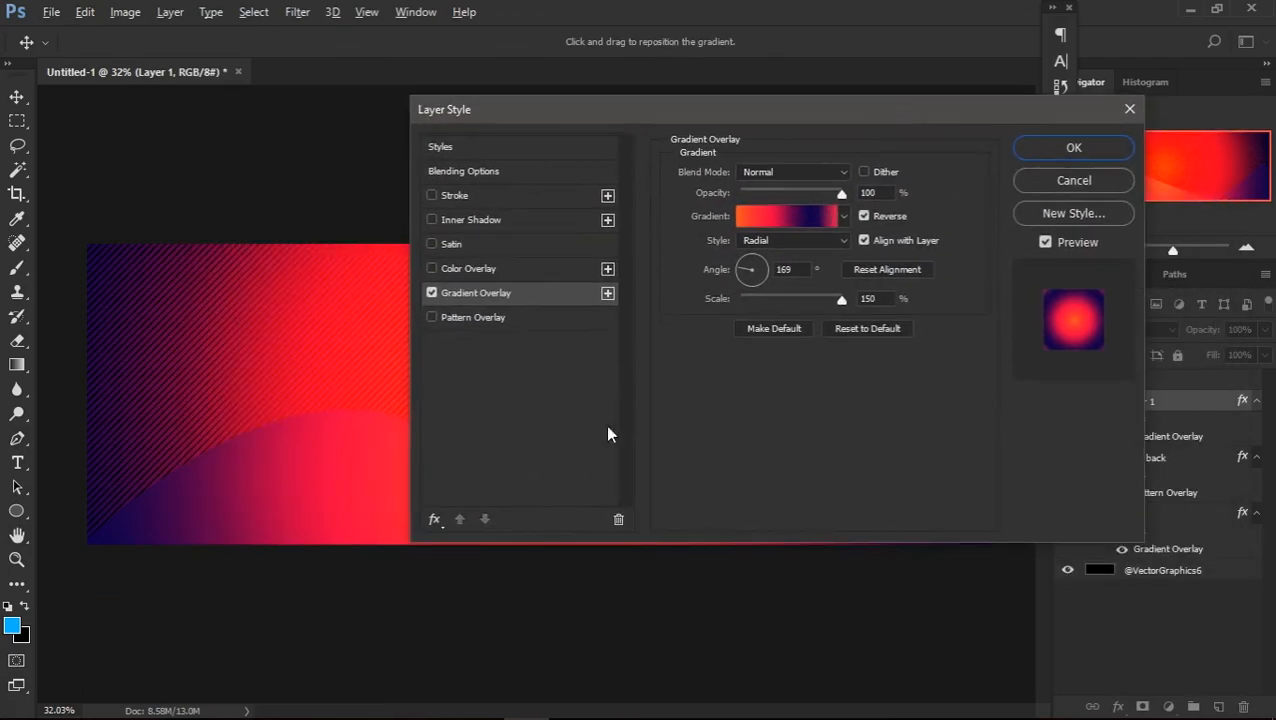
{"action": "left_click", "coordinate": [812, 218]}
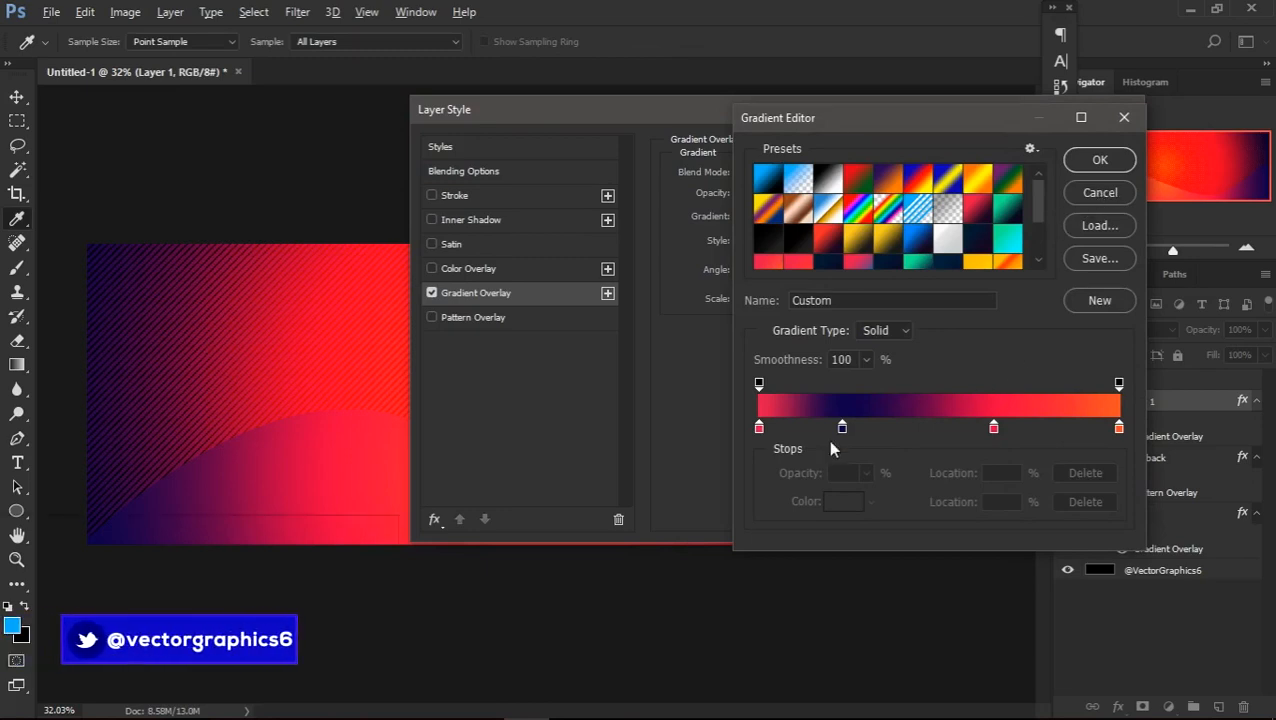
{"action": "left_click", "coordinate": [843, 429]}
{"action": "left_click_drag", "start_coordinate": [843, 429], "coordinate": [873, 429]}
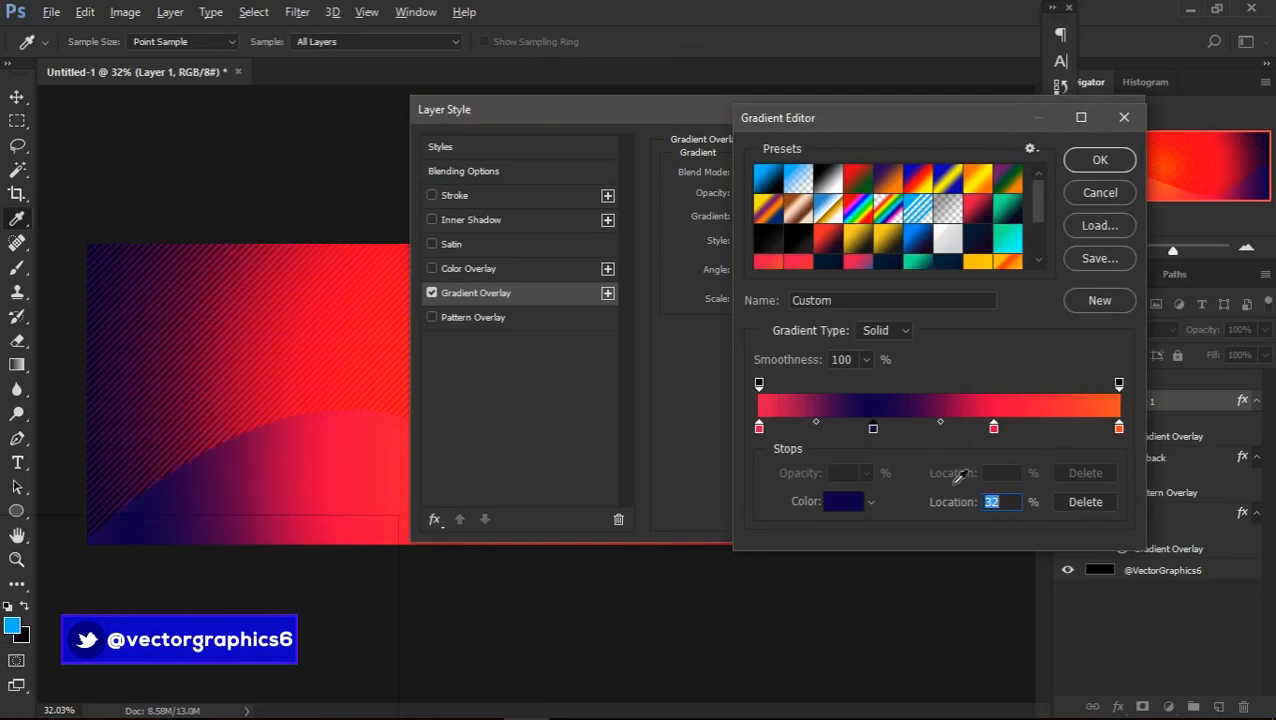
{"action": "key", "text": "ctrl+z"}
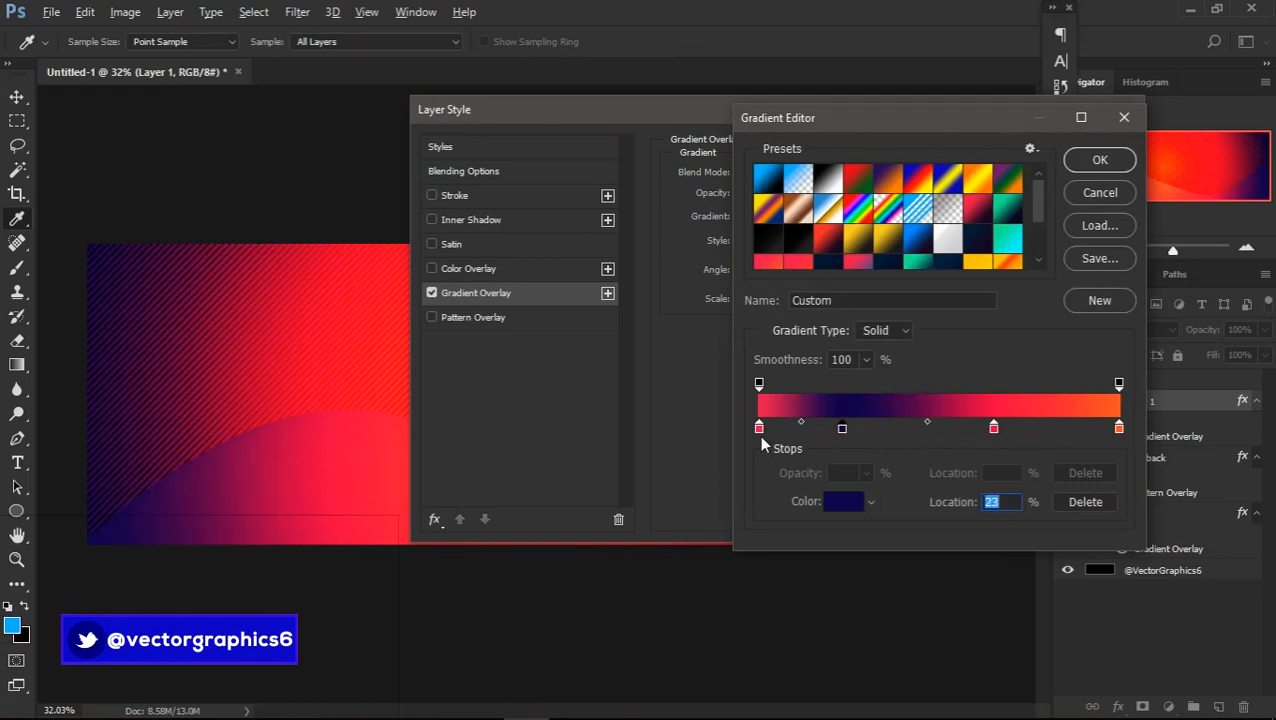
{"action": "left_click_drag", "start_coordinate": [993, 428], "coordinate": [1049, 431]}
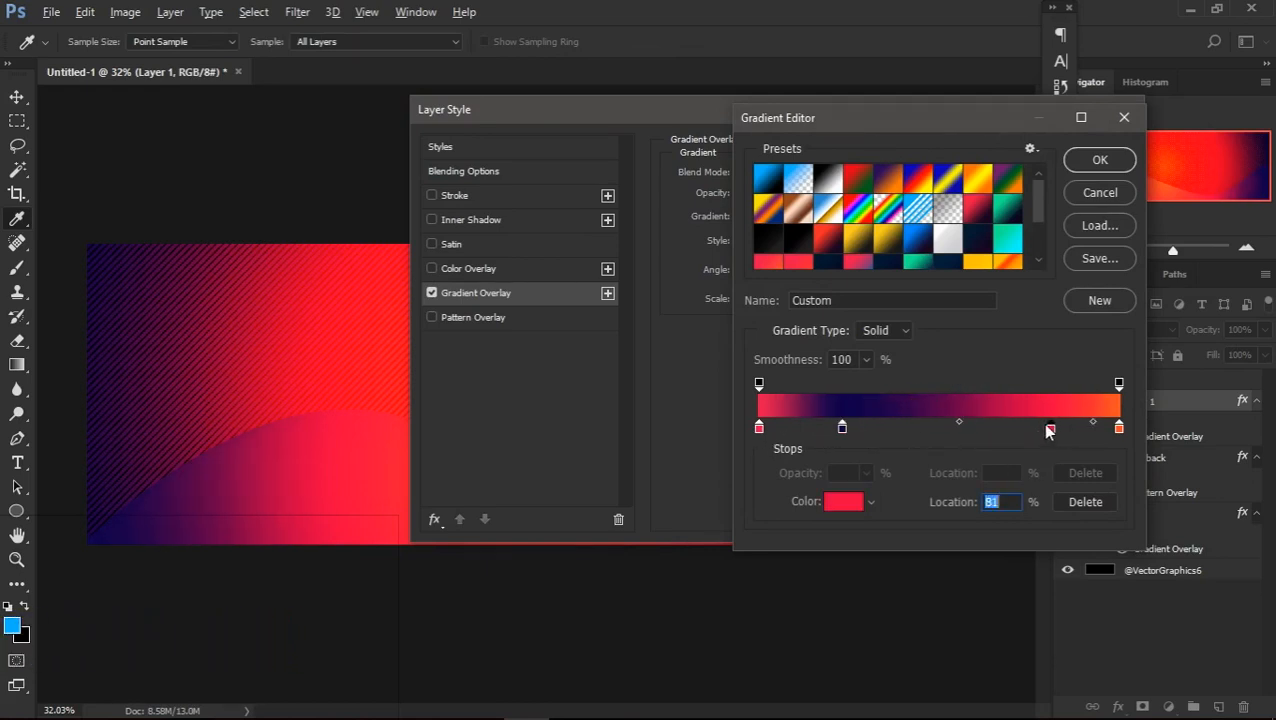
{"action": "left_click", "coordinate": [1097, 187]}
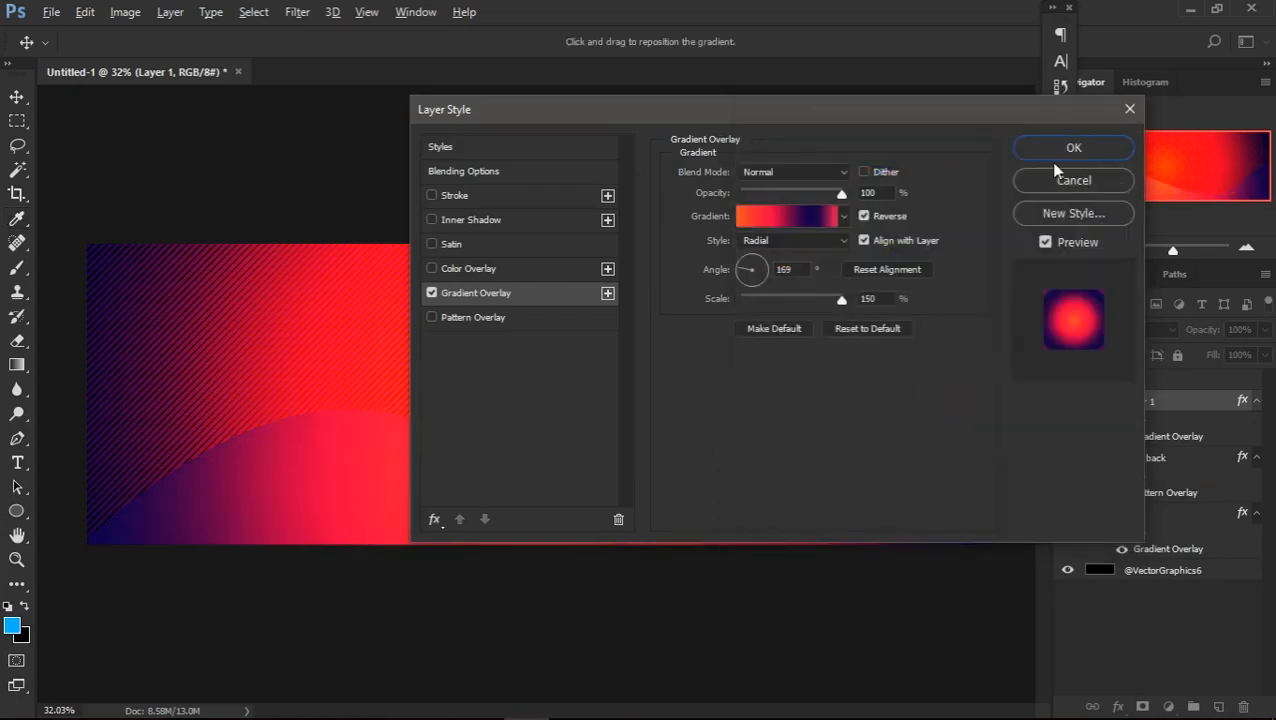
Confirm Layer 1's gradient overlay, then try the layer below lines back and undo the reordering
{"action": "left_click", "coordinate": [1073, 148]}
{"action": "key", "text": "p"}
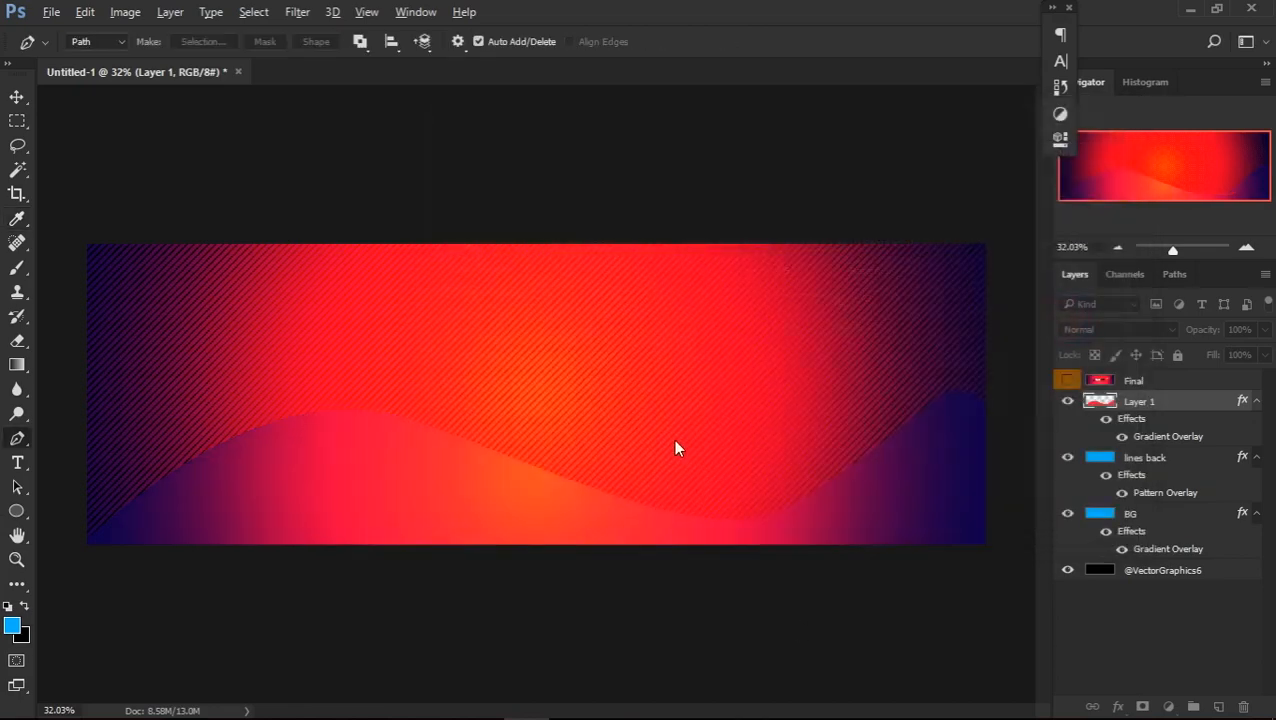
{"action": "left_click_drag", "start_coordinate": [1164, 405], "coordinate": [1164, 510]}
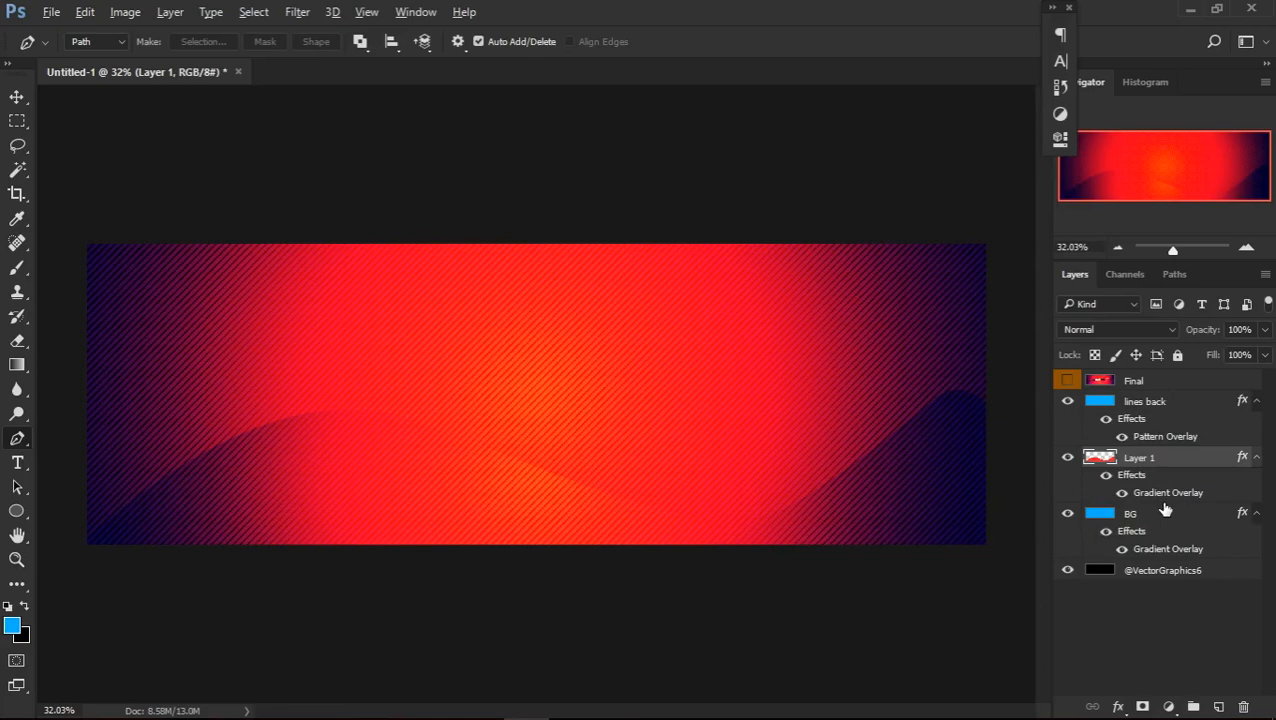
{"action": "key", "text": "ctrl+z"}
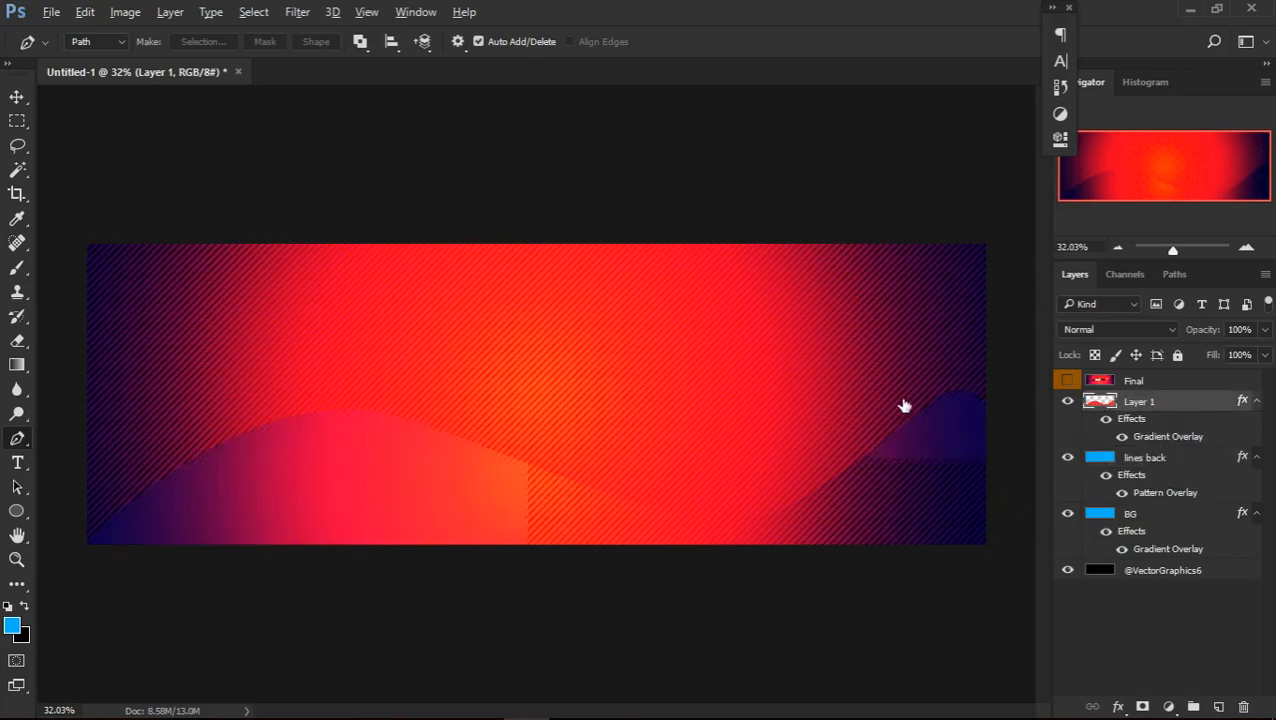
Toggle the Final reference layer on and off to compare it with the gradient-filled wave
{"action": "left_click", "coordinate": [1066, 381]}
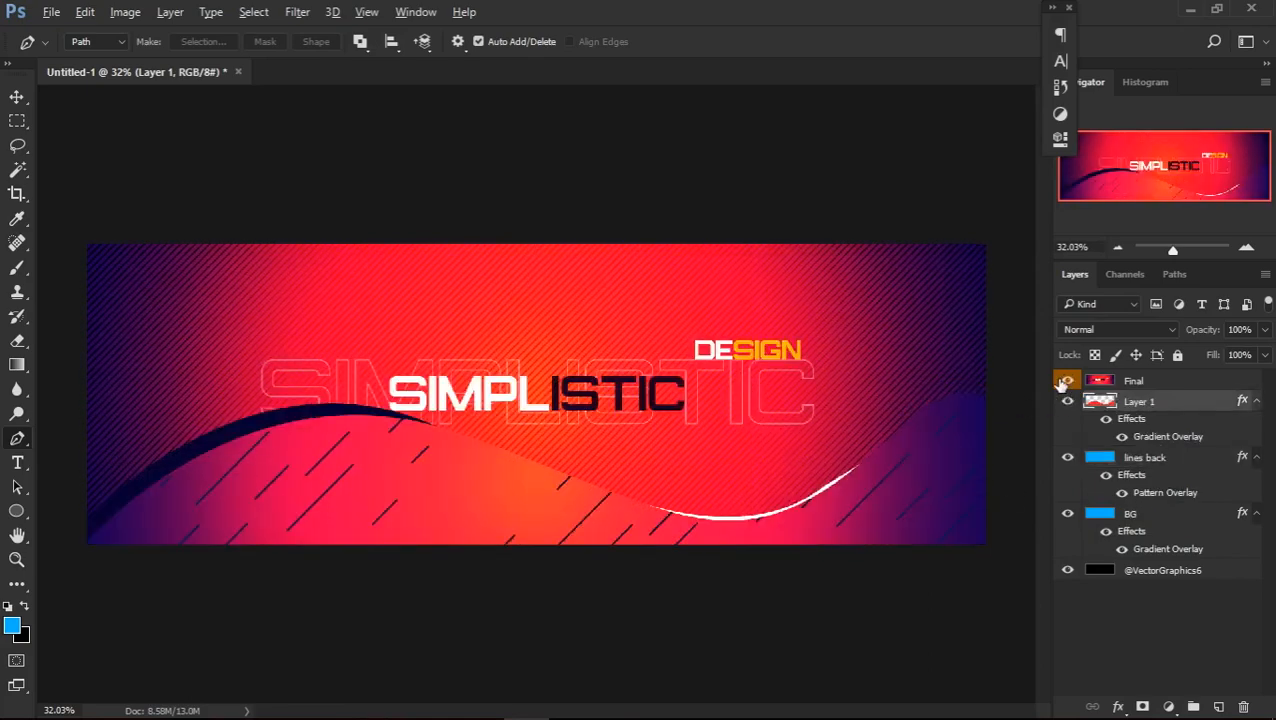
{"action": "left_click", "coordinate": [1064, 382]}
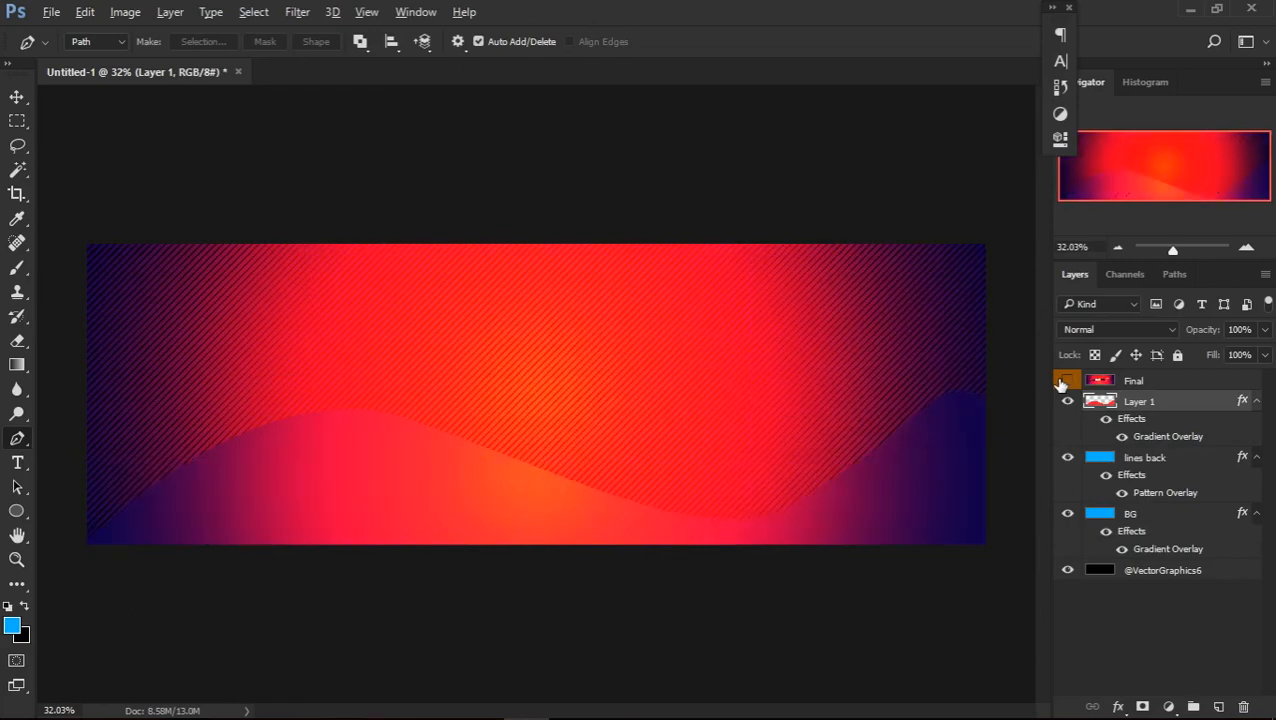
{"action": "left_click", "coordinate": [1064, 383]}
{"action": "left_click", "coordinate": [1064, 383]}
{"action": "left_click", "coordinate": [1068, 388]}
{"action": "left_click", "coordinate": [1065, 384]}
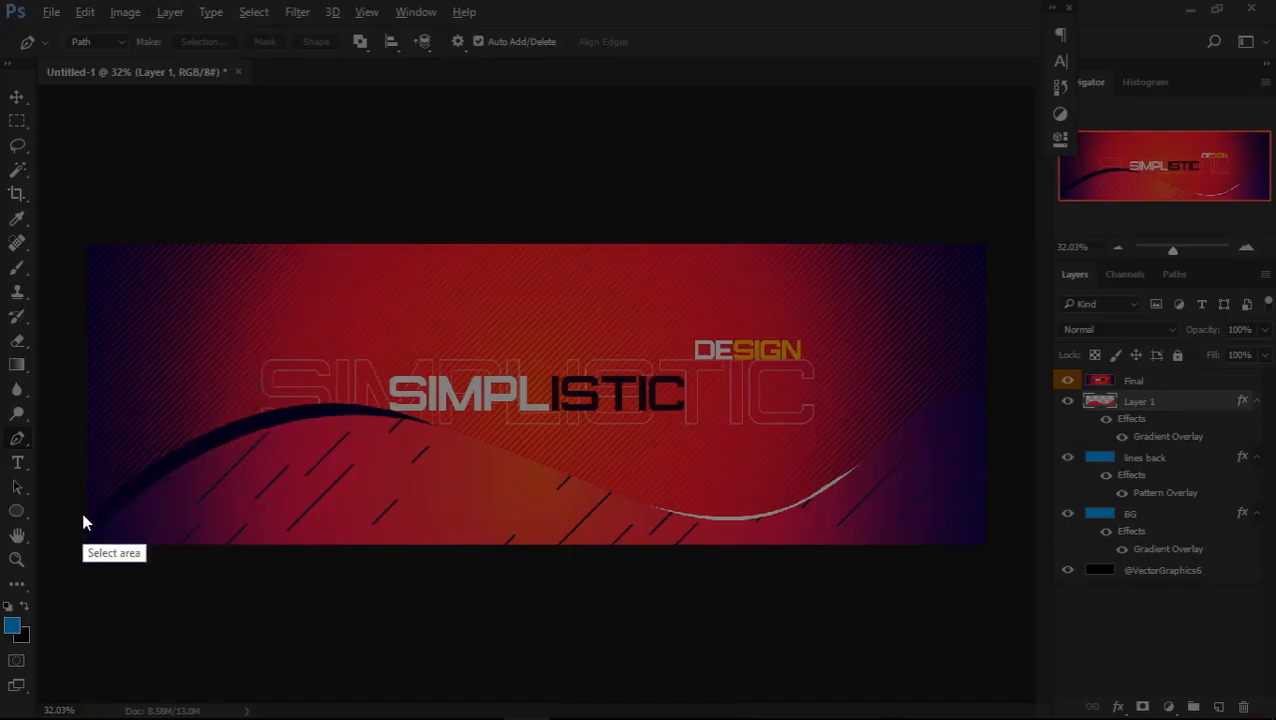
{"action": "left_click_drag", "start_coordinate": [66, 464], "coordinate": [561, 384]}
{"action": "mouse_move", "coordinate": [459, 400]}
{"action": "left_mouse_down"}
{"action": "mouse_move", "coordinate": [367, 444]}
{"action": "mouse_move", "coordinate": [336, 496]}
{"action": "mouse_move", "coordinate": [393, 433]}
{"action": "mouse_move", "coordinate": [470, 410]}
{"action": "mouse_move", "coordinate": [433, 405]}
{"action": "left_mouse_up"}
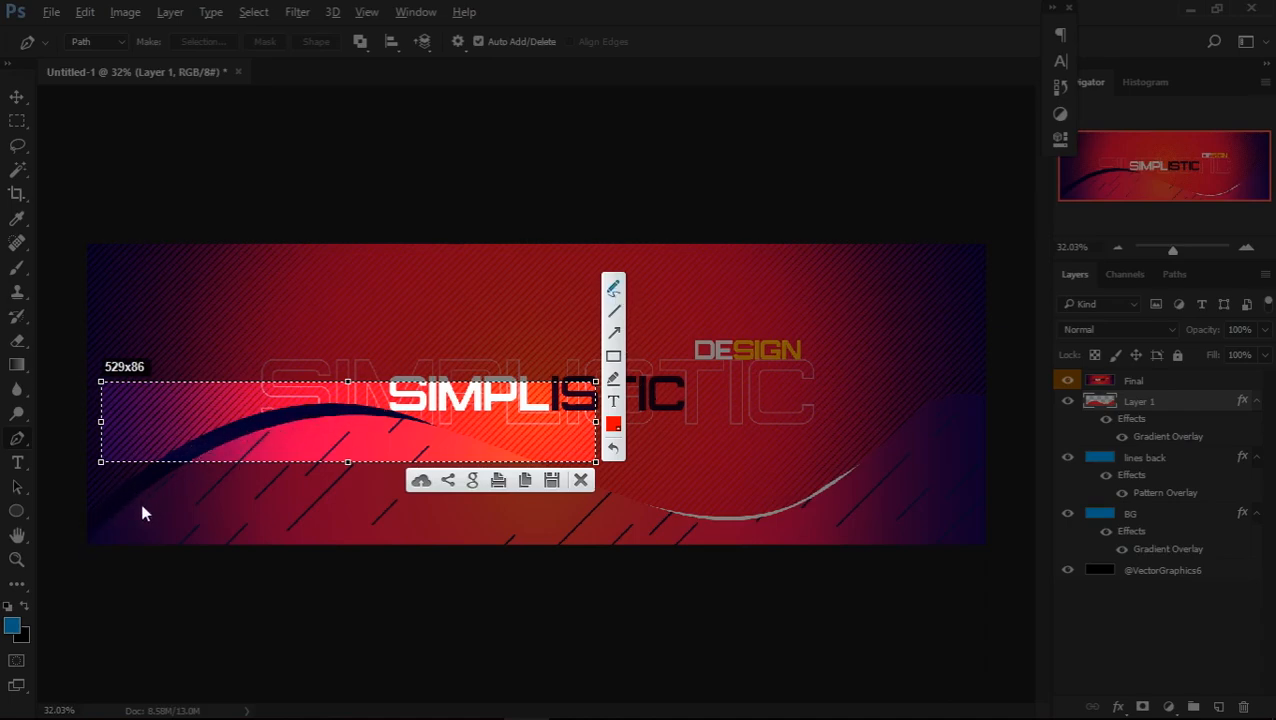
{"action": "left_click", "coordinate": [109, 516]}
{"action": "mouse_move", "coordinate": [211, 438]}
{"action": "left_mouse_down"}
{"action": "mouse_move", "coordinate": [245, 418]}
{"action": "mouse_move", "coordinate": [430, 410]}
{"action": "left_mouse_up"}
{"action": "key", "text": "Escape"}
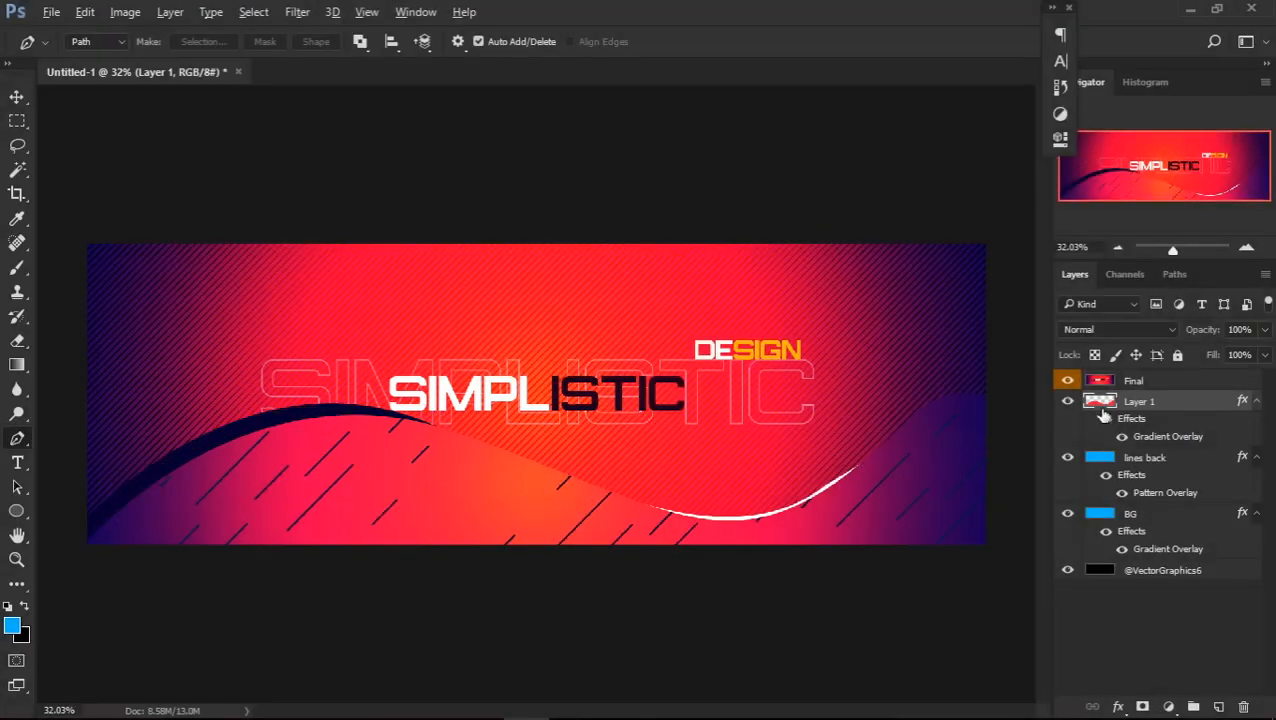
Create a new layer between Final and Layer 1, and show the Final reference again
{"action": "left_click", "coordinate": [1066, 383]}
{"action": "left_click", "coordinate": [1216, 651]}
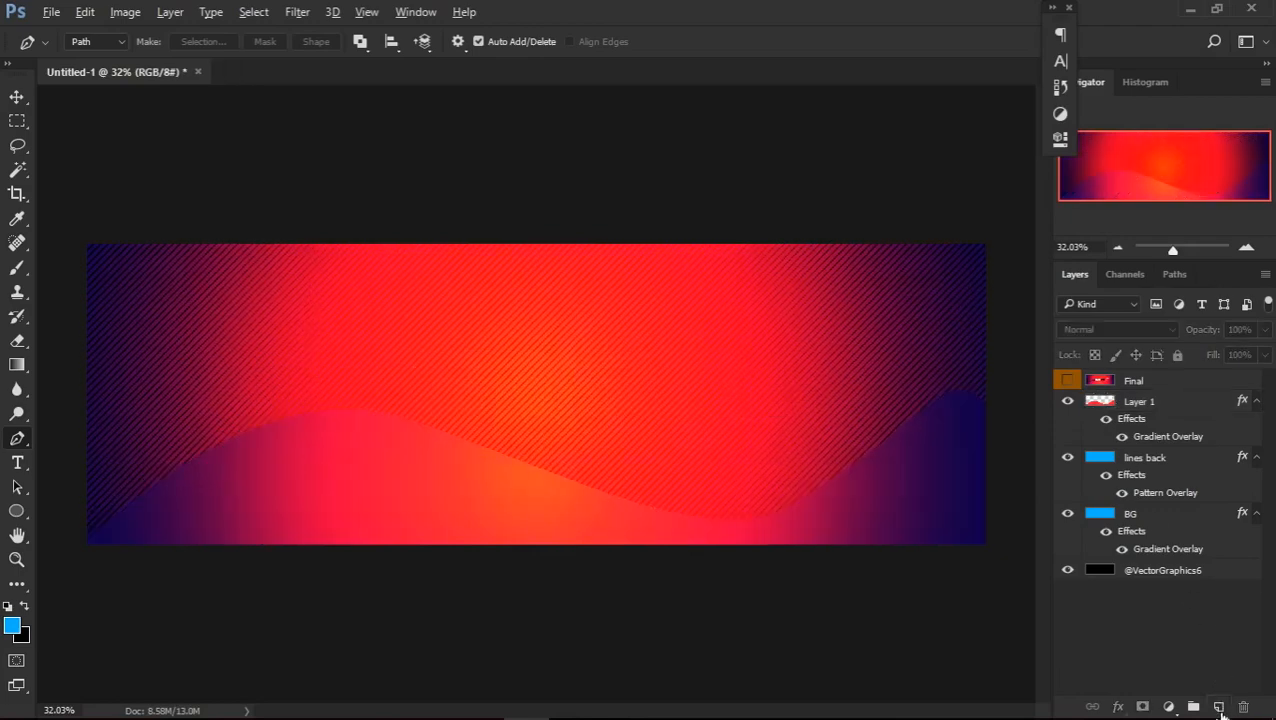
{"action": "left_click", "coordinate": [1218, 707]}
{"action": "left_click_drag", "start_coordinate": [1162, 380], "coordinate": [1160, 408]}
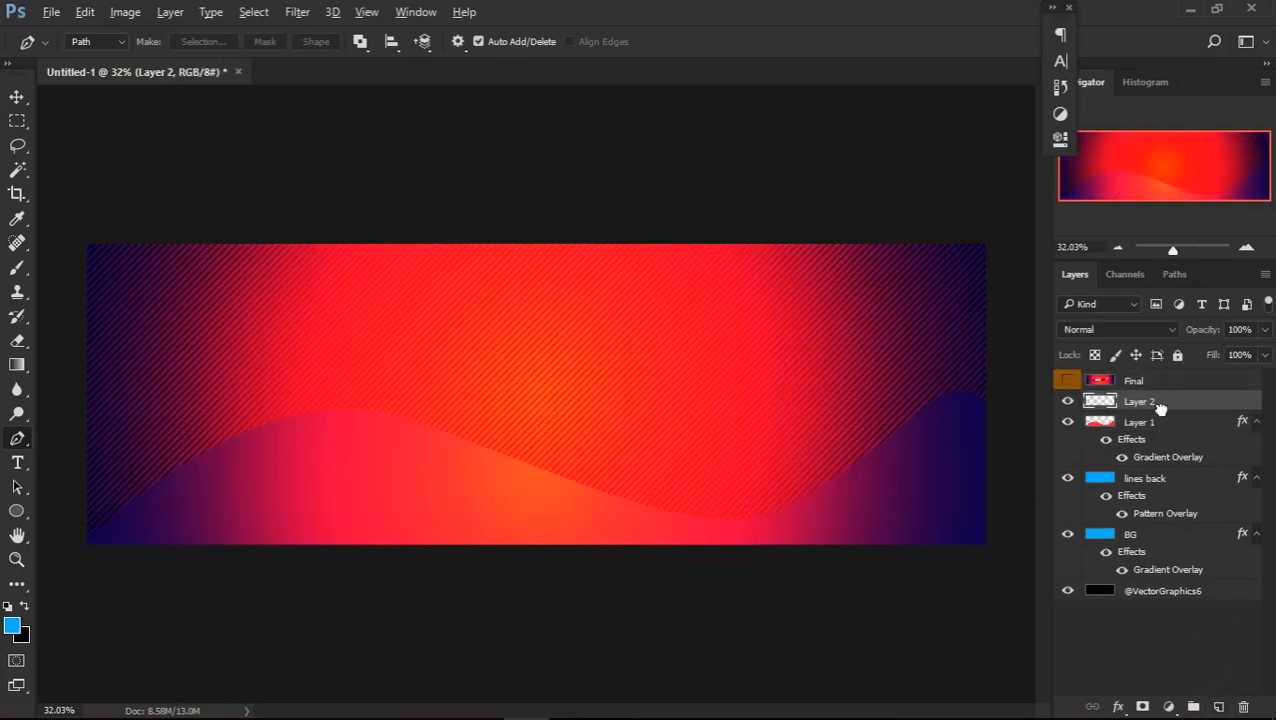
{"action": "left_click", "coordinate": [1067, 381]}
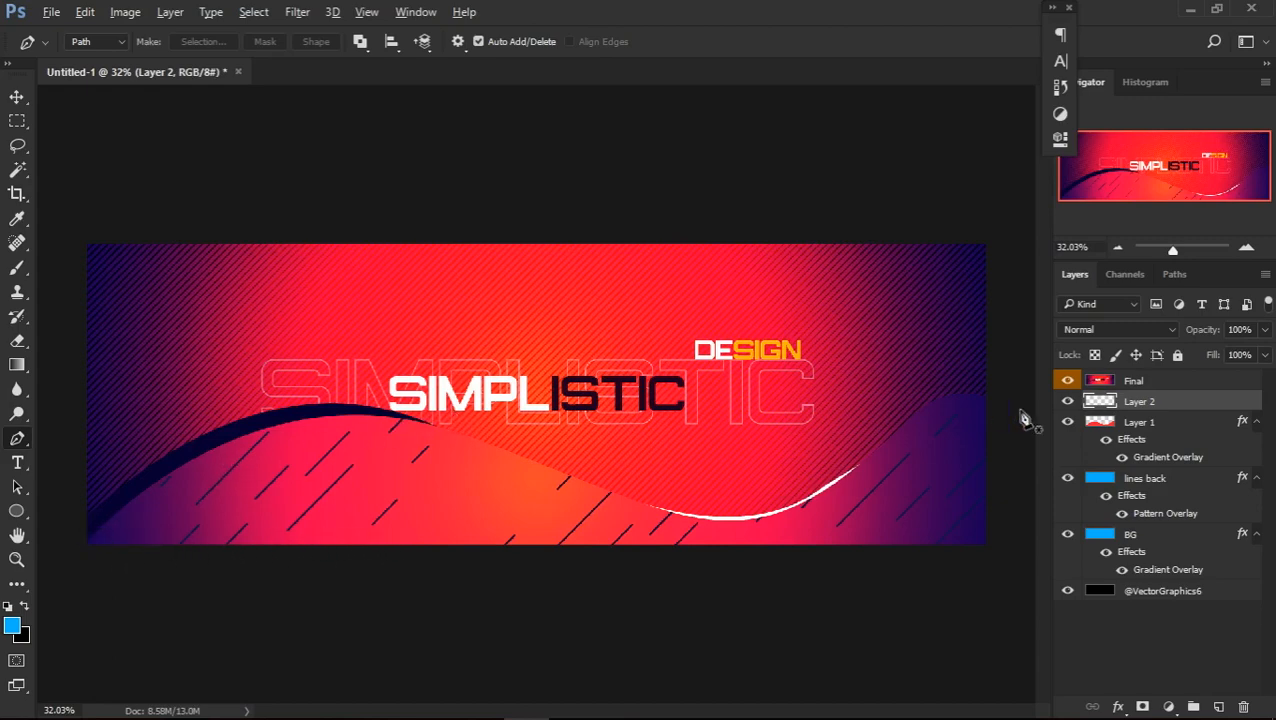
Duplicate Layer 1, the gradient wave shape, together with its overlay
{"action": "left_click", "coordinate": [1149, 425]}
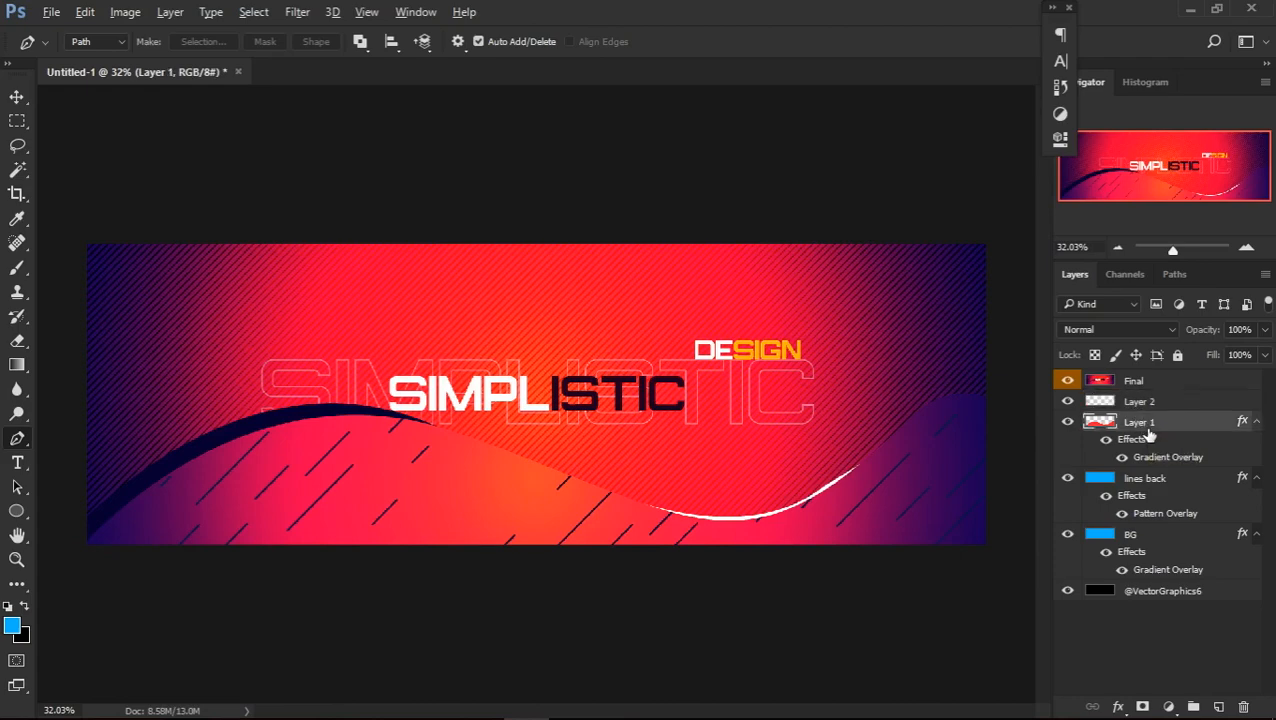
{"action": "key", "text": "ctrl+j"}
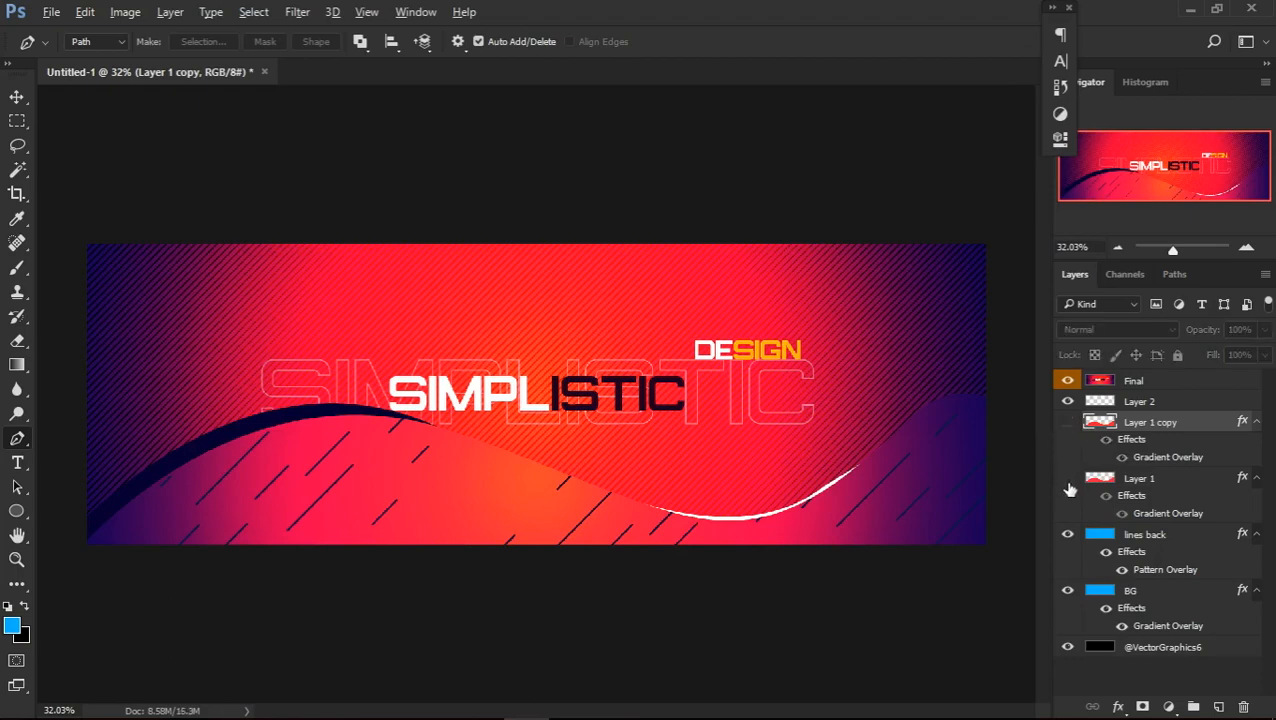
Show Layer 1 and Layer 1 copy with Final hidden, and replace the copy's gradient overlay with a solid #070025 colour overlay
{"action": "left_click", "coordinate": [1068, 478]}
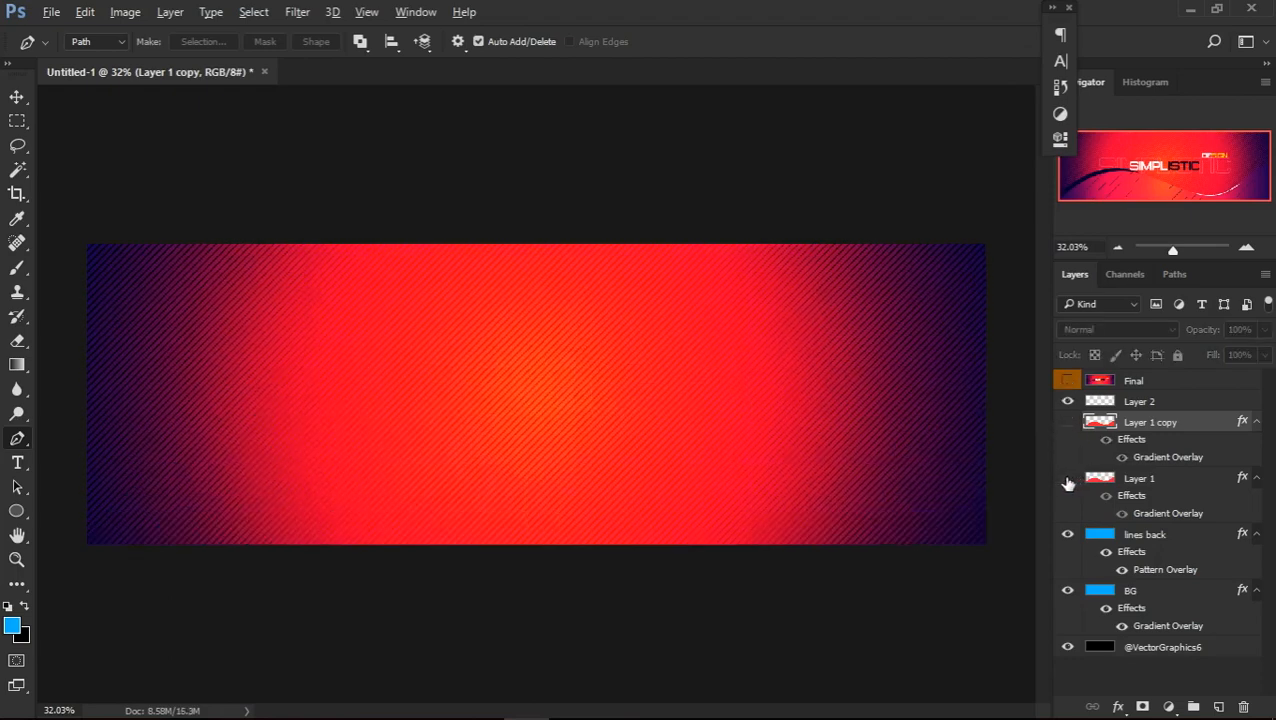
{"action": "left_click", "coordinate": [1068, 482]}
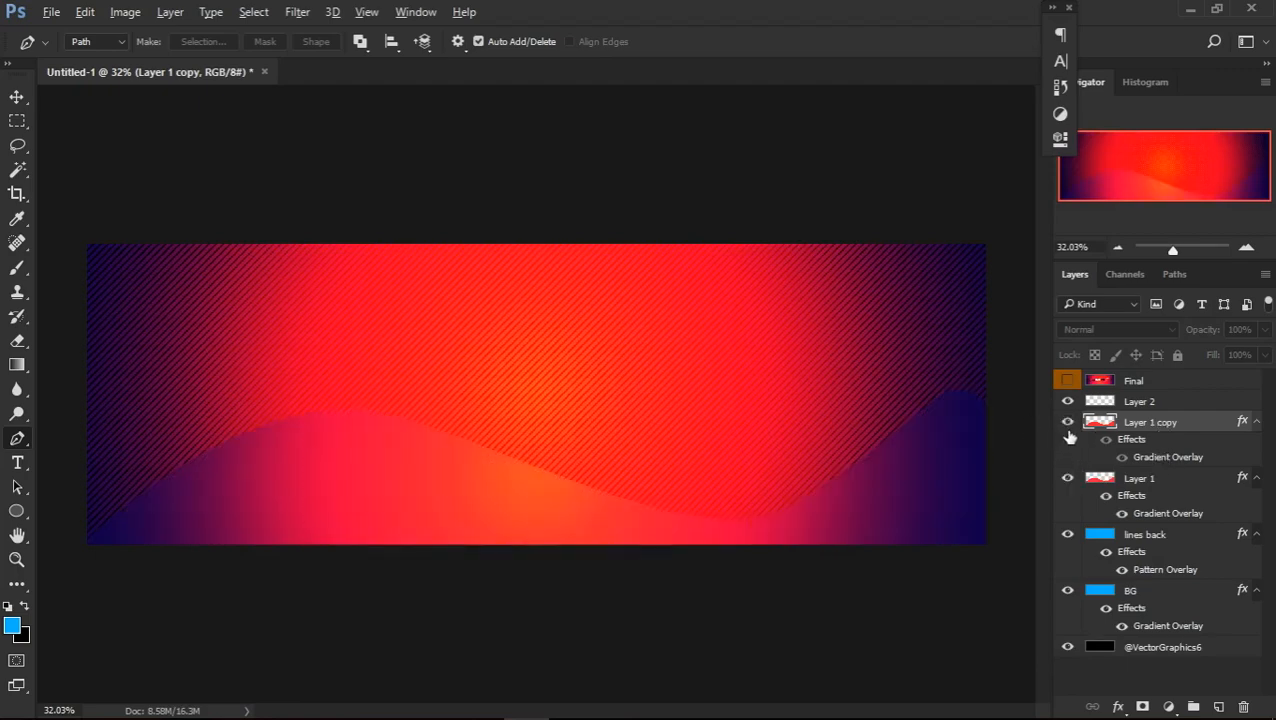
{"action": "double_click", "coordinate": [1178, 426]}
{"action": "left_click", "coordinate": [468, 268]}
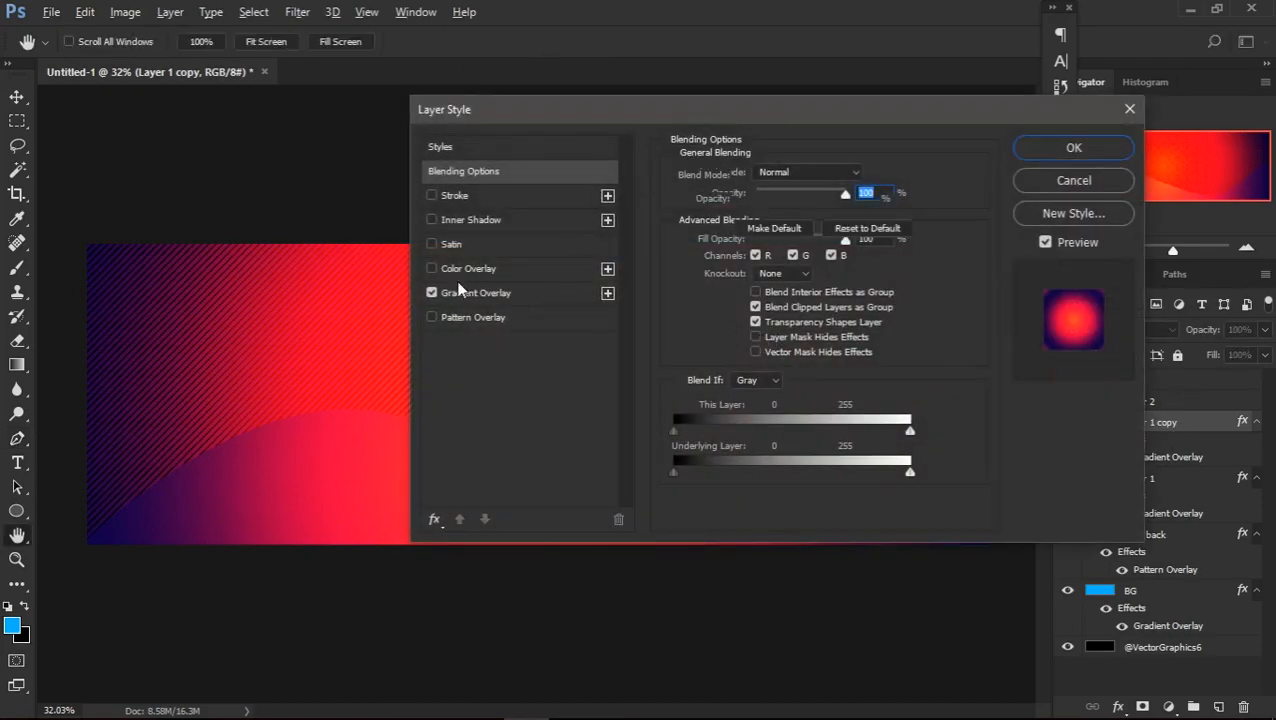
{"action": "left_click", "coordinate": [432, 293]}
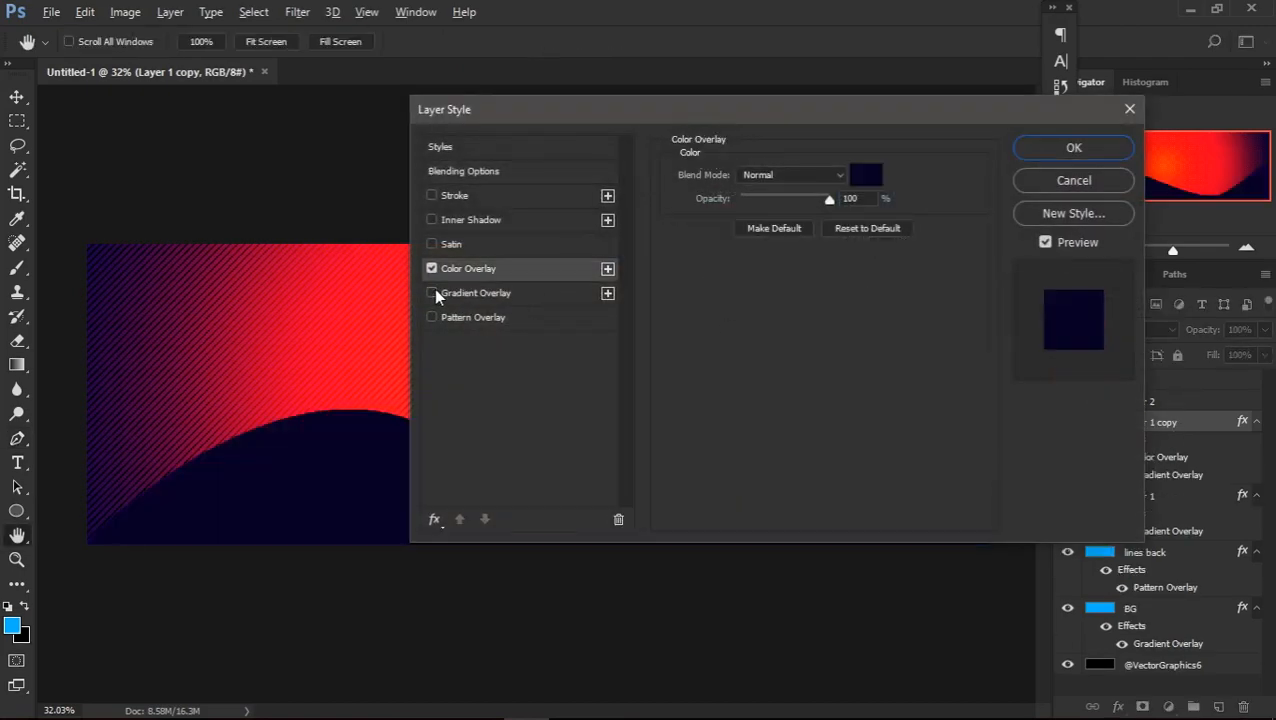
{"action": "left_click", "coordinate": [866, 175]}
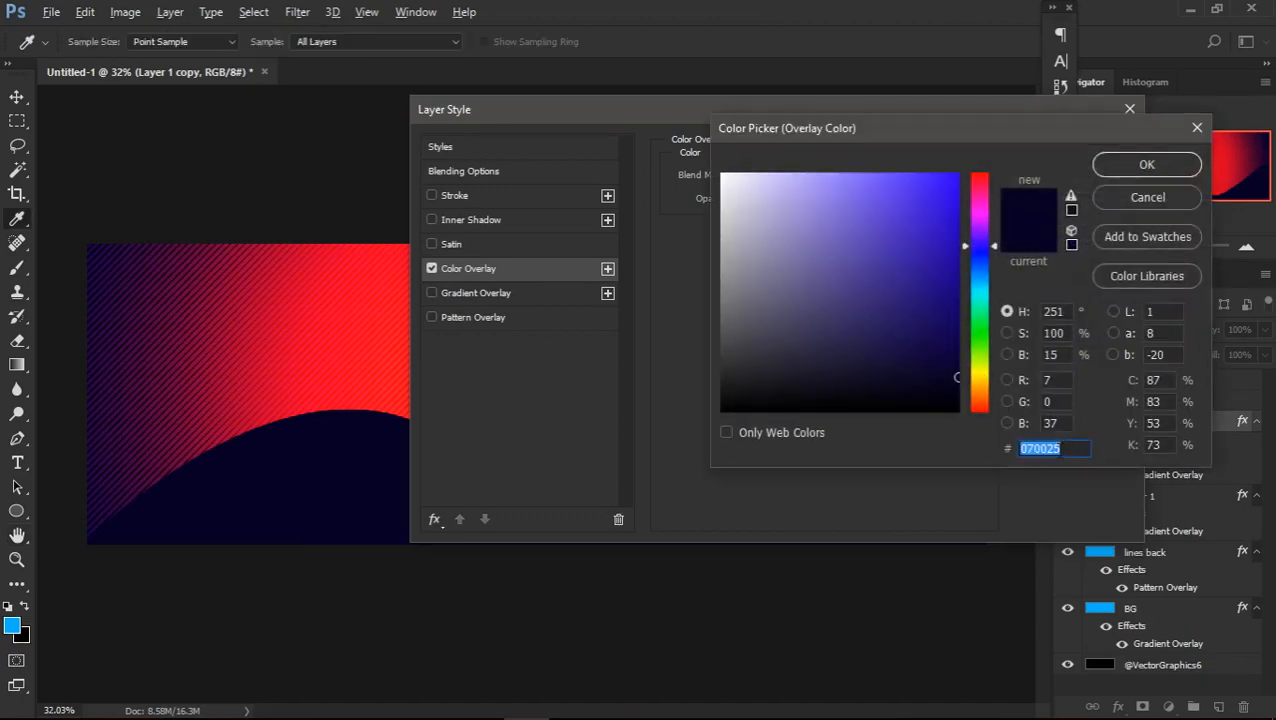
{"action": "left_click", "coordinate": [1135, 173]}
{"action": "left_click", "coordinate": [1062, 148]}
{"action": "key", "text": "p"}
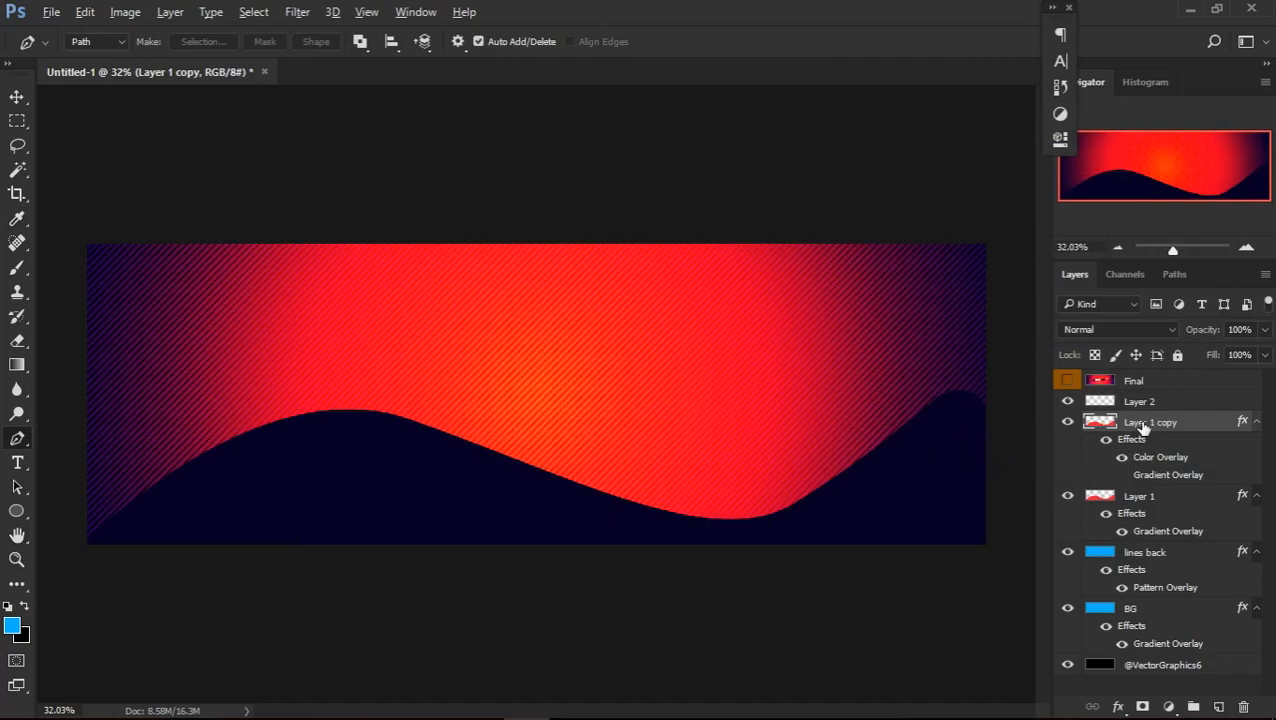
Place Layer 1 copy beneath Layer 1 and nudge it upward until a thick dark band shows along the whole wave edge
{"action": "left_click_drag", "start_coordinate": [1143, 427], "coordinate": [1140, 535]}
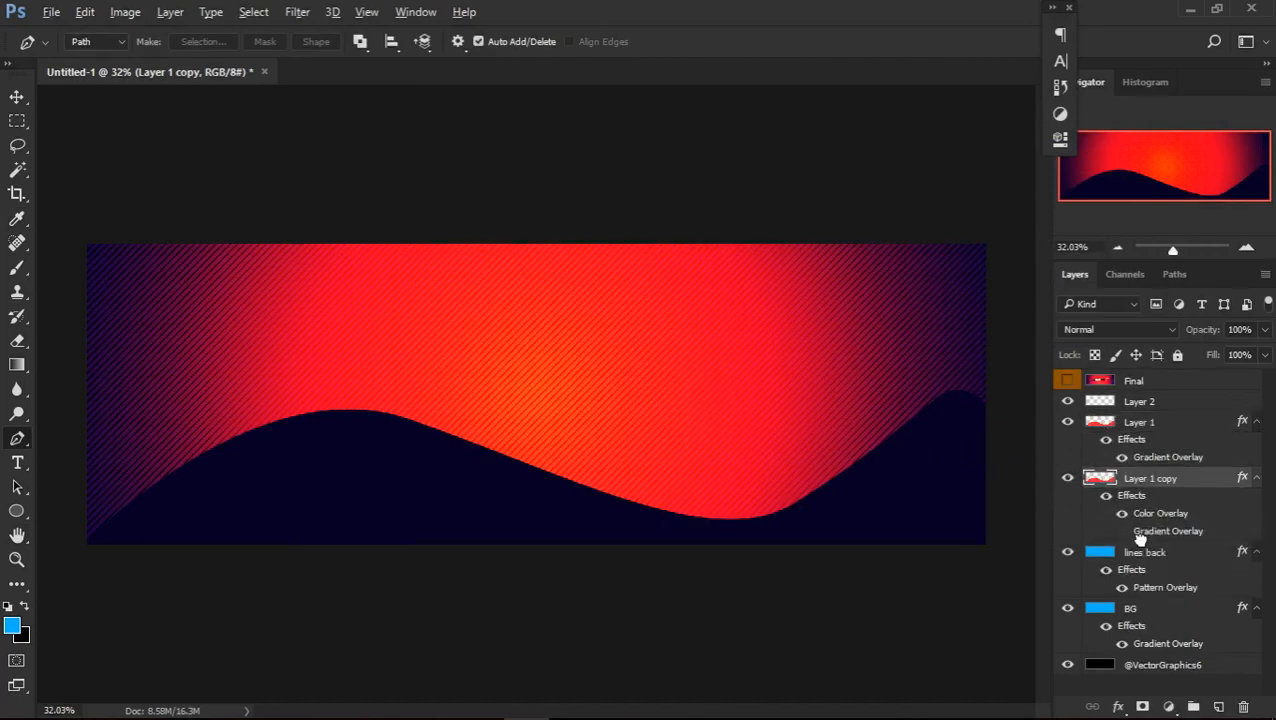
{"action": "key", "text": "v"}
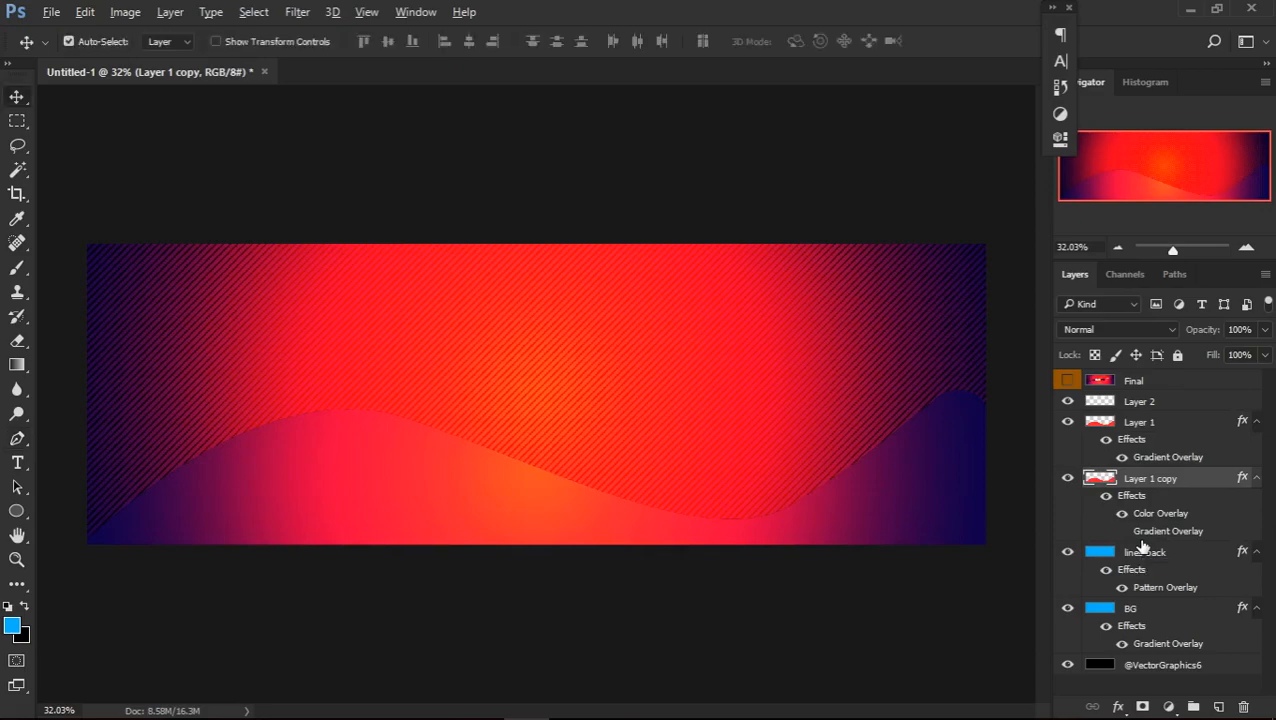
{"action": "key", "text": "Up"}
{"action": "key", "text": "Up"}
{"action": "key", "text": "Up"}
{"action": "key", "text": "Up"}
{"action": "key", "text": "Up"}
{"action": "key", "text": "Up"}
{"action": "key", "text": "Up"}
{"action": "key", "text": "Up"}
{"action": "key", "text": "Up"}
{"action": "key", "text": "Up"}
{"action": "key", "text": "Up"}
{"action": "key", "text": "Up"}
{"action": "key", "text": "Up"}
{"action": "key", "text": "Up"}
{"action": "key", "text": "Up"}
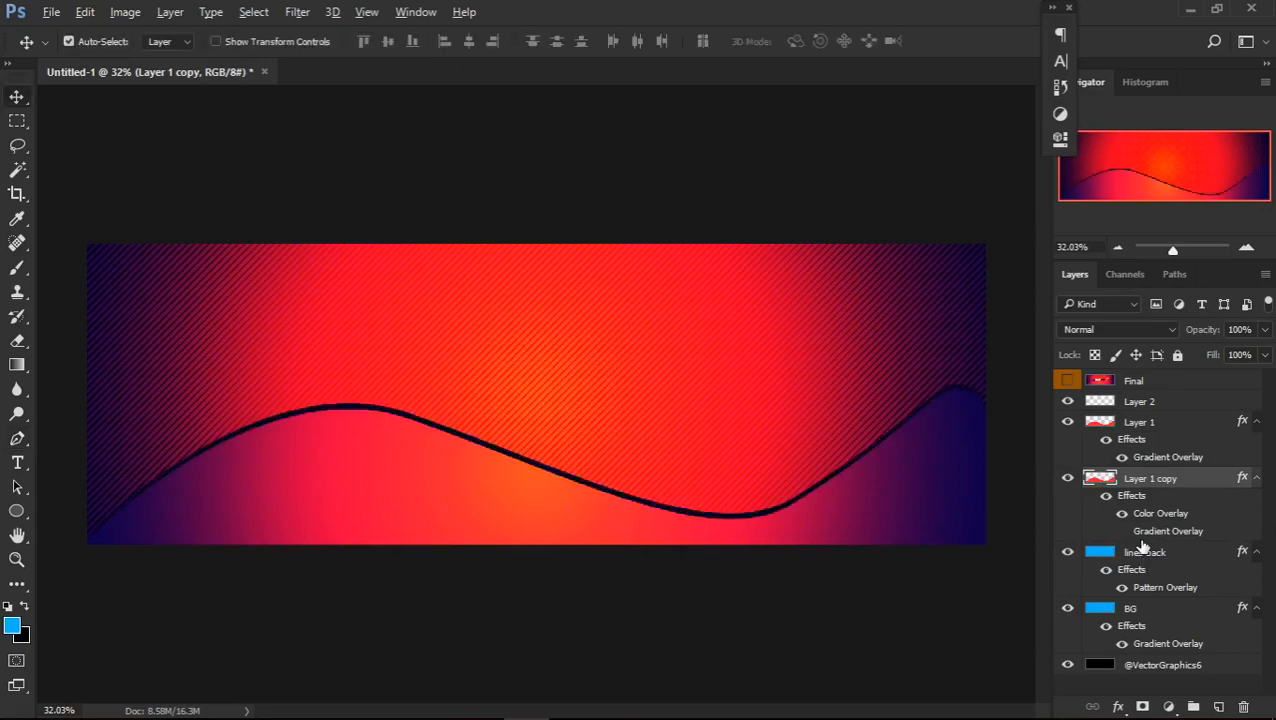
{"action": "key", "text": "Up"}
{"action": "key", "text": "Up"}
{"action": "key", "text": "Up"}
{"action": "key", "text": "Up"}
{"action": "key", "text": "Up"}
{"action": "key", "text": "Up"}
{"action": "key", "text": "Up"}
{"action": "key", "text": "Up"}
{"action": "key", "text": "Up"}
{"action": "key", "text": "Up"}
{"action": "key", "text": "Up"}
{"action": "key", "text": "Up"}
{"action": "key", "text": "Up"}
{"action": "key", "text": "Up"}
{"action": "key", "text": "Up"}
{"action": "key", "text": "Up"}
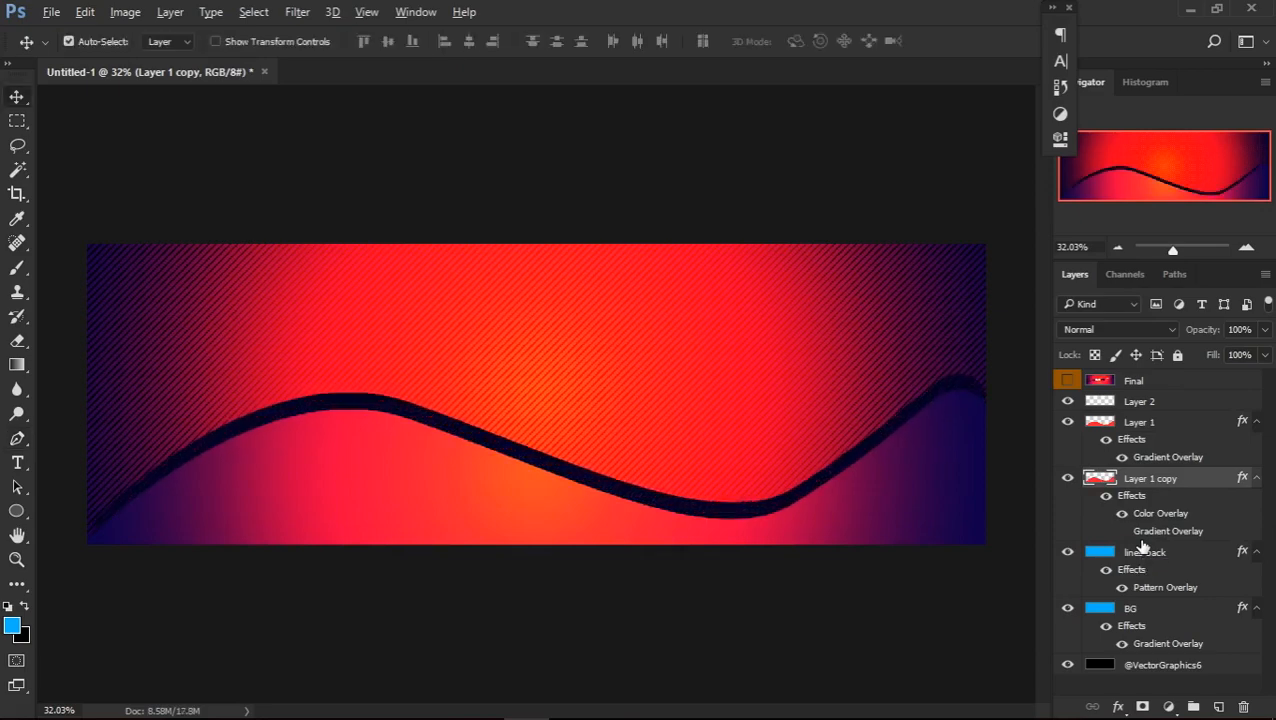
{"action": "key", "text": "Up"}
{"action": "key", "text": "Up"}
{"action": "key", "text": "Up"}
{"action": "key", "text": "Up"}
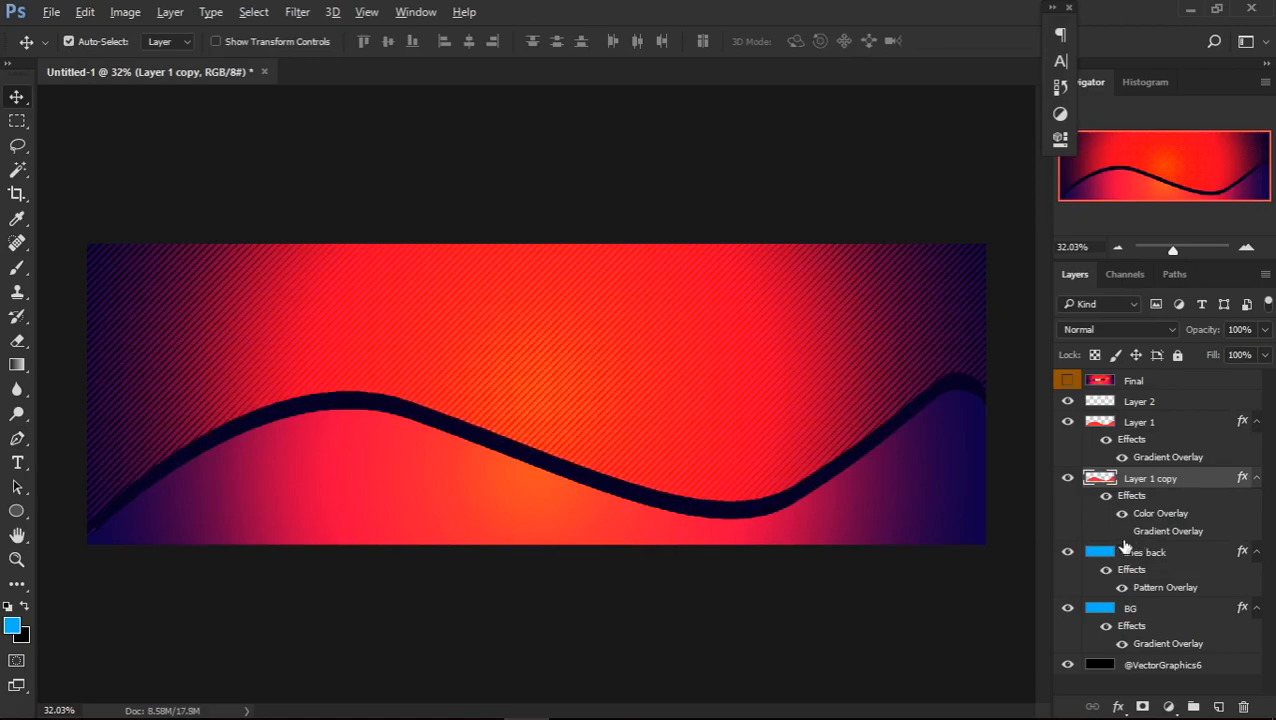
Try erasing the dark band from the right end back to the first crest with the 300 px Eraser, and undo it
{"action": "key", "text": "e"}
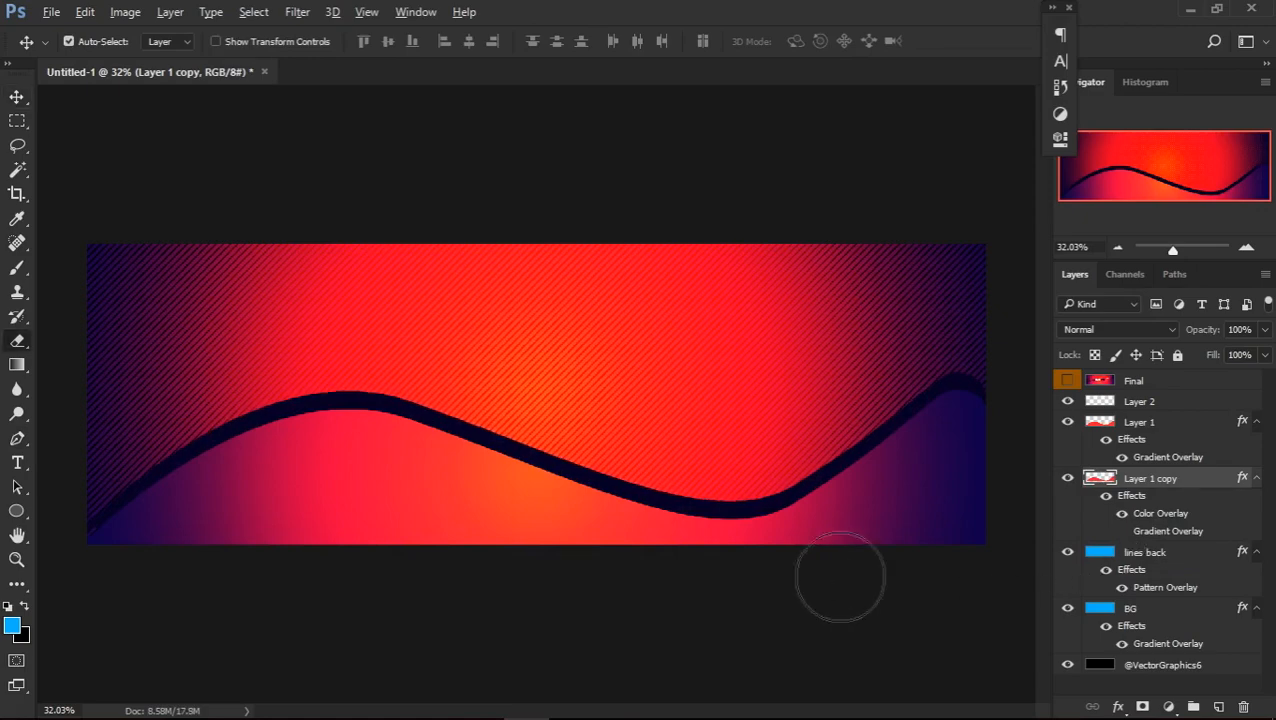
{"action": "mouse_move", "coordinate": [874, 386]}
{"action": "left_mouse_down"}
{"action": "mouse_move", "coordinate": [921, 572]}
{"action": "mouse_move", "coordinate": [893, 376]}
{"action": "mouse_move", "coordinate": [1012, 519]}
{"action": "mouse_move", "coordinate": [985, 331]}
{"action": "mouse_move", "coordinate": [1031, 429]}
{"action": "mouse_move", "coordinate": [800, 582]}
{"action": "mouse_move", "coordinate": [834, 383]}
{"action": "mouse_move", "coordinate": [792, 582]}
{"action": "mouse_move", "coordinate": [760, 629]}
{"action": "mouse_move", "coordinate": [734, 548]}
{"action": "mouse_move", "coordinate": [695, 533]}
{"action": "mouse_move", "coordinate": [710, 485]}
{"action": "mouse_move", "coordinate": [669, 482]}
{"action": "mouse_move", "coordinate": [443, 676]}
{"action": "mouse_move", "coordinate": [315, 689]}
{"action": "mouse_move", "coordinate": [585, 400]}
{"action": "mouse_move", "coordinate": [423, 559]}
{"action": "mouse_move", "coordinate": [341, 535]}
{"action": "mouse_move", "coordinate": [523, 401]}
{"action": "mouse_move", "coordinate": [438, 309]}
{"action": "mouse_move", "coordinate": [362, 450]}
{"action": "left_mouse_up"}
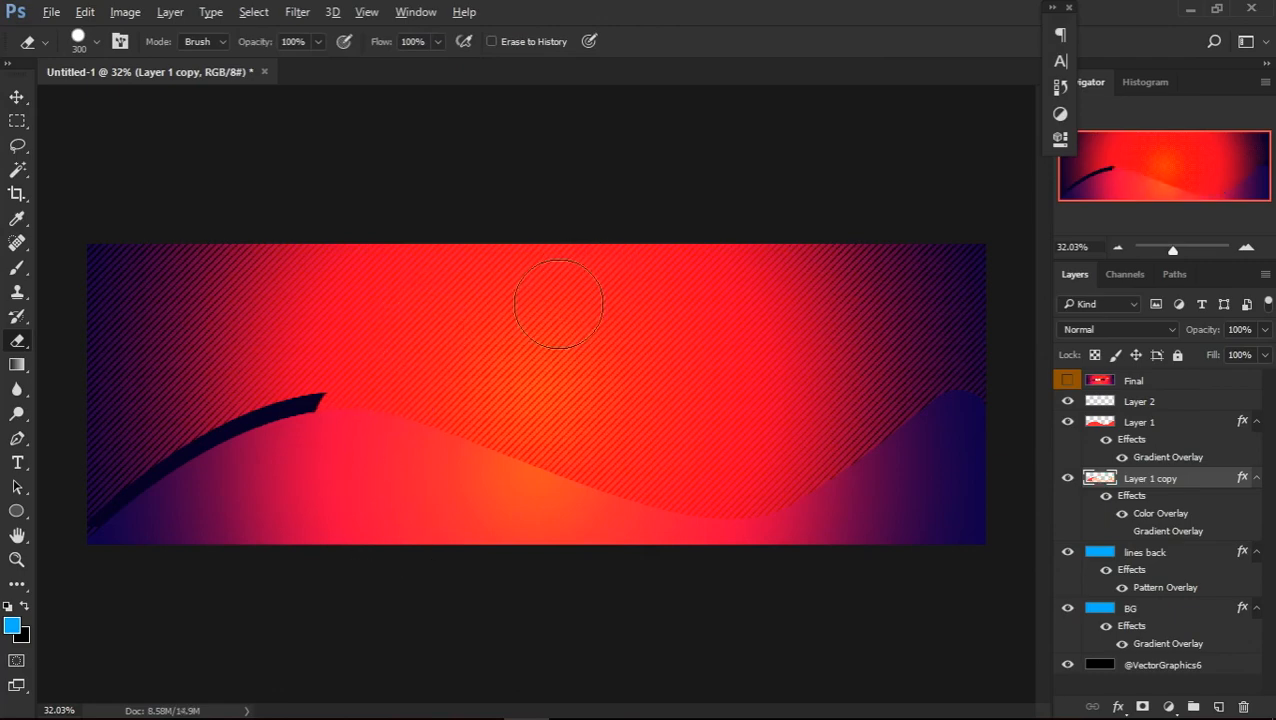
{"action": "key", "text": "ctrl+alt+z"}
{"action": "key", "text": "ctrl+alt+z"}
{"action": "key", "text": "ctrl+alt+z"}
{"action": "key", "text": "ctrl+alt+z"}
Erase the dark band beyond the upper part of the first downslope, compare with Final, and try a shorter cut before undoing it
{"action": "mouse_move", "coordinate": [638, 470]}
{"action": "left_mouse_down"}
{"action": "mouse_move", "coordinate": [608, 620]}
{"action": "mouse_move", "coordinate": [770, 425]}
{"action": "mouse_move", "coordinate": [1035, 320]}
{"action": "mouse_move", "coordinate": [977, 421]}
{"action": "mouse_move", "coordinate": [712, 532]}
{"action": "mouse_move", "coordinate": [590, 500]}
{"action": "mouse_move", "coordinate": [586, 384]}
{"action": "mouse_move", "coordinate": [407, 570]}
{"action": "mouse_move", "coordinate": [498, 447]}
{"action": "mouse_move", "coordinate": [470, 476]}
{"action": "left_mouse_up"}
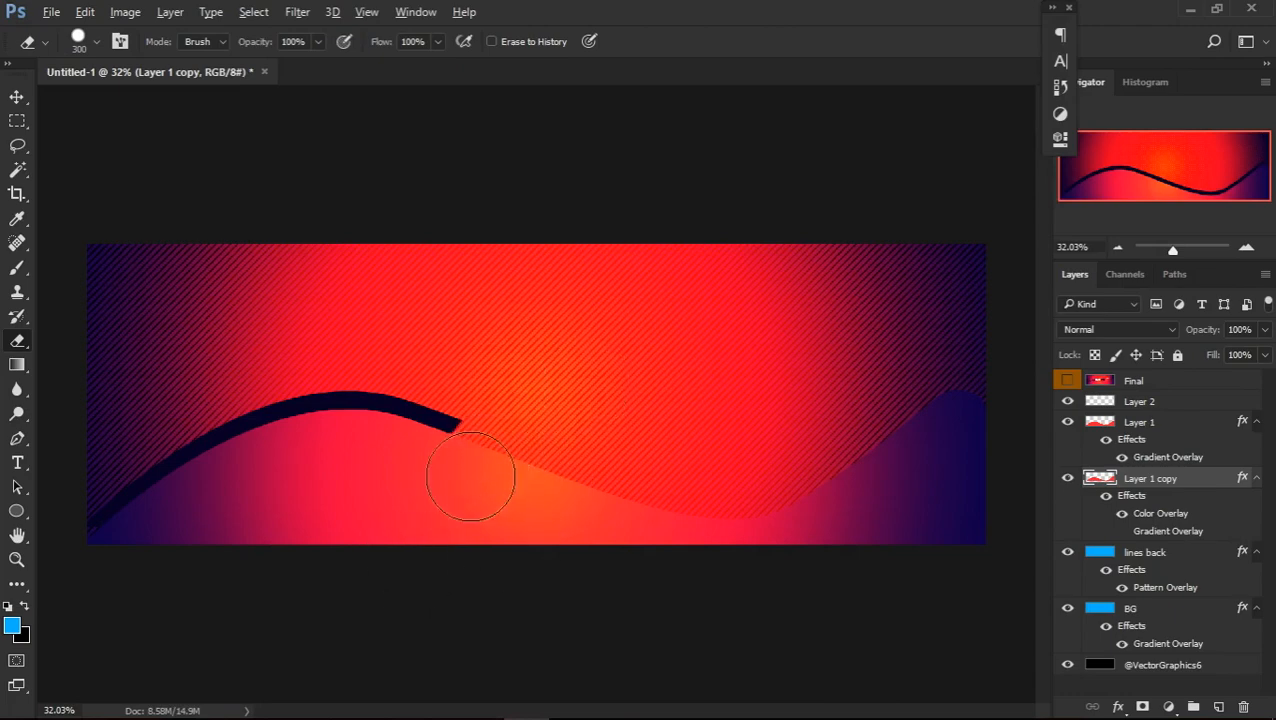
{"action": "left_click", "coordinate": [1066, 385]}
{"action": "left_click", "coordinate": [1066, 385]}
{"action": "mouse_move", "coordinate": [480, 410]}
{"action": "left_mouse_down"}
{"action": "mouse_move", "coordinate": [490, 399]}
{"action": "mouse_move", "coordinate": [470, 441]}
{"action": "mouse_move", "coordinate": [460, 405]}
{"action": "mouse_move", "coordinate": [427, 493]}
{"action": "left_mouse_up"}
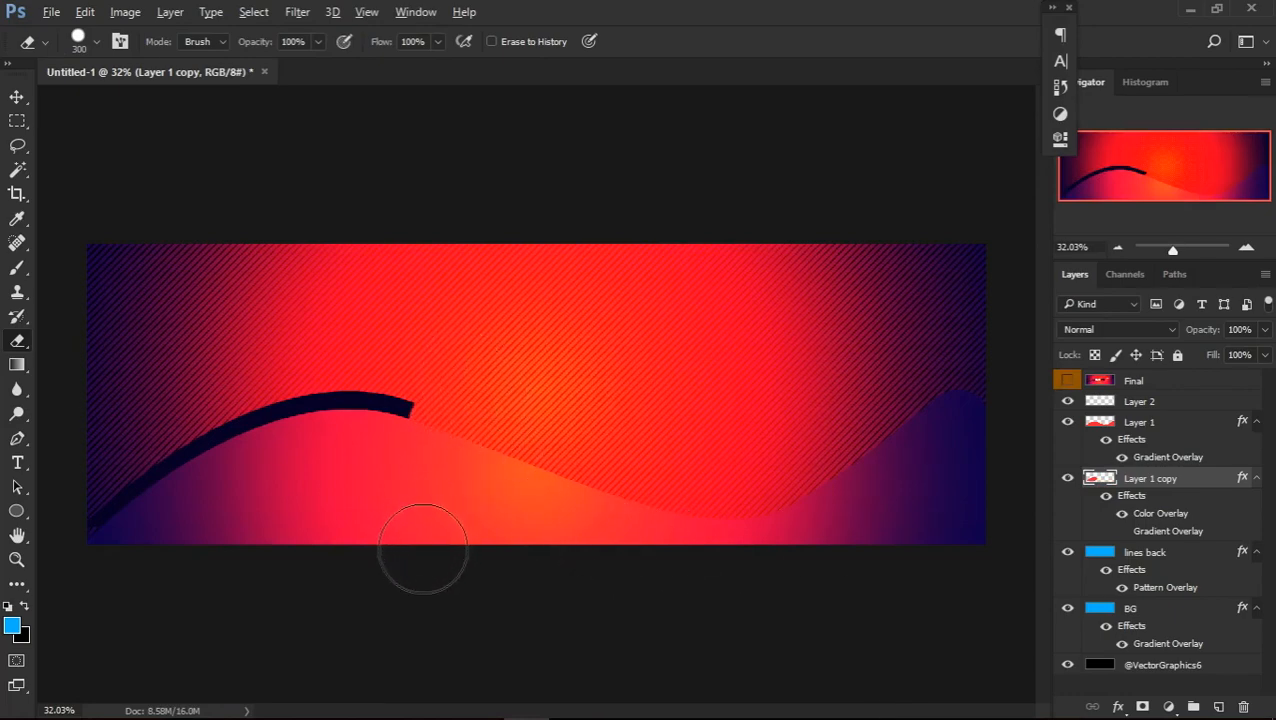
{"action": "key", "text": "ctrl+z"}
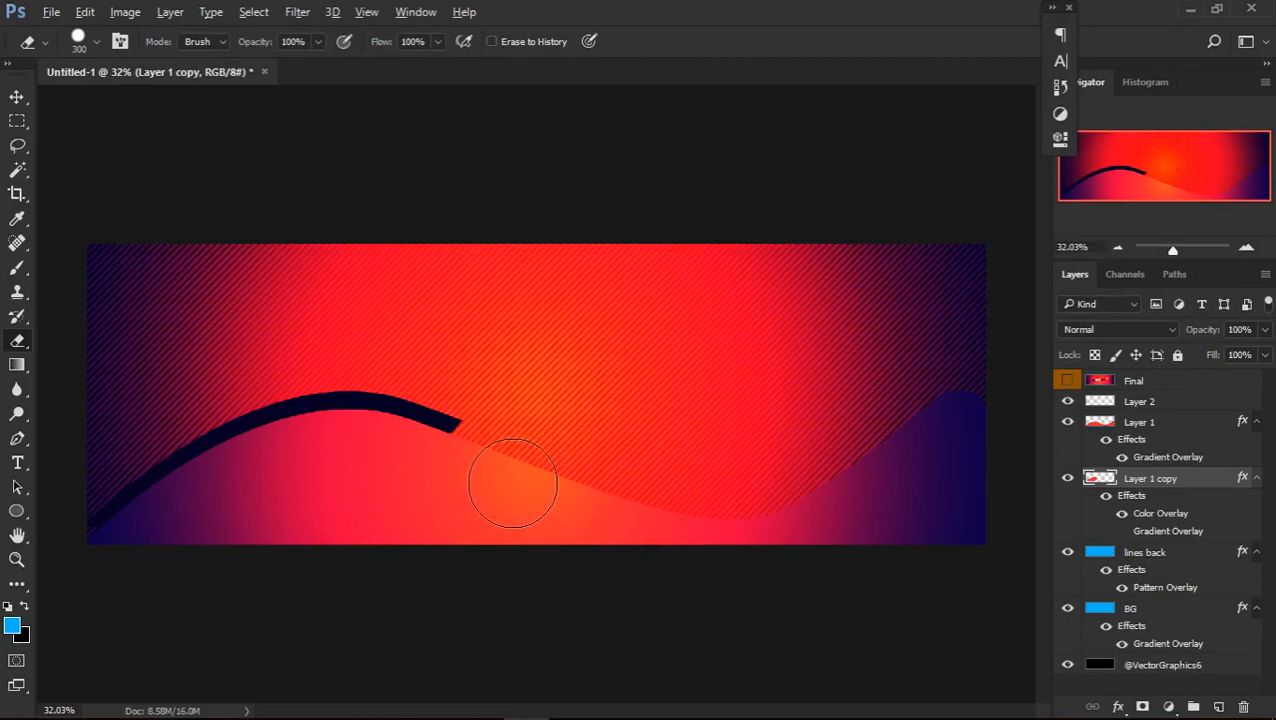
Nudge the remaining dark band downward until it thins out and tapers along the slope past the first crest
{"action": "key", "text": "v"}
{"action": "key", "text": "Down"}
{"action": "key", "text": "Down"}
{"action": "key", "text": "Down"}
{"action": "key", "text": "Down"}
{"action": "key", "text": "Down"}
{"action": "key", "text": "Down"}
{"action": "key", "text": "Down"}
{"action": "key", "text": "Down"}
{"action": "key", "text": "Down"}
{"action": "key", "text": "Down"}
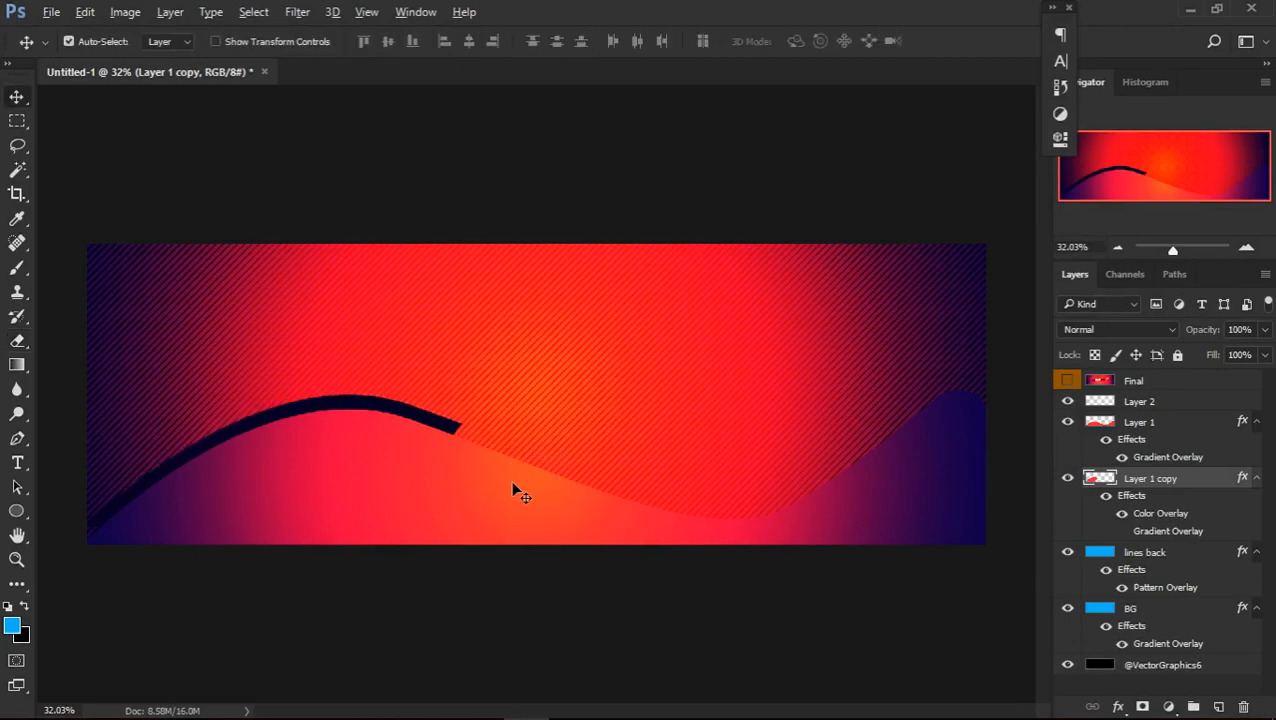
{"action": "key", "text": "Down"}
{"action": "key", "text": "Down"}
{"action": "key", "text": "Down"}
{"action": "key", "text": "Down"}
{"action": "key", "text": "Down"}
{"action": "key", "text": "Down"}
{"action": "key", "text": "Down"}
{"action": "key", "text": "Down"}
{"action": "key", "text": "Down"}
{"action": "key", "text": "Down"}
{"action": "key", "text": "Down"}
{"action": "key", "text": "Down"}
{"action": "key", "text": "Down"}
{"action": "key", "text": "Down"}
{"action": "key", "text": "Down"}
{"action": "key", "text": "Down"}
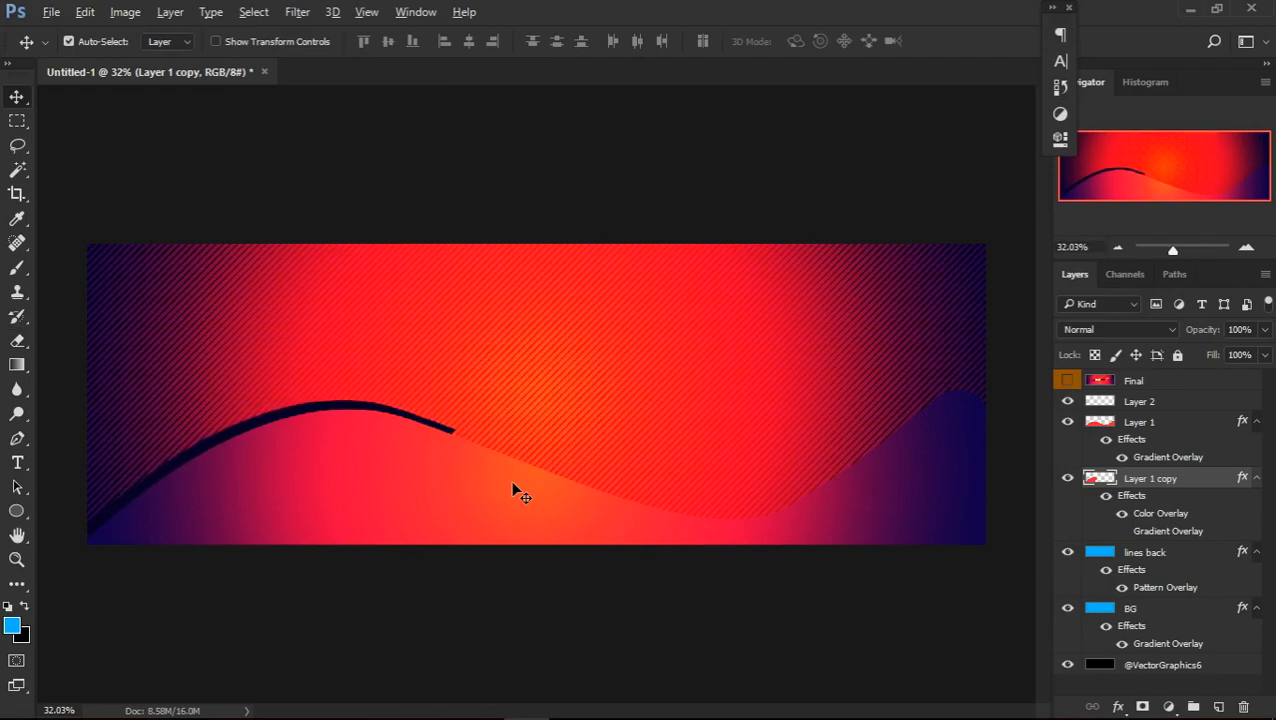
{"action": "key", "text": "Down"}
{"action": "key", "text": "Down"}
{"action": "key", "text": "Down"}
{"action": "key", "text": "Down"}
{"action": "key", "text": "Down"}
{"action": "key", "text": "Down"}
{"action": "key", "text": "Down"}
{"action": "key", "text": "Down"}
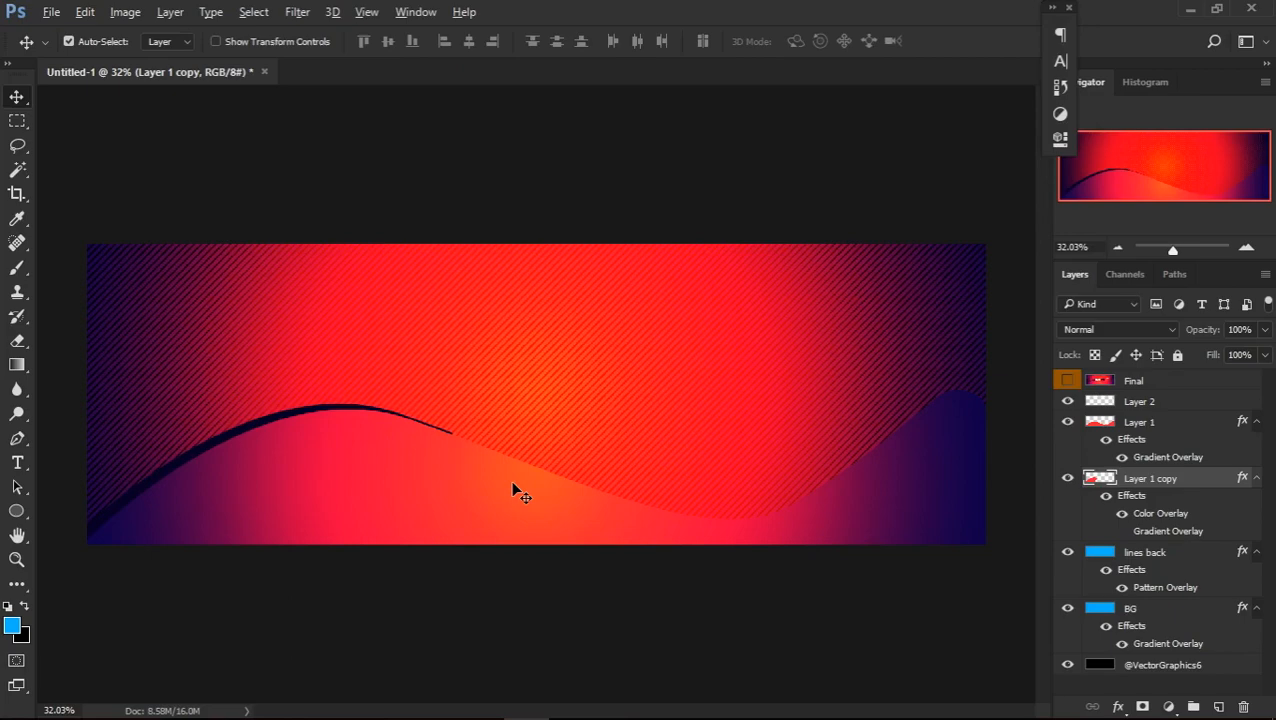
Trim the dark band's tail so it ends just past the first crest, comparing its shape with the Final reference
{"action": "key", "text": "e"}
{"action": "left_click", "coordinate": [458, 438]}
{"action": "left_click", "coordinate": [428, 414]}
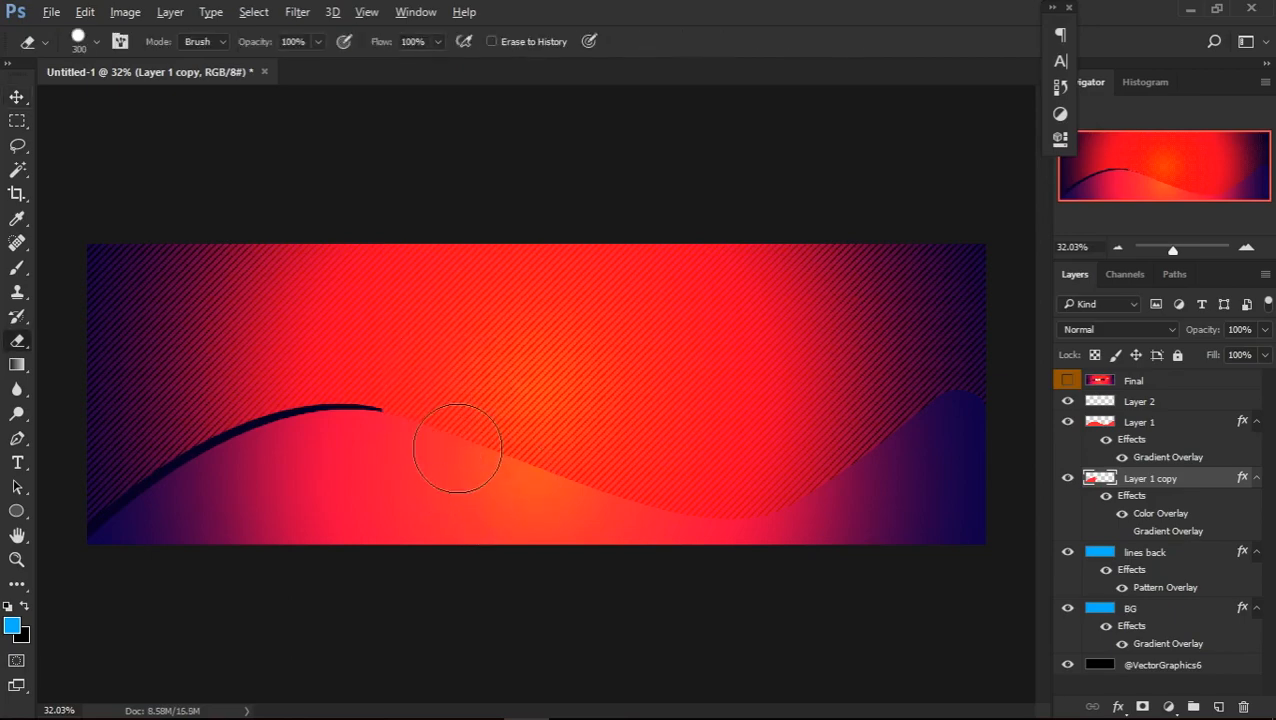
{"action": "key", "text": "ctrl+z"}
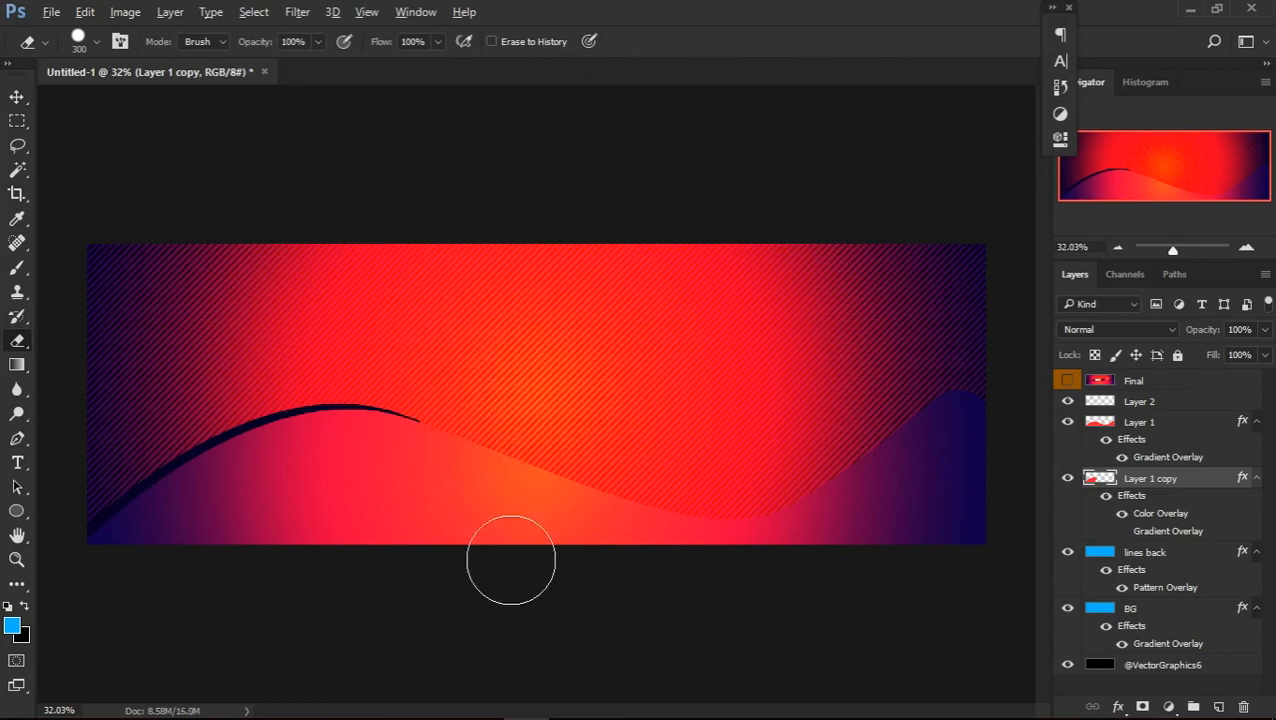
{"action": "left_click", "coordinate": [1068, 381]}
{"action": "left_click", "coordinate": [1068, 381]}
{"action": "key", "text": "v"}
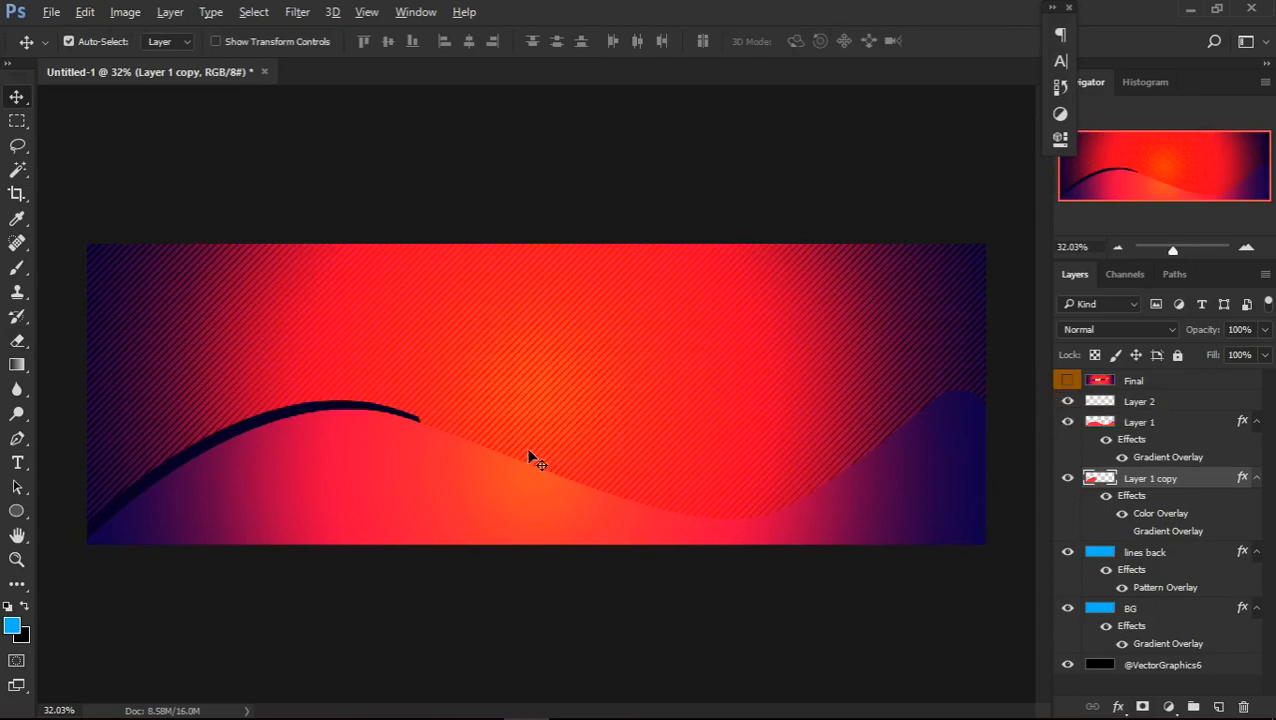
{"action": "scroll", "coordinate": [529, 456], "scroll_direction": "up", "scroll_amount": 2}
{"action": "scroll", "coordinate": [537, 462], "scroll_direction": "up", "scroll_amount": 1}
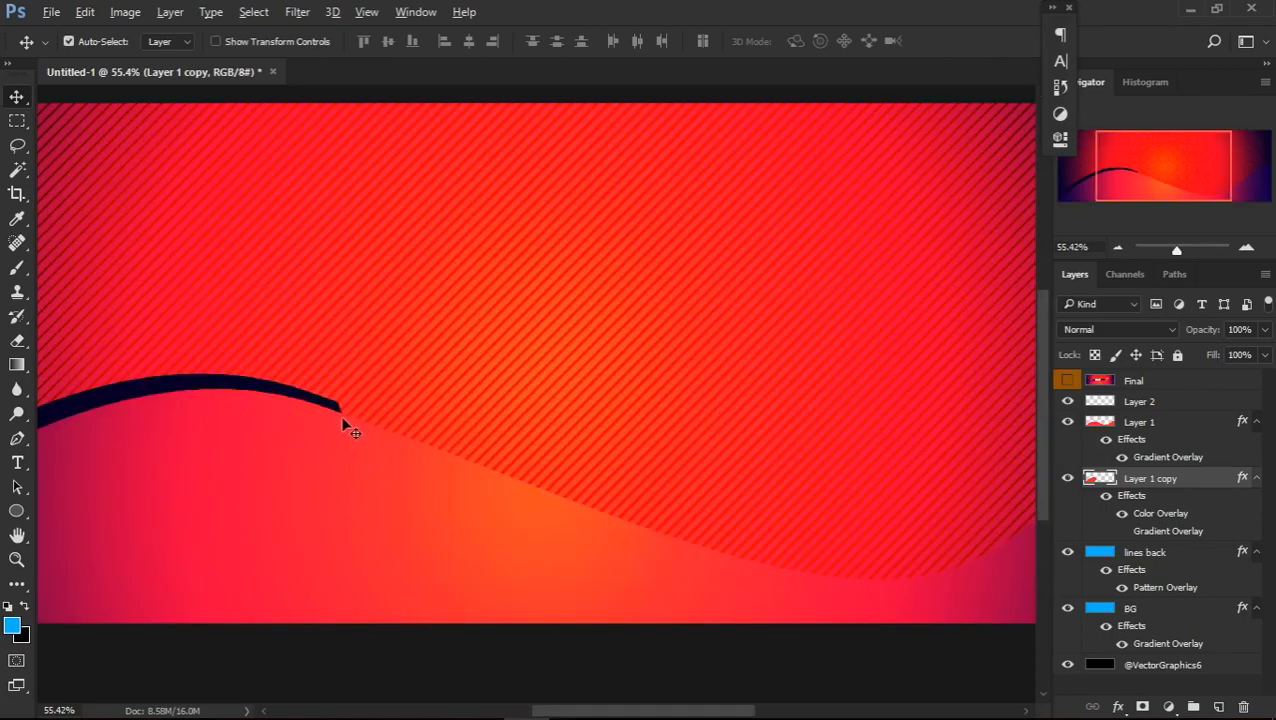
{"action": "scroll", "coordinate": [343, 350], "scroll_direction": "down", "scroll_amount": 7}
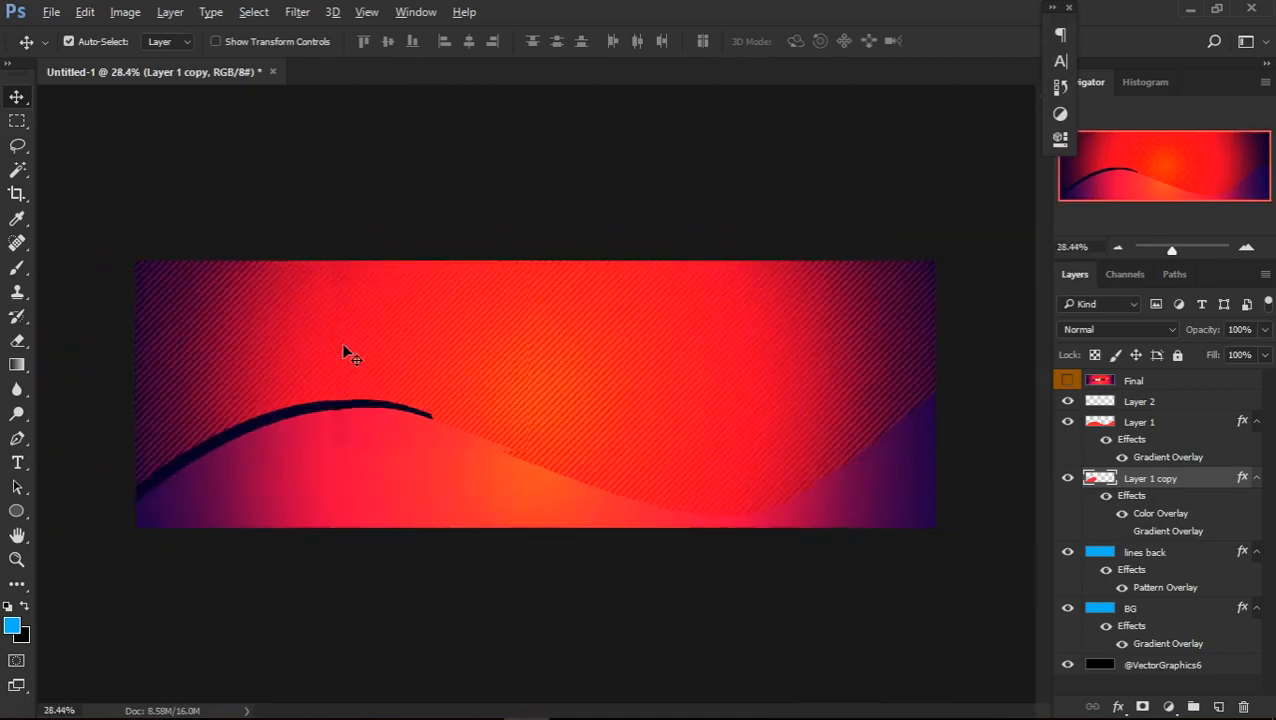
{"action": "scroll", "coordinate": [343, 352], "scroll_direction": "up", "scroll_amount": 1}
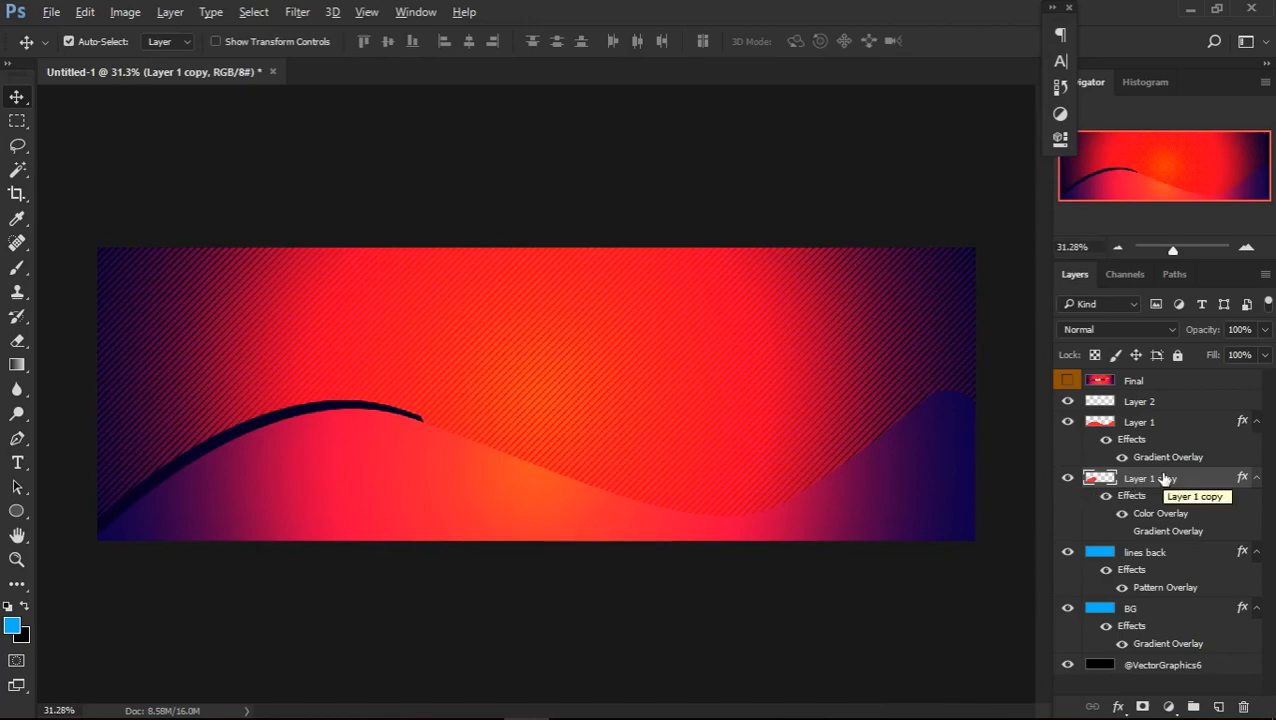
Duplicate Layer 1 beneath itself and give the new copy a dark navy colour overlay in Normal mode at 100% opacity
{"action": "left_click", "coordinate": [1166, 440]}
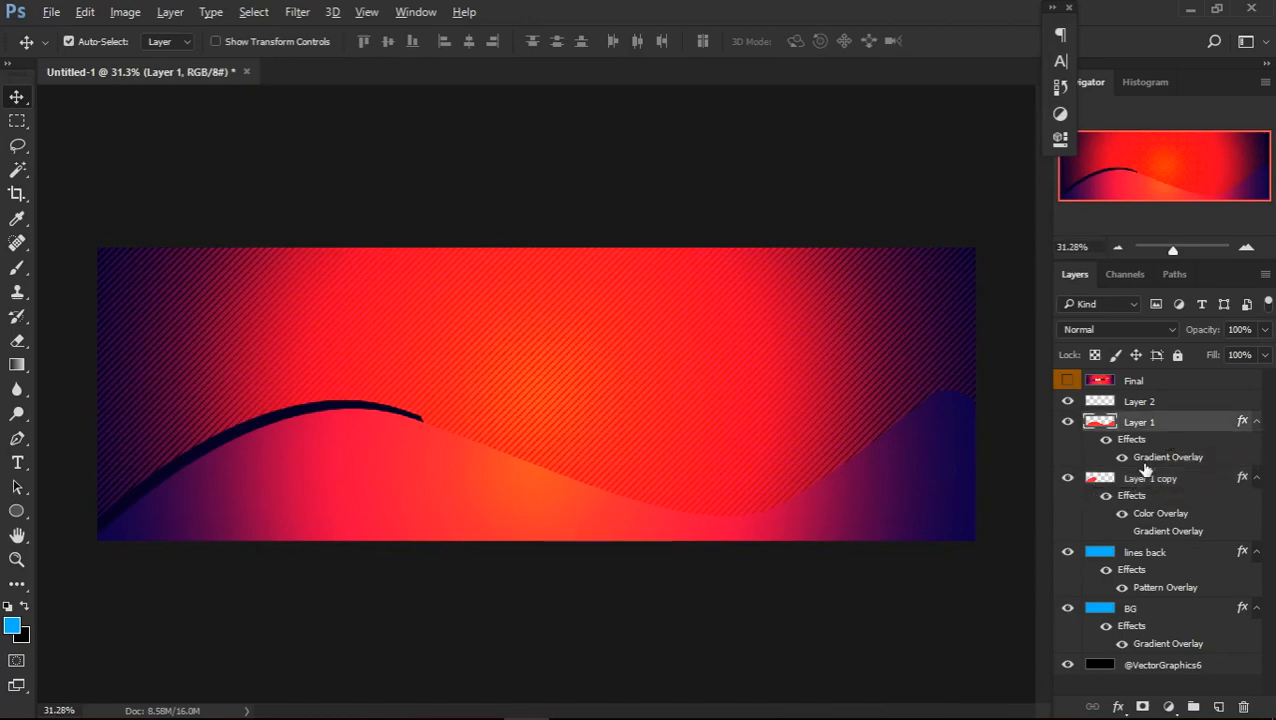
{"action": "left_click", "coordinate": [1068, 480]}
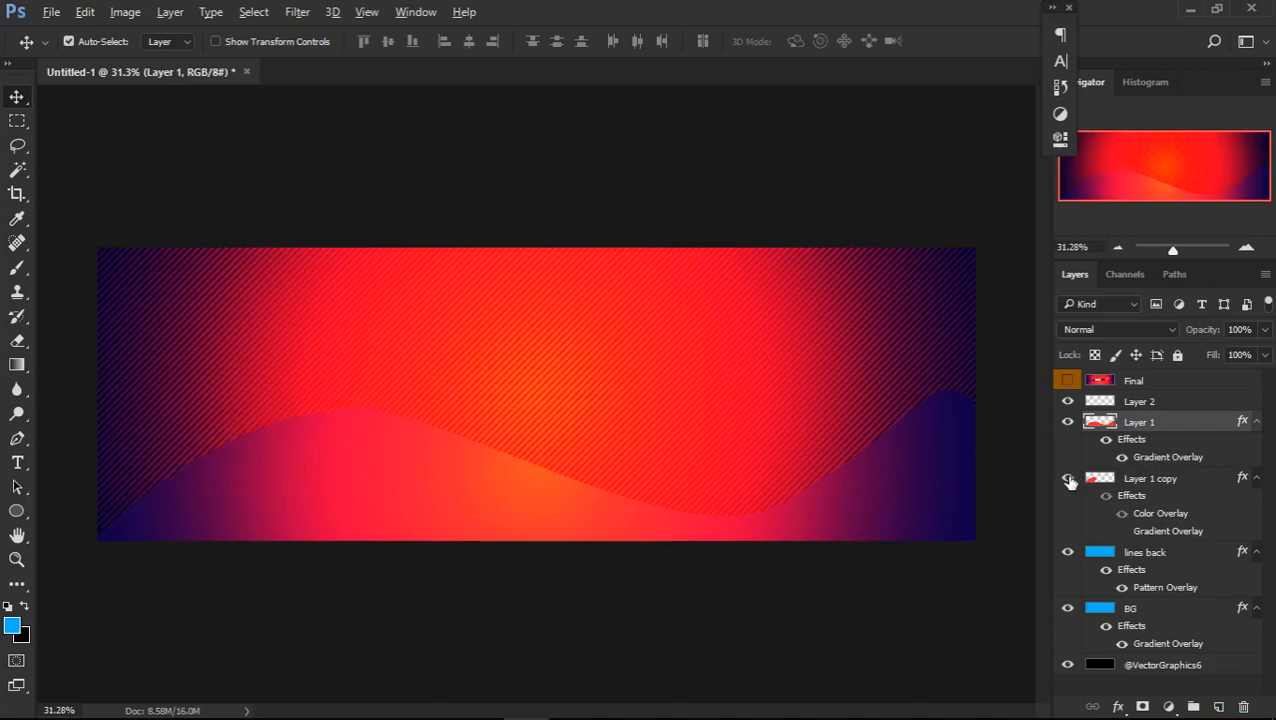
{"action": "left_click", "coordinate": [1140, 480]}
{"action": "left_click", "coordinate": [1160, 425]}
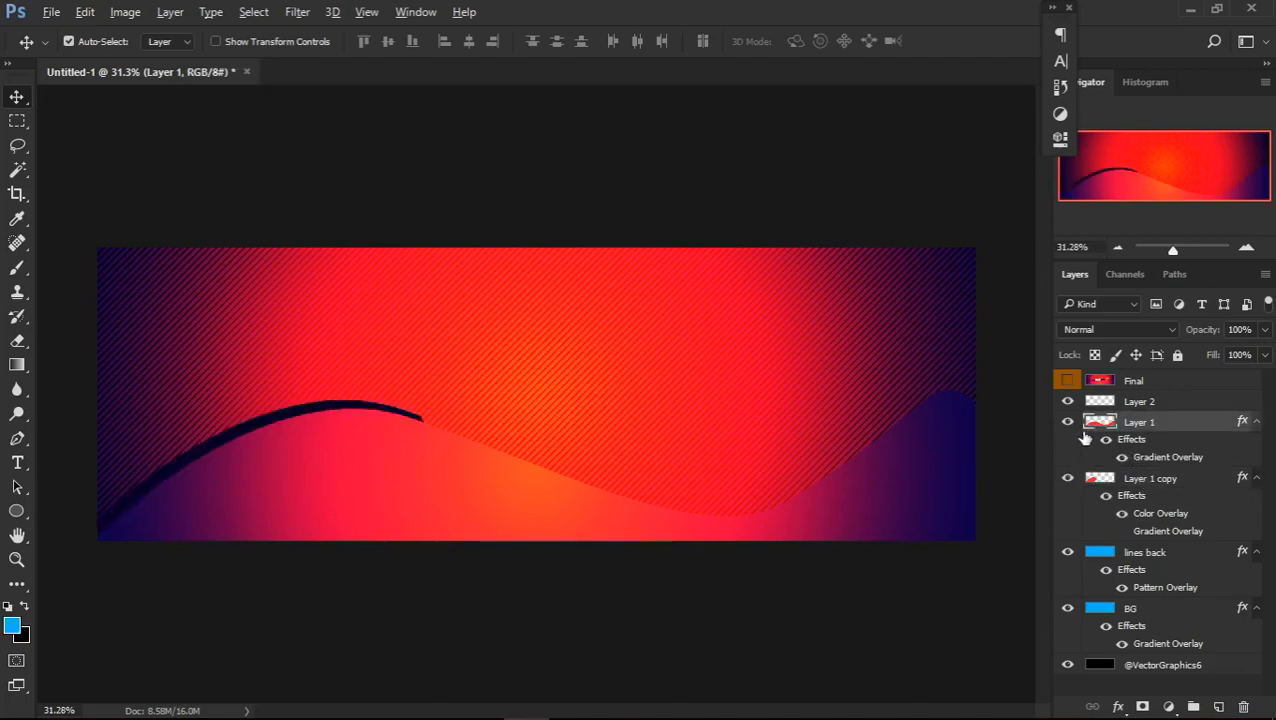
{"action": "key", "text": "ctrl+j"}
{"action": "left_click_drag", "start_coordinate": [1178, 427], "coordinate": [1183, 513]}
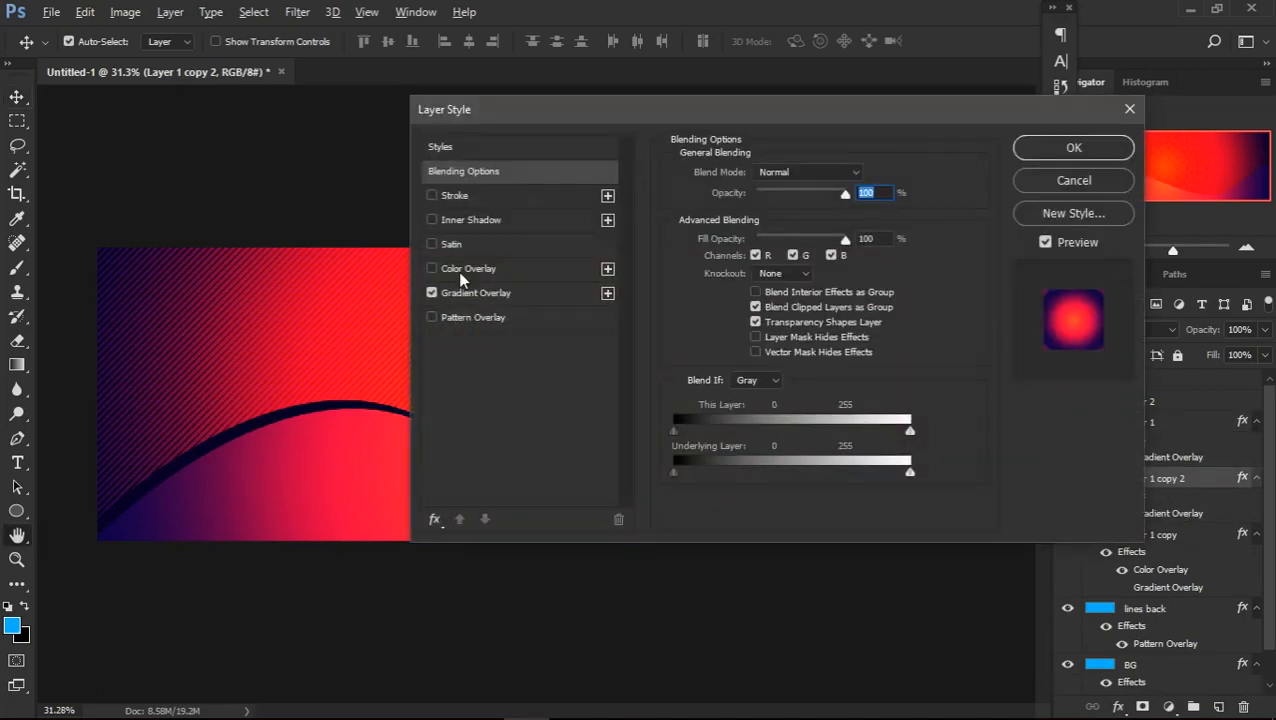
{"action": "left_click", "coordinate": [460, 269]}
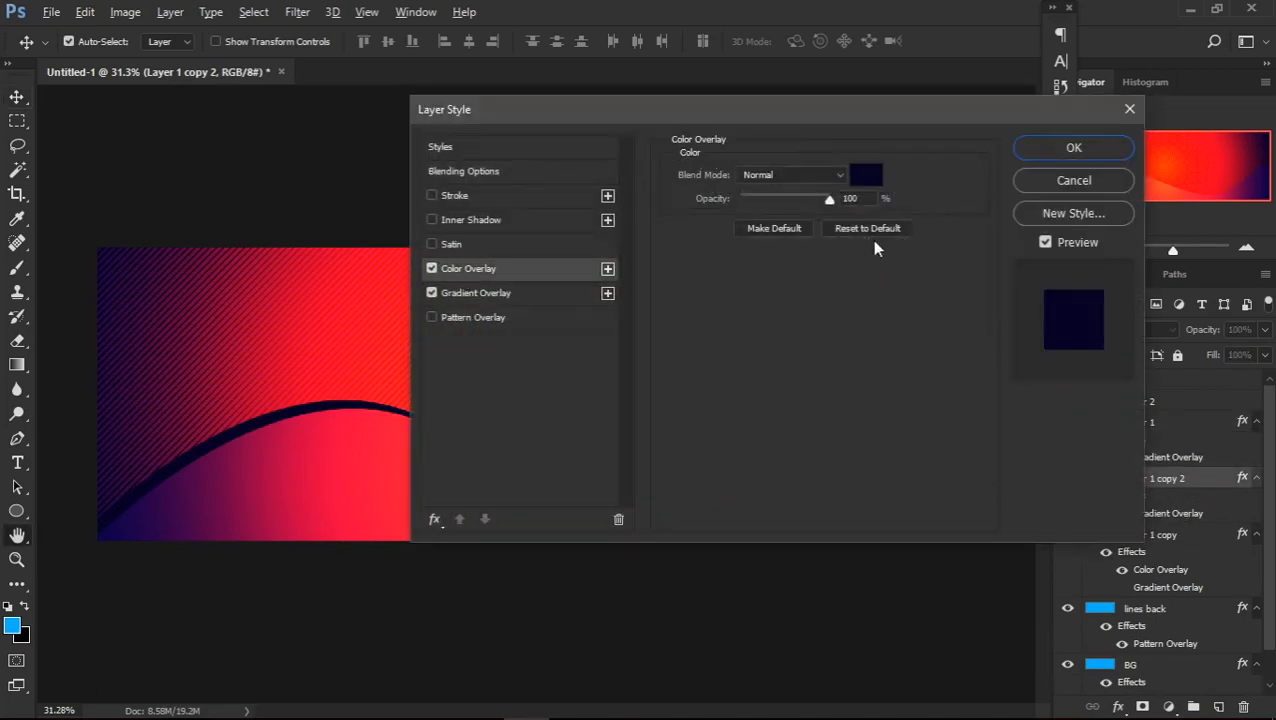
{"action": "left_click", "coordinate": [1024, 155]}
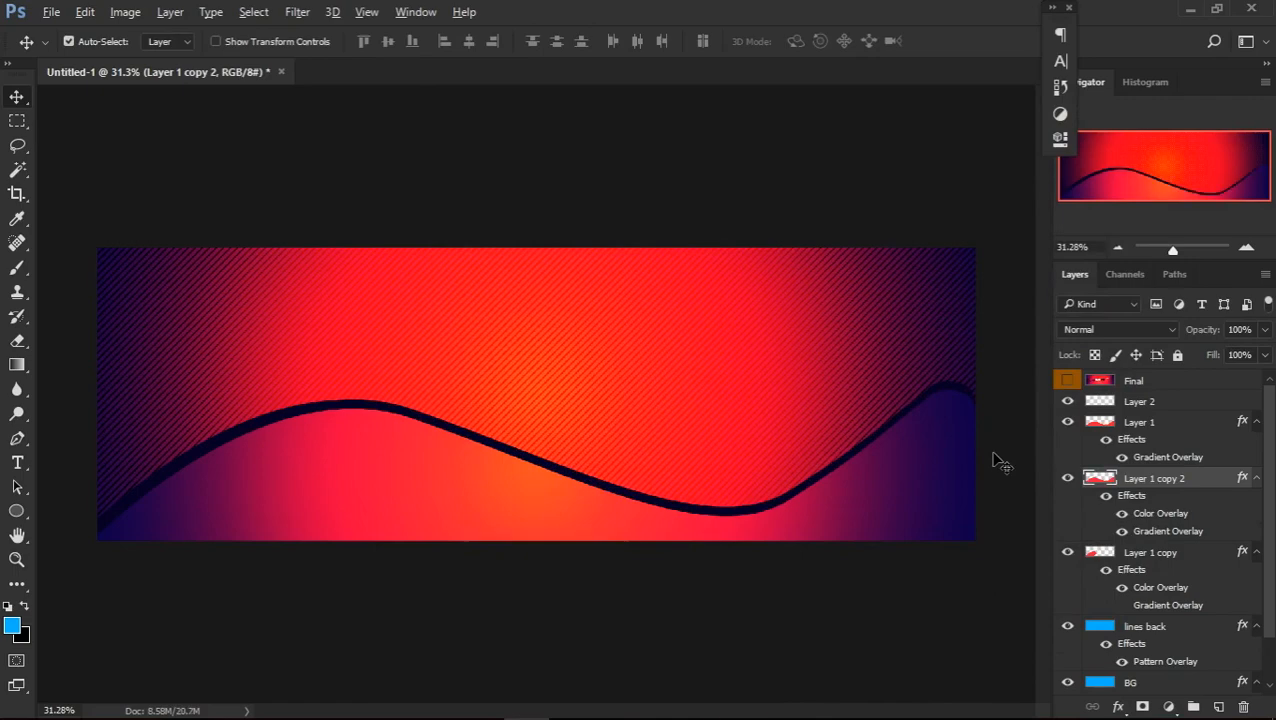
Try erasing the new dark band up to the start of the second rise, compare with Final, and undo the erasing
{"action": "key", "text": "e"}
{"action": "mouse_move", "coordinate": [680, 515]}
{"action": "left_mouse_down"}
{"action": "mouse_move", "coordinate": [666, 495]}
{"action": "mouse_move", "coordinate": [590, 470]}
{"action": "left_mouse_up"}
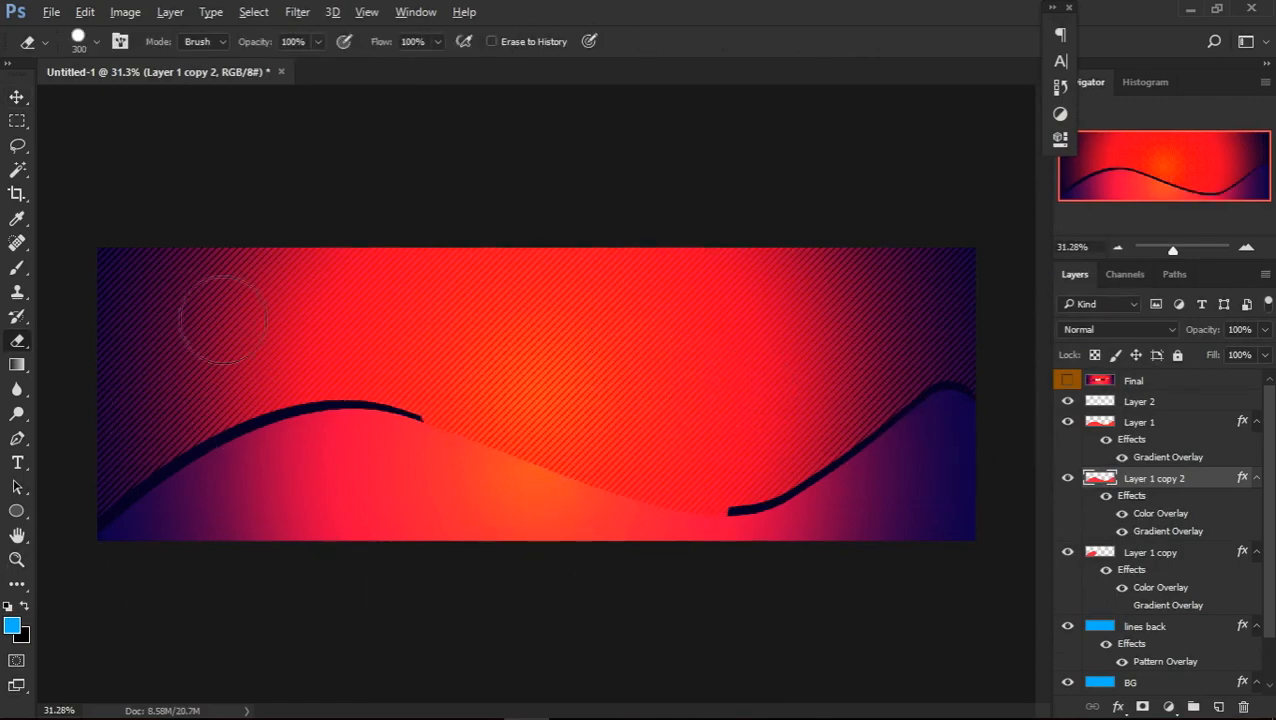
{"action": "left_click_drag", "start_coordinate": [738, 549], "coordinate": [695, 540]}
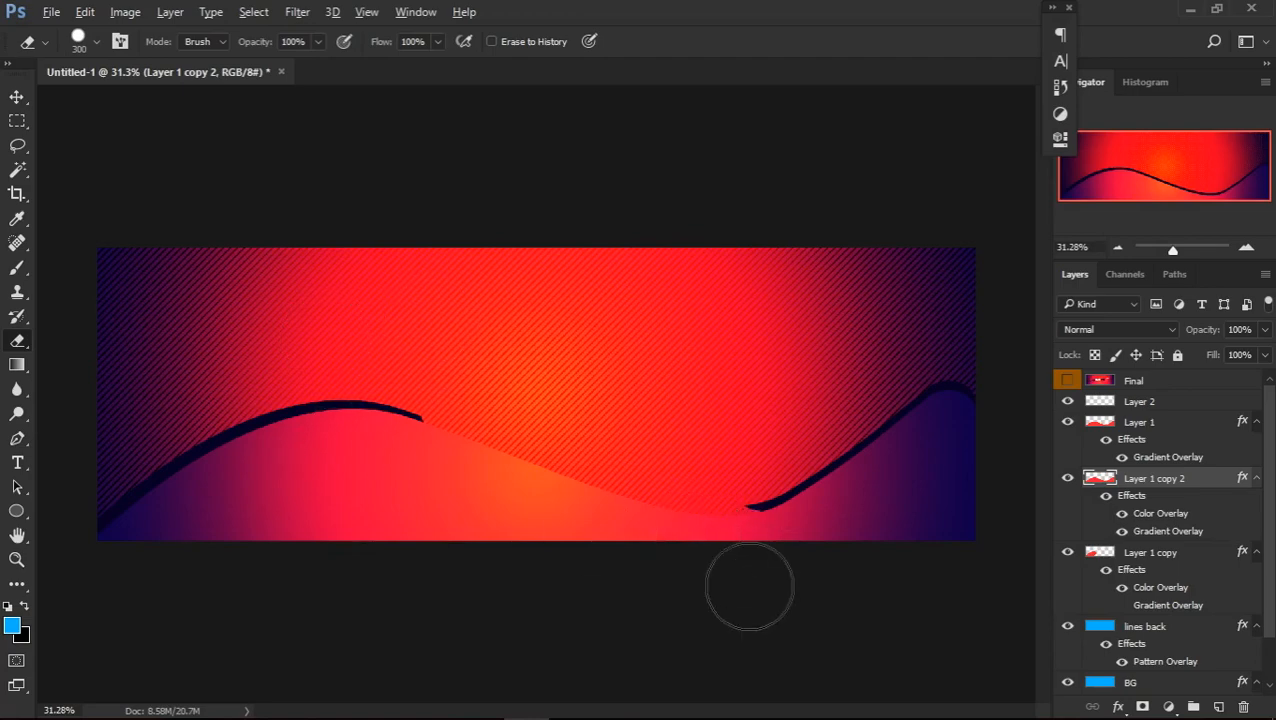
{"action": "left_click", "coordinate": [1067, 383]}
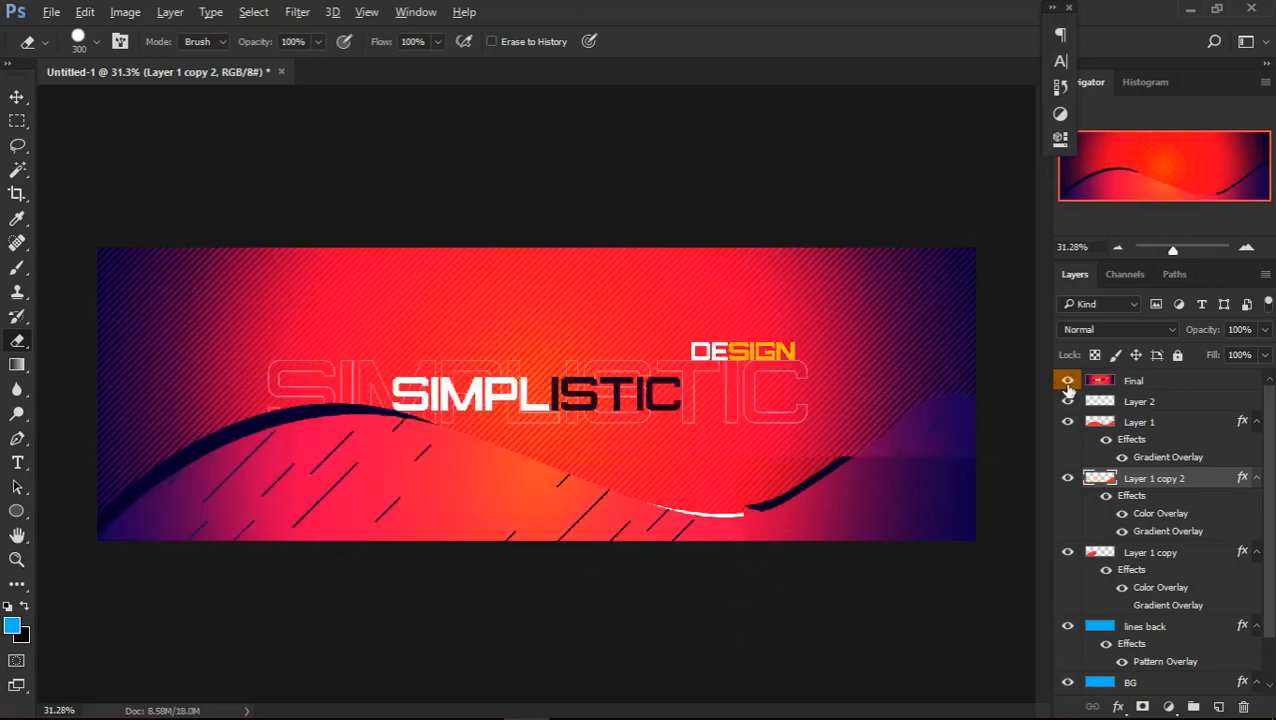
{"action": "left_click", "coordinate": [1067, 386]}
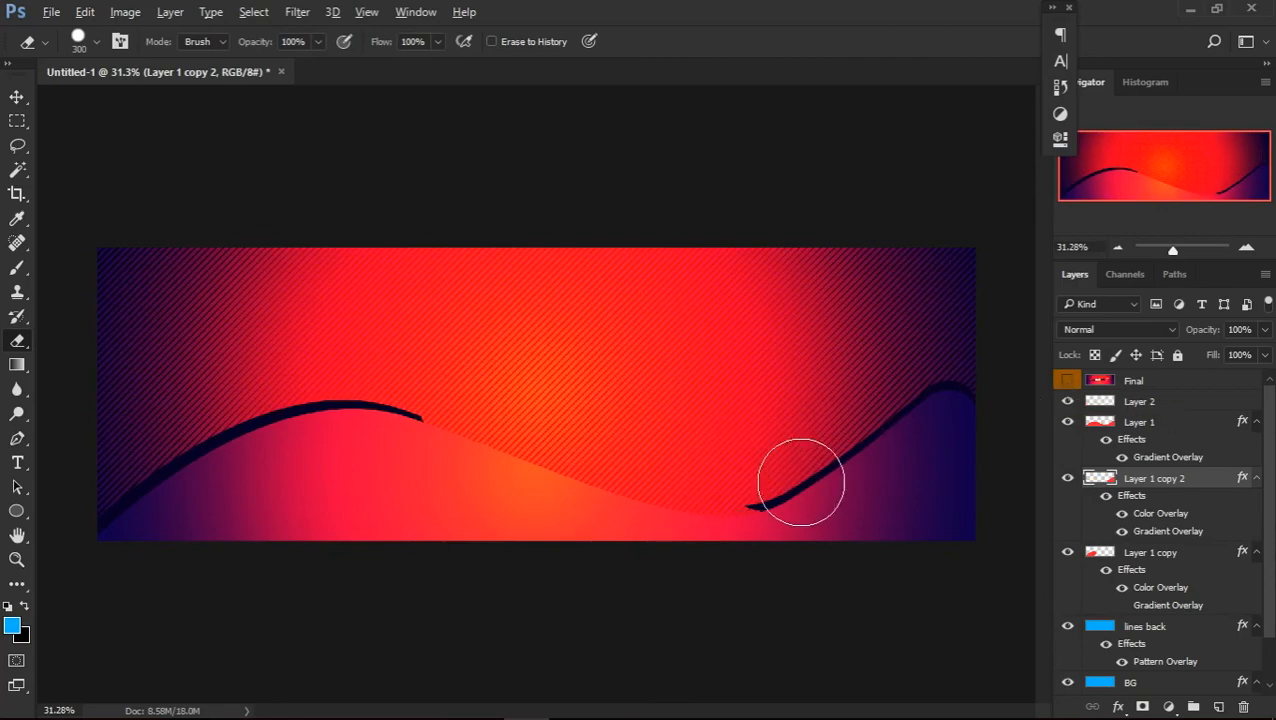
{"action": "key", "text": "ctrl+z"}
{"action": "key", "text": "ctrl+z"}
{"action": "key", "text": "ctrl+z"}
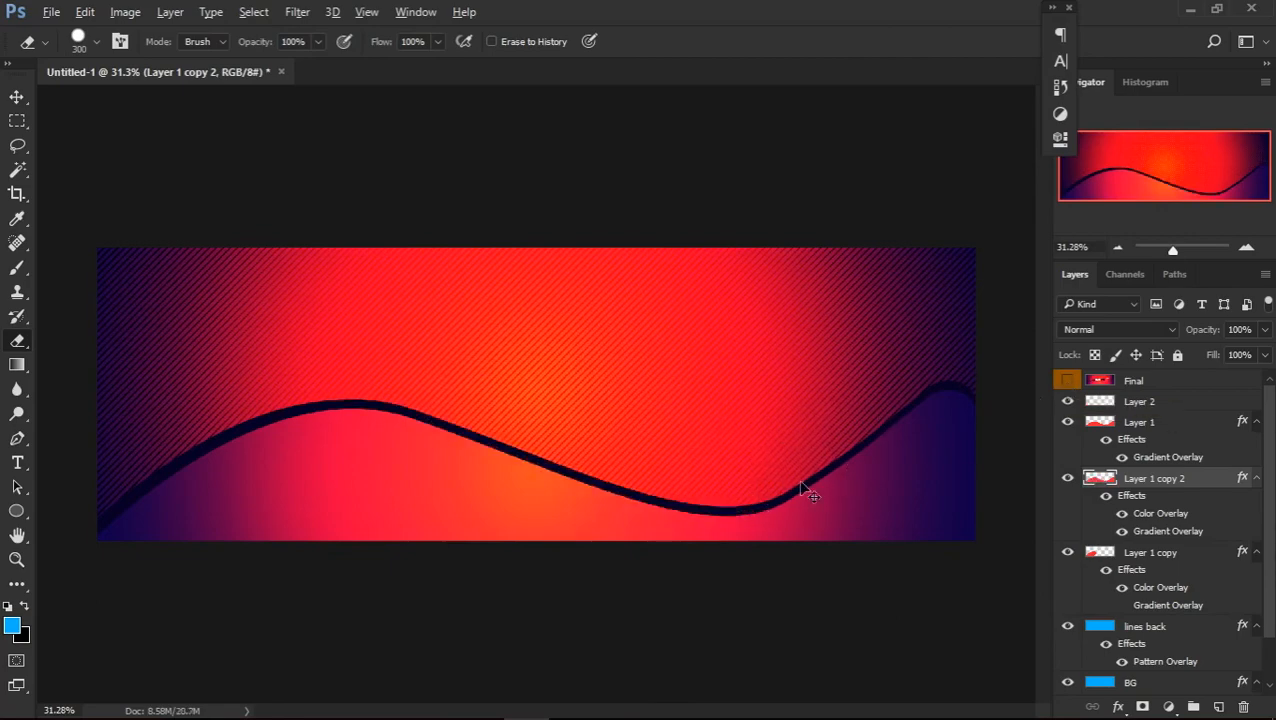
Undo the latest nudge of the navy copy beneath Layer 1, and toggle Layer 1's visibility to check the layers underneath
{"action": "key", "text": "ctrl+shift+z"}
{"action": "key", "text": "ctrl+shift+z"}
{"action": "key", "text": "ctrl+shift+z"}
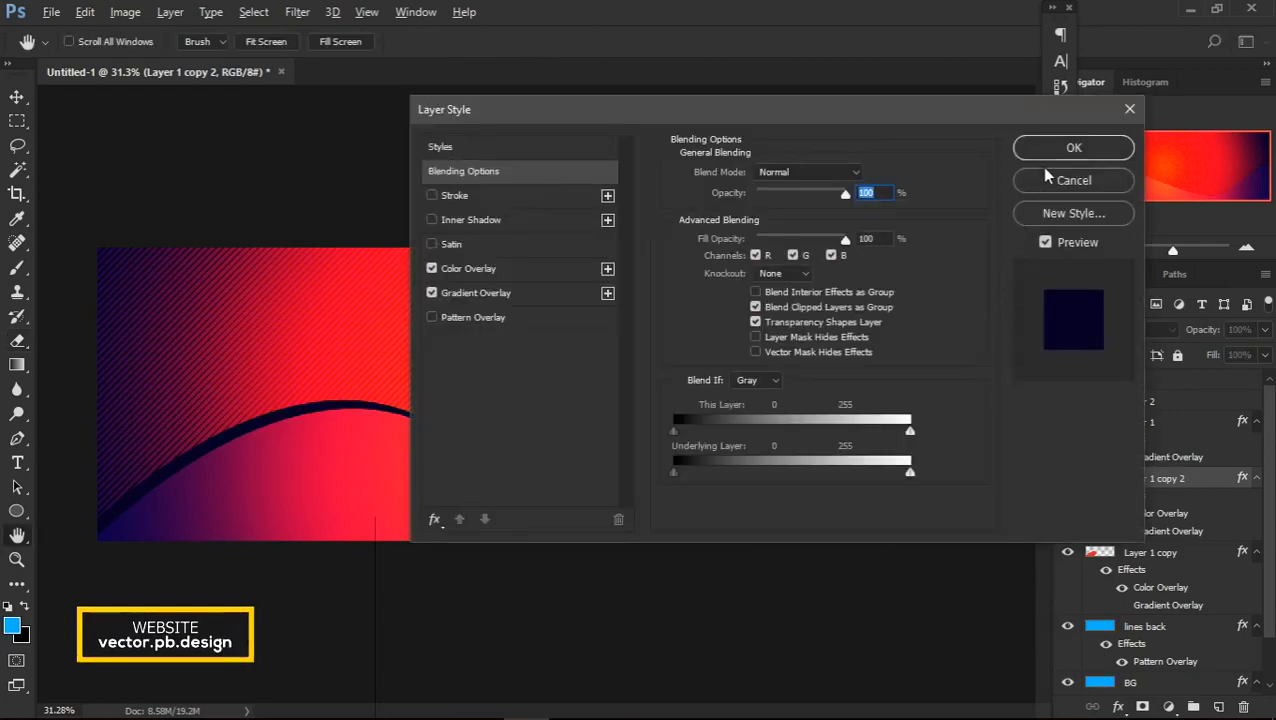
{"action": "left_click", "coordinate": [1097, 150]}
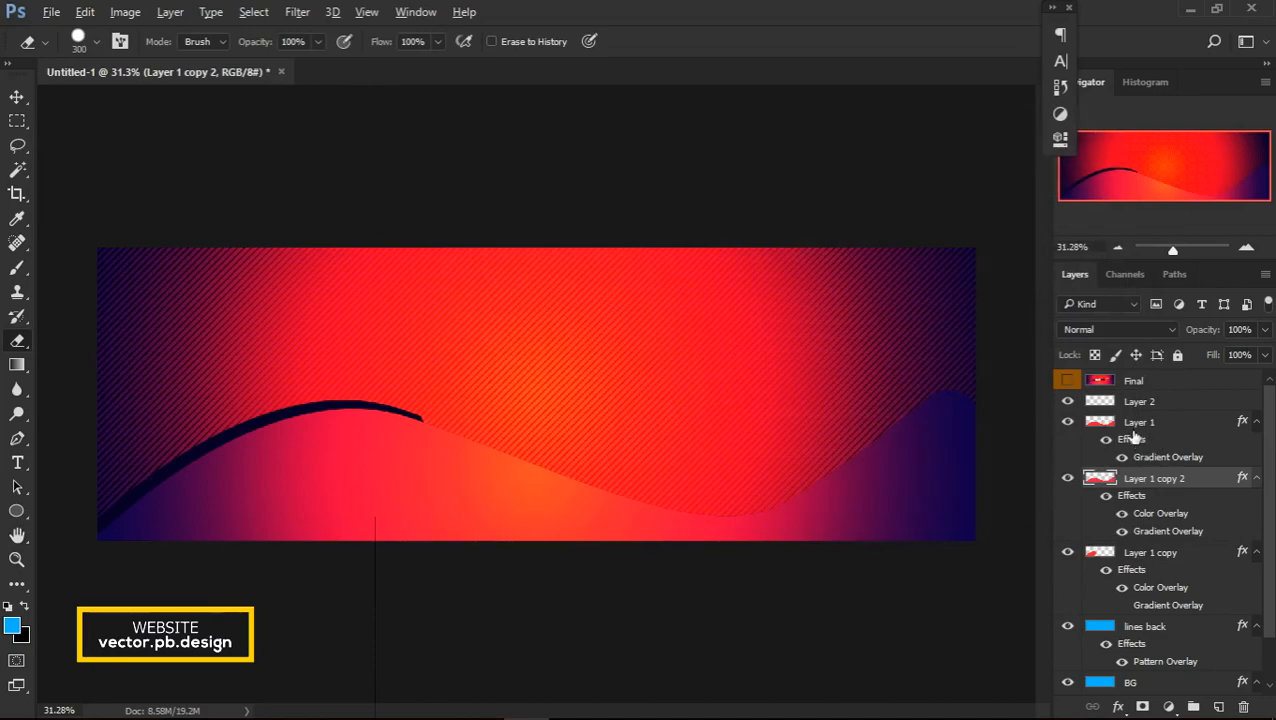
{"action": "left_click", "coordinate": [1069, 422]}
{"action": "left_click", "coordinate": [1068, 422]}
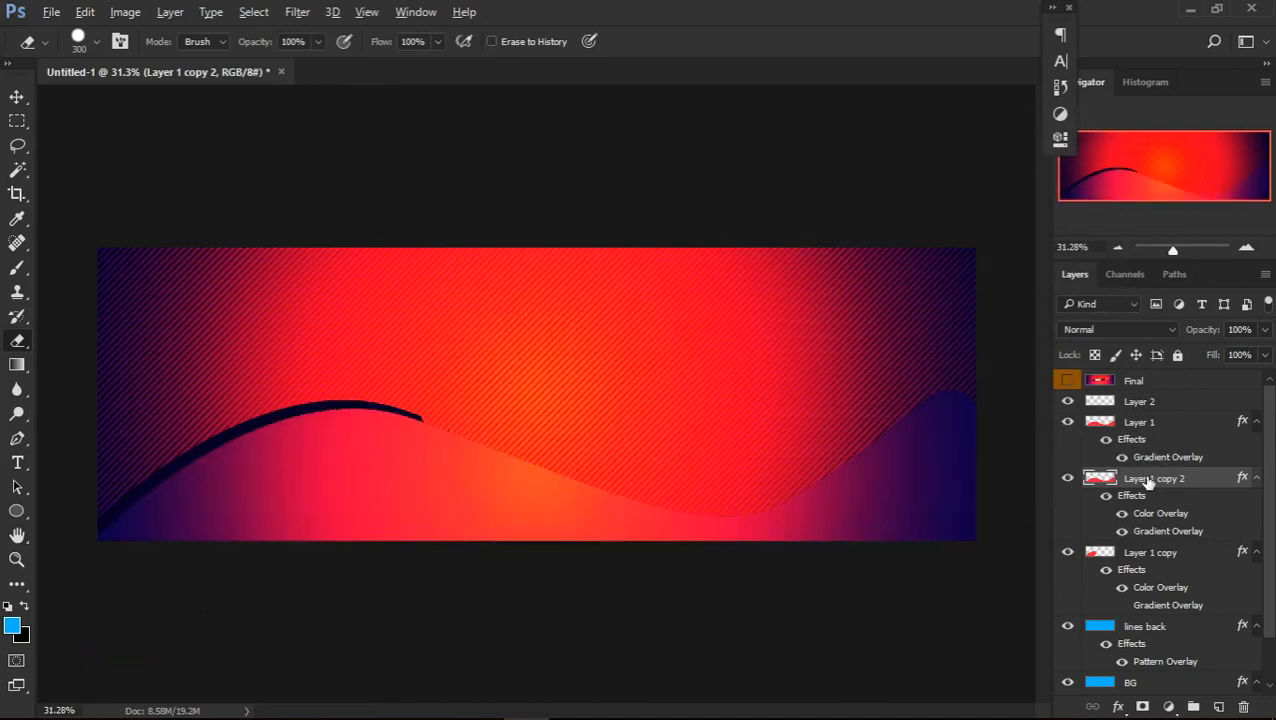
Nudge the navy Layer 1 copy 2 upward until a dark band shows along the whole wave edge
{"action": "key", "text": "v"}
{"action": "key", "text": "shift+Up"}
{"action": "key", "text": "shift+Up"}
{"action": "key", "text": "shift+Up"}
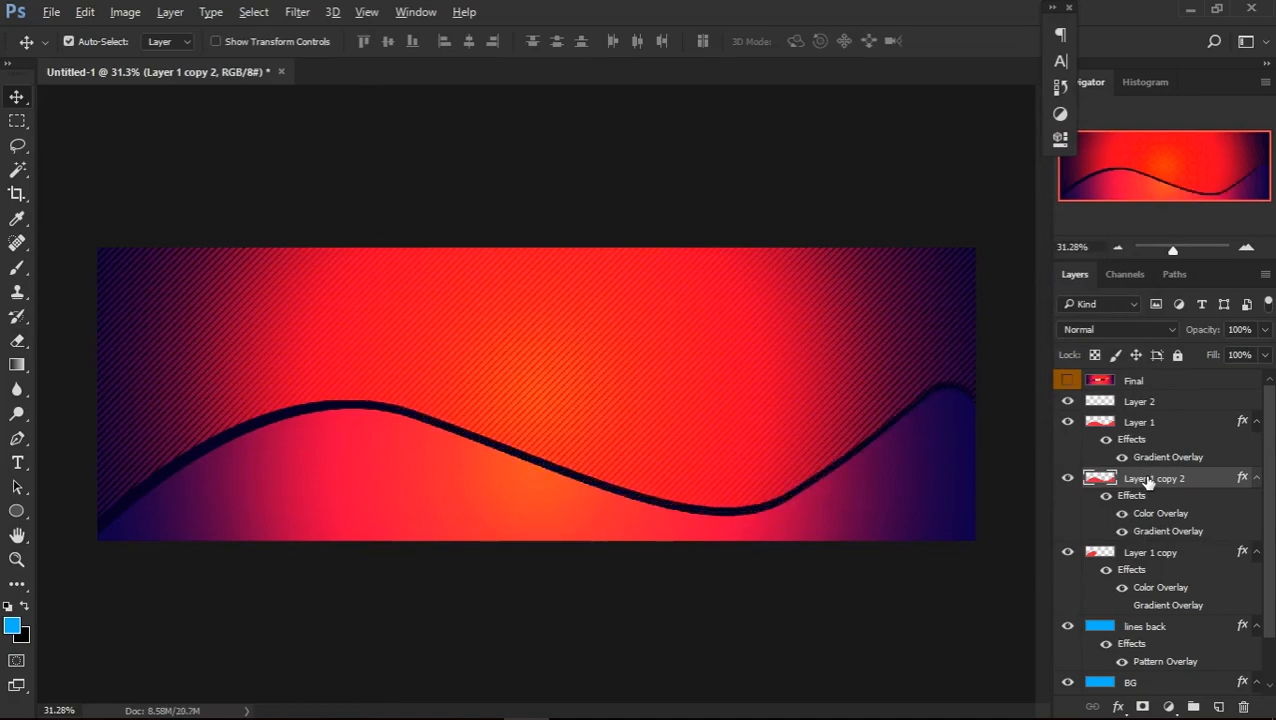
Erase the navy band over the second crest and the first downslope, leaving it only along the valley and start of the second rise
{"action": "key", "text": "e"}
{"action": "left_click_drag", "start_coordinate": [928, 328], "coordinate": [934, 442]}
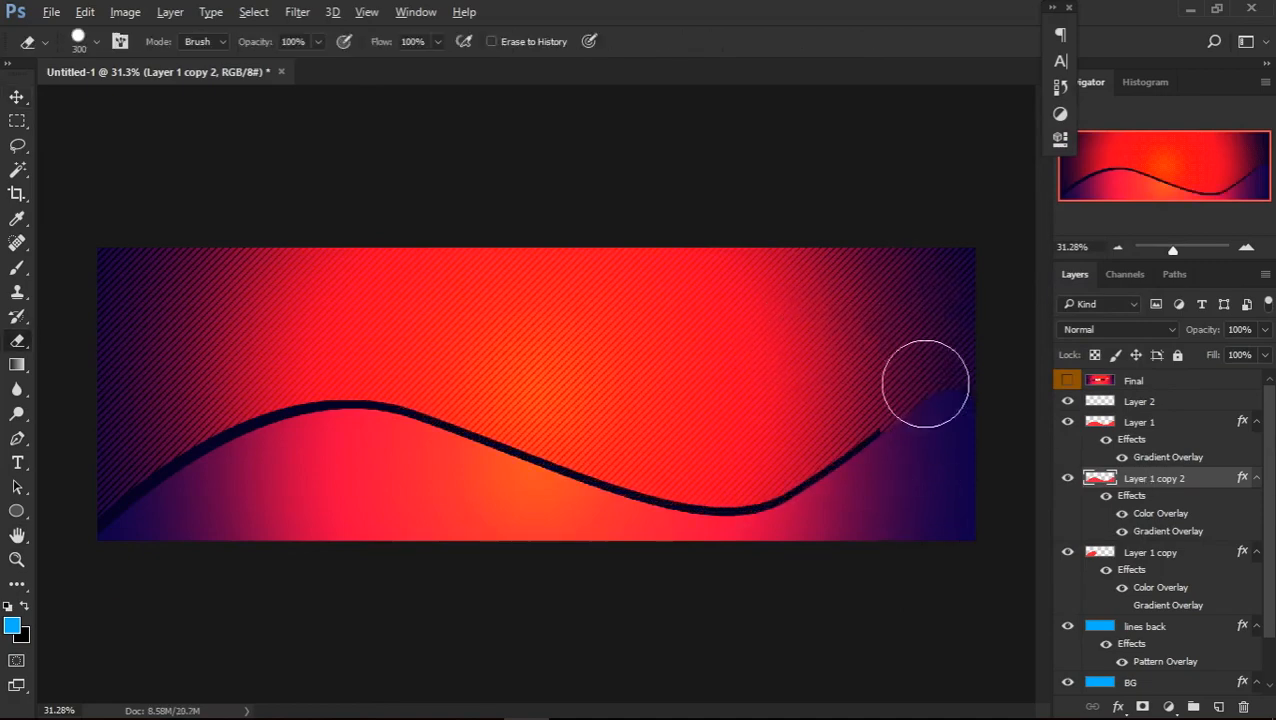
{"action": "left_click_drag", "start_coordinate": [468, 395], "coordinate": [478, 500]}
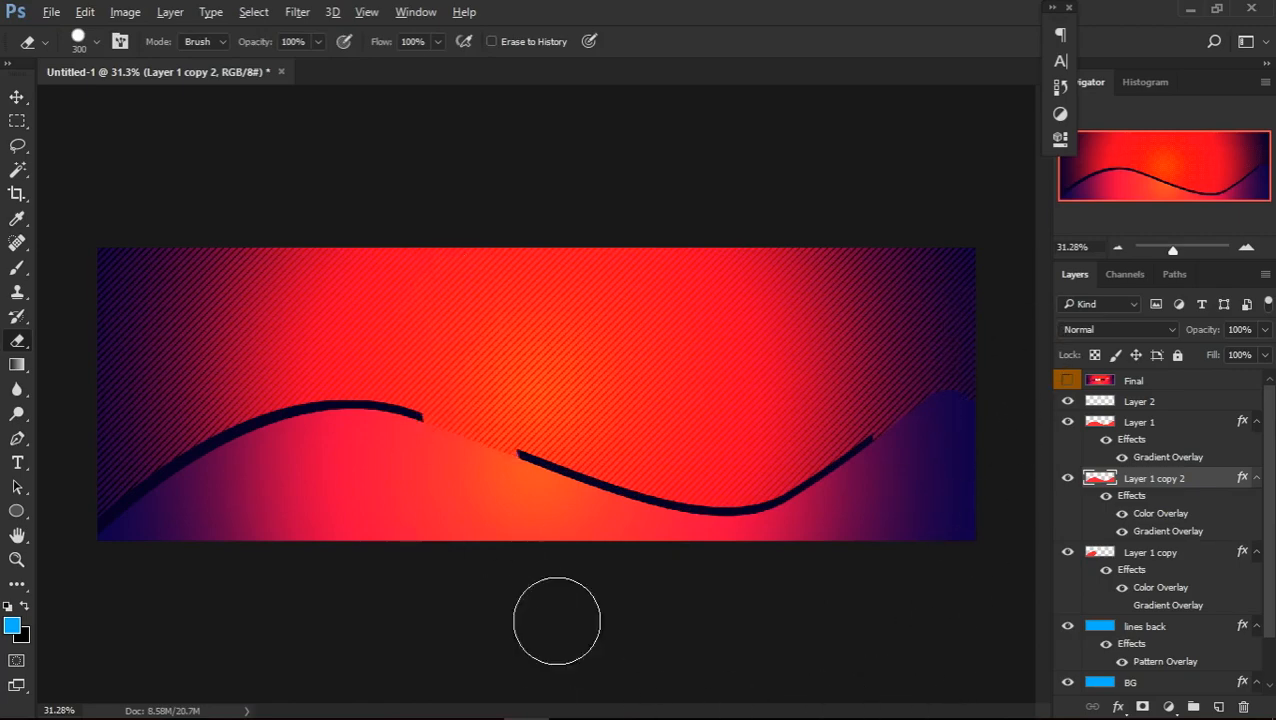
{"action": "left_click_drag", "start_coordinate": [536, 550], "coordinate": [541, 421]}
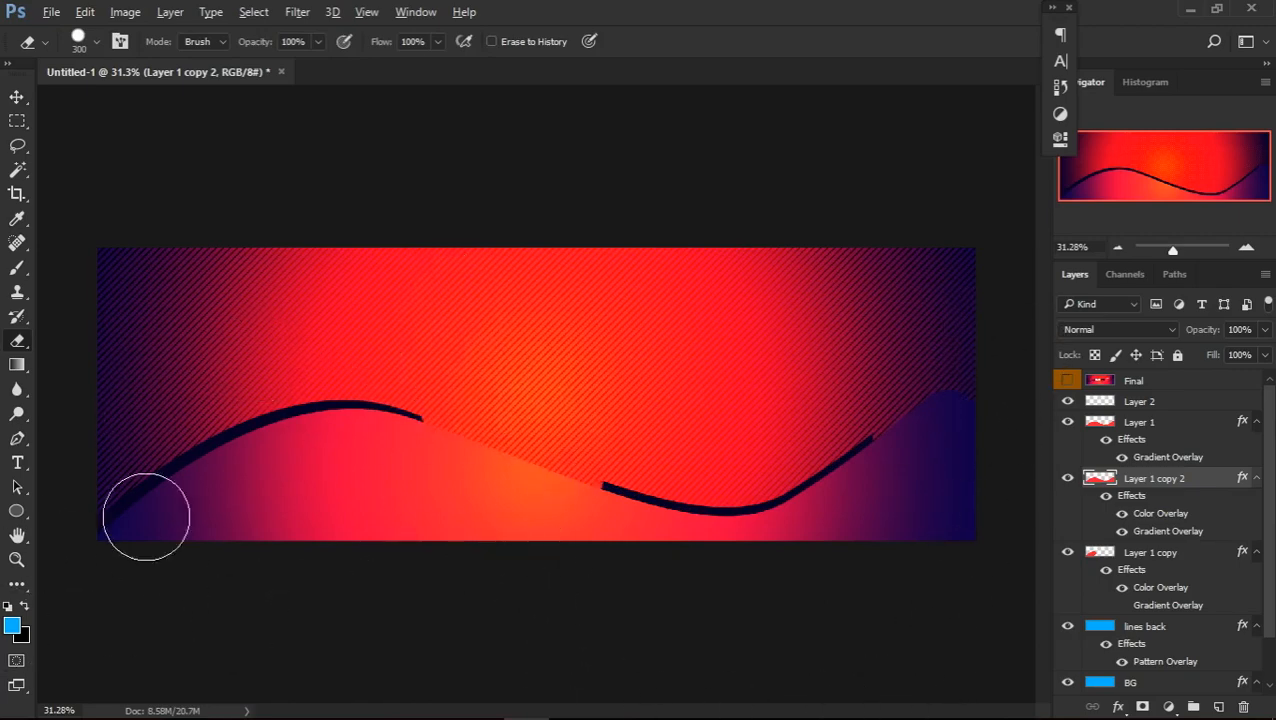
{"action": "key", "text": "v"}
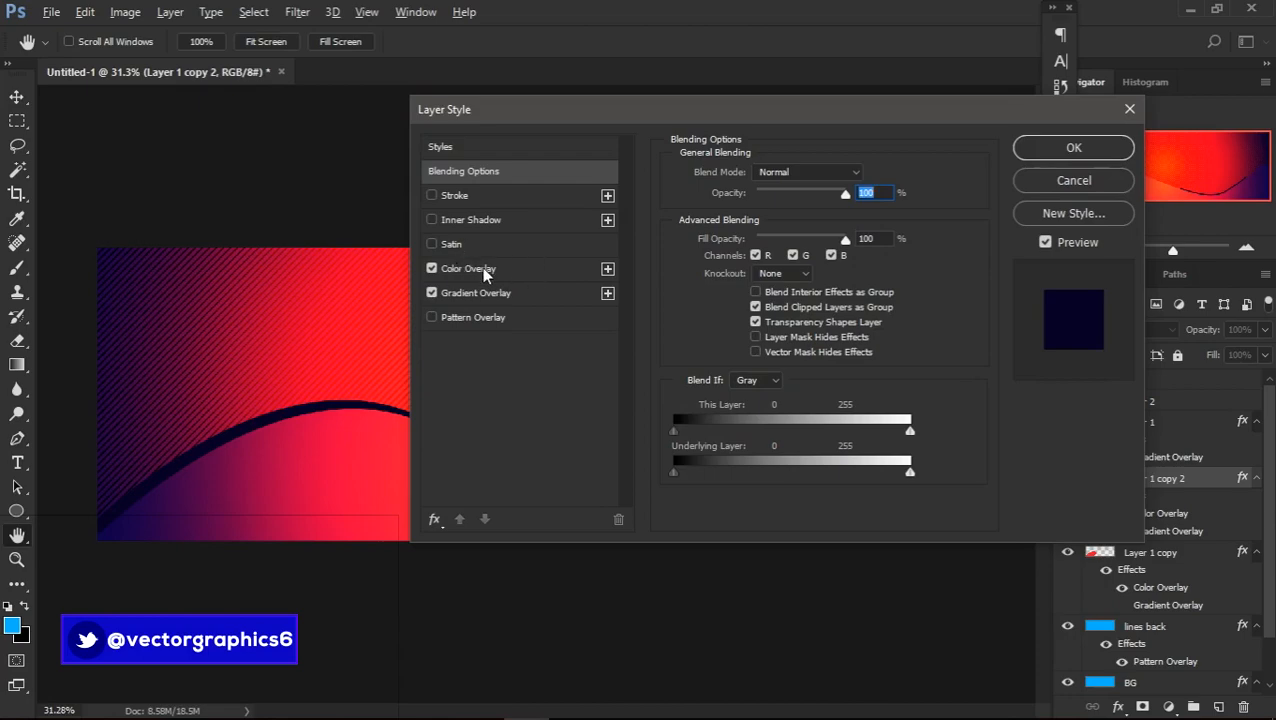
Change the valley band's colour overlay to white and compare the result with the Final reference
{"action": "left_click", "coordinate": [485, 270]}
{"action": "left_click", "coordinate": [863, 176]}
{"action": "left_click_drag", "start_coordinate": [869, 239], "coordinate": [722, 175]}
{"action": "left_click", "coordinate": [1147, 166]}
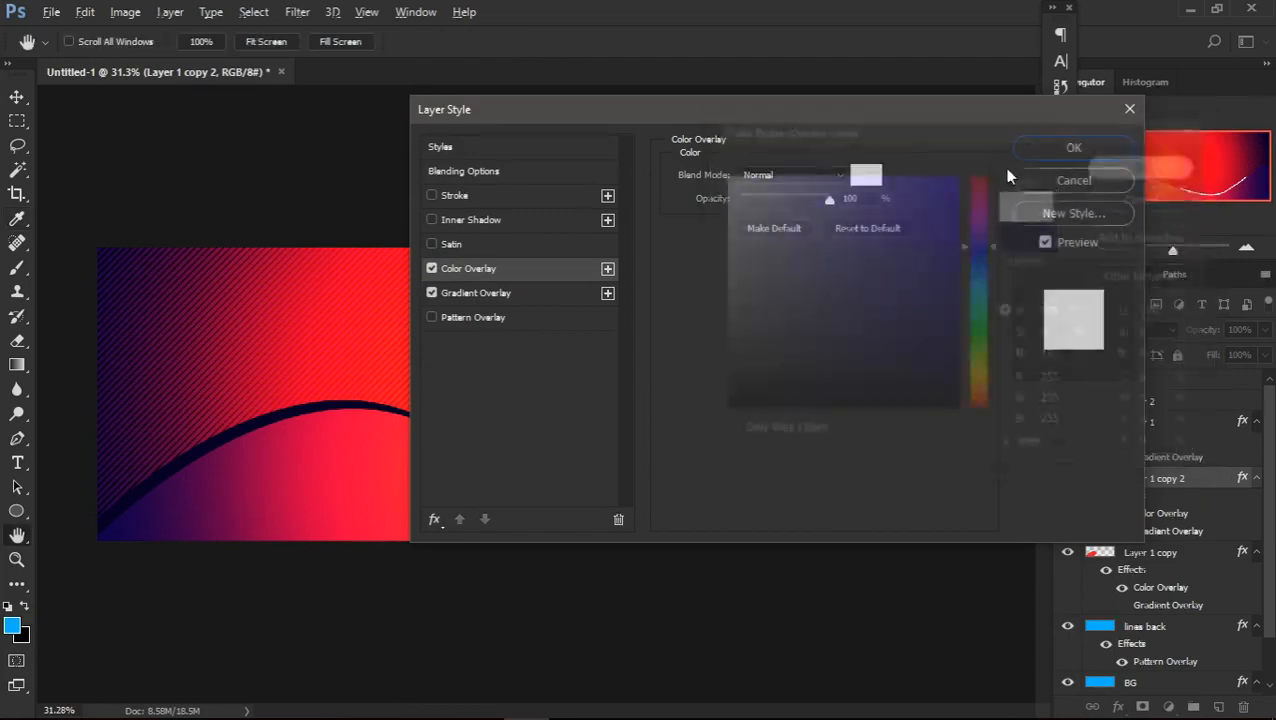
{"action": "left_click", "coordinate": [1056, 154]}
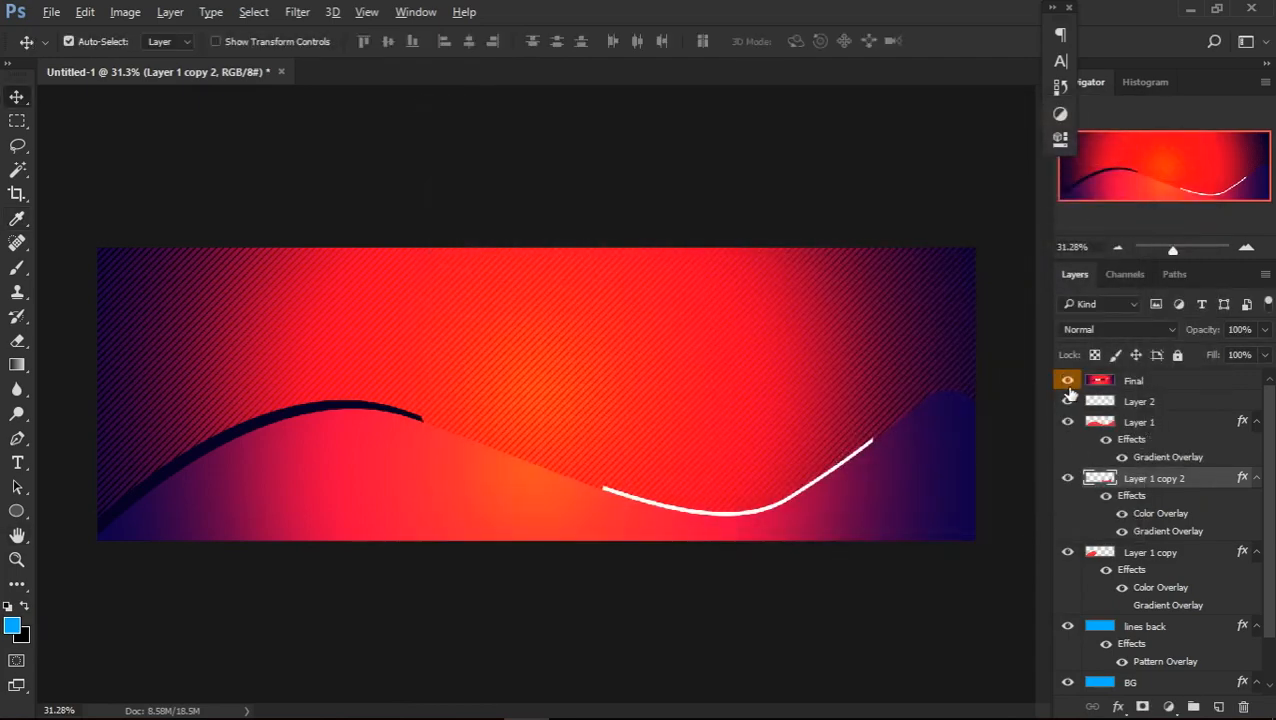
{"action": "left_click", "coordinate": [1068, 386]}
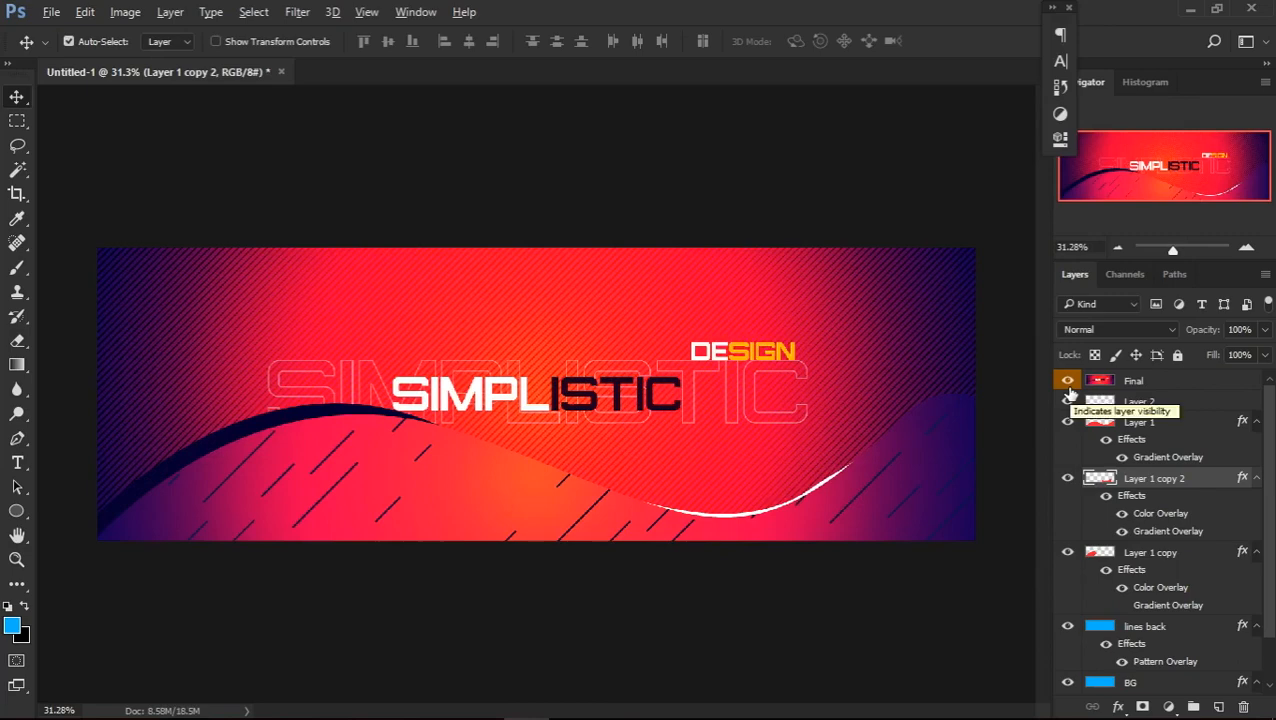
{"action": "left_click", "coordinate": [1068, 386]}
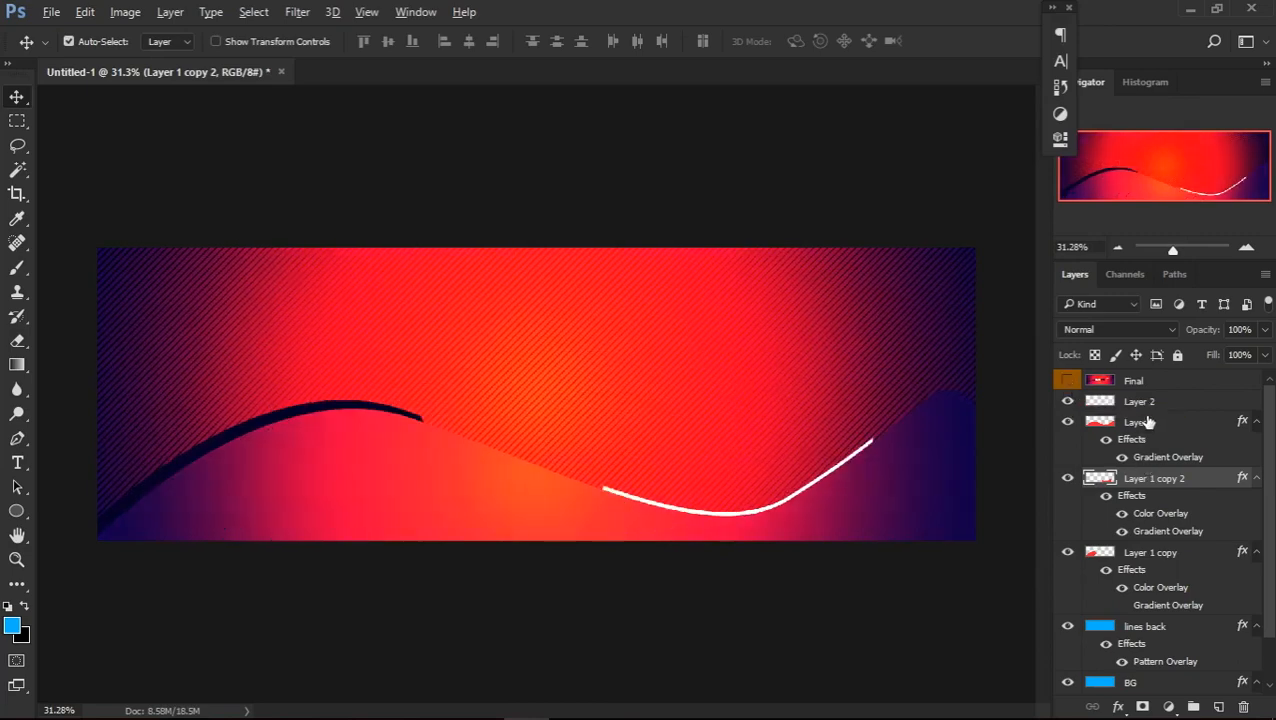
Duplicate Layer 1 and keep the original beneath it as a hidden layer renamed Back
{"action": "left_click", "coordinate": [1148, 423]}
{"action": "left_click", "coordinate": [1069, 426]}
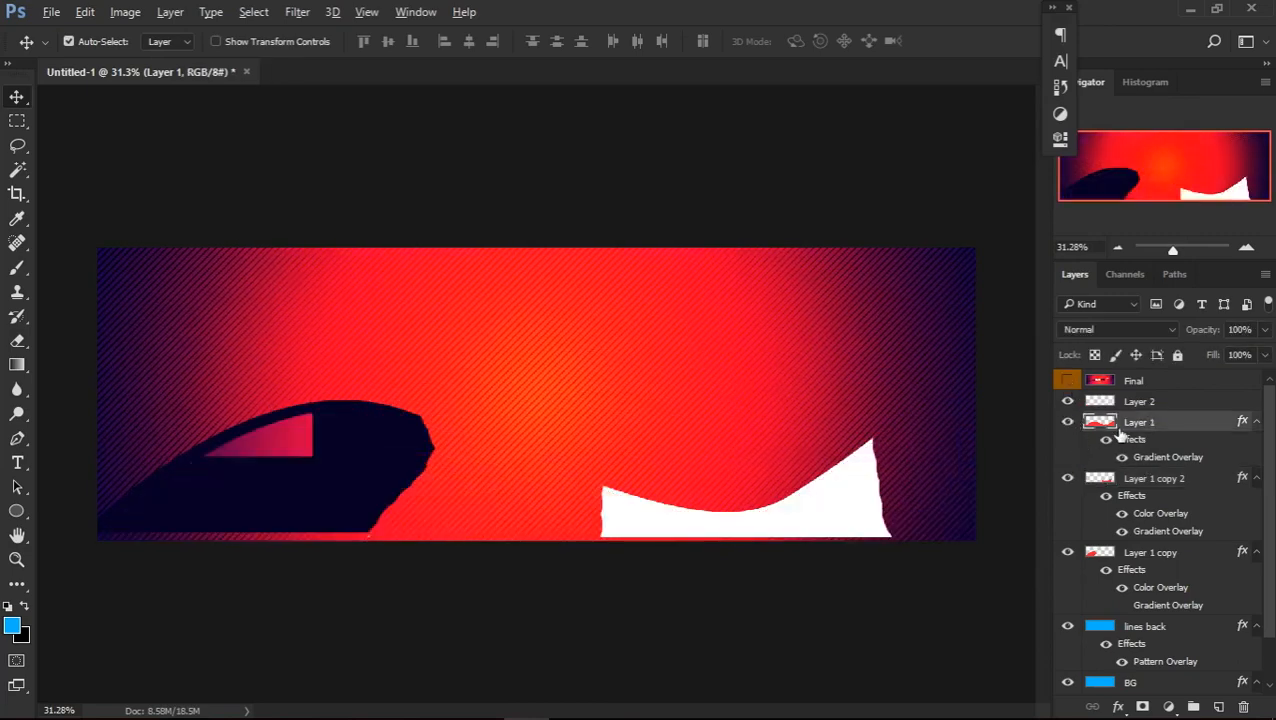
{"action": "left_click", "coordinate": [1069, 422]}
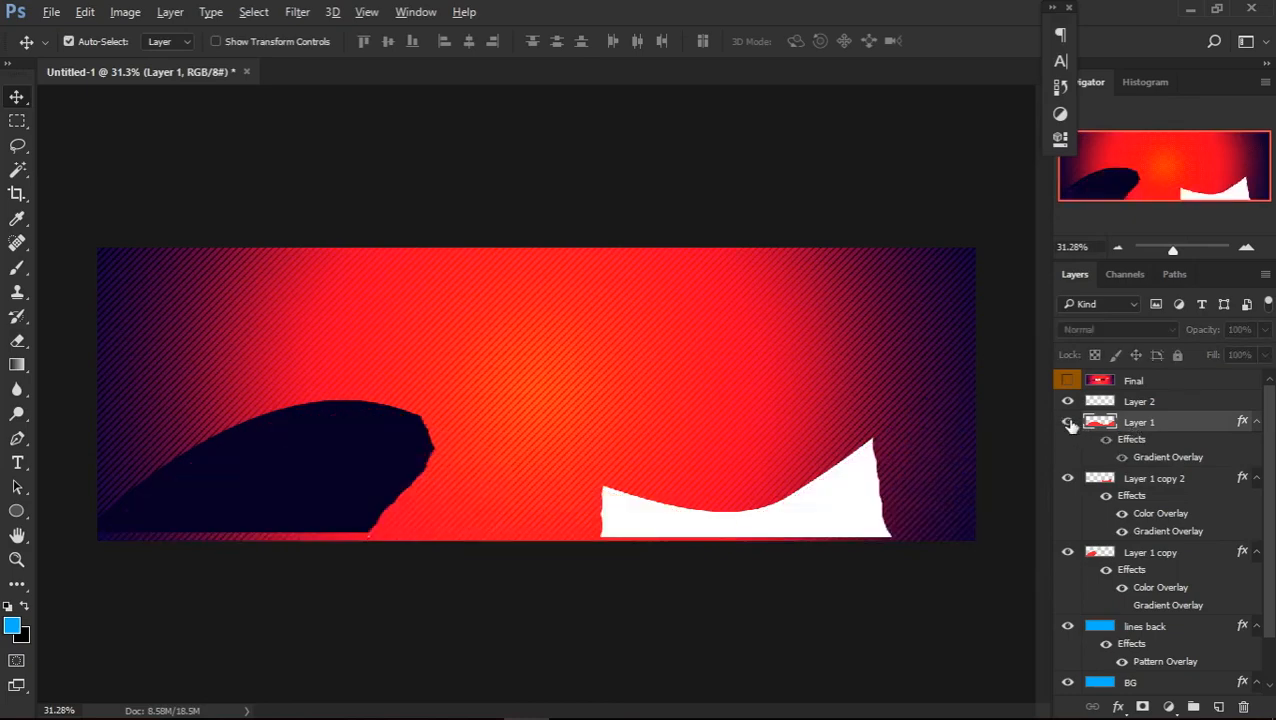
{"action": "left_click", "coordinate": [1069, 423]}
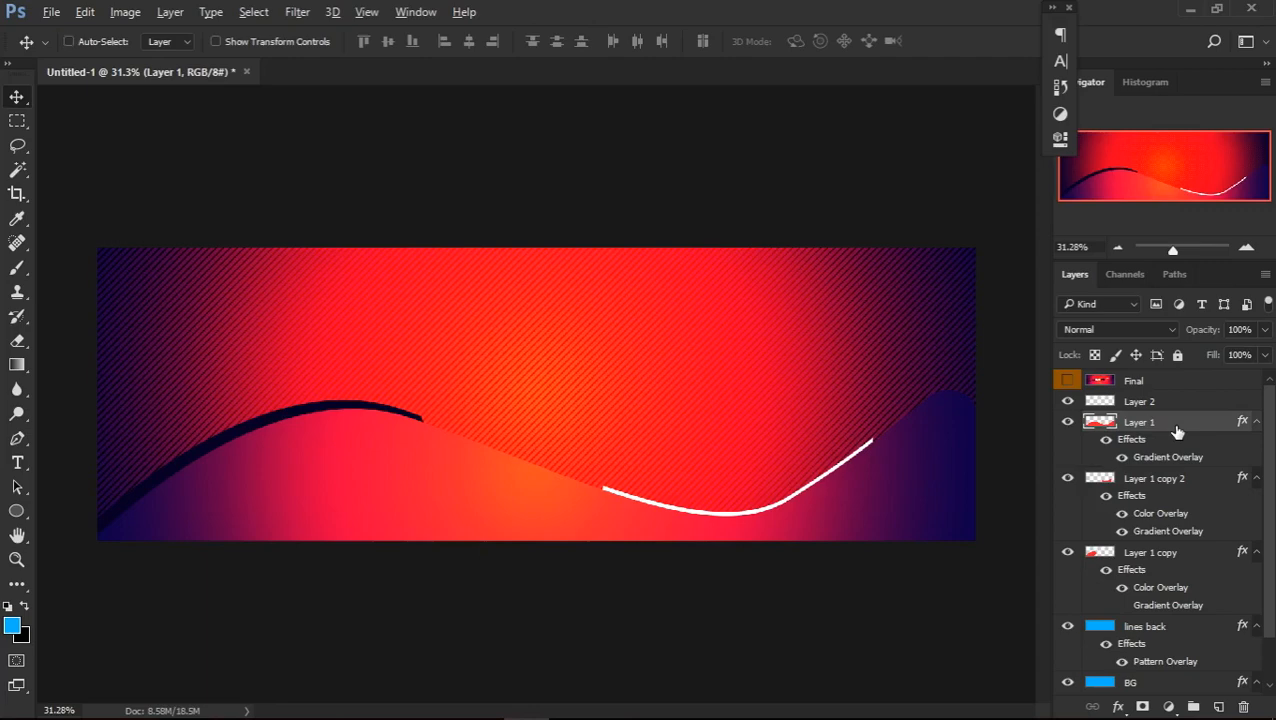
{"action": "key", "text": "ctrl+j"}
{"action": "double_click", "coordinate": [1140, 478]}
{"action": "key", "text": "BackSpace"}
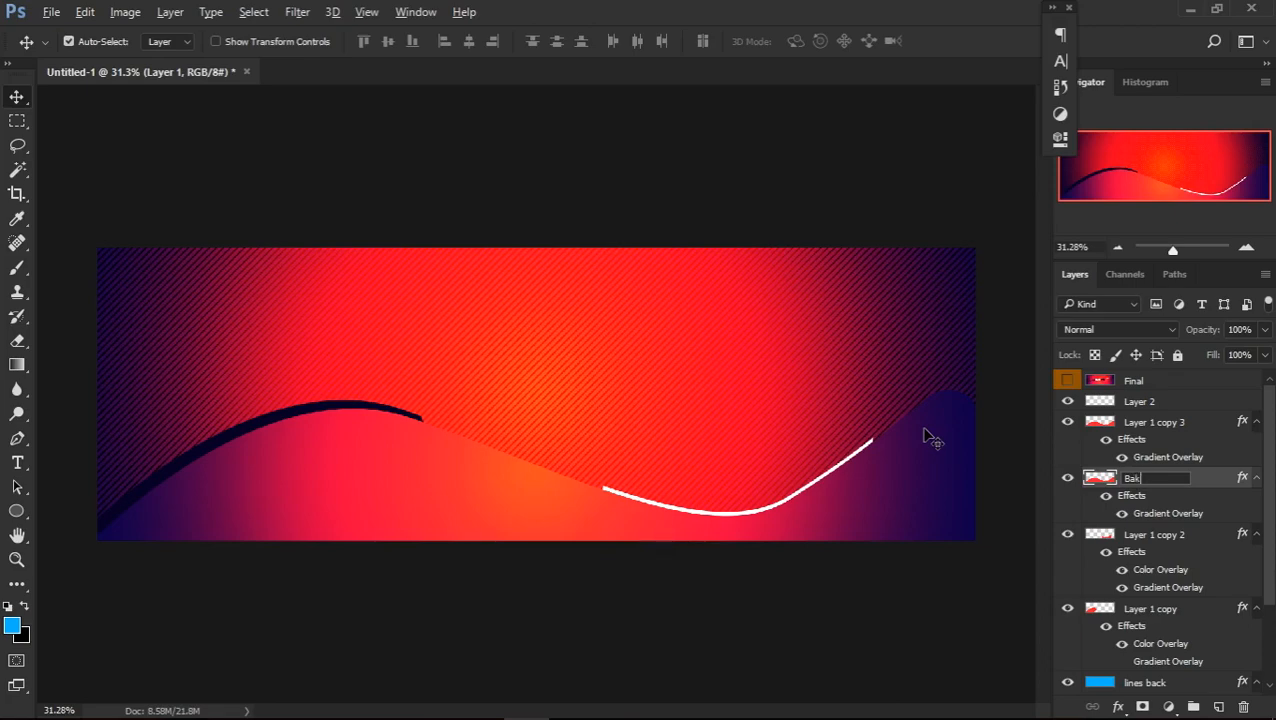
{"action": "type", "text": "k"}
{"action": "key", "text": "Return"}
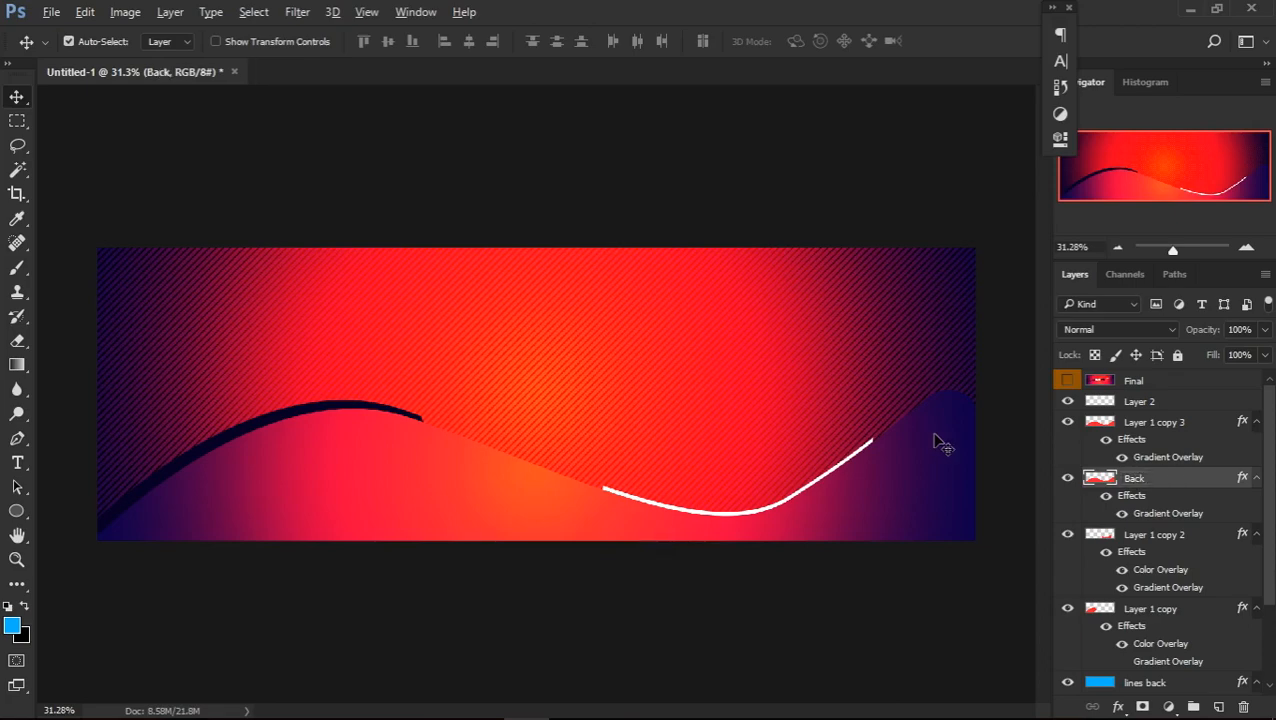
Rasterize the layer style of Layer 1 copy 3 and add a new empty layer clipped to it
{"action": "left_click", "coordinate": [1146, 427]}
{"action": "right_click", "coordinate": [1146, 427]}
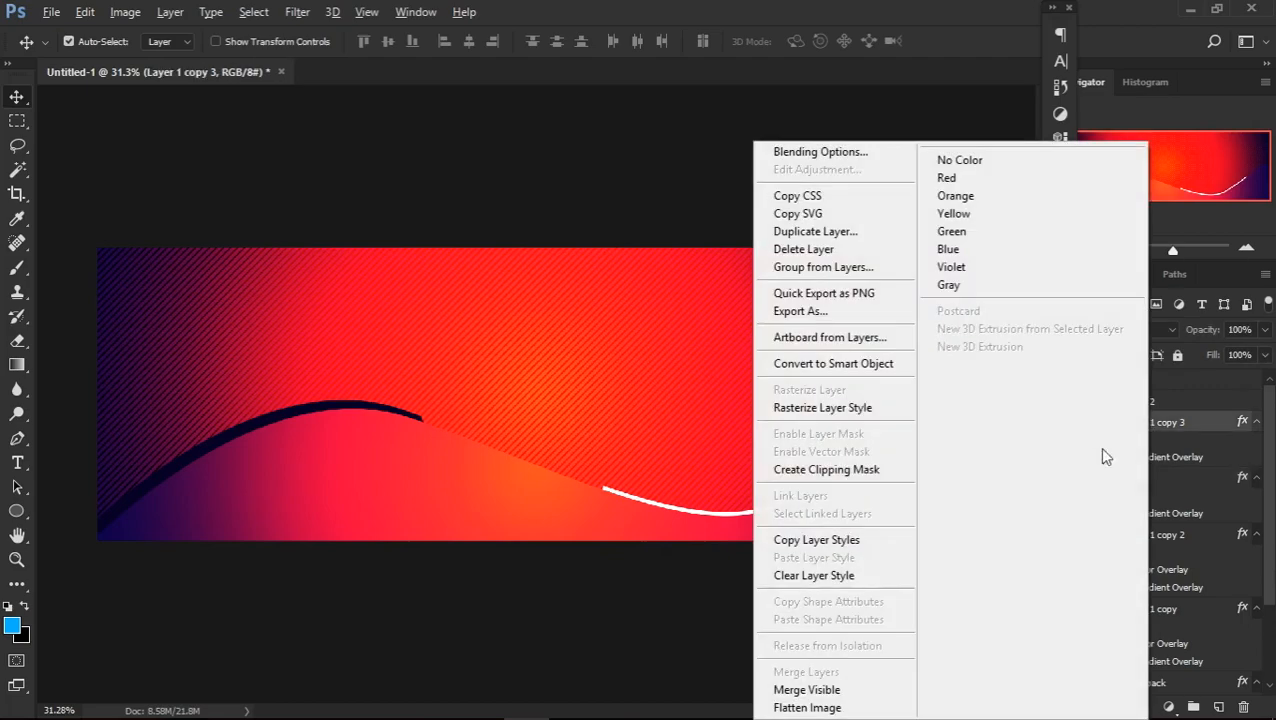
{"action": "left_click", "coordinate": [866, 407]}
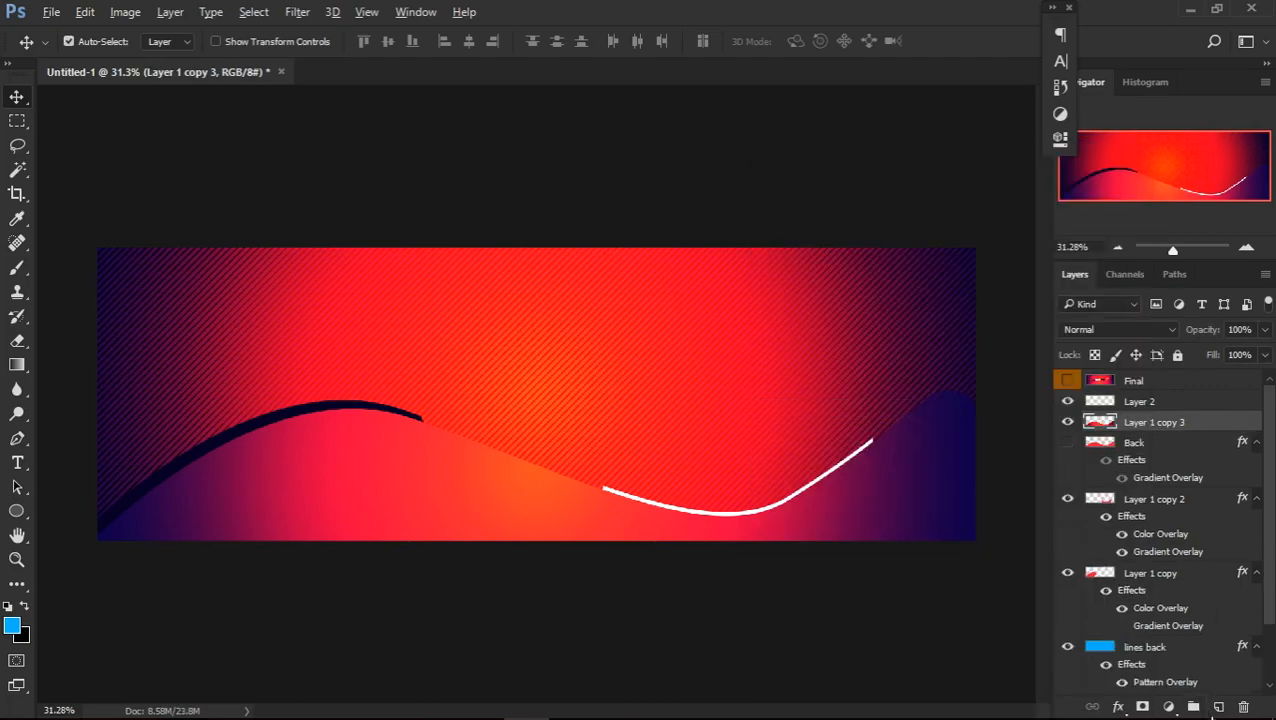
{"action": "left_click", "coordinate": [1218, 707]}
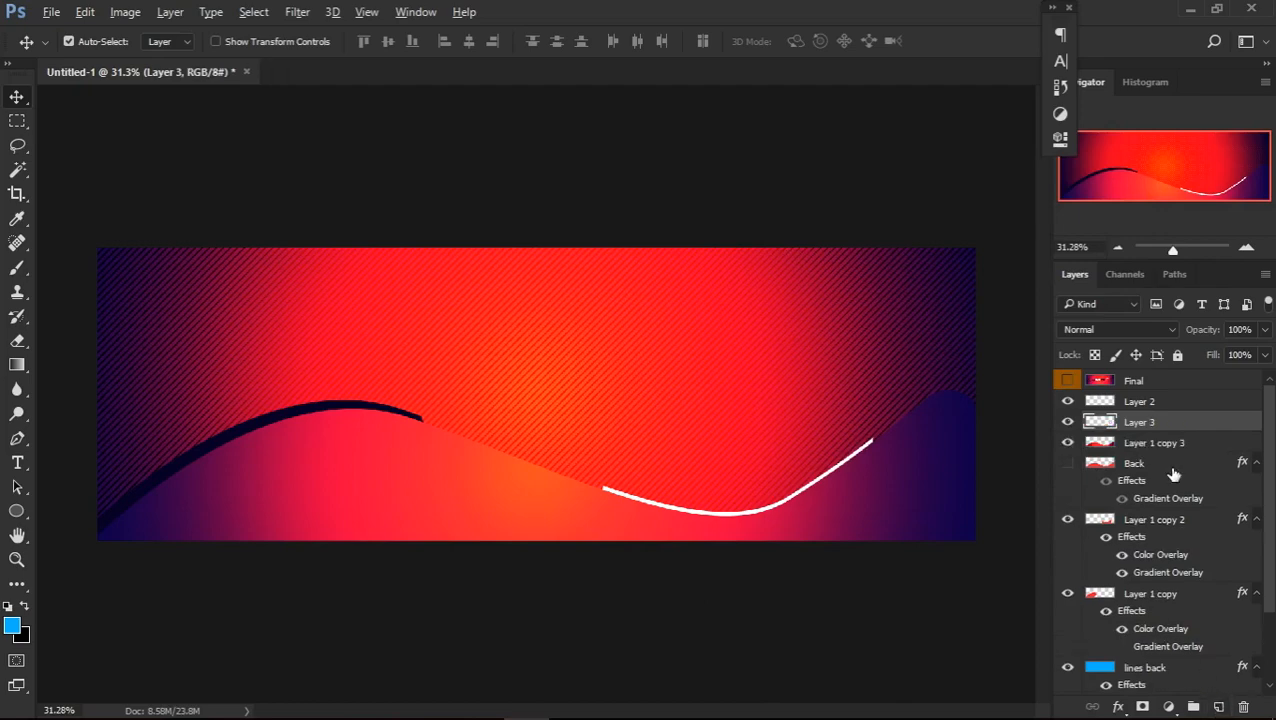
{"action": "right_click", "coordinate": [1163, 430]}
{"action": "left_click", "coordinate": [870, 466]}
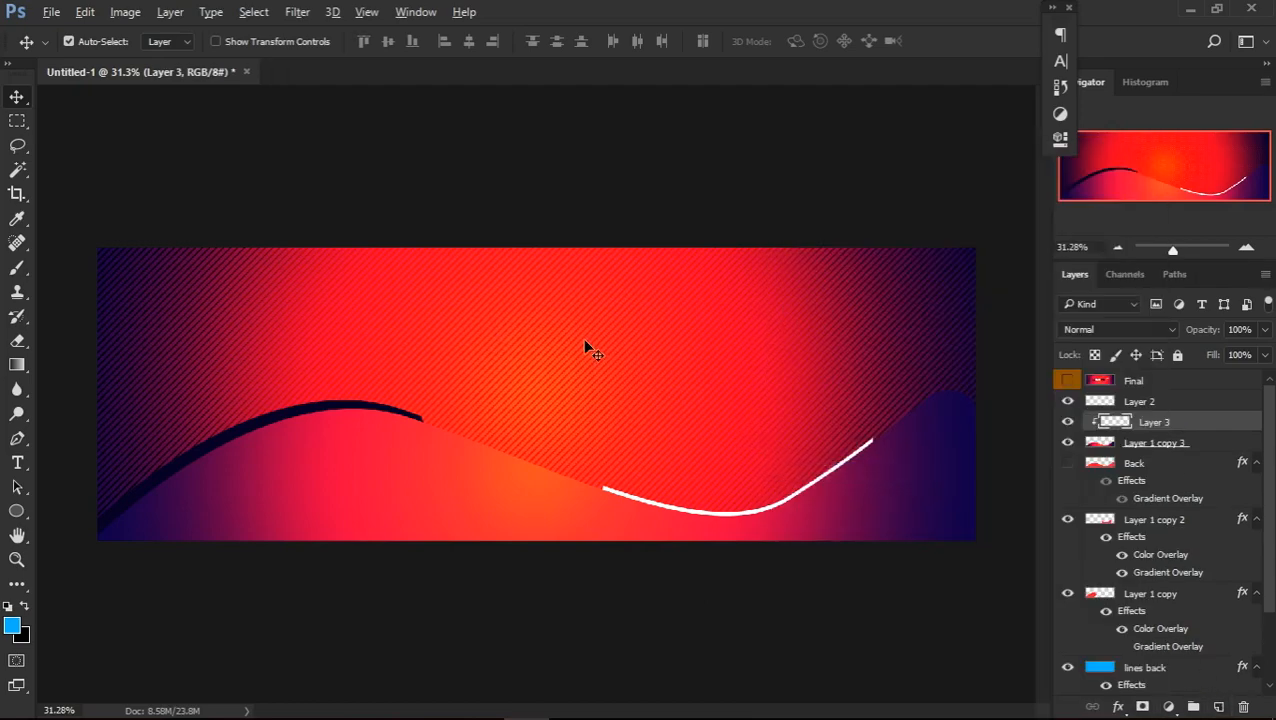
Choose the 900 px diagonal-dashes brush, try a blue stamp on the first hill, and undo it
{"action": "key", "text": "b"}
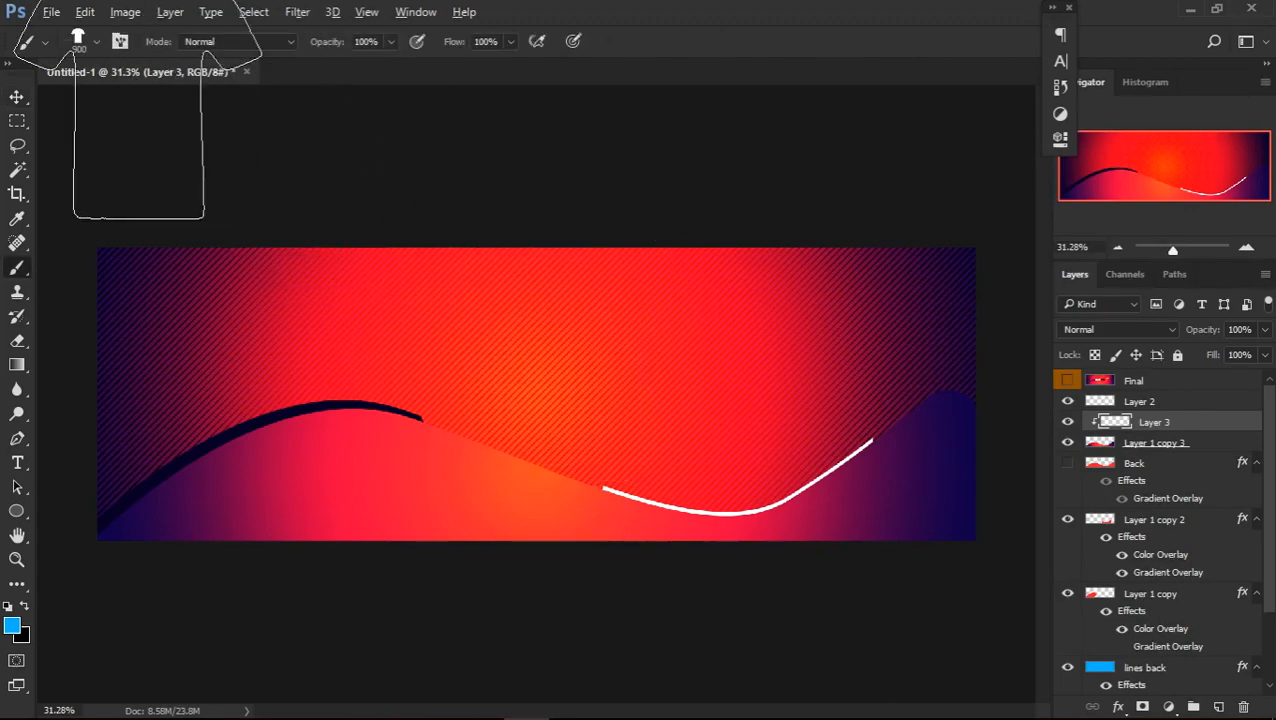
{"action": "right_click", "coordinate": [176, 334]}
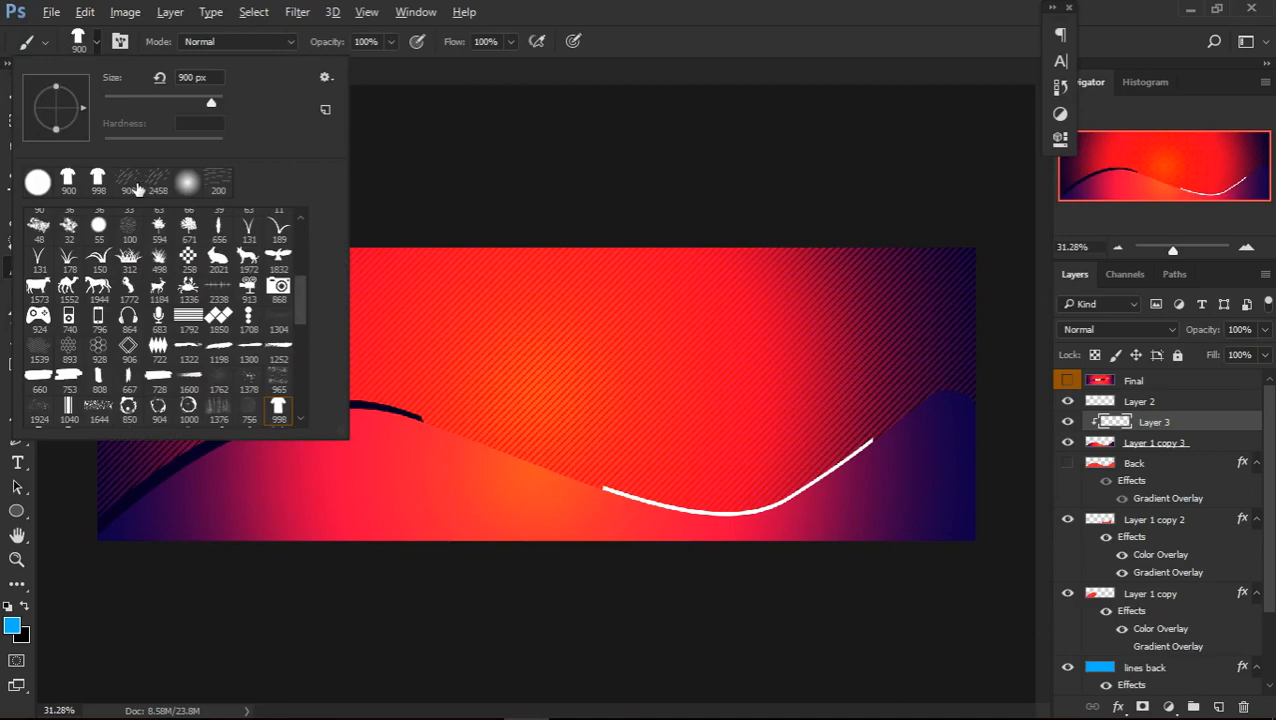
{"action": "double_click", "coordinate": [130, 184]}
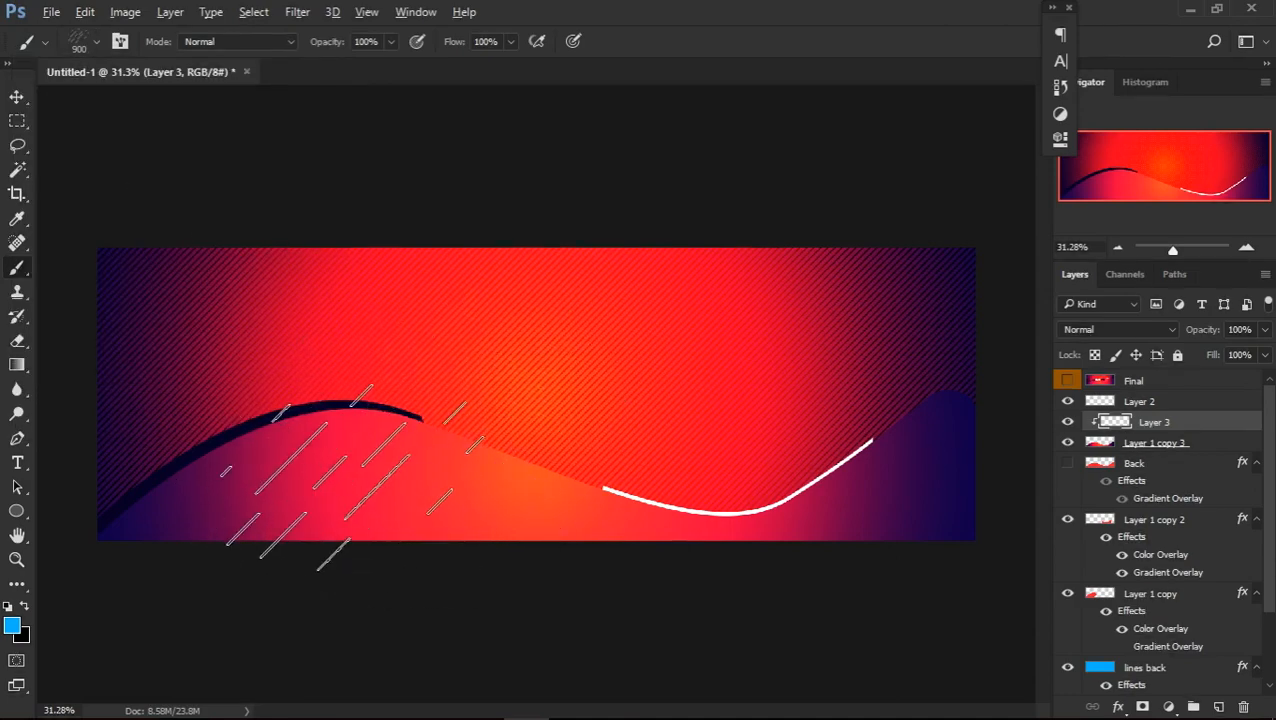
{"action": "left_click", "coordinate": [323, 491]}
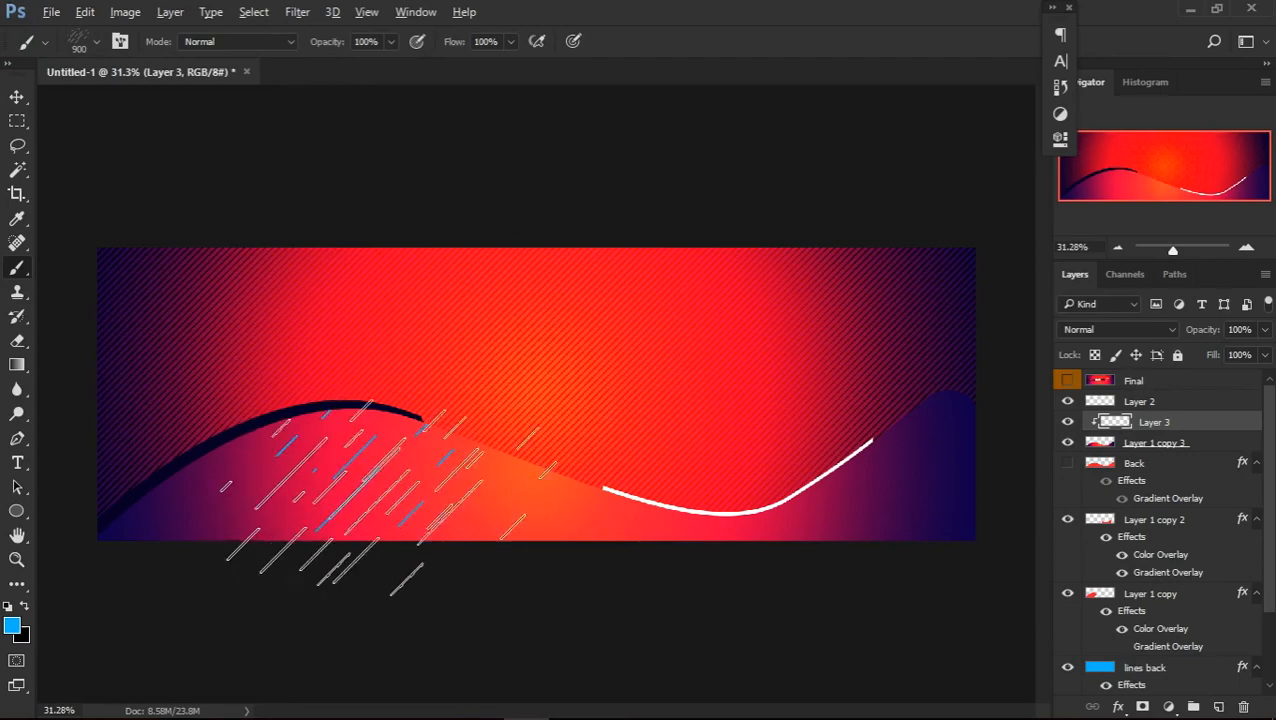
{"action": "key", "text": "ctrl+z"}
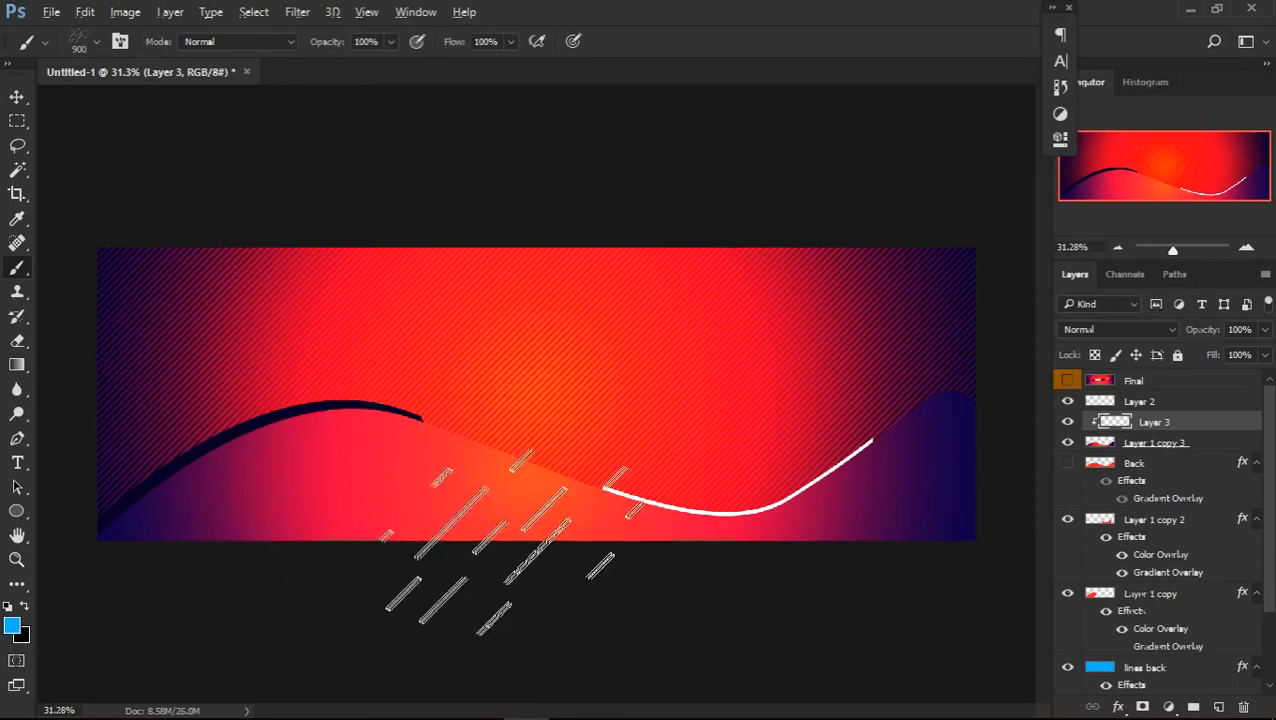
Set the foreground colour to dark navy 070025 sampled from the first crest's band, ready for the brush
{"action": "left_click", "coordinate": [24, 606]}
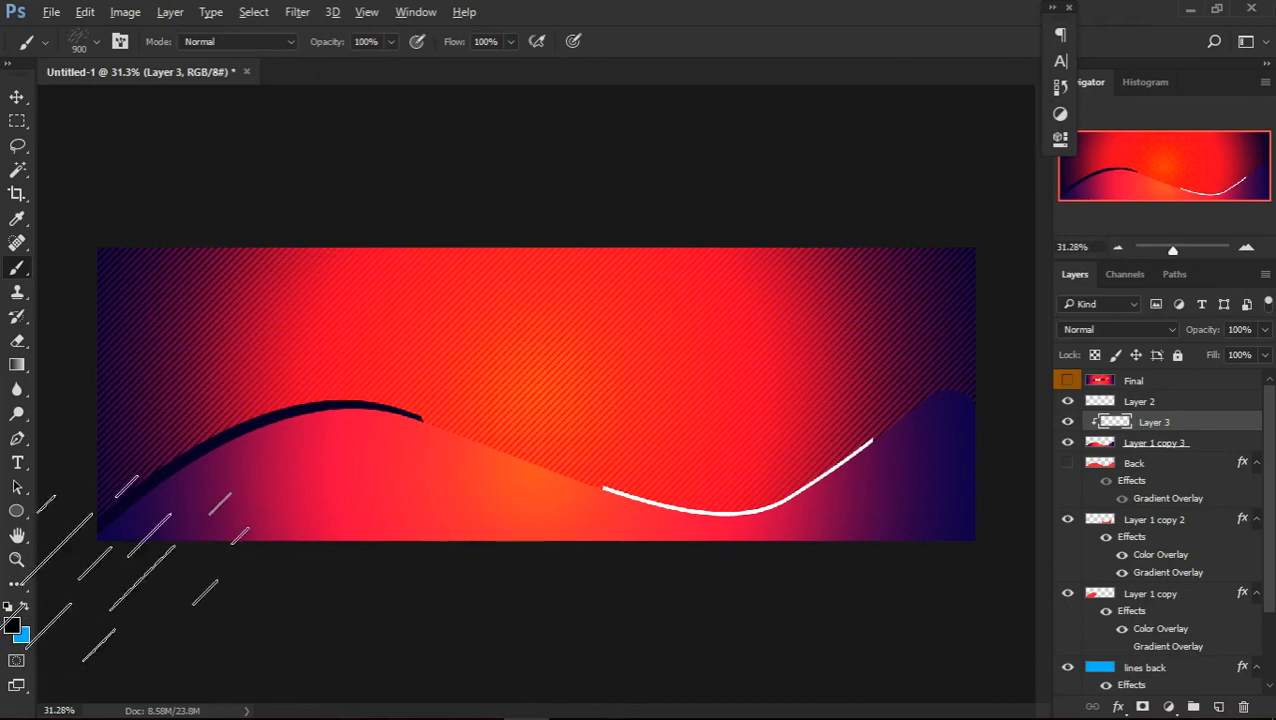
{"action": "left_click", "coordinate": [13, 628]}
{"action": "left_click", "coordinate": [287, 412]}
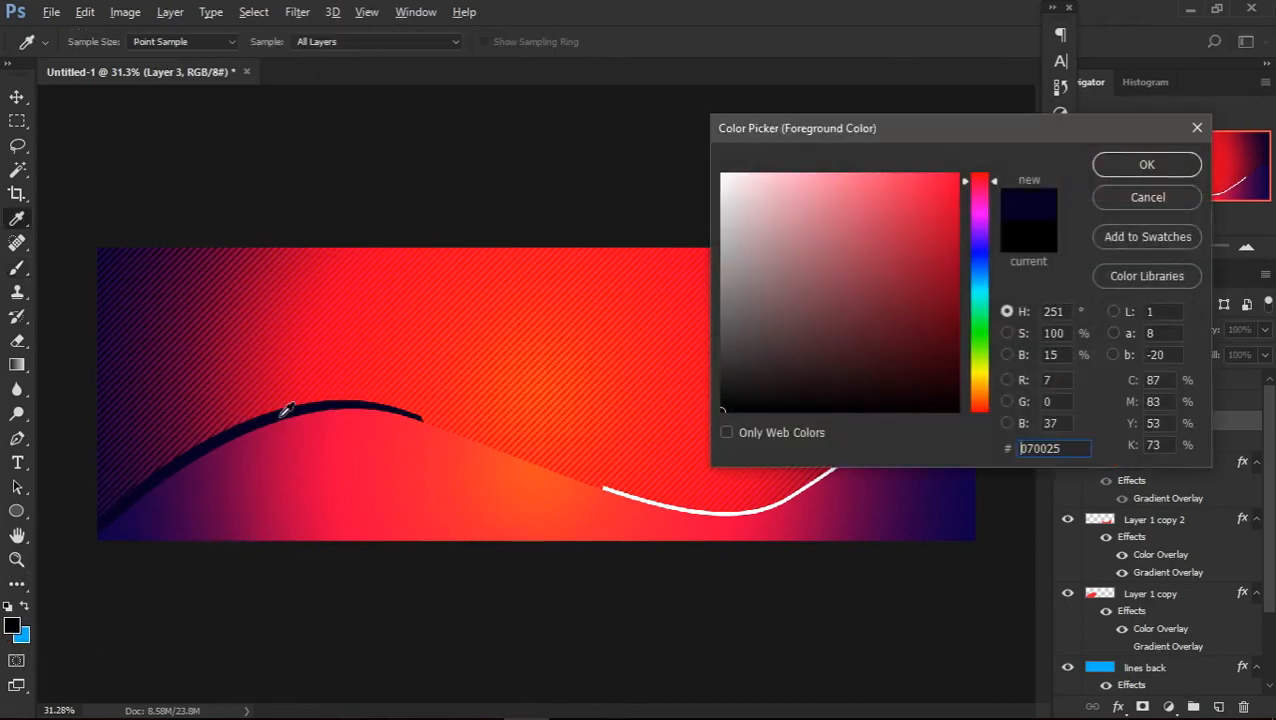
{"action": "left_click", "coordinate": [1147, 165]}
{"action": "key", "text": "b"}
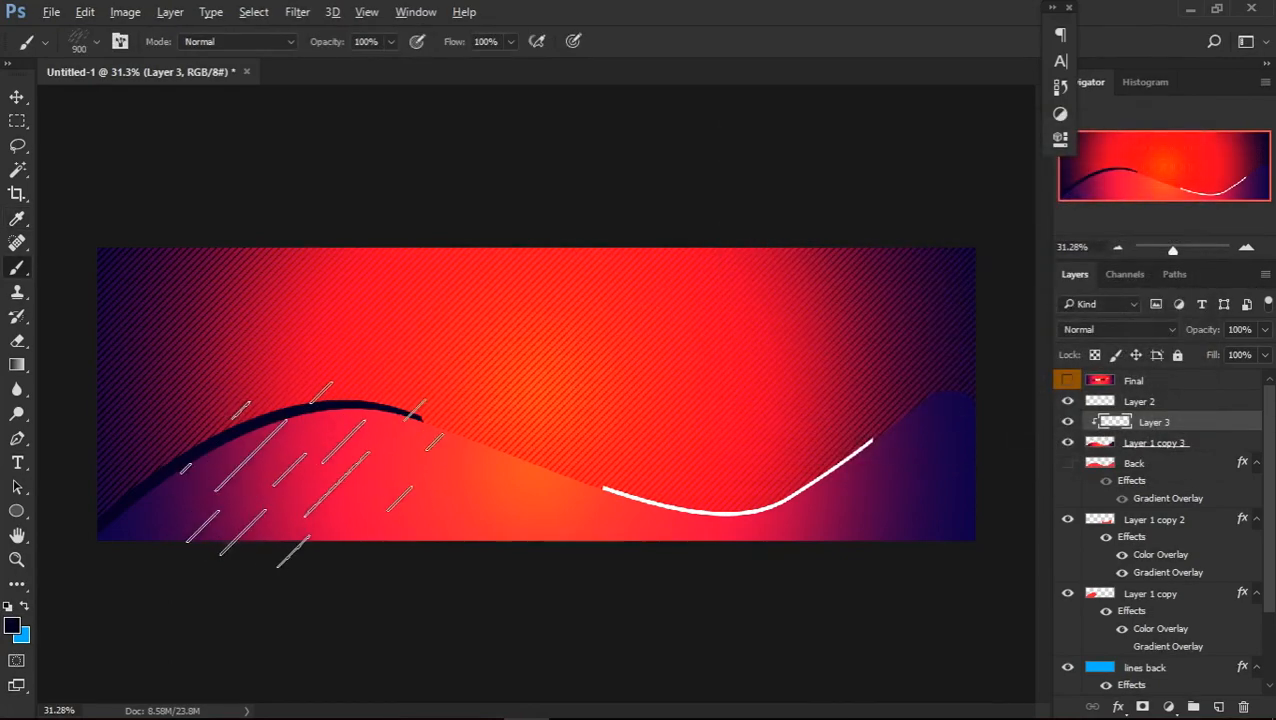
Stamp the navy diagonal dashes on the first hill, the valley and the second rise, and compare them with the Final reference
{"action": "left_click", "coordinate": [330, 478]}
{"action": "left_click", "coordinate": [625, 540]}
{"action": "left_click", "coordinate": [918, 462]}
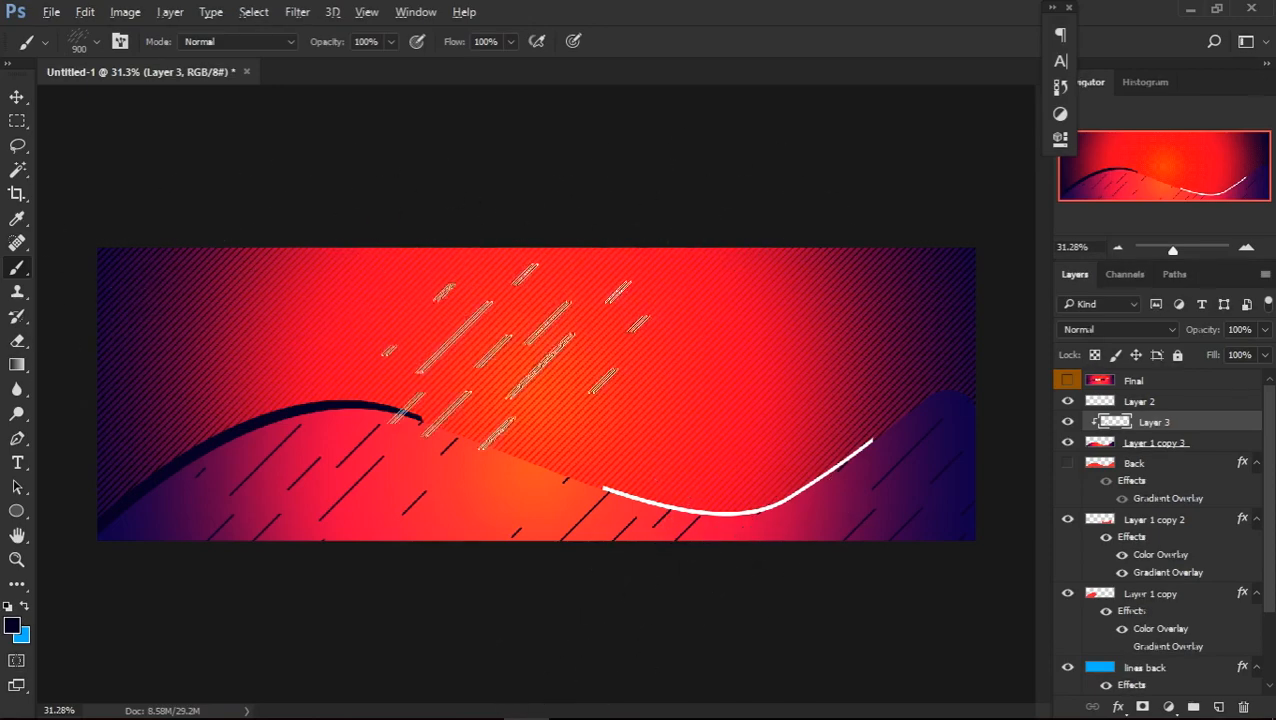
{"action": "left_click", "coordinate": [1067, 421]}
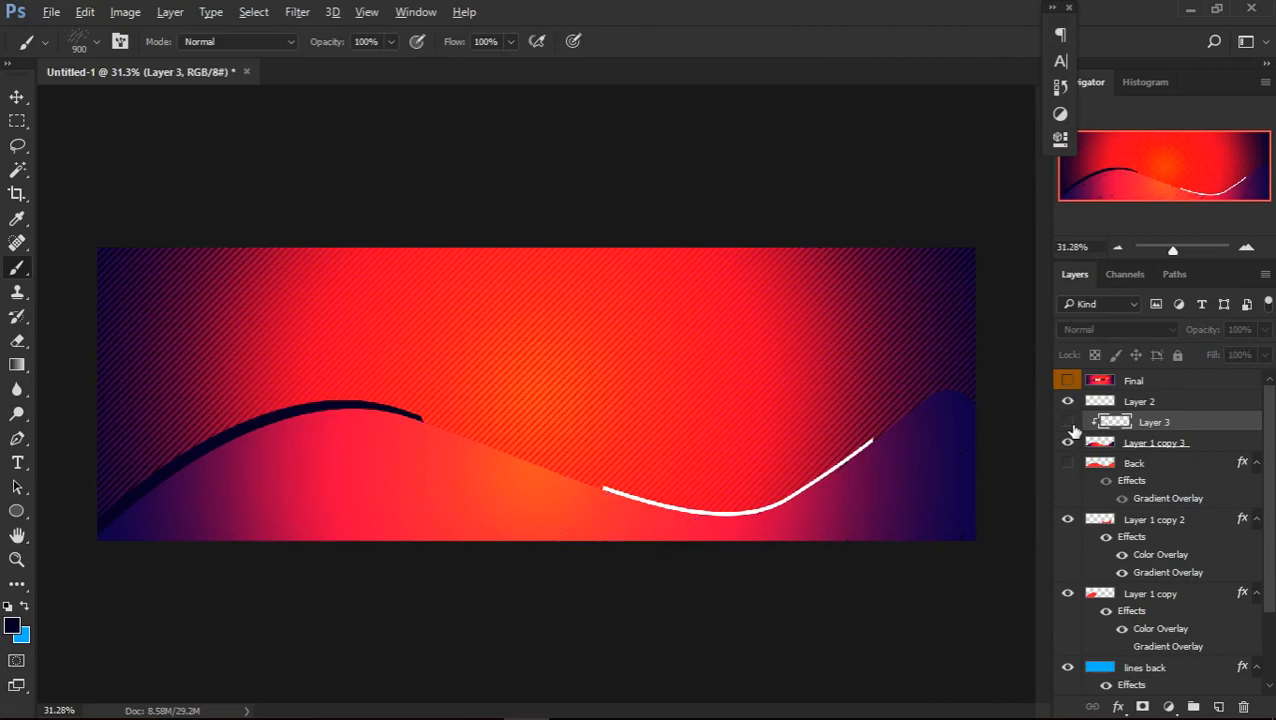
{"action": "left_click", "coordinate": [1067, 421]}
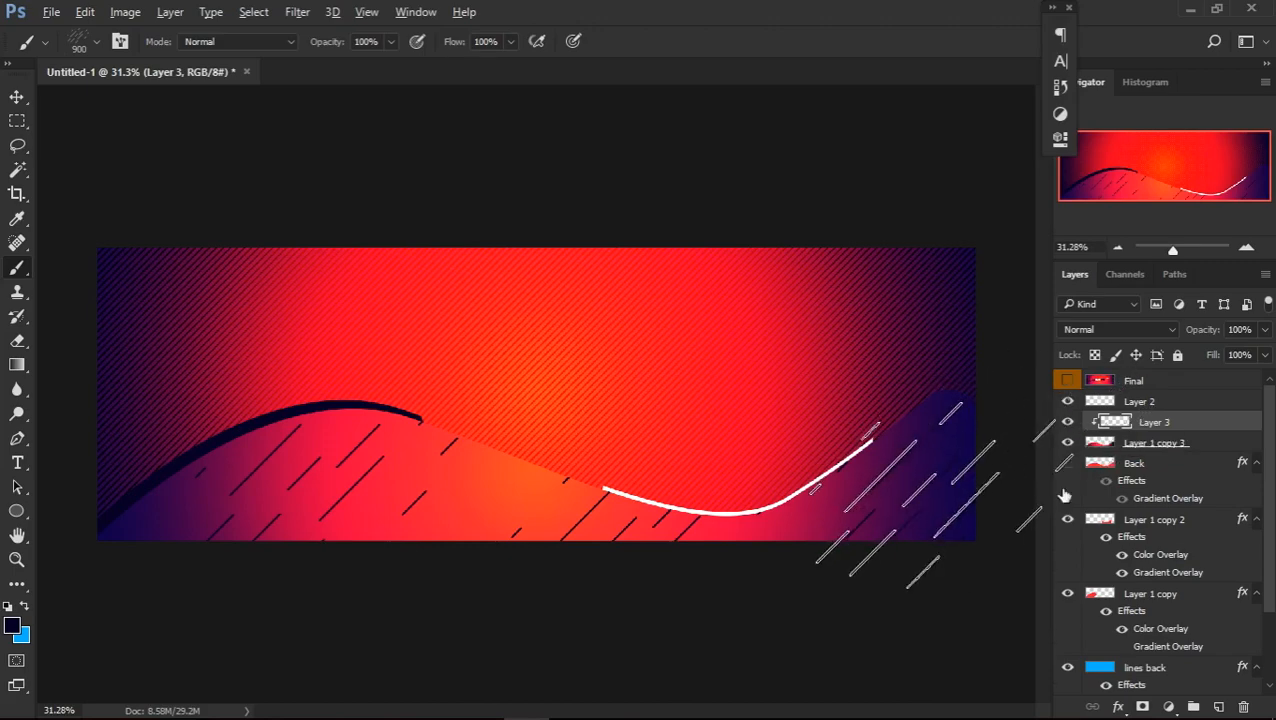
{"action": "left_click", "coordinate": [1068, 385]}
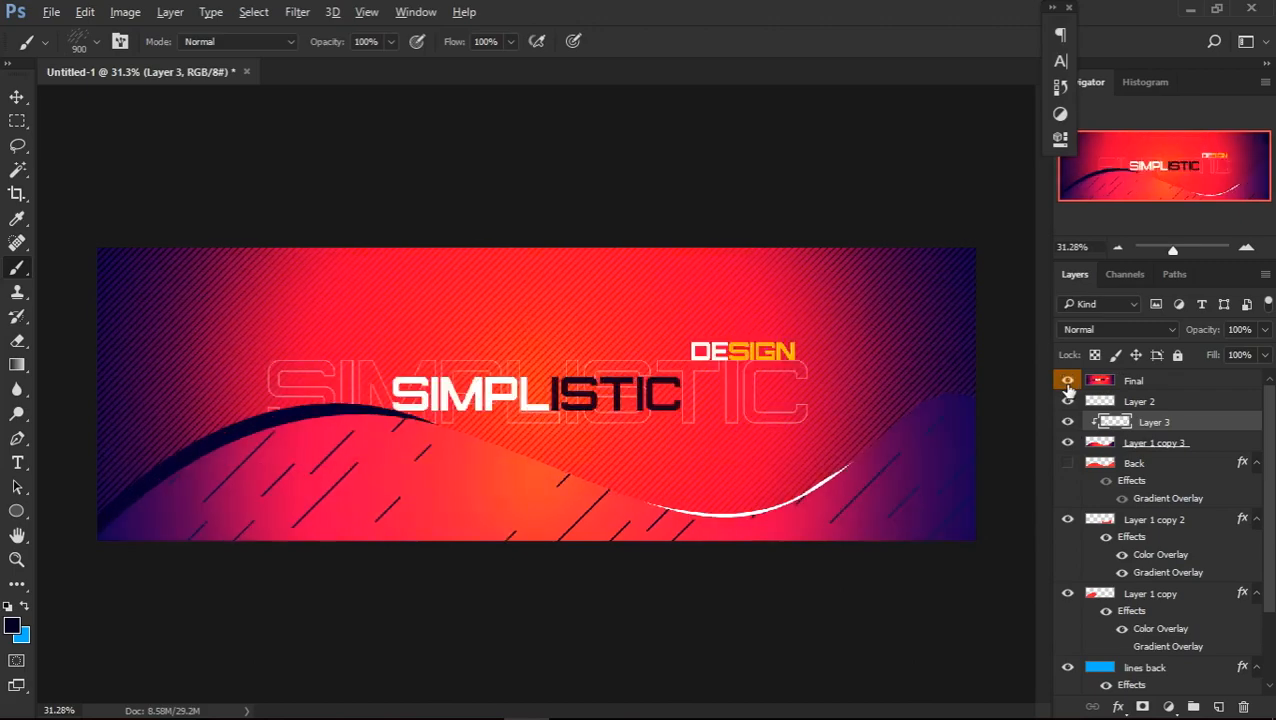
{"action": "left_click", "coordinate": [1068, 382]}
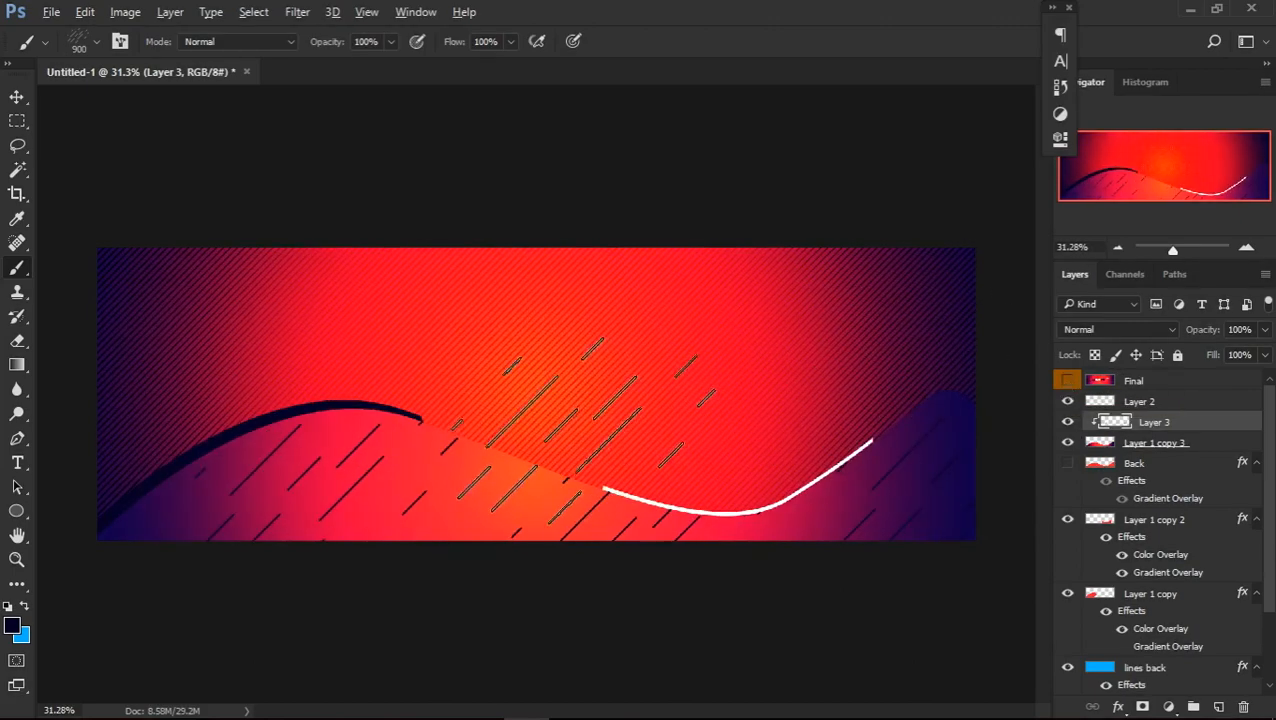
Add the title SIMPLISTIC in dark navy Marsek at 46.74 pt above the wave's first crest
{"action": "key", "text": "t"}
{"action": "left_click", "coordinate": [455, 380]}
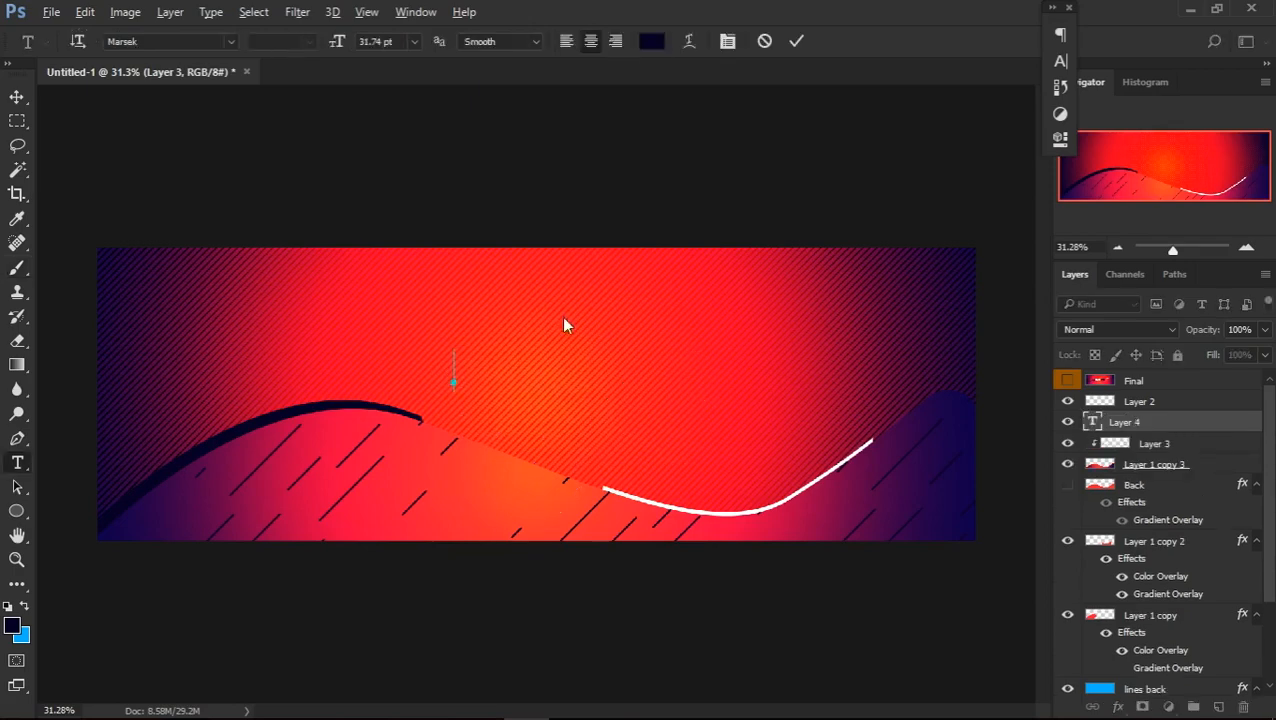
{"action": "left_click_drag", "start_coordinate": [337, 43], "coordinate": [349, 46]}
{"action": "type", "text": "SIMPLISTIC"}
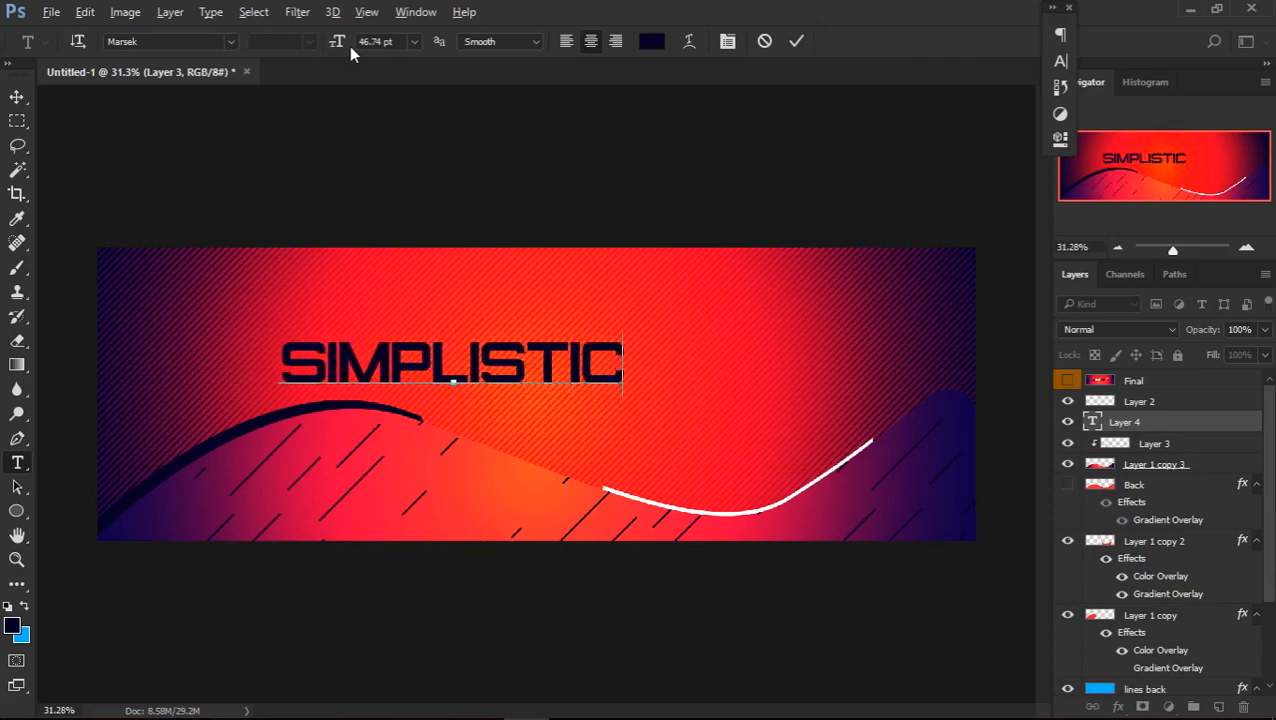
Commit the SIMPLISTIC title text and centre it horizontally and vertically on the canvas
{"action": "left_click", "coordinate": [796, 43]}
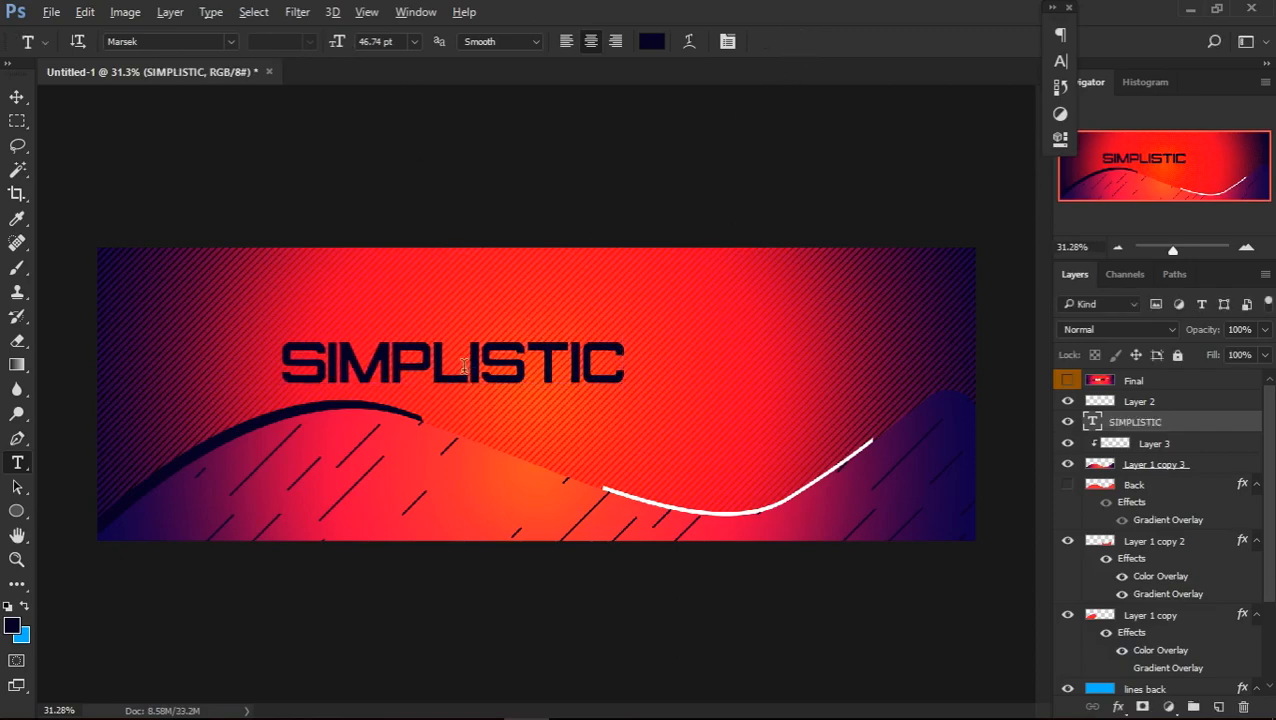
{"action": "key", "text": "v"}
{"action": "left_click_drag", "start_coordinate": [500, 385], "coordinate": [589, 422]}
{"action": "key", "text": "ctrl+a"}
{"action": "left_click", "coordinate": [468, 41]}
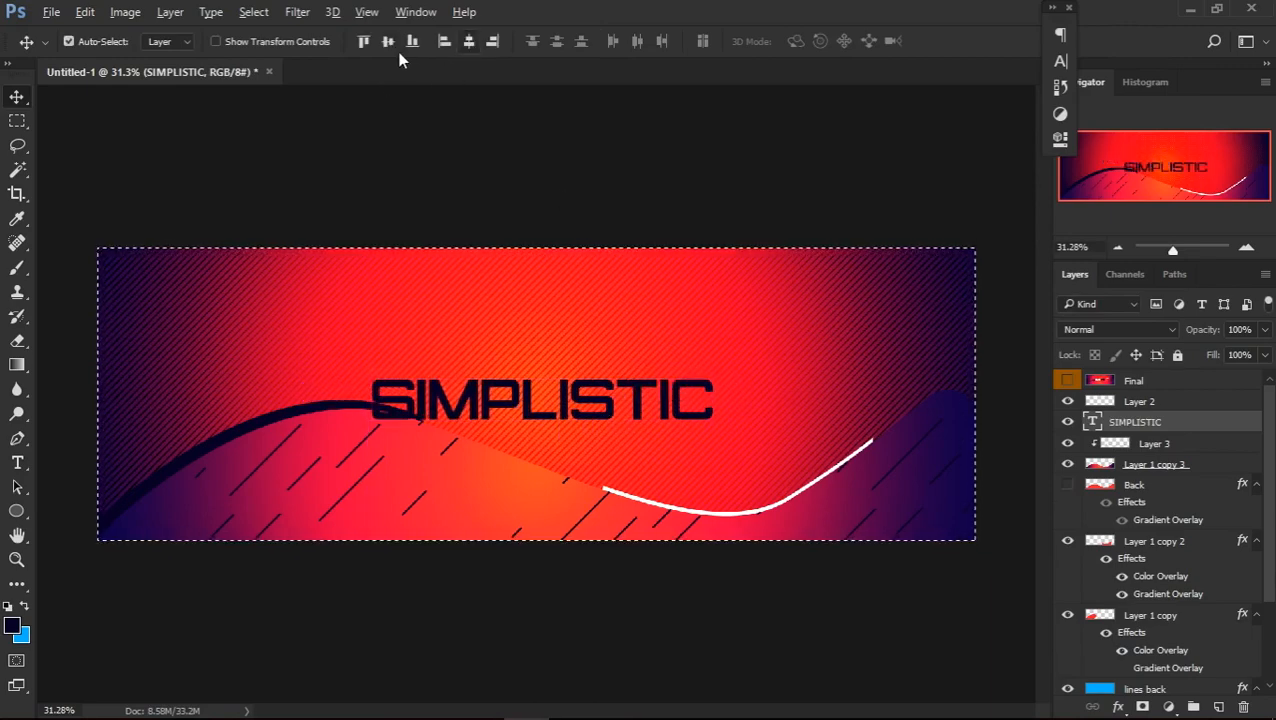
{"action": "left_click", "coordinate": [388, 42]}
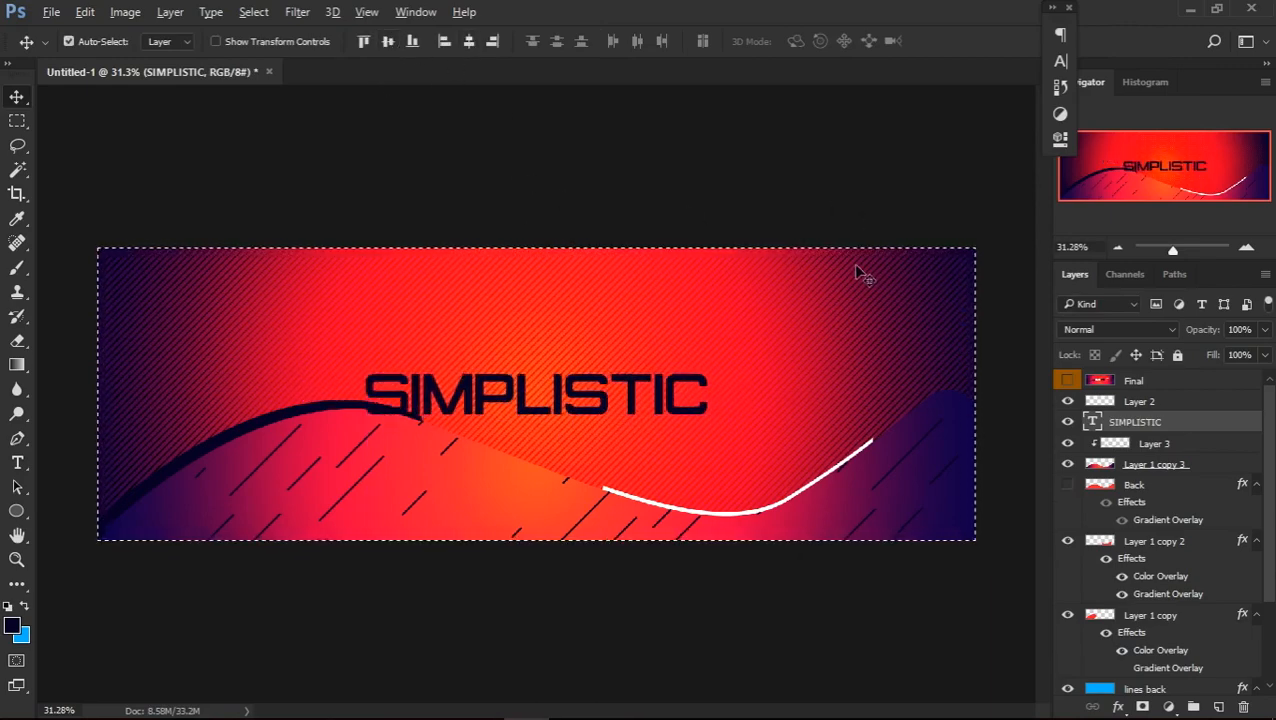
{"action": "key", "text": "ctrl+d"}
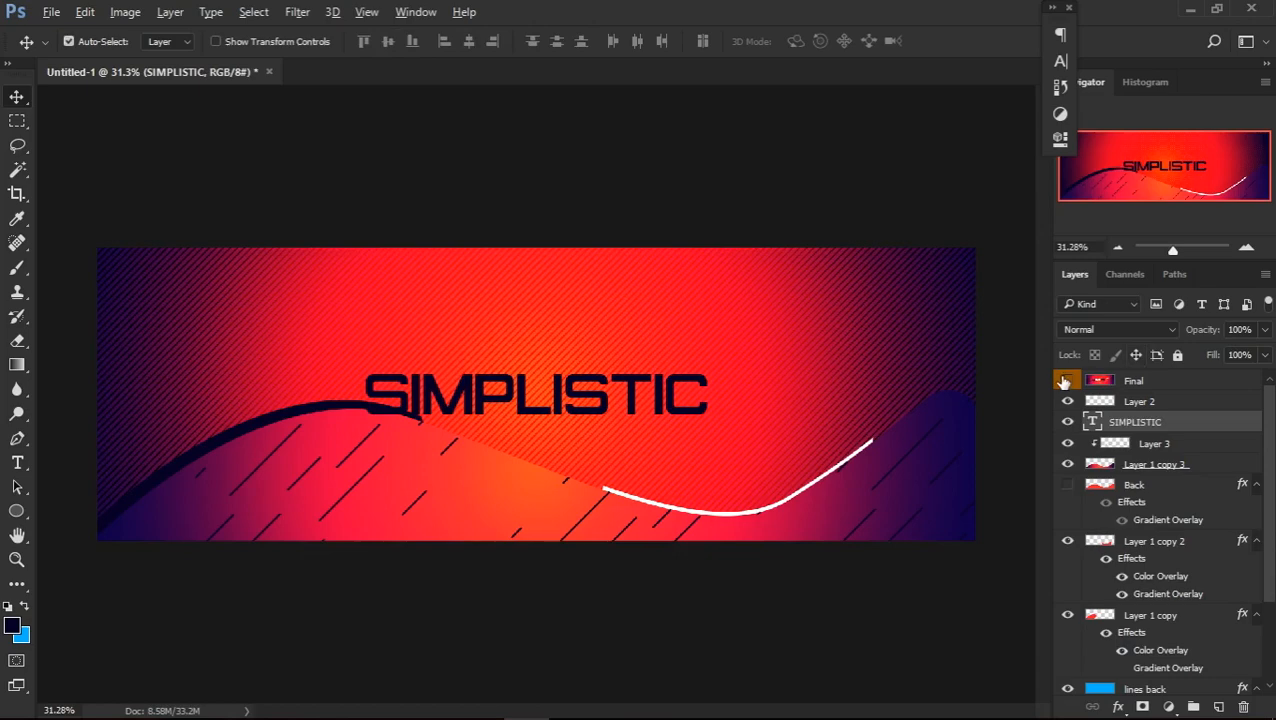
Scale the SIMPLISTIC title down to 77.68% around its centre, comparing its size with the Final reference
{"action": "left_click", "coordinate": [1066, 381]}
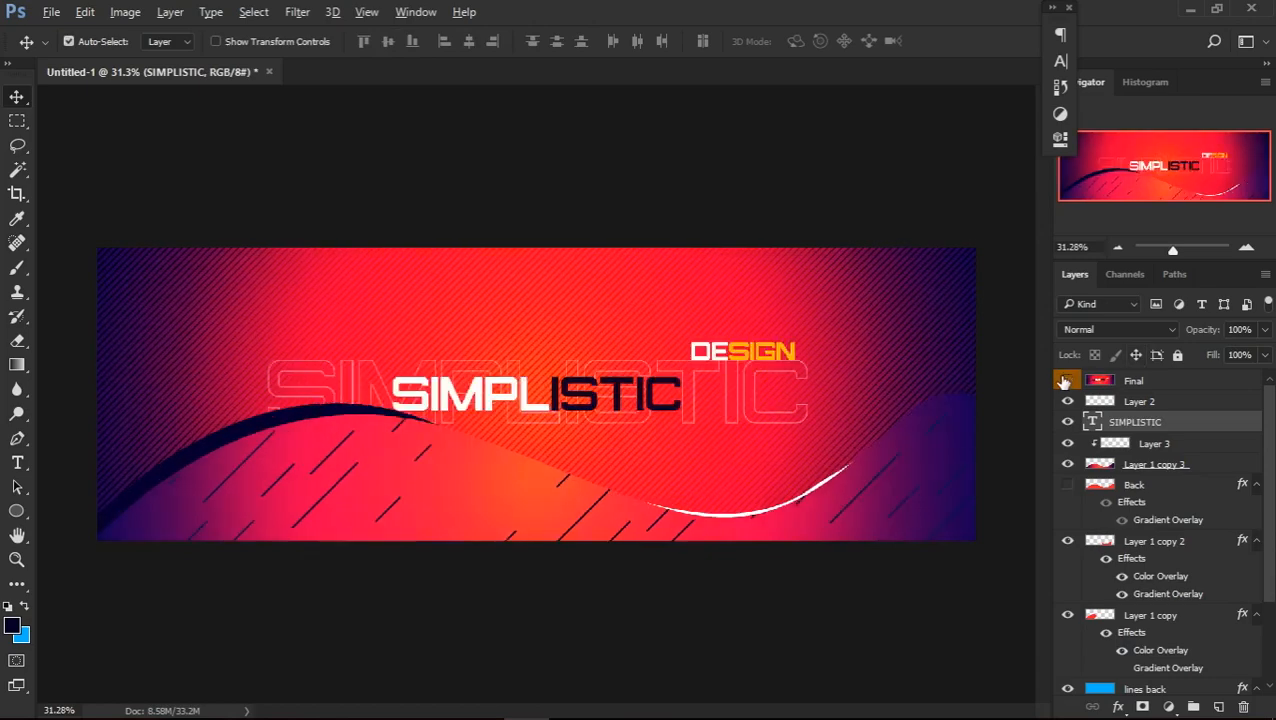
{"action": "left_click", "coordinate": [1065, 381]}
{"action": "key", "text": "ctrl+t"}
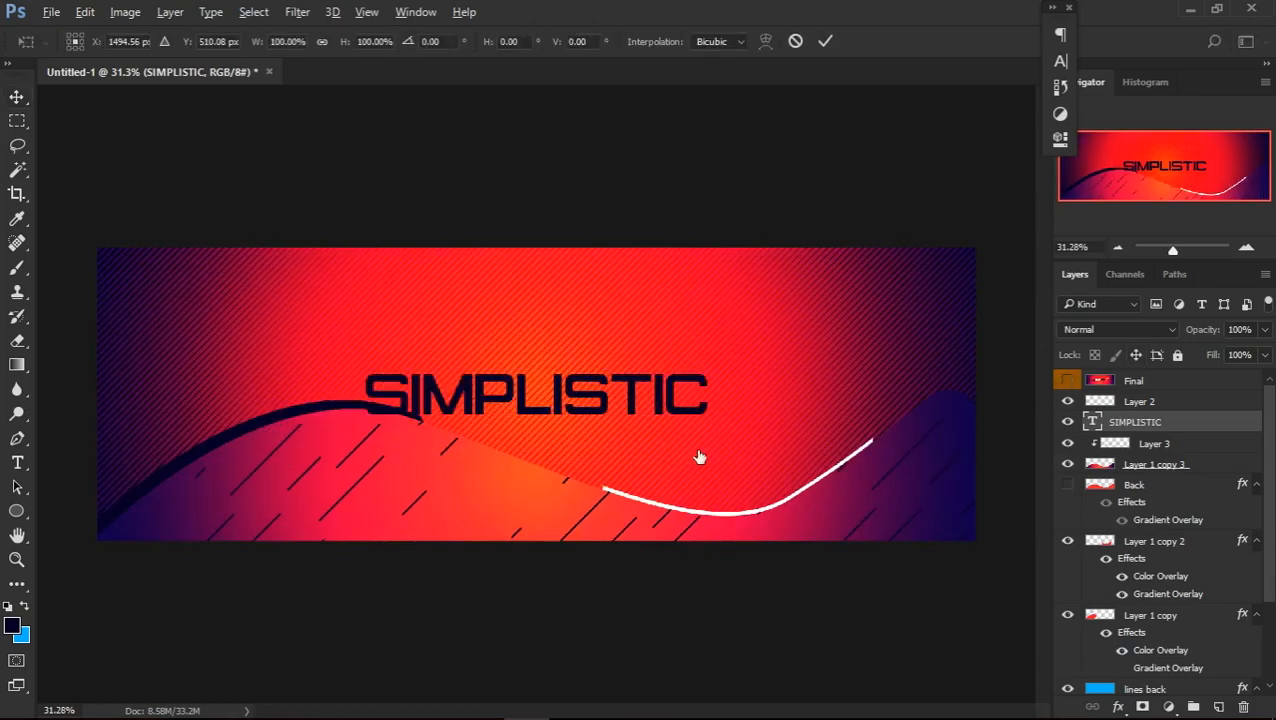
{"action": "left_click_drag", "start_coordinate": [710, 429], "coordinate": [675, 418]}
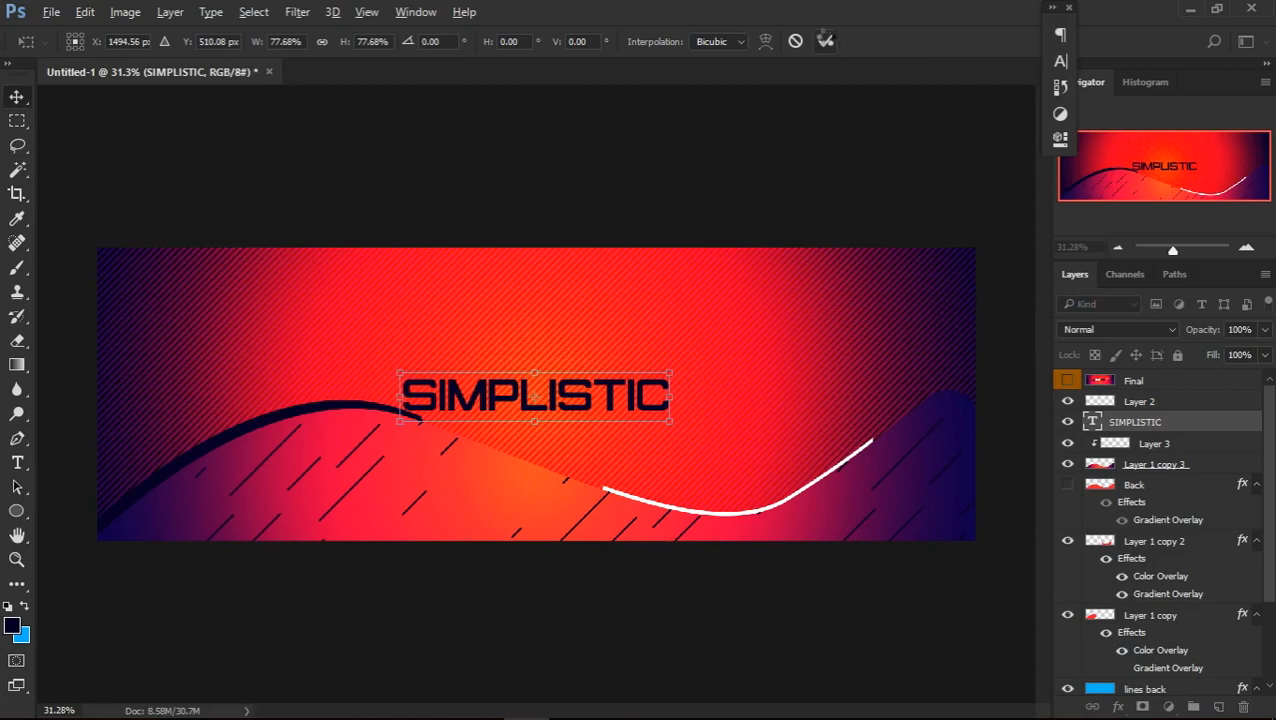
{"action": "left_click", "coordinate": [826, 42]}
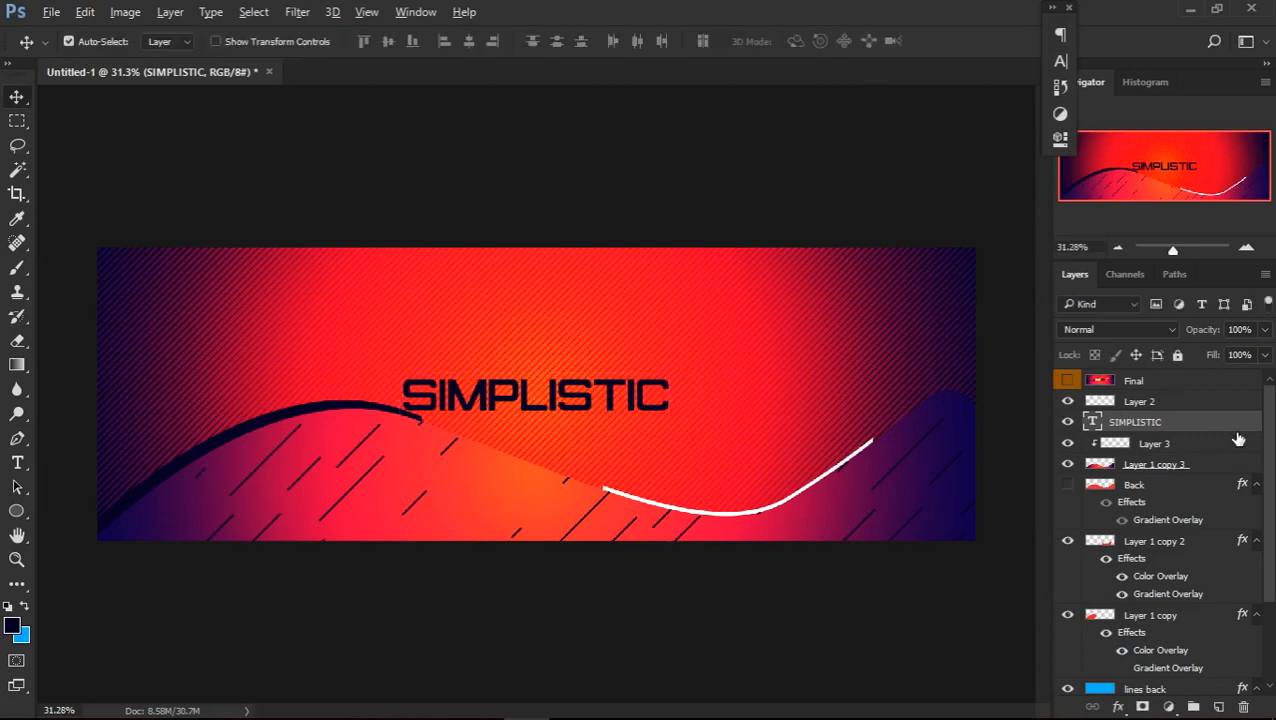
{"action": "left_click", "coordinate": [1069, 382]}
{"action": "left_click", "coordinate": [1069, 382]}
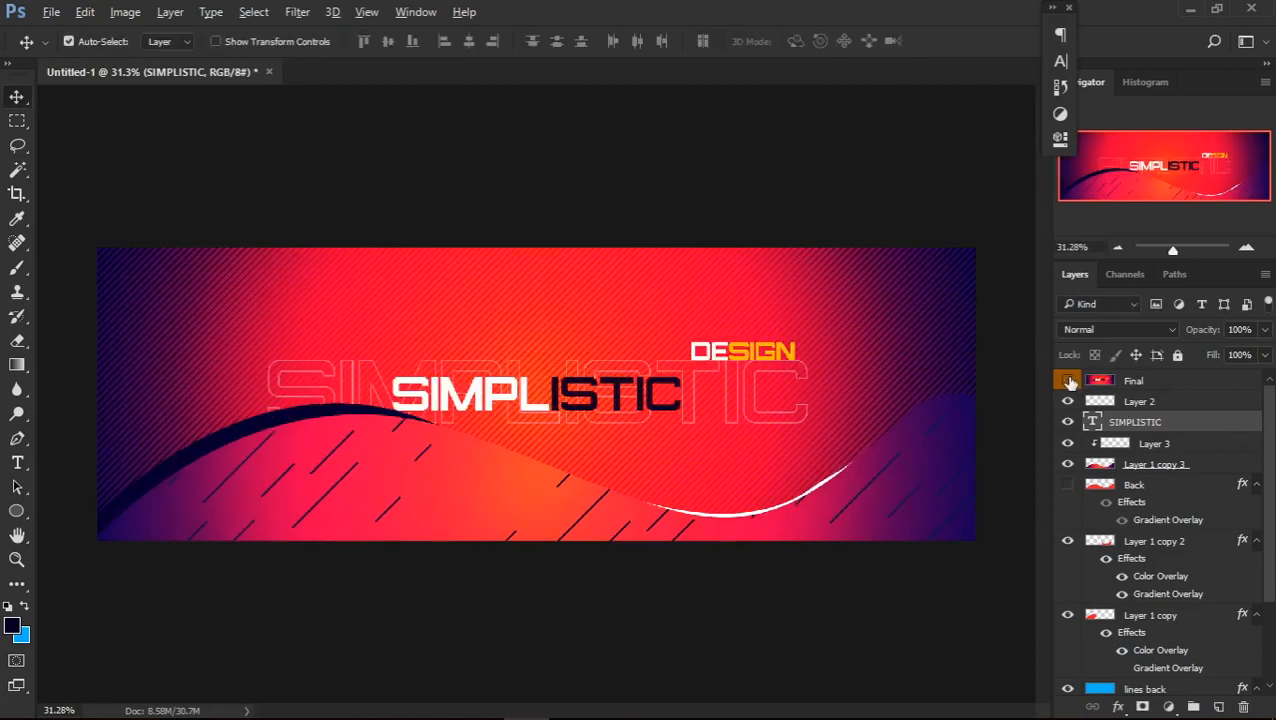
{"action": "double_click", "coordinate": [1245, 428]}
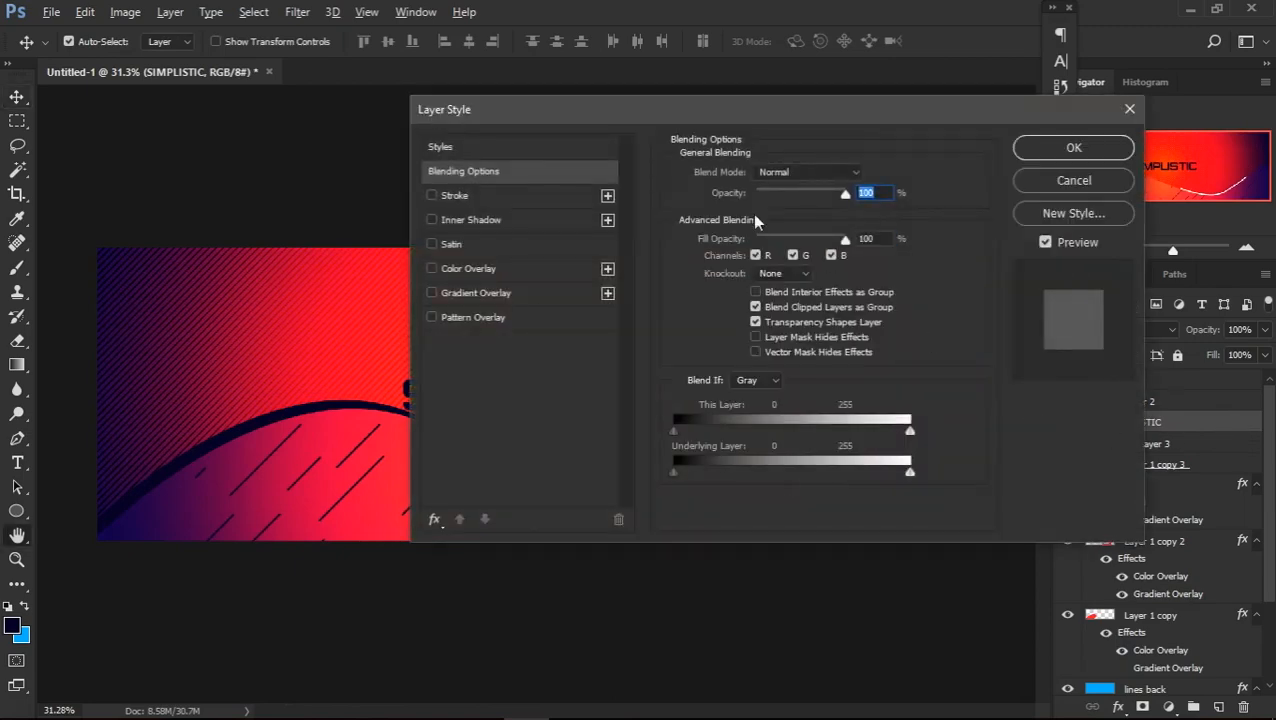
{"action": "left_click_drag", "start_coordinate": [580, 108], "coordinate": [552, 131]}
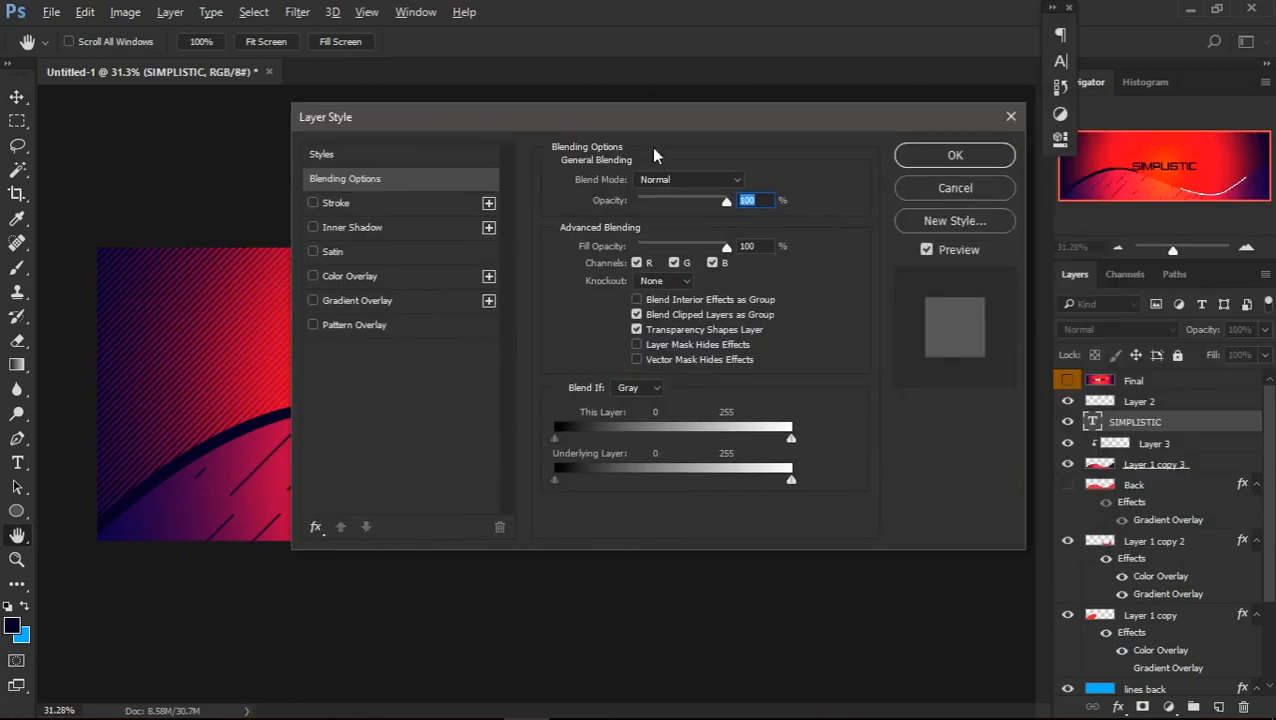
{"action": "left_click", "coordinate": [920, 157]}
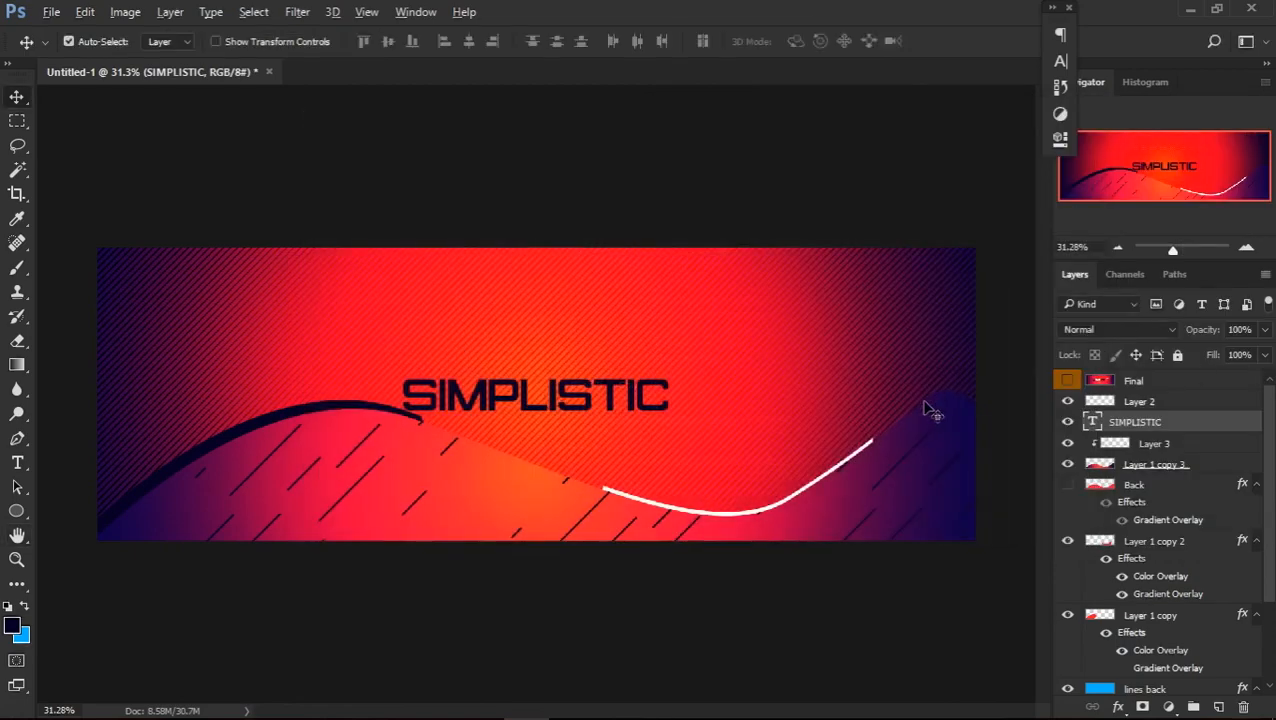
Change the SIMPLISTIC title's text colour to white ffffff
{"action": "key", "text": "t"}
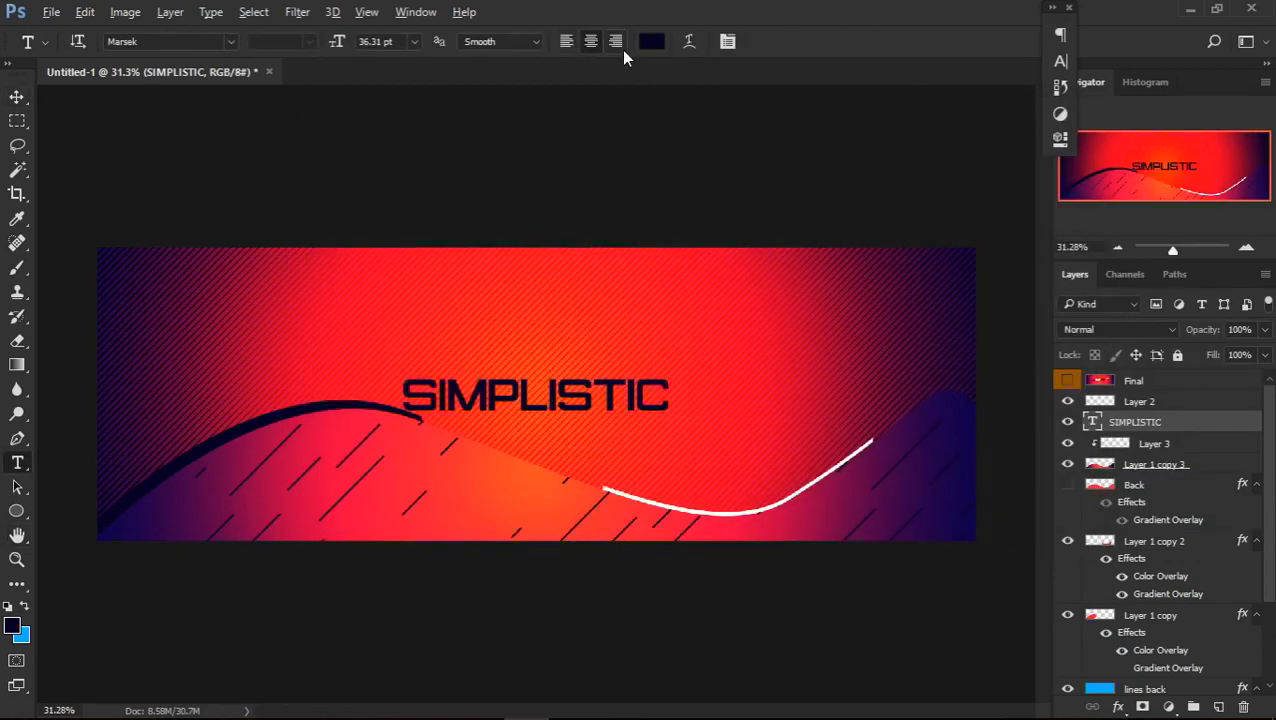
{"action": "left_click", "coordinate": [651, 41]}
{"action": "left_click", "coordinate": [761, 305]}
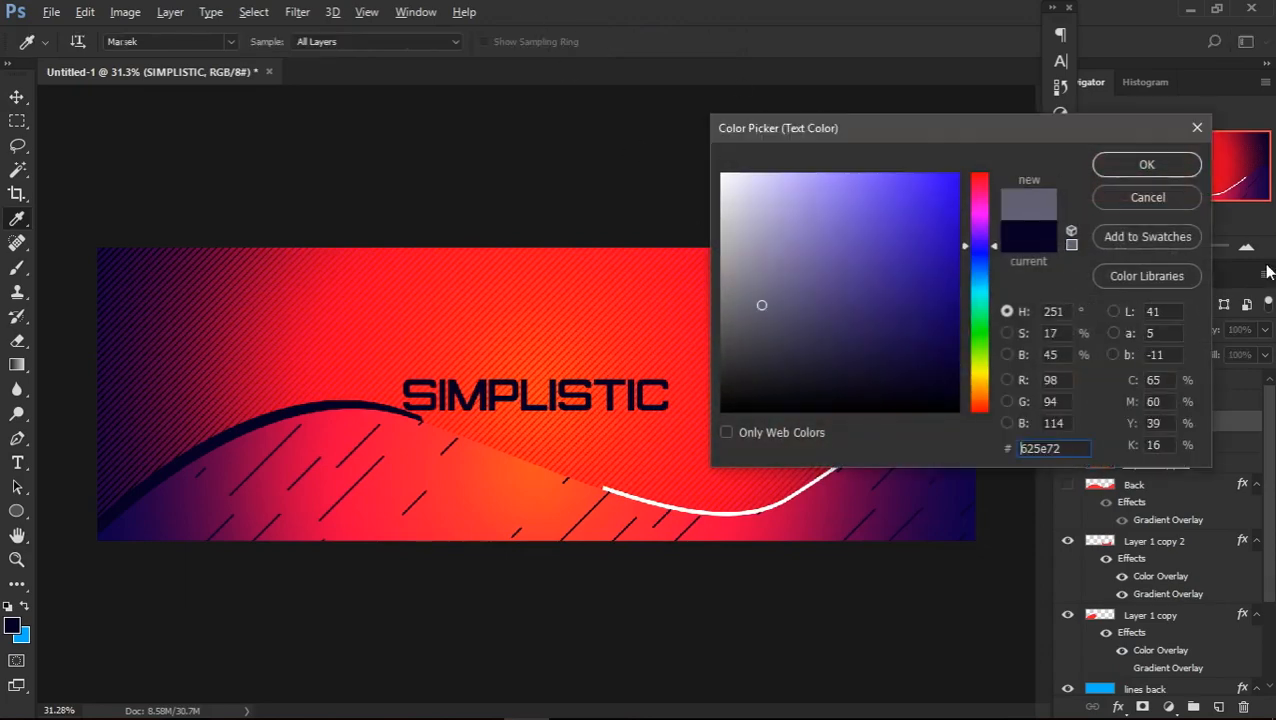
{"action": "left_click_drag", "start_coordinate": [803, 217], "coordinate": [669, 97]}
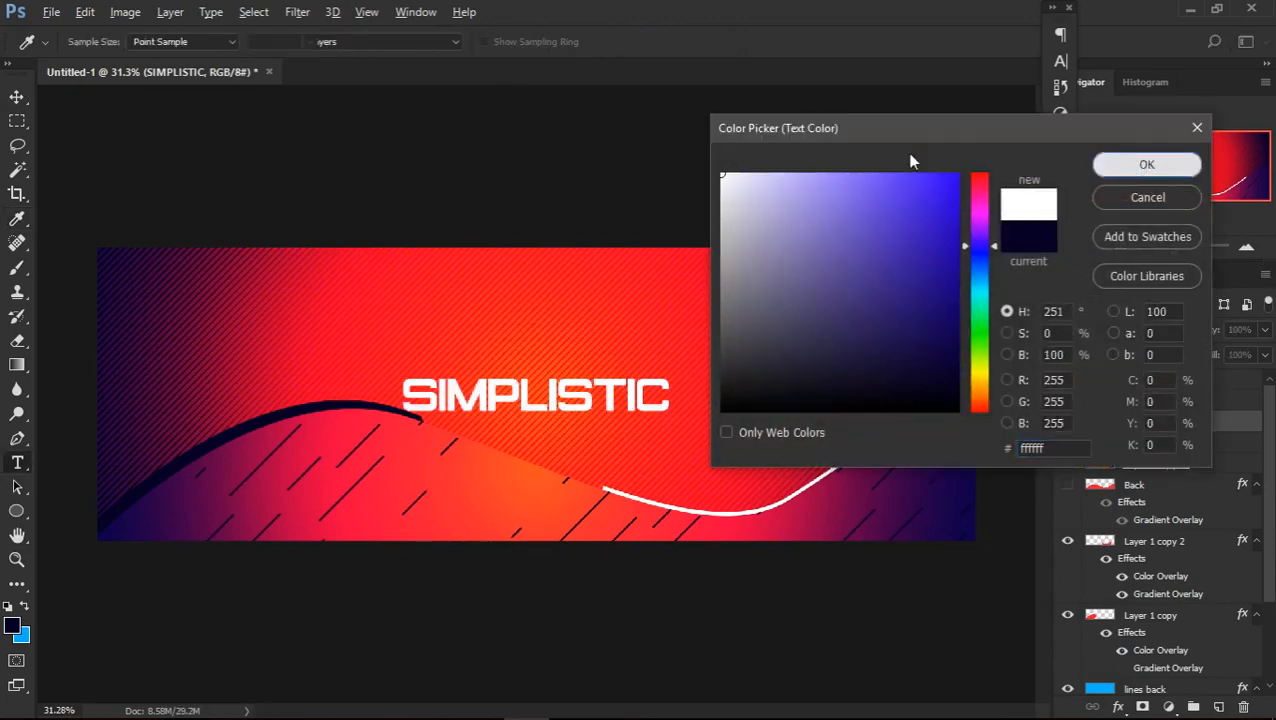
{"action": "left_click", "coordinate": [1140, 164]}
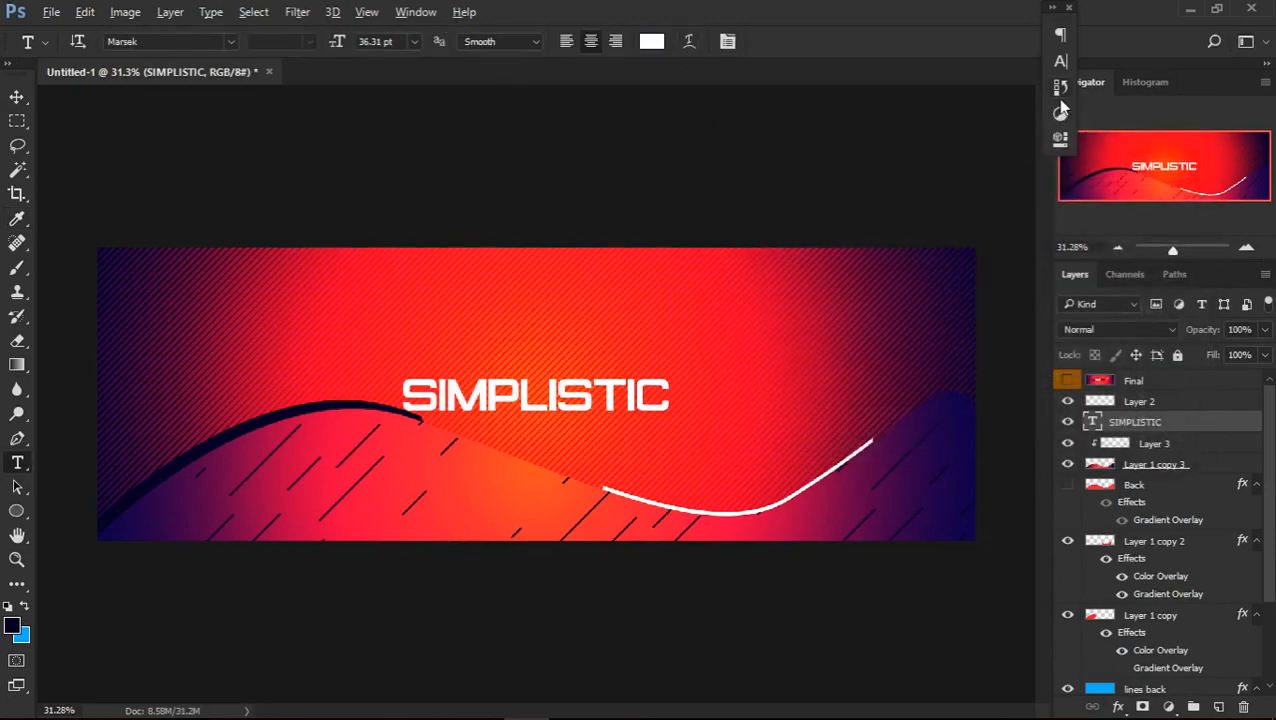
Try the title without Faux Bold, restore it, and look through the font list while keeping Marsek
{"action": "left_click", "coordinate": [1061, 61]}
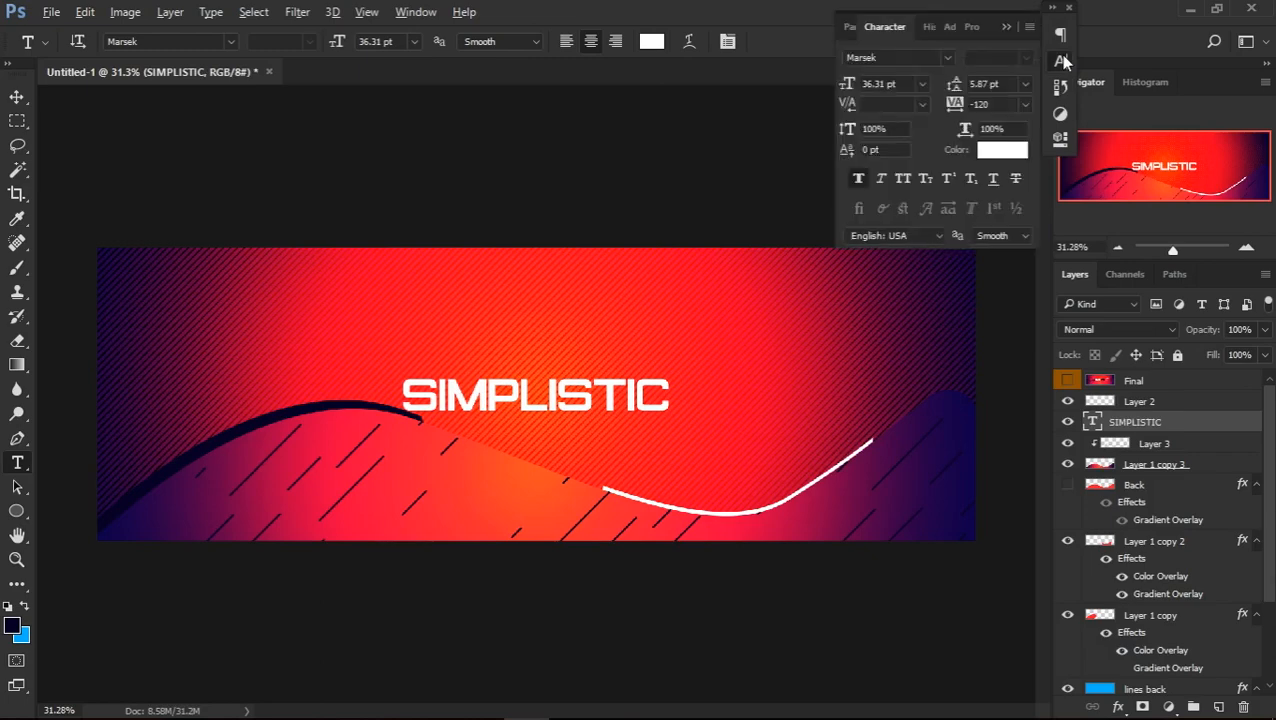
{"action": "left_click", "coordinate": [858, 184]}
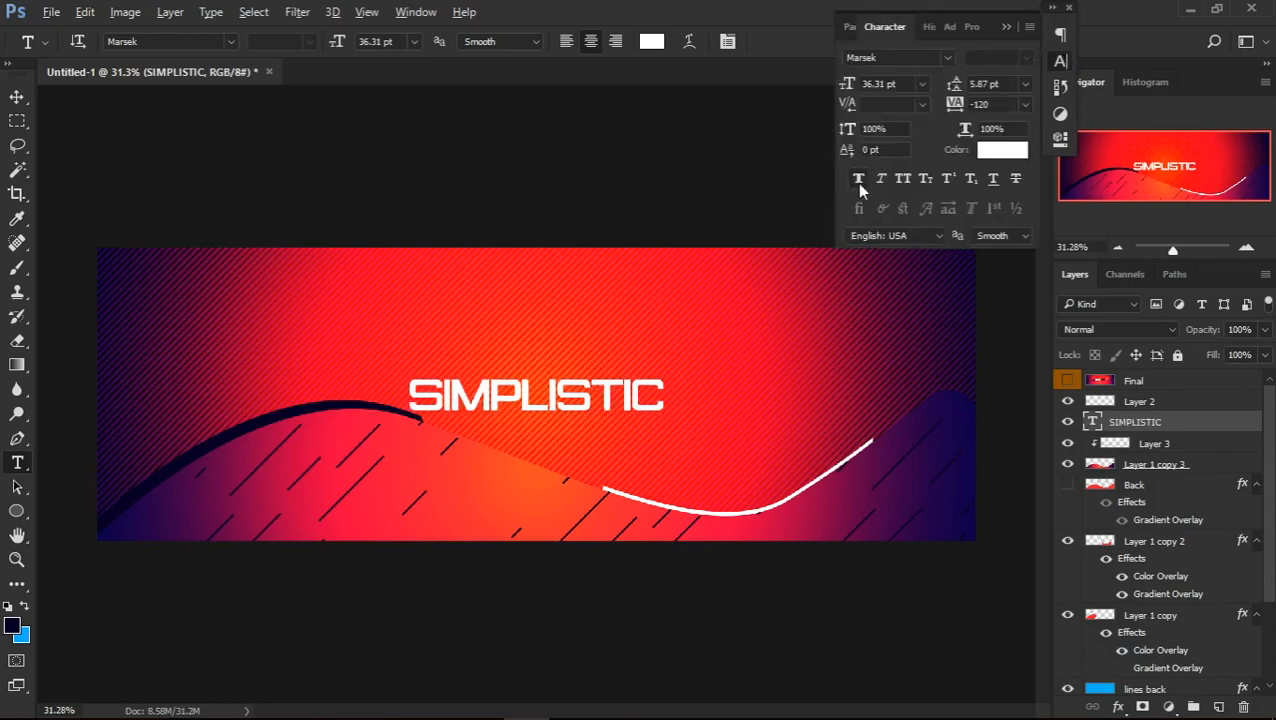
{"action": "left_click", "coordinate": [858, 180]}
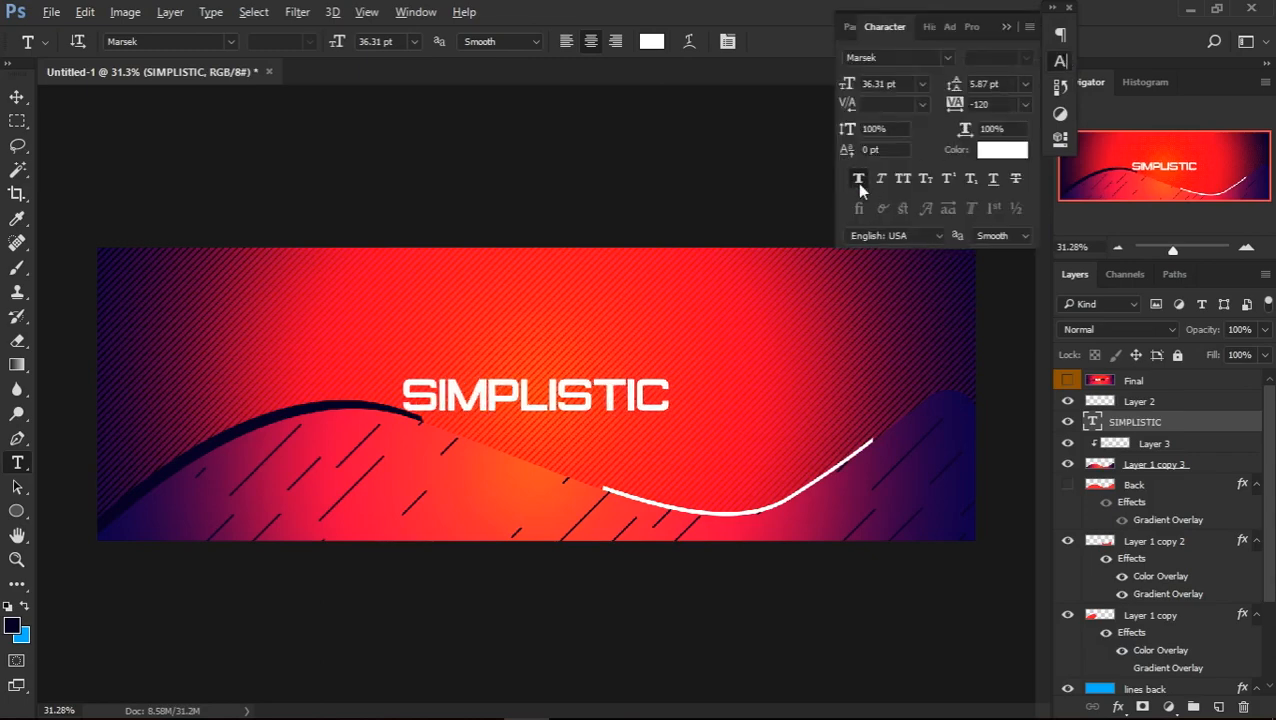
{"action": "left_click", "coordinate": [946, 60]}
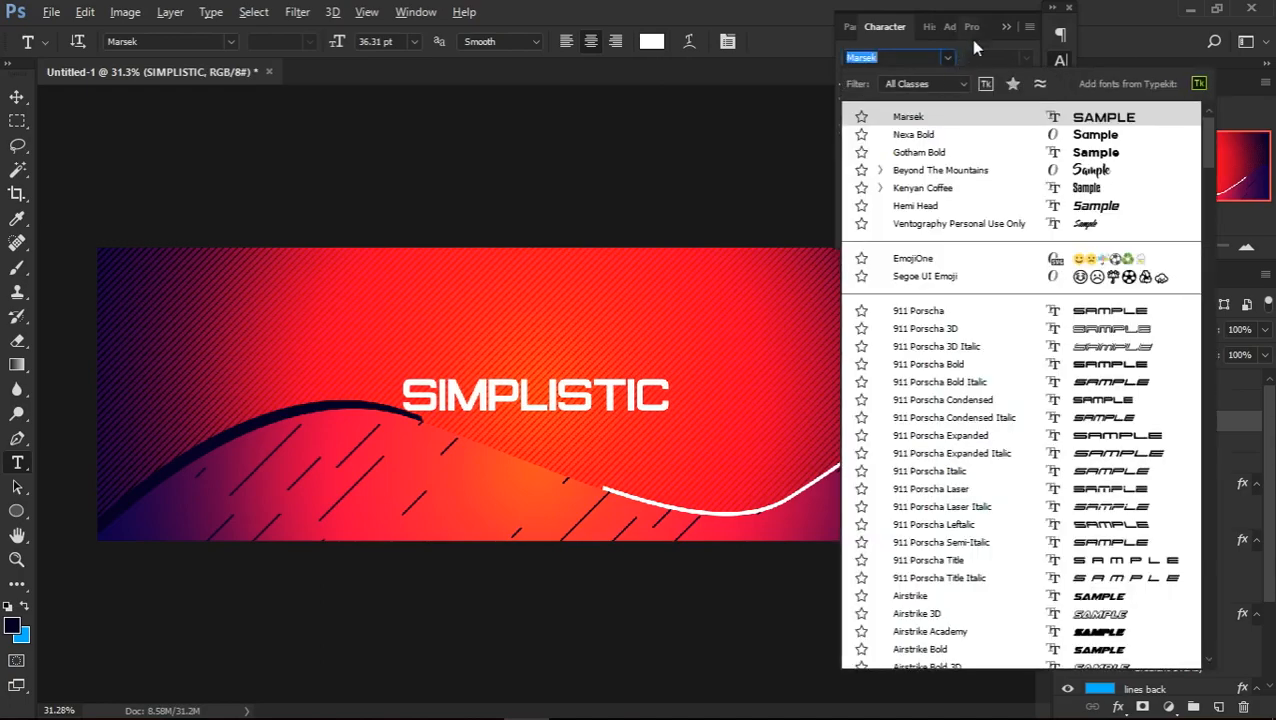
{"action": "left_click", "coordinate": [945, 57]}
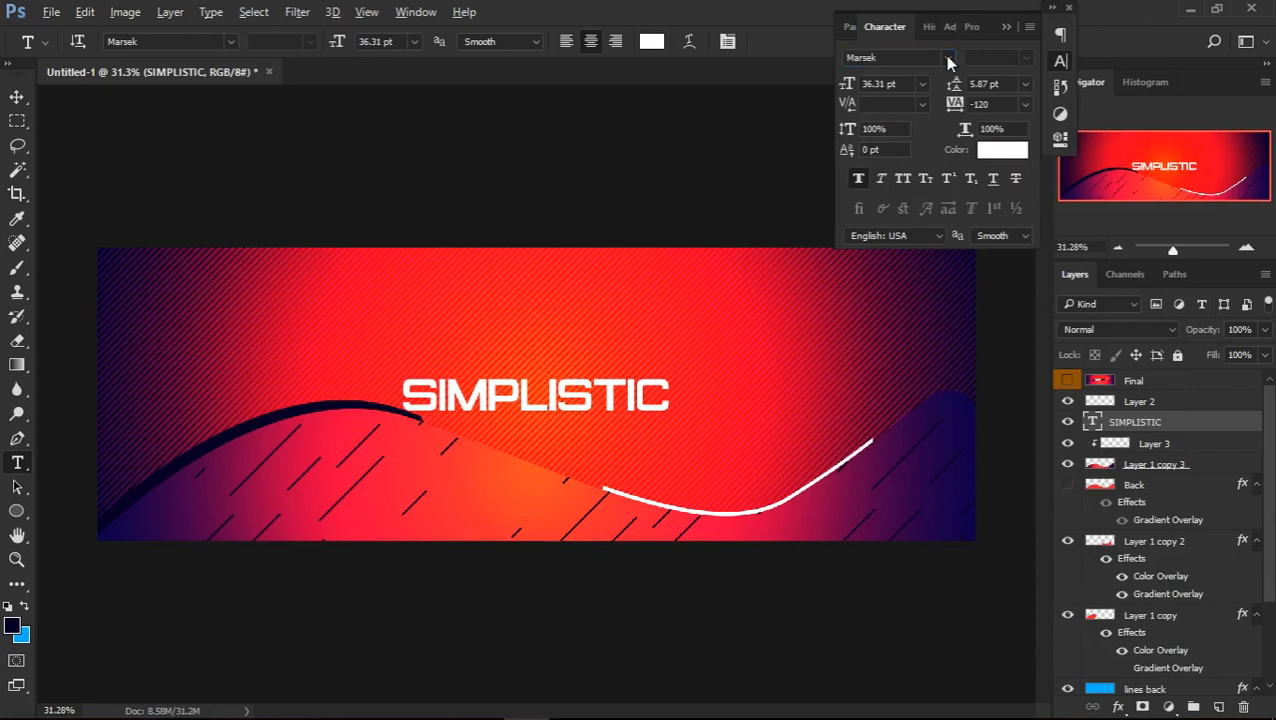
Try a tracking of 0 on the SIMPLISTIC title and return it to -120
{"action": "left_click", "coordinate": [1000, 106]}
{"action": "type", "text": "0"}
{"action": "key", "text": "Return"}
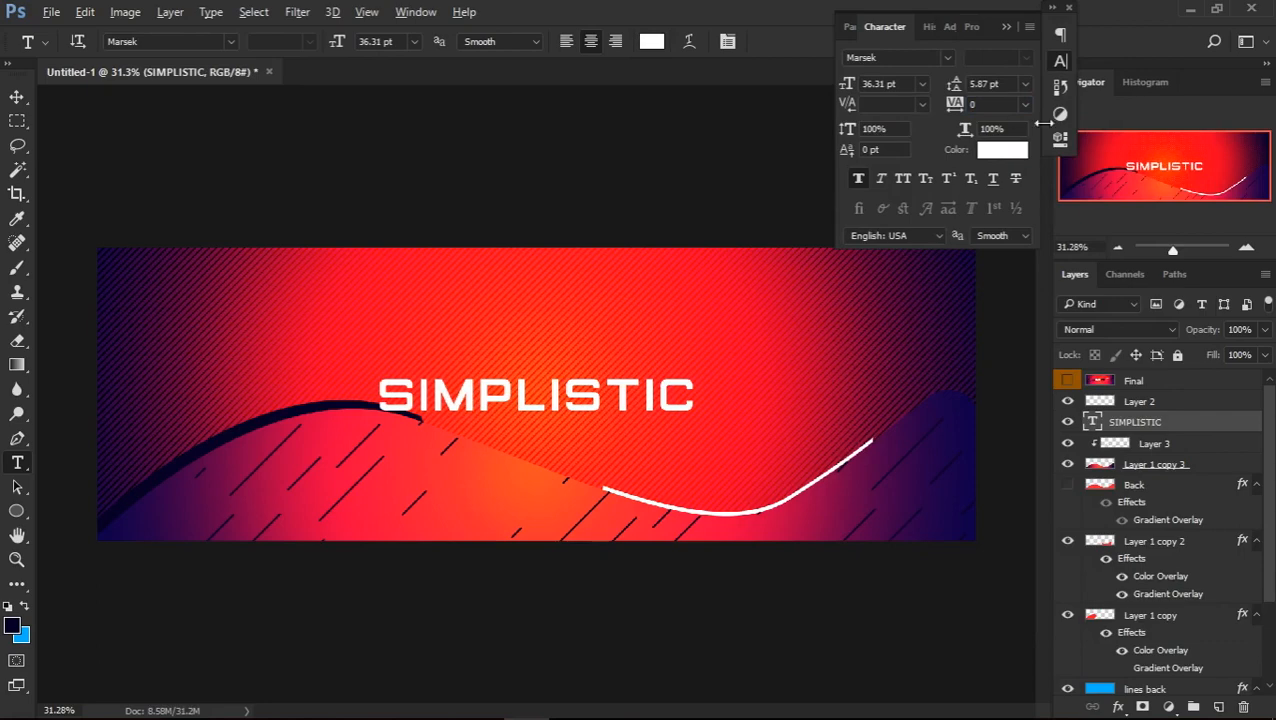
{"action": "type", "text": "-120"}
{"action": "key", "text": "Return"}
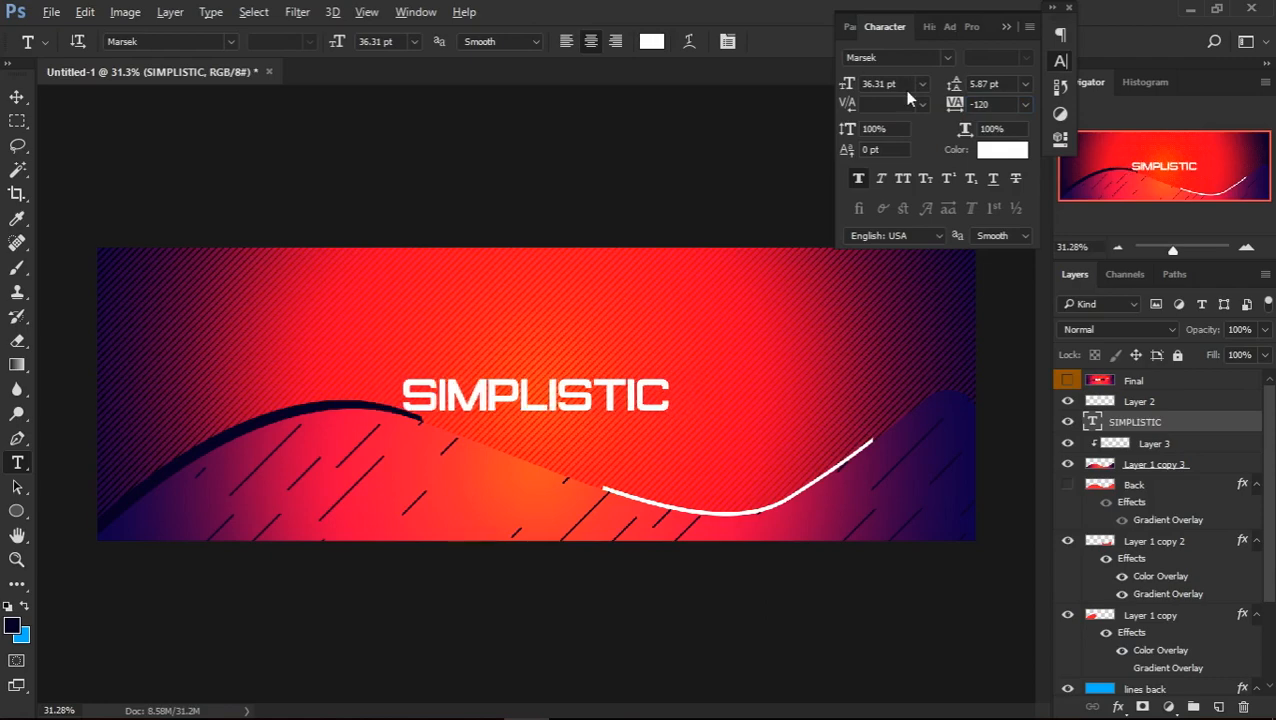
{"action": "left_click", "coordinate": [1005, 27]}
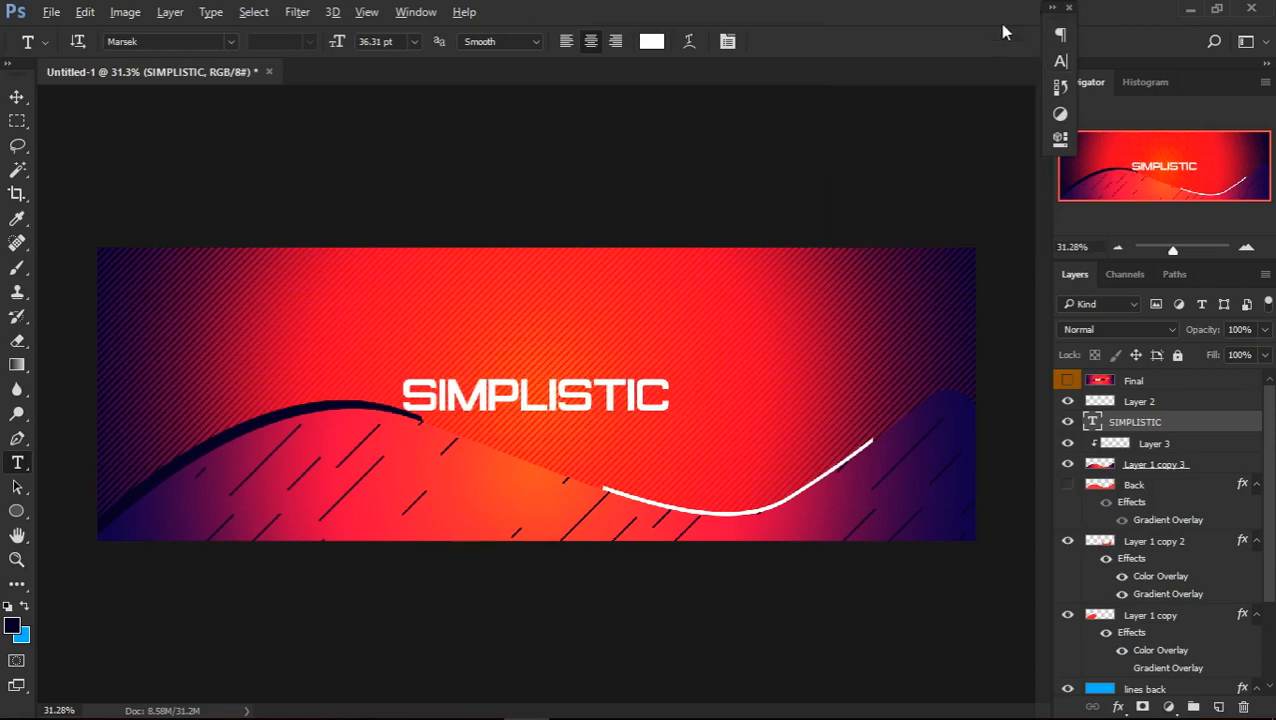
Re-centre the white SIMPLISTIC title on the canvas and clear the selection
{"action": "key", "text": "ctrl+a"}
{"action": "key", "text": "v"}
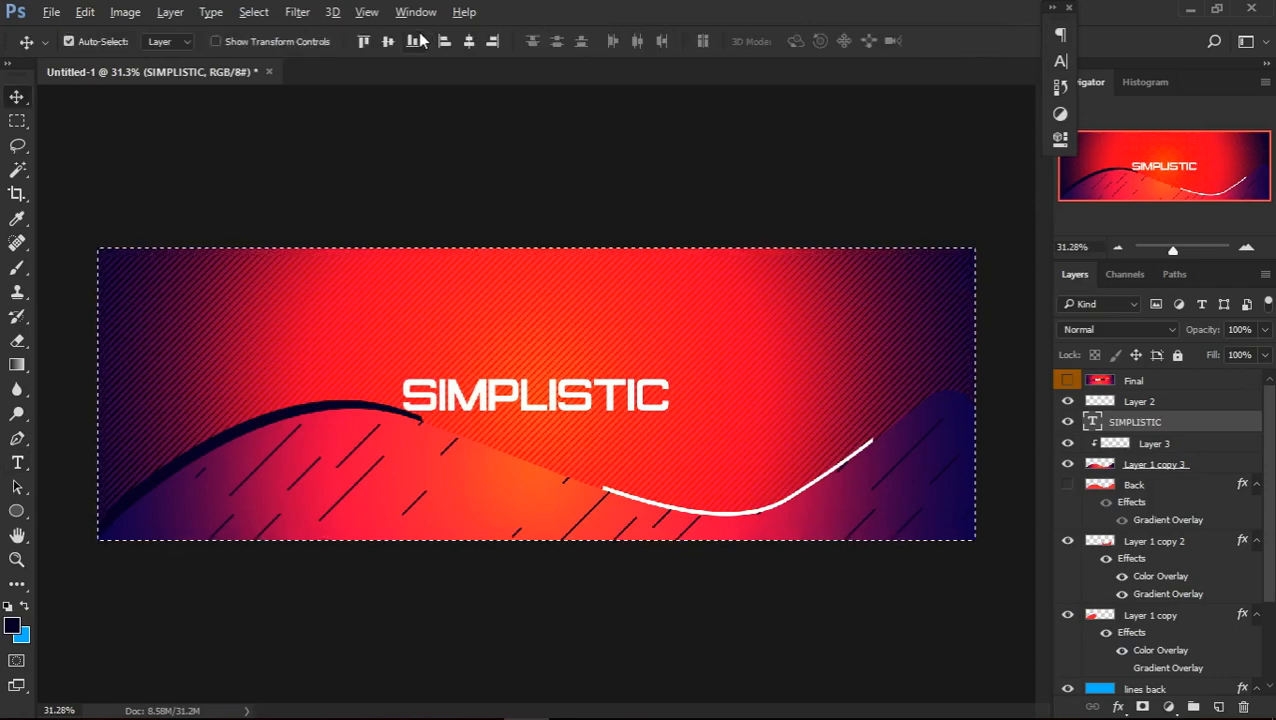
{"action": "left_click", "coordinate": [491, 42]}
{"action": "left_click", "coordinate": [469, 42]}
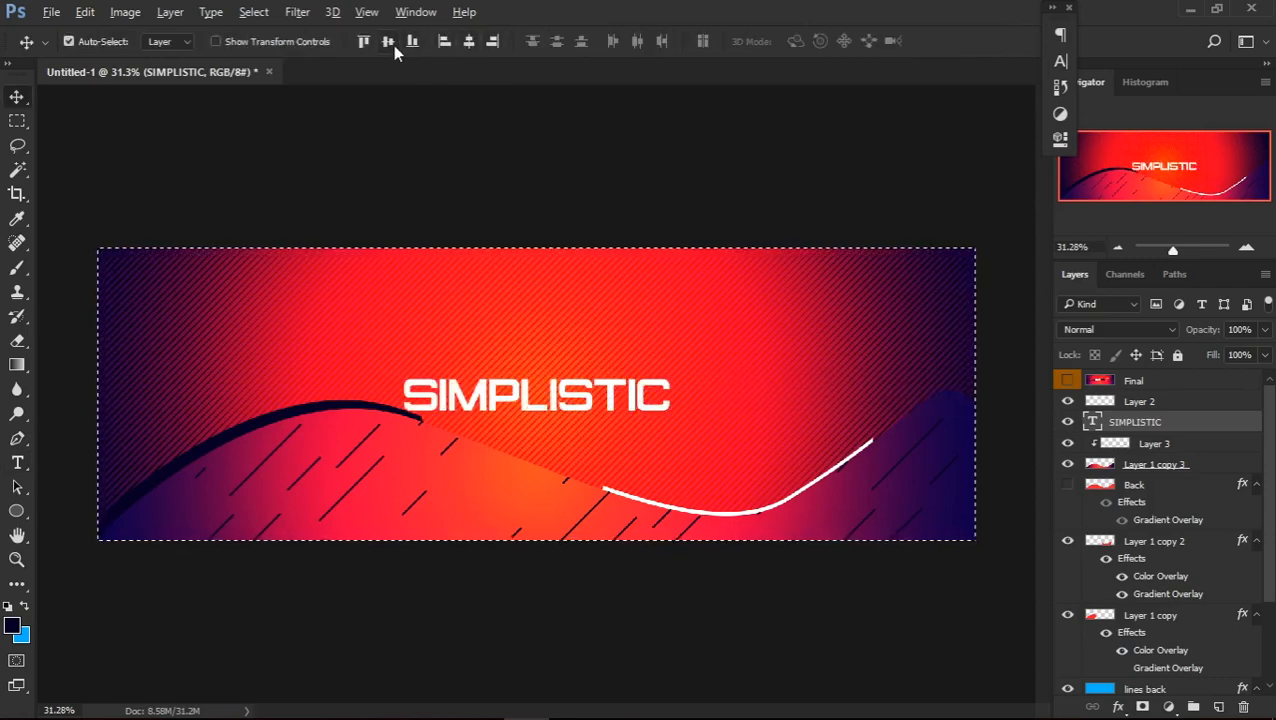
{"action": "key", "text": "ctrl+d"}
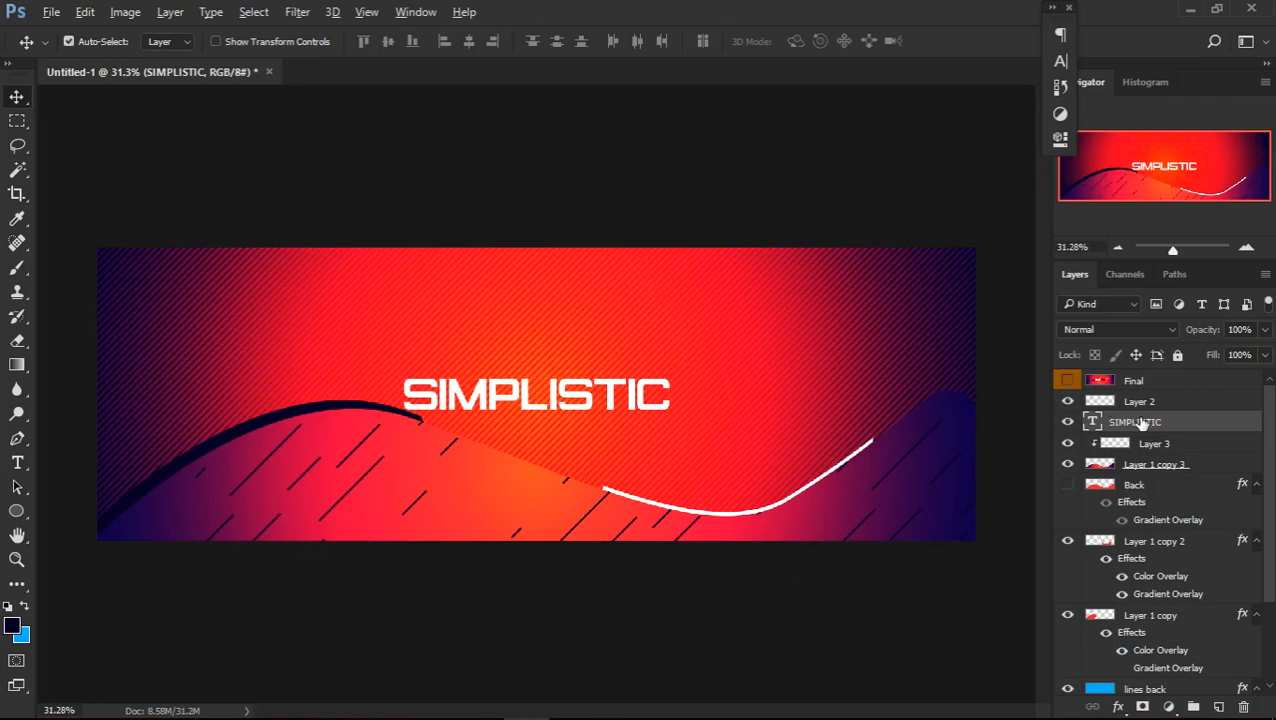
Duplicate the SIMPLISTIC title layer, place the copy beneath the original, and set the copy's fill to 0%
{"action": "key", "text": "ctrl+j"}
{"action": "left_click_drag", "start_coordinate": [1148, 427], "coordinate": [1151, 452]}
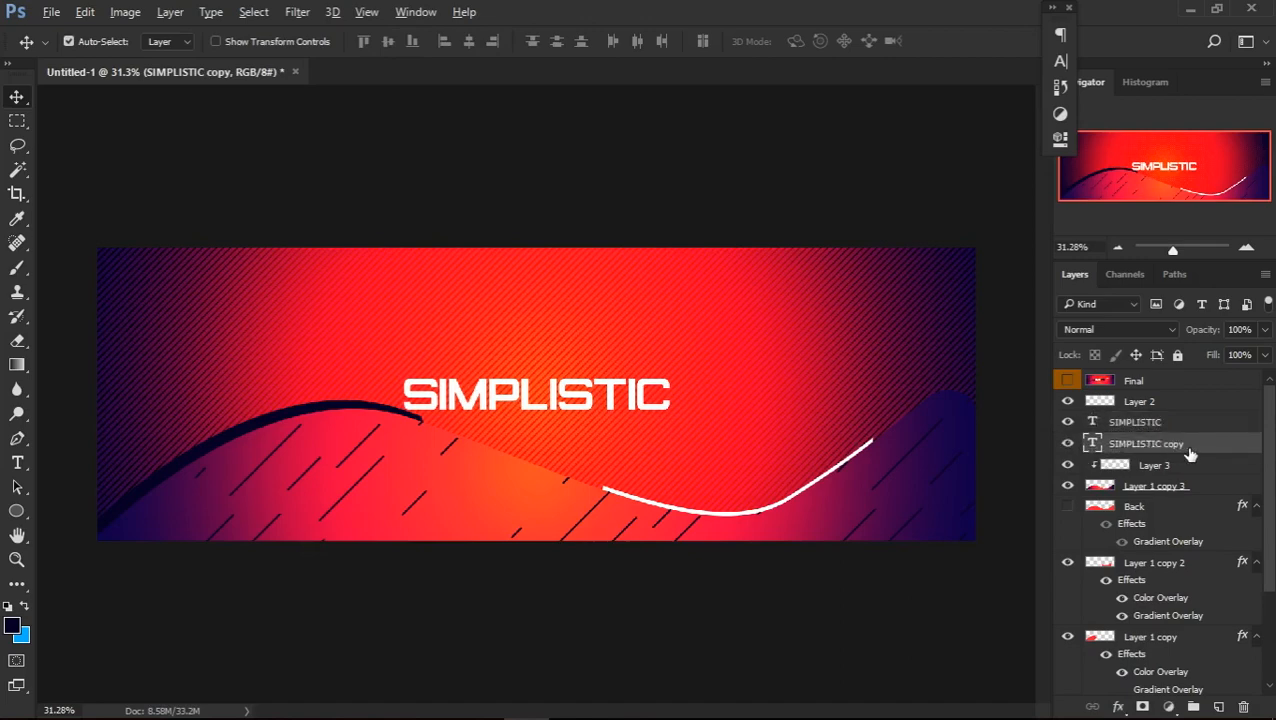
{"action": "left_click", "coordinate": [1264, 355]}
{"action": "left_click_drag", "start_coordinate": [1256, 378], "coordinate": [1092, 390]}
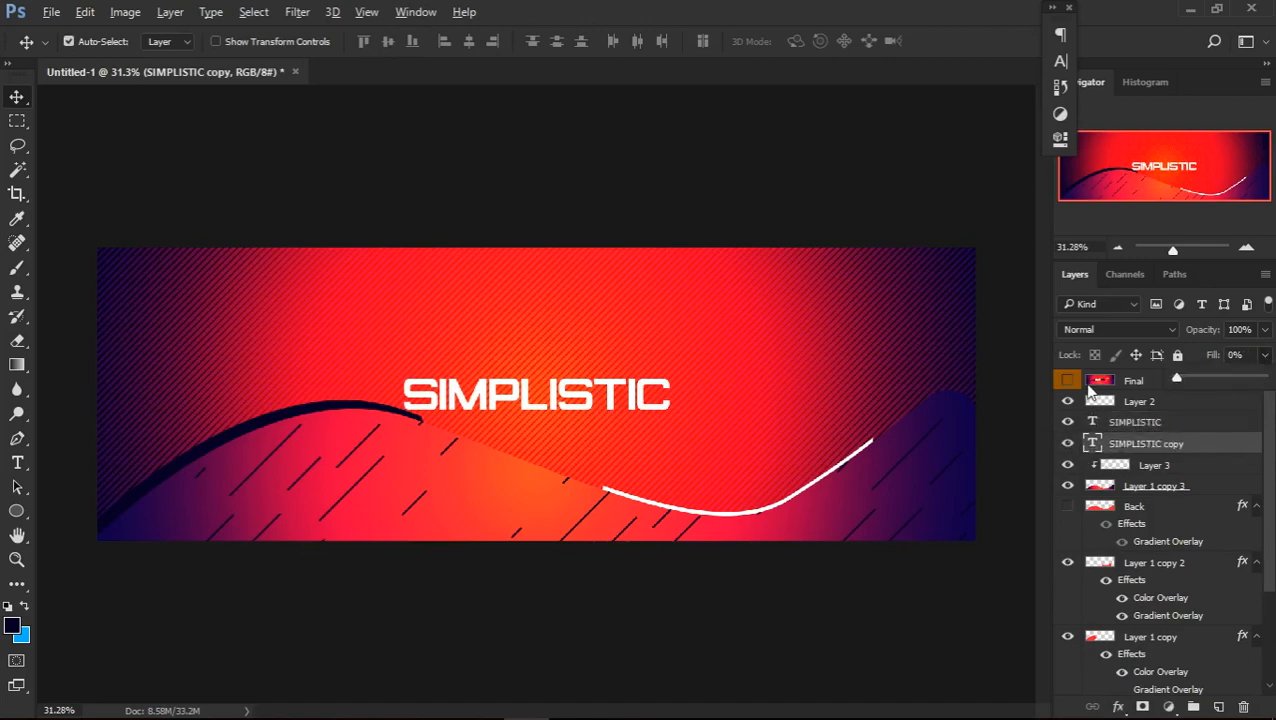
{"action": "left_click", "coordinate": [1212, 449]}
Add a white 4 px inside stroke at 100% opacity to the SIMPLISTIC copy
{"action": "double_click", "coordinate": [1245, 453]}
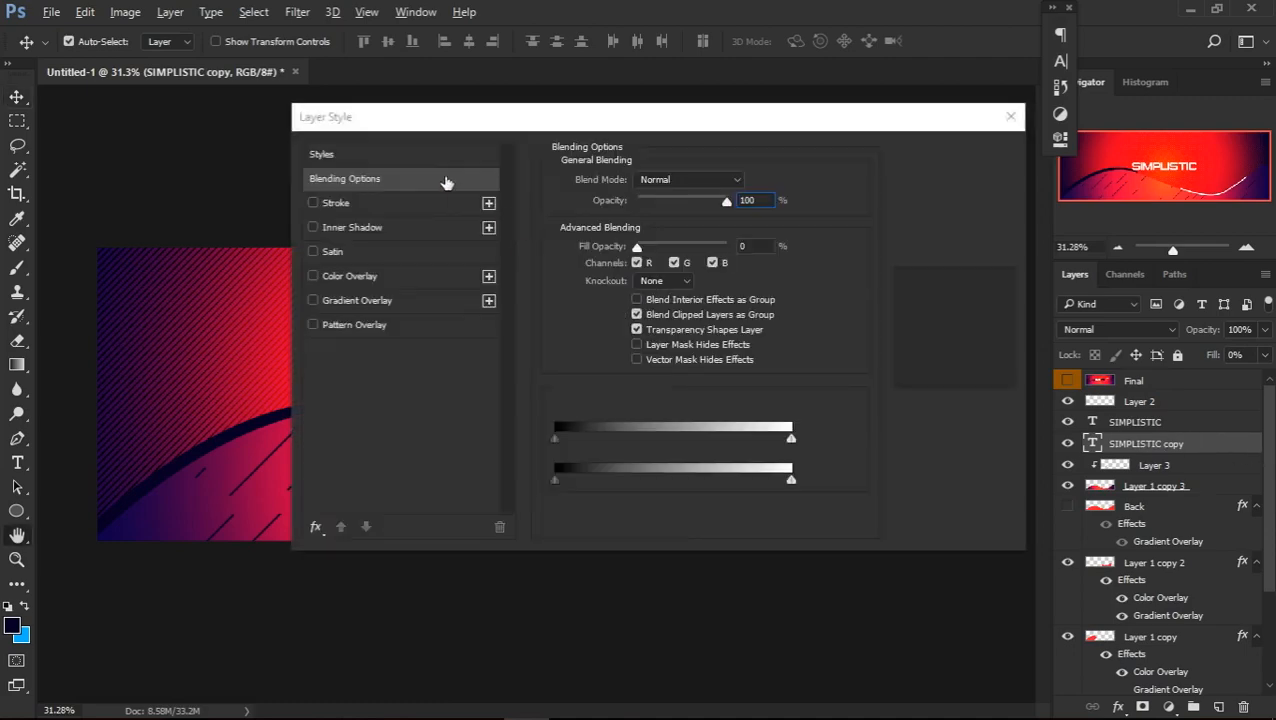
{"action": "left_click", "coordinate": [403, 207]}
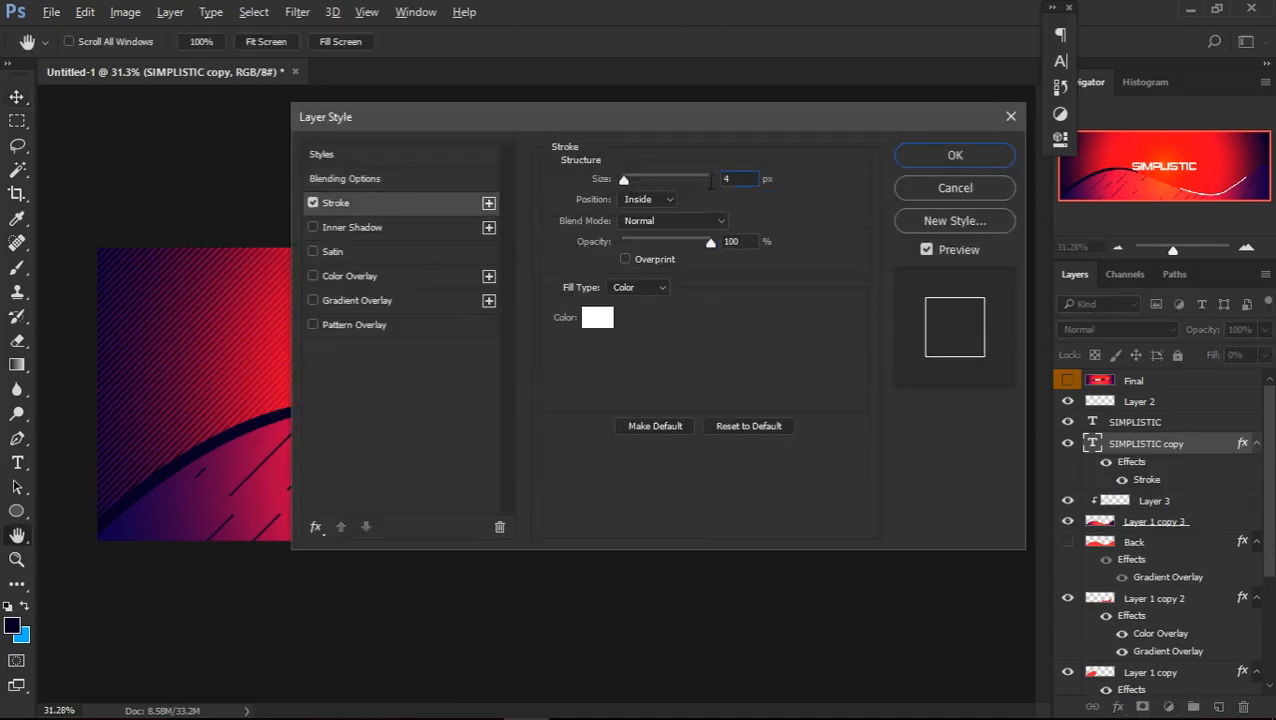
{"action": "left_click", "coordinate": [932, 160]}
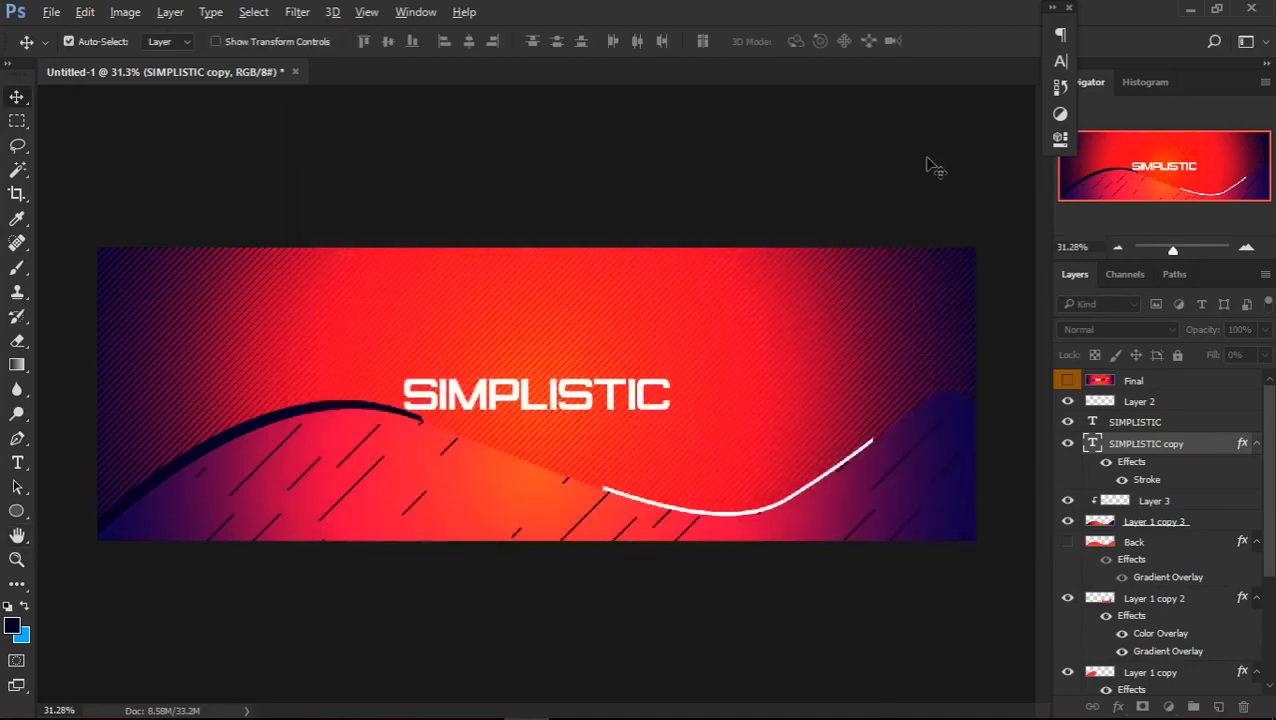
Enlarge the outlined SIMPLISTIC copy to 191.97% around its centre and compare it with the Final reference
{"action": "key", "text": "ctrl+t"}
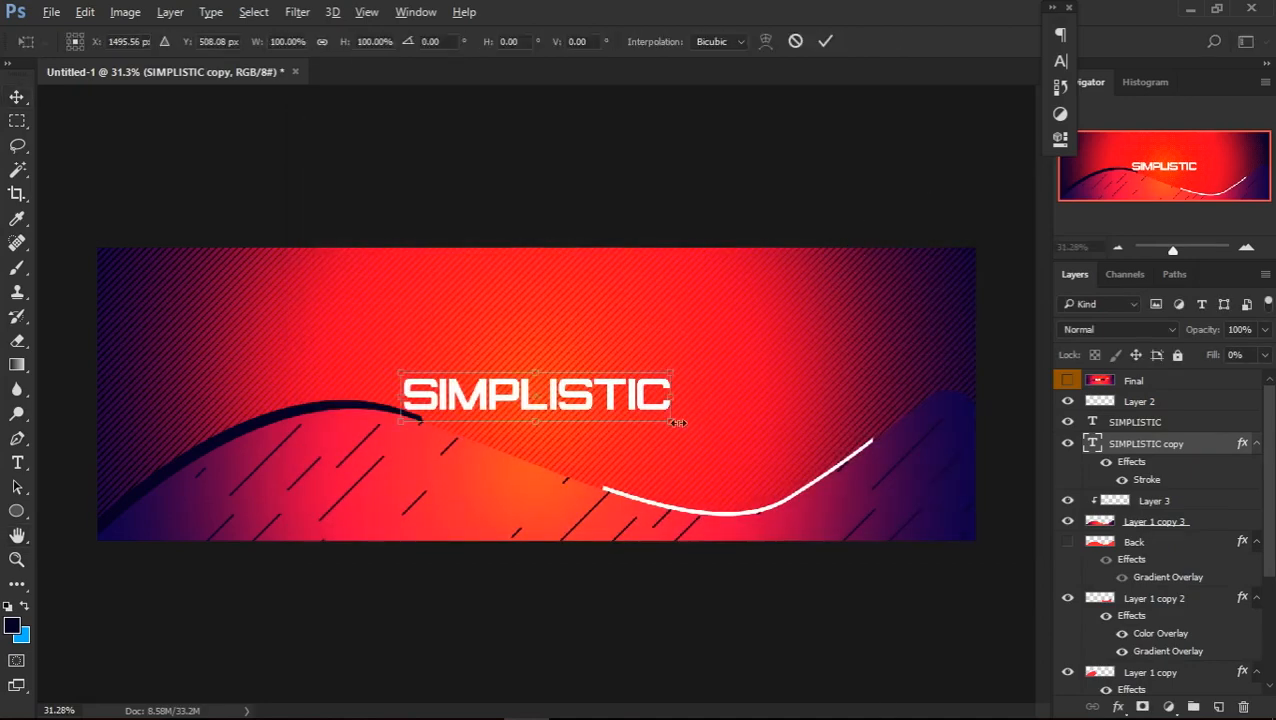
{"action": "left_click_drag", "start_coordinate": [680, 427], "coordinate": [748, 457]}
{"action": "left_click_drag", "start_coordinate": [751, 460], "coordinate": [795, 464]}
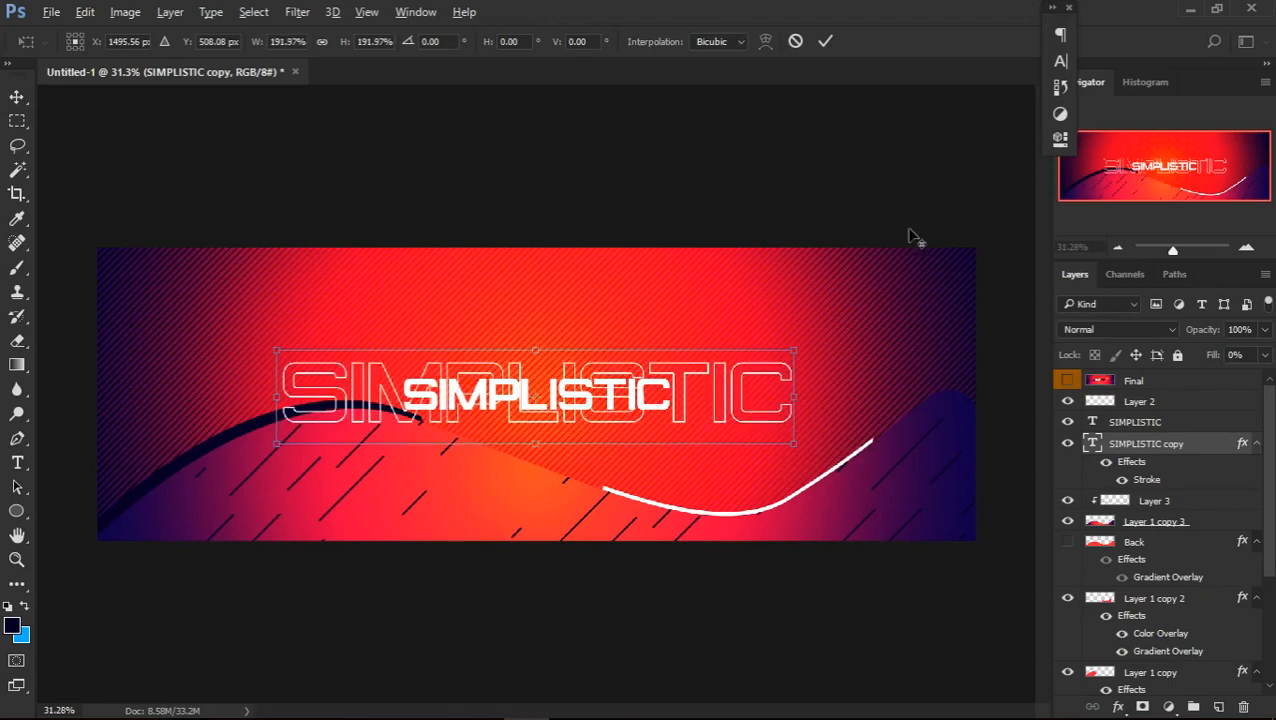
{"action": "left_click", "coordinate": [827, 41]}
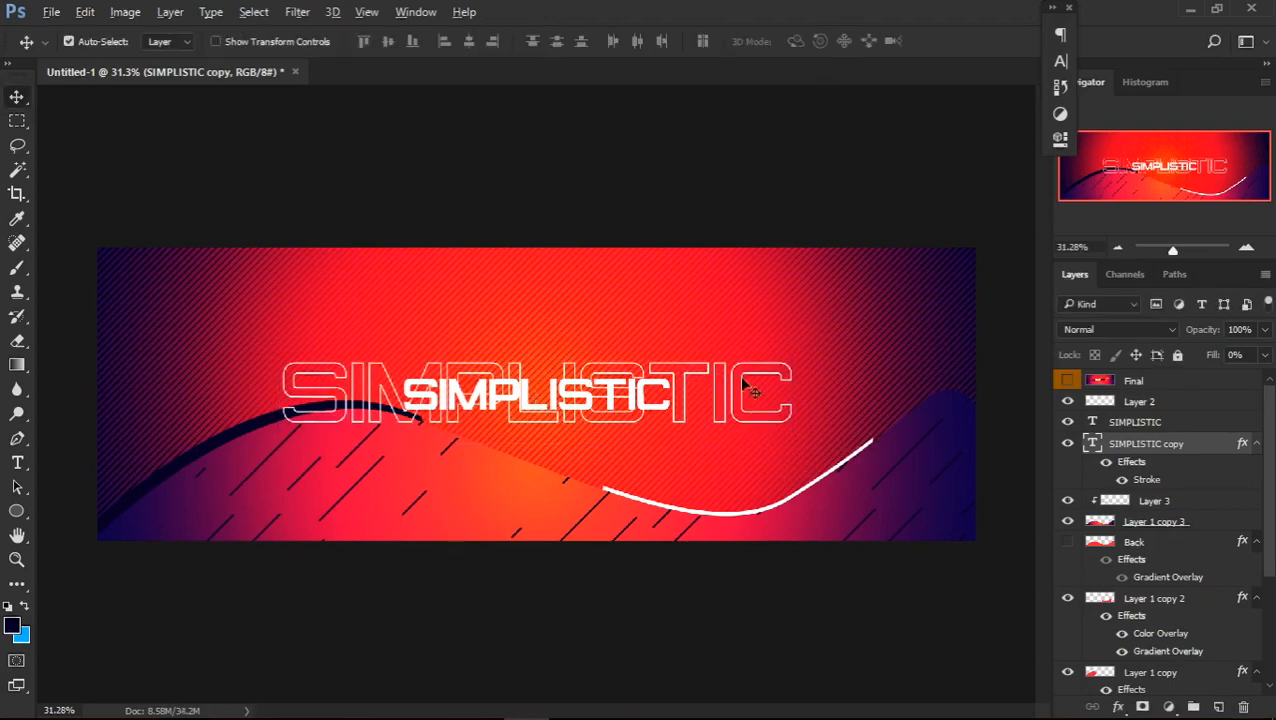
{"action": "left_click", "coordinate": [1066, 380]}
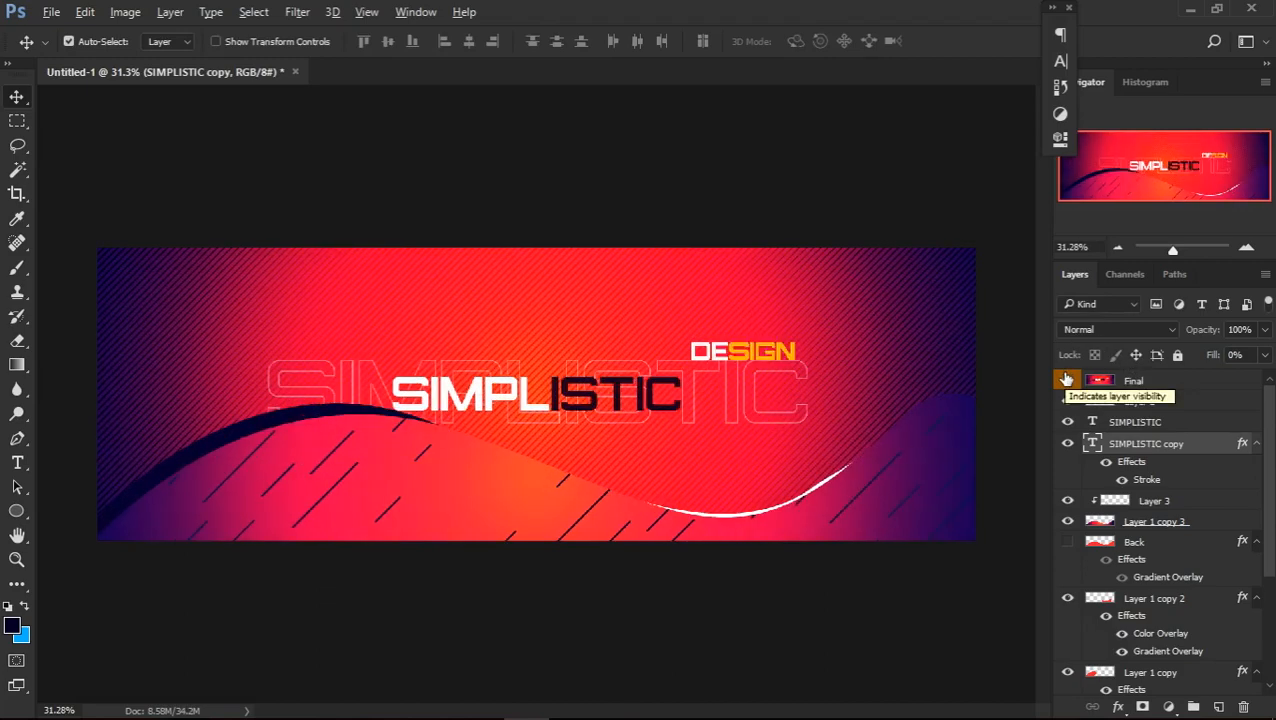
Hide the Final reference and move the outlined SIMPLISTIC copy layer beneath Layer 1 copy, directly above the lines back layer
{"action": "left_click", "coordinate": [1066, 380]}
{"action": "left_click_drag", "start_coordinate": [1155, 455], "coordinate": [1150, 548]}
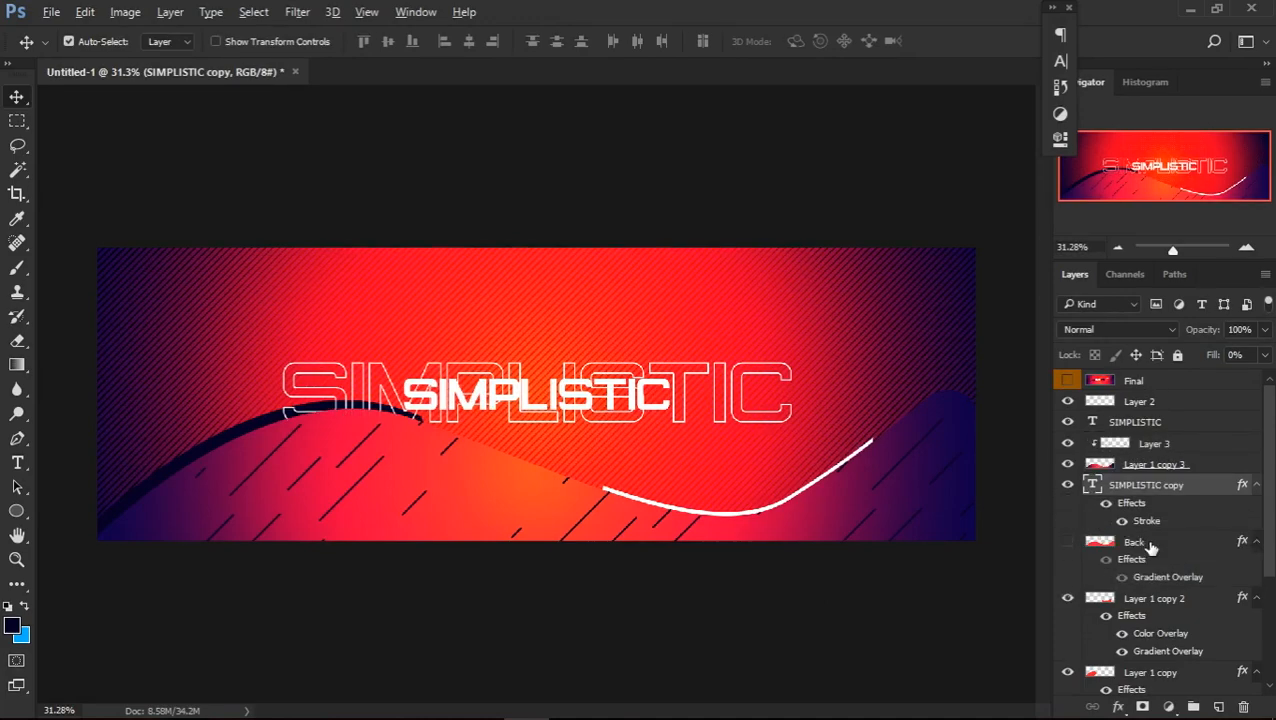
{"action": "left_click_drag", "start_coordinate": [1144, 492], "coordinate": [1130, 652]}
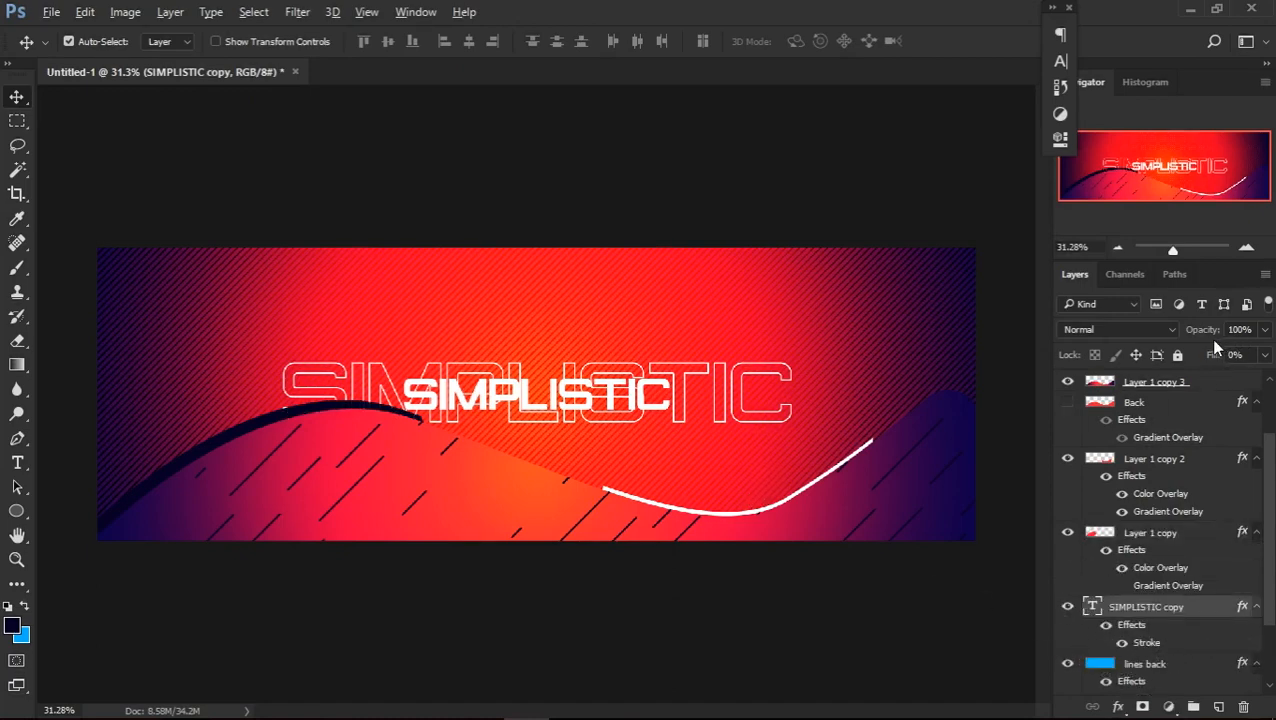
Set the outlined SIMPLISTIC copy layer's opacity to 20%
{"action": "left_click", "coordinate": [1264, 354]}
{"action": "left_click_drag", "start_coordinate": [1248, 352], "coordinate": [1167, 340]}
{"action": "type", "text": "20"}
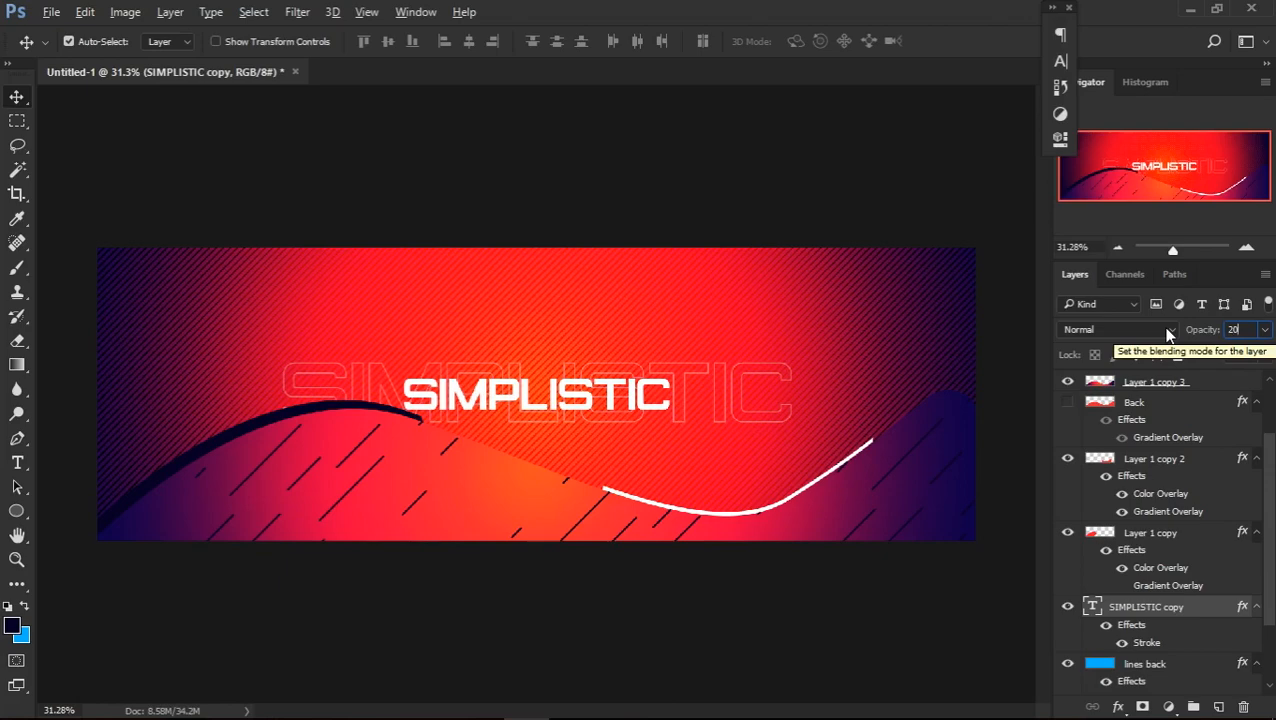
{"action": "key", "text": "Return"}
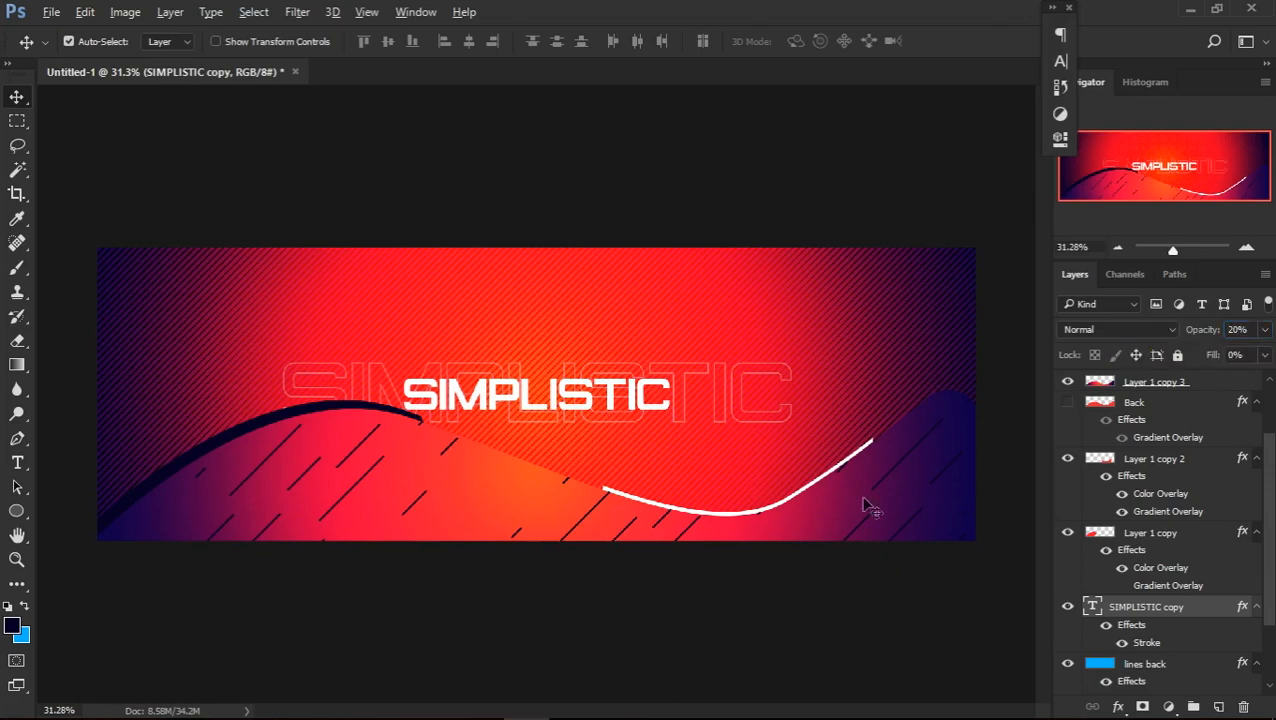
Recolour the letters ISTIC in the SIMPLISTIC title with the dark navy sampled from the accent band on the wave
{"action": "key", "text": "t"}
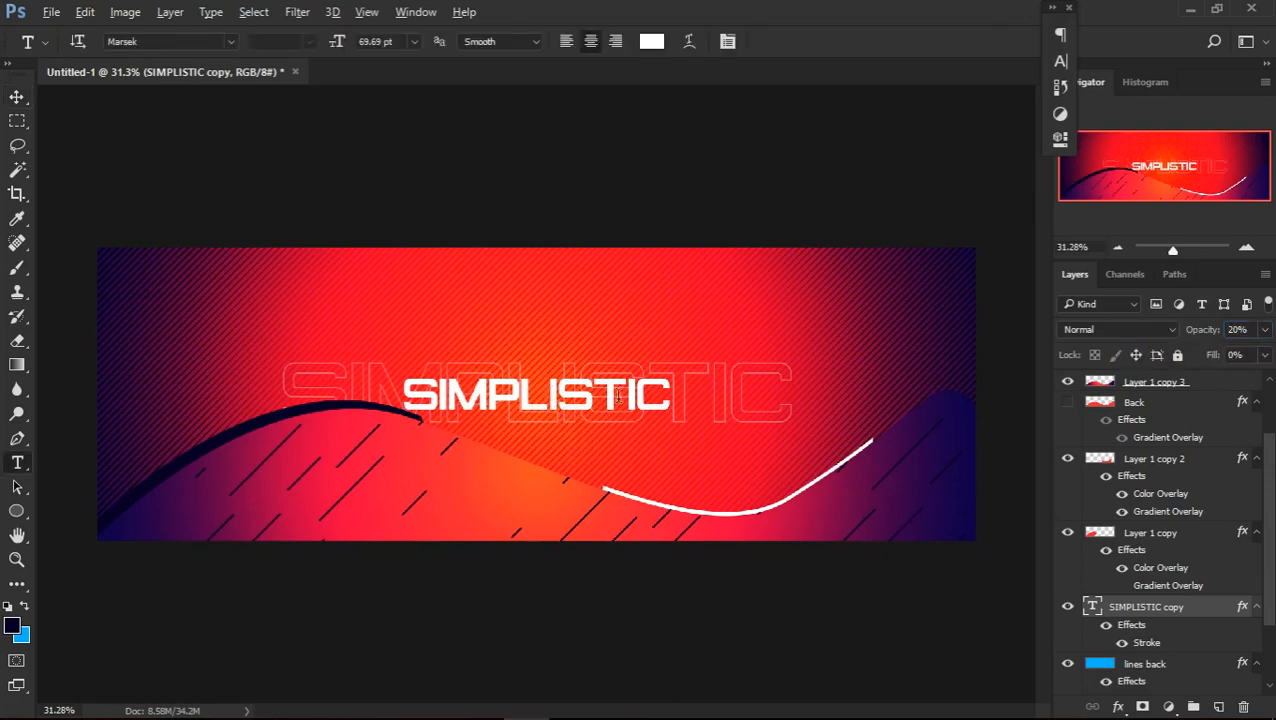
{"action": "left_click_drag", "start_coordinate": [548, 393], "coordinate": [672, 398]}
{"action": "left_click", "coordinate": [651, 41]}
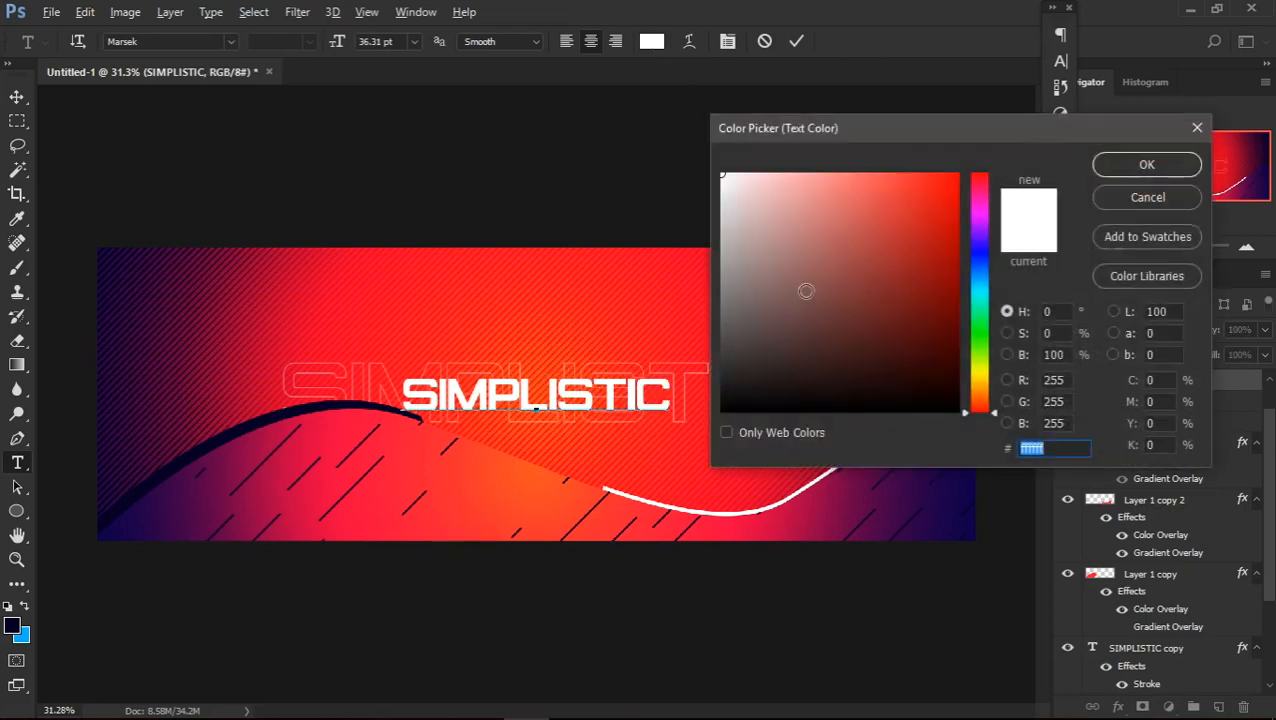
{"action": "left_click", "coordinate": [978, 274]}
{"action": "type", "text": "002340"}
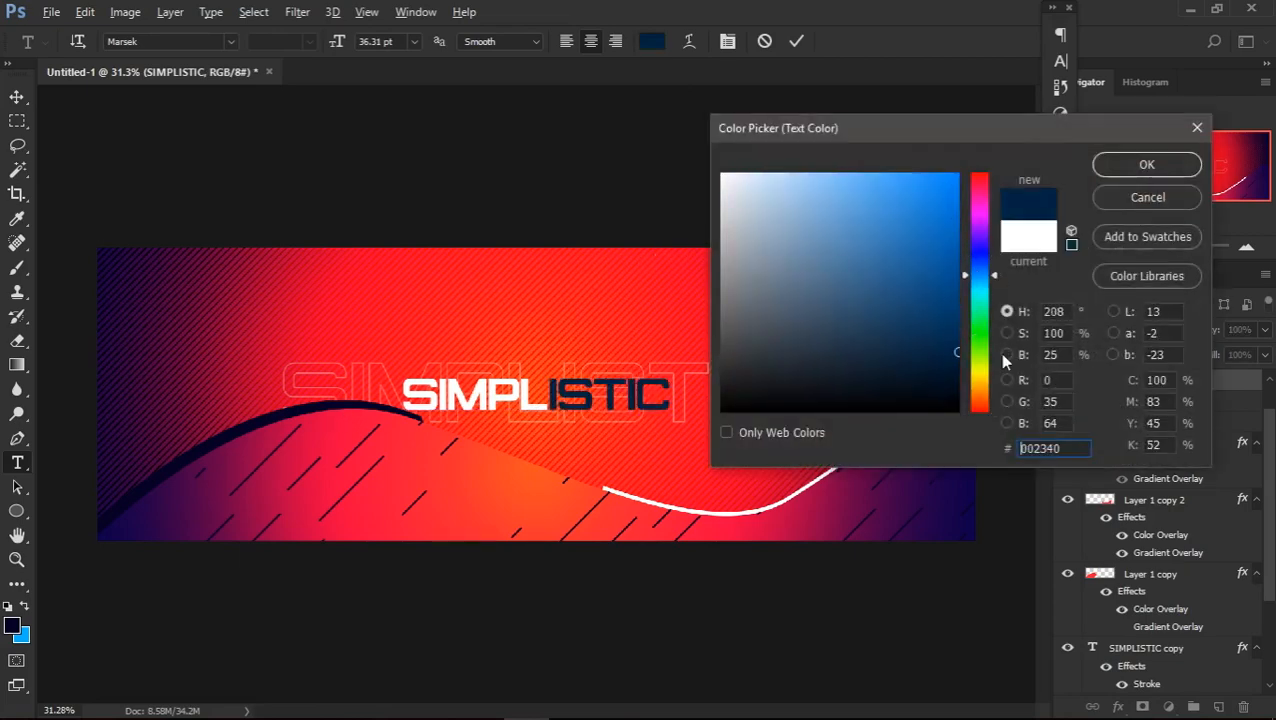
{"action": "left_click", "coordinate": [916, 489]}
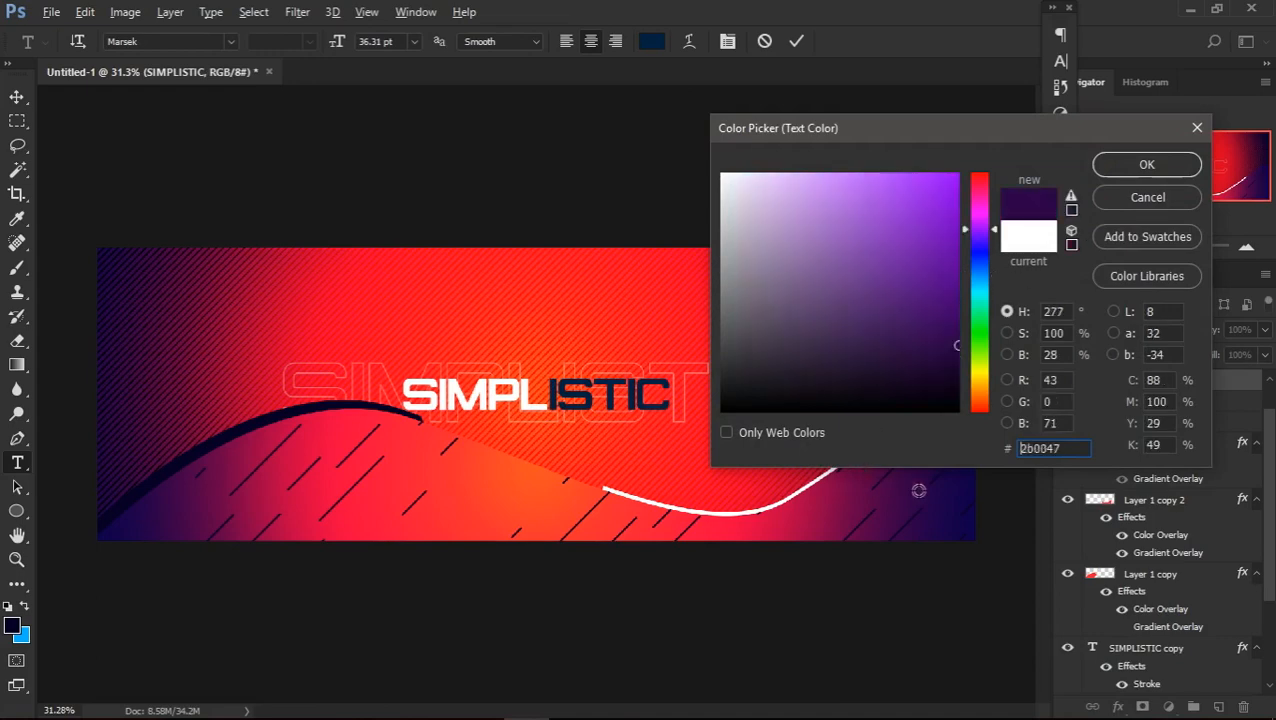
{"action": "left_click", "coordinate": [297, 411]}
{"action": "left_click", "coordinate": [1147, 165]}
{"action": "left_click", "coordinate": [800, 41]}
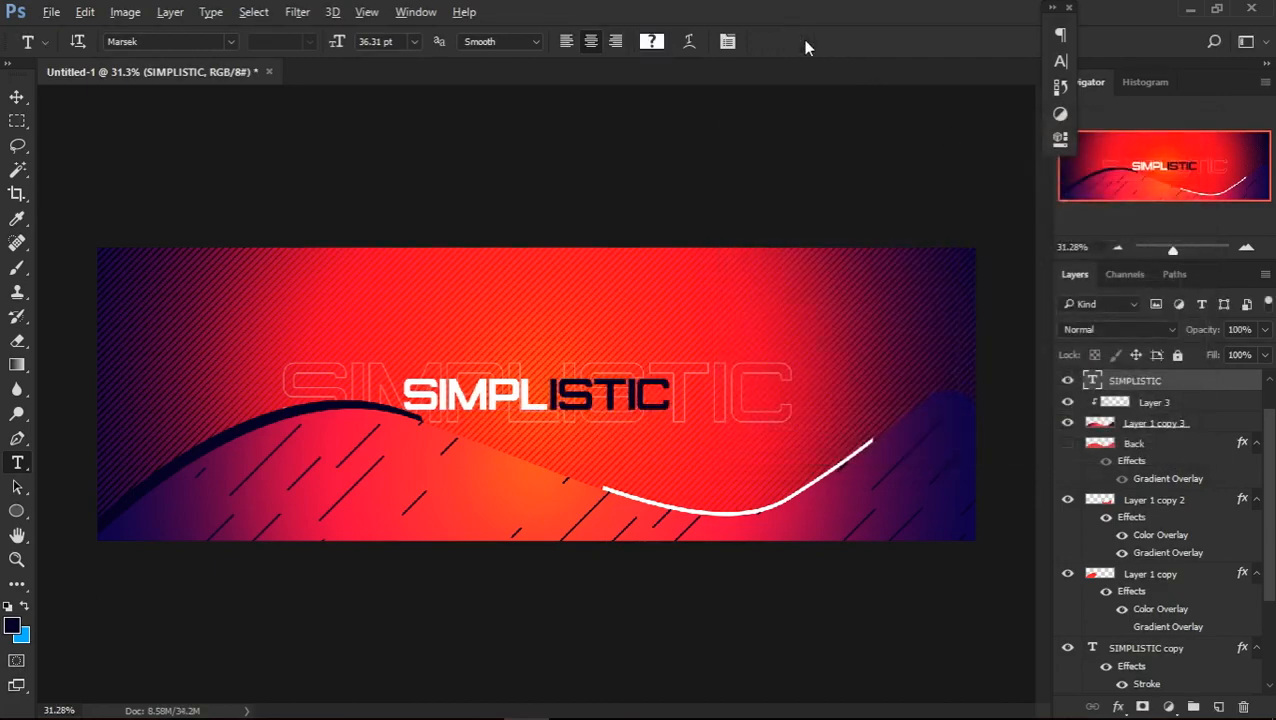
Add the text DESIGN at 22.74 pt in dark navy and place it above the right end of the outlined SIMPLISTIC copy
{"action": "left_click", "coordinate": [656, 330]}
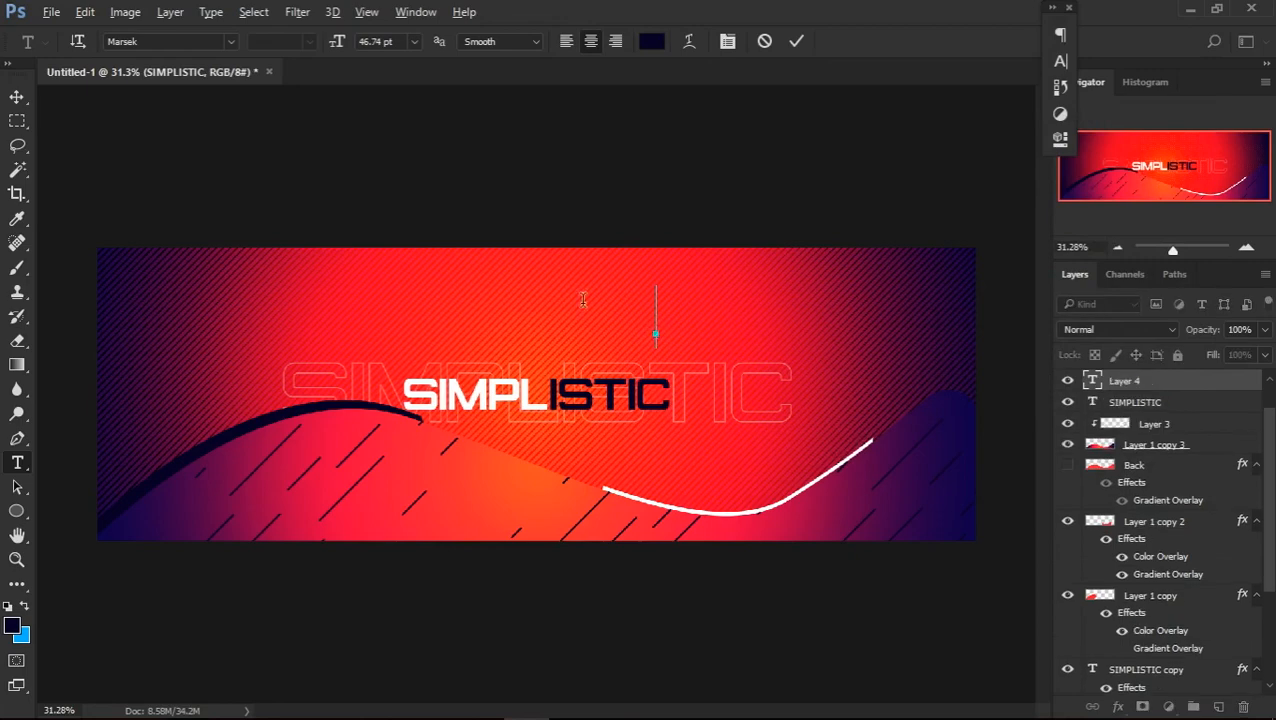
{"action": "left_click_drag", "start_coordinate": [343, 48], "coordinate": [318, 42]}
{"action": "type", "text": "DESIGN"}
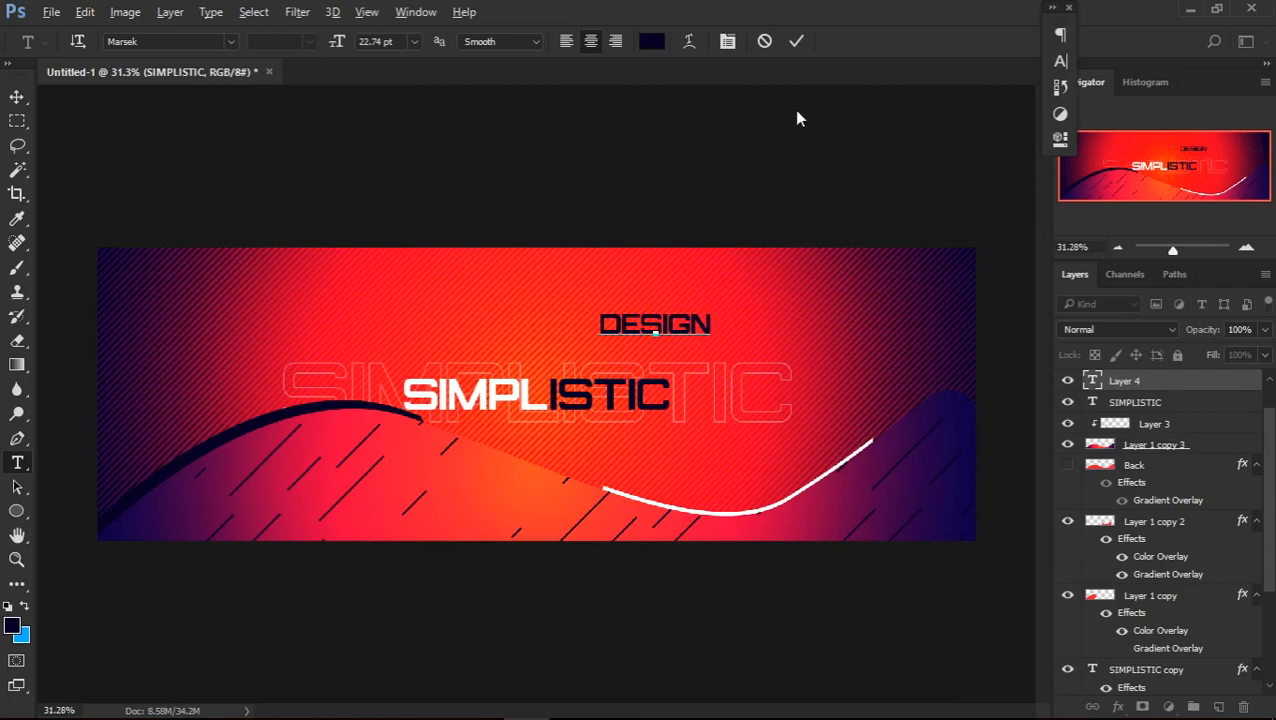
{"action": "left_click", "coordinate": [796, 41]}
{"action": "key", "text": "v"}
{"action": "left_click_drag", "start_coordinate": [661, 344], "coordinate": [736, 354]}
Recolour the letters SIGN in the DESIGN text to yellow, fff000
{"action": "key", "text": "t"}
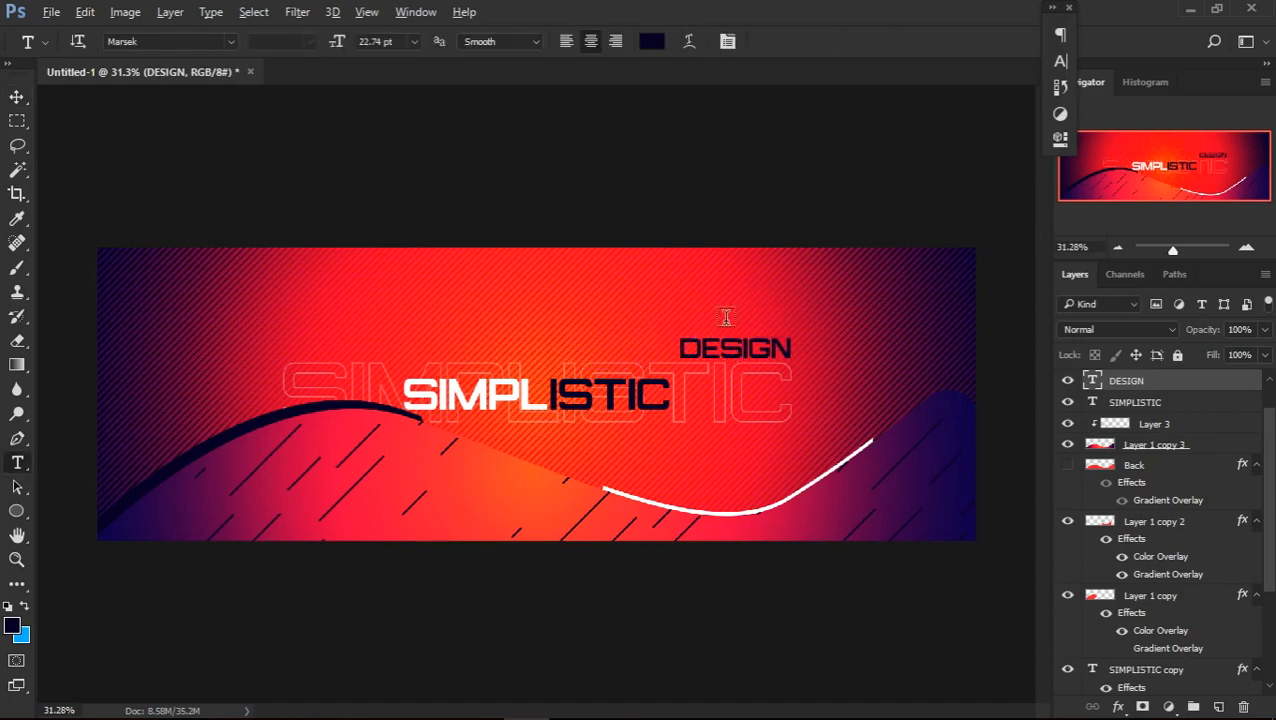
{"action": "left_click_drag", "start_coordinate": [720, 346], "coordinate": [792, 346]}
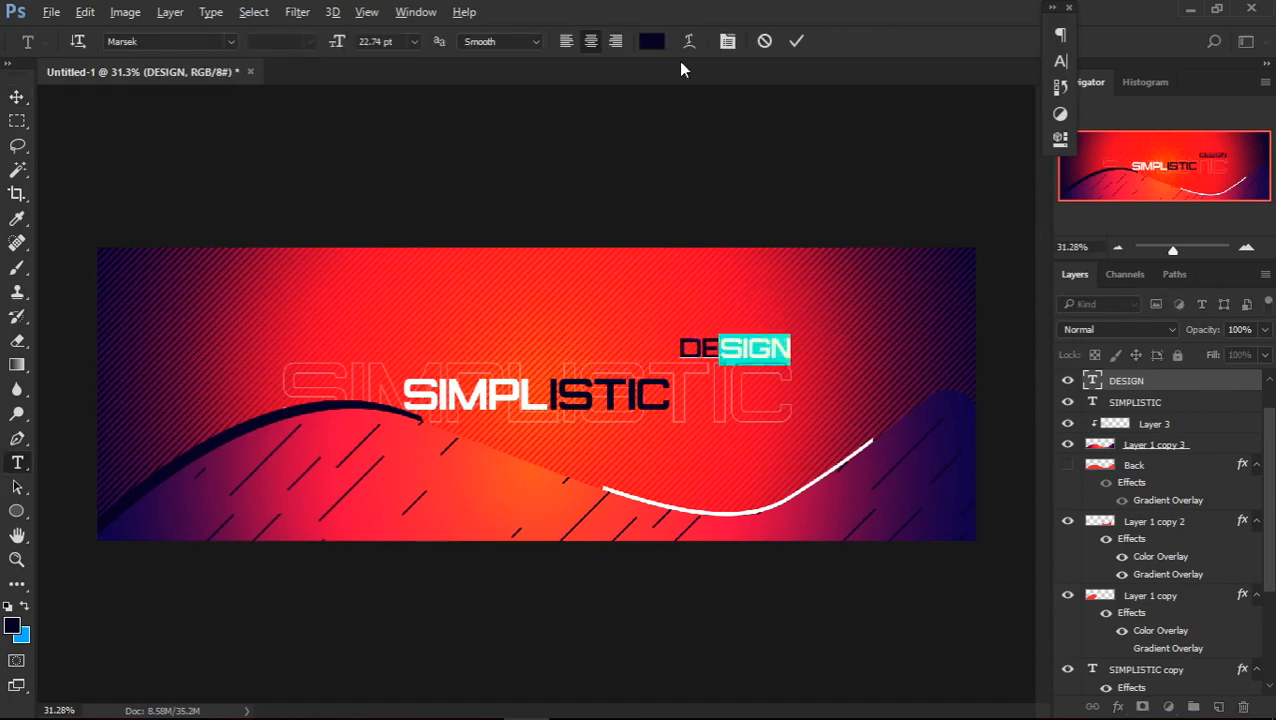
{"action": "left_click", "coordinate": [650, 42]}
{"action": "left_click_drag", "start_coordinate": [780, 225], "coordinate": [721, 172]}
{"action": "left_click_drag", "start_coordinate": [829, 112], "coordinate": [206, 149]}
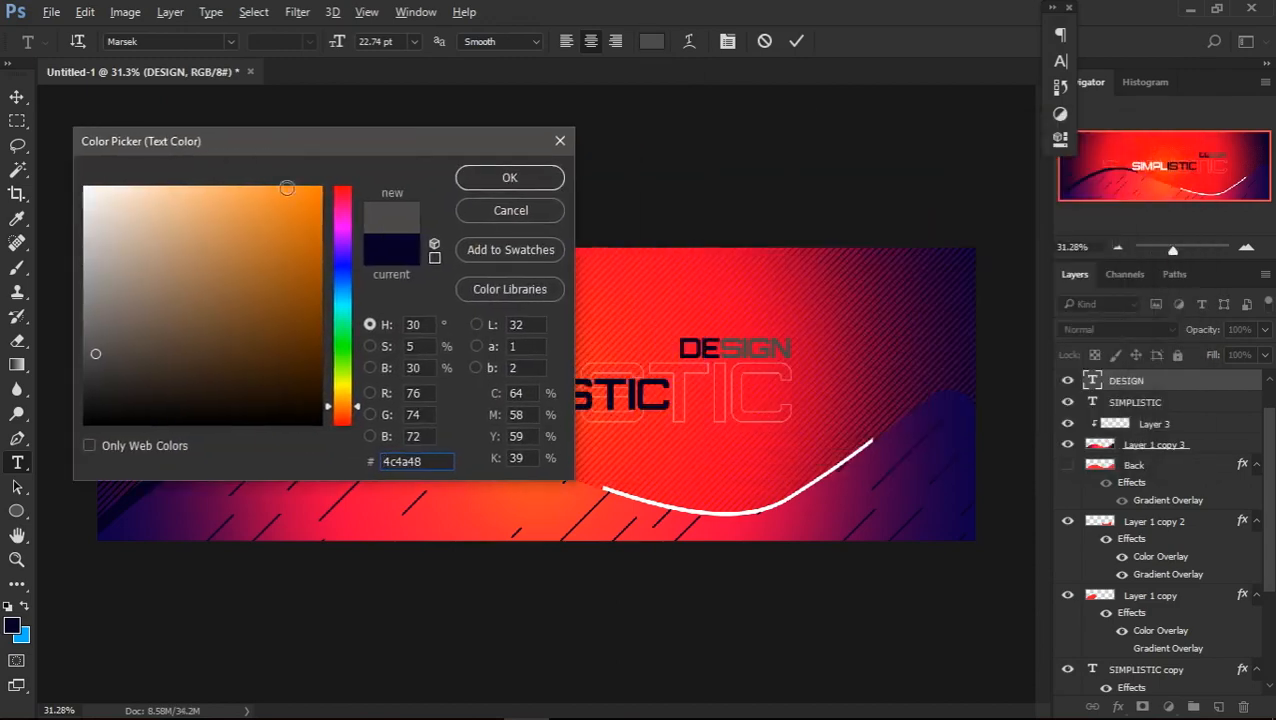
{"action": "left_click", "coordinate": [321, 187]}
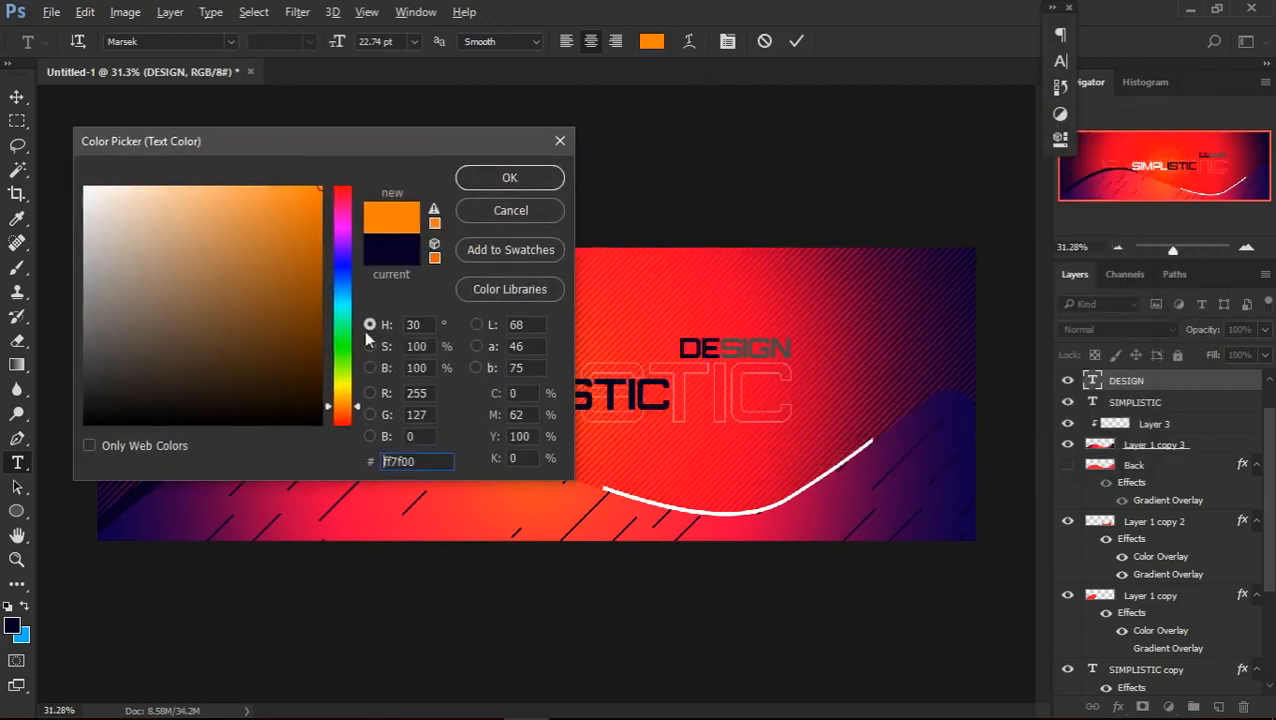
{"action": "left_click", "coordinate": [346, 389]}
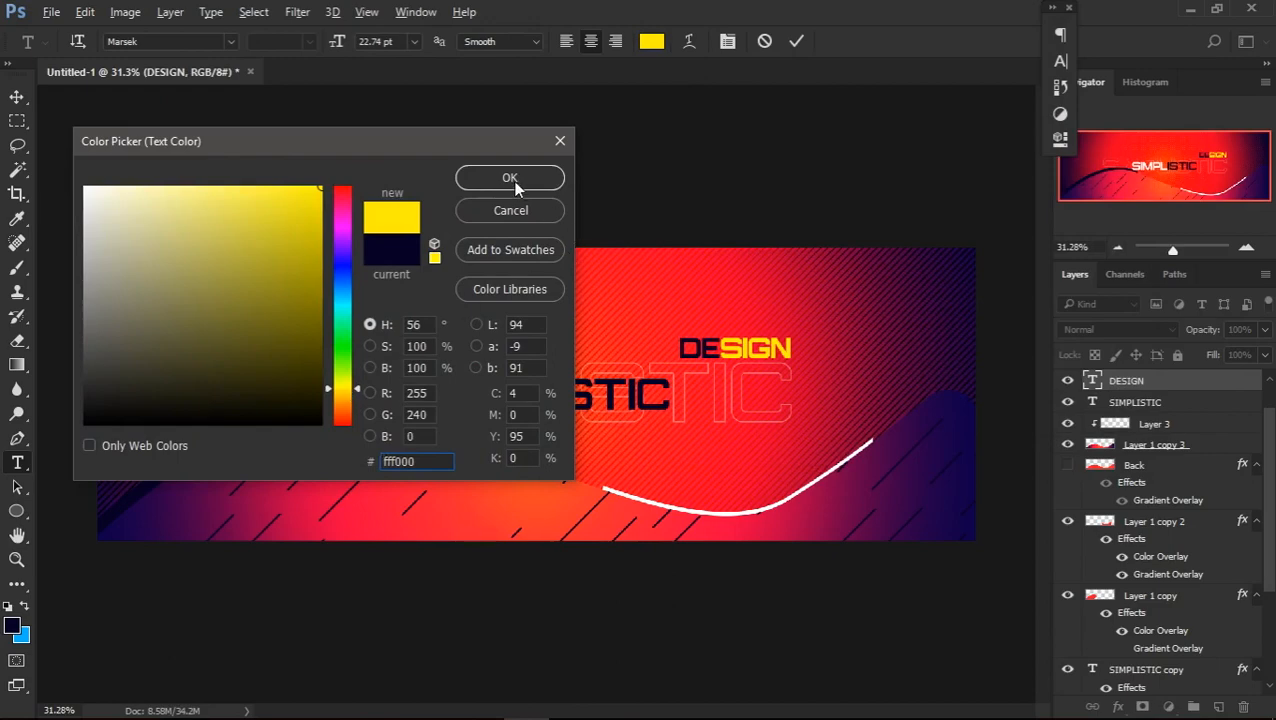
{"action": "left_click", "coordinate": [515, 182]}
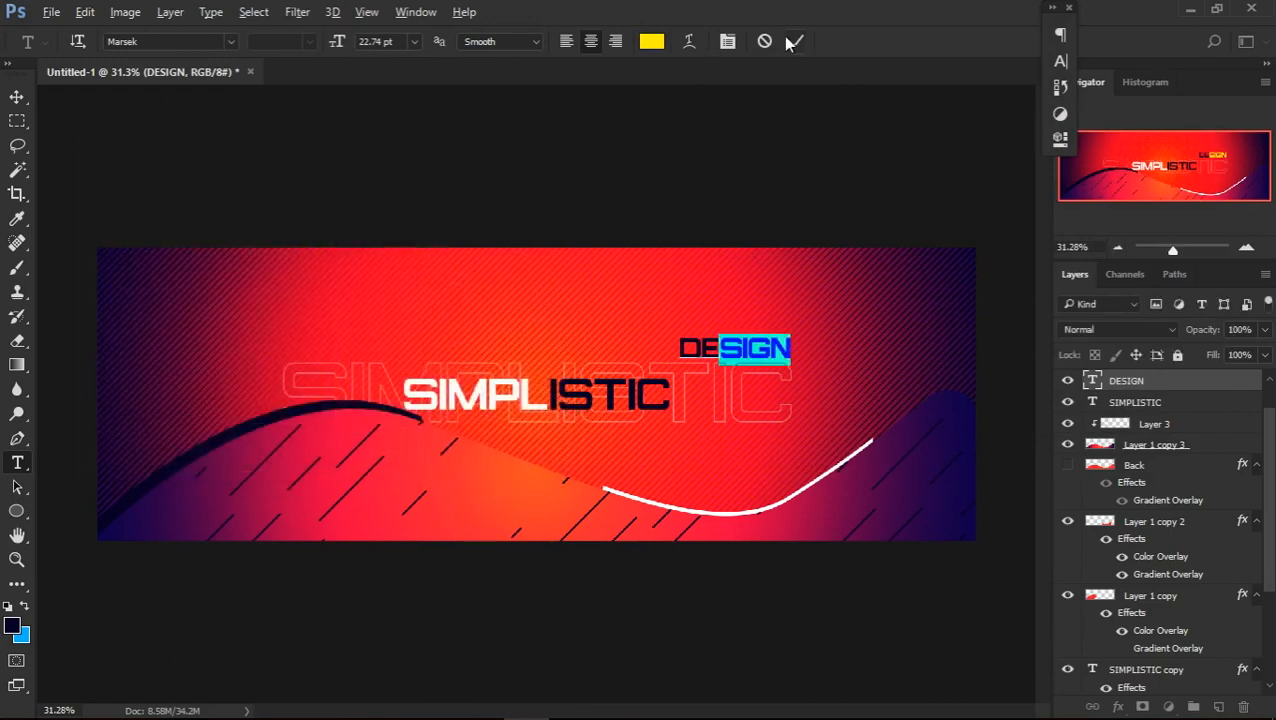
{"action": "left_click", "coordinate": [796, 41]}
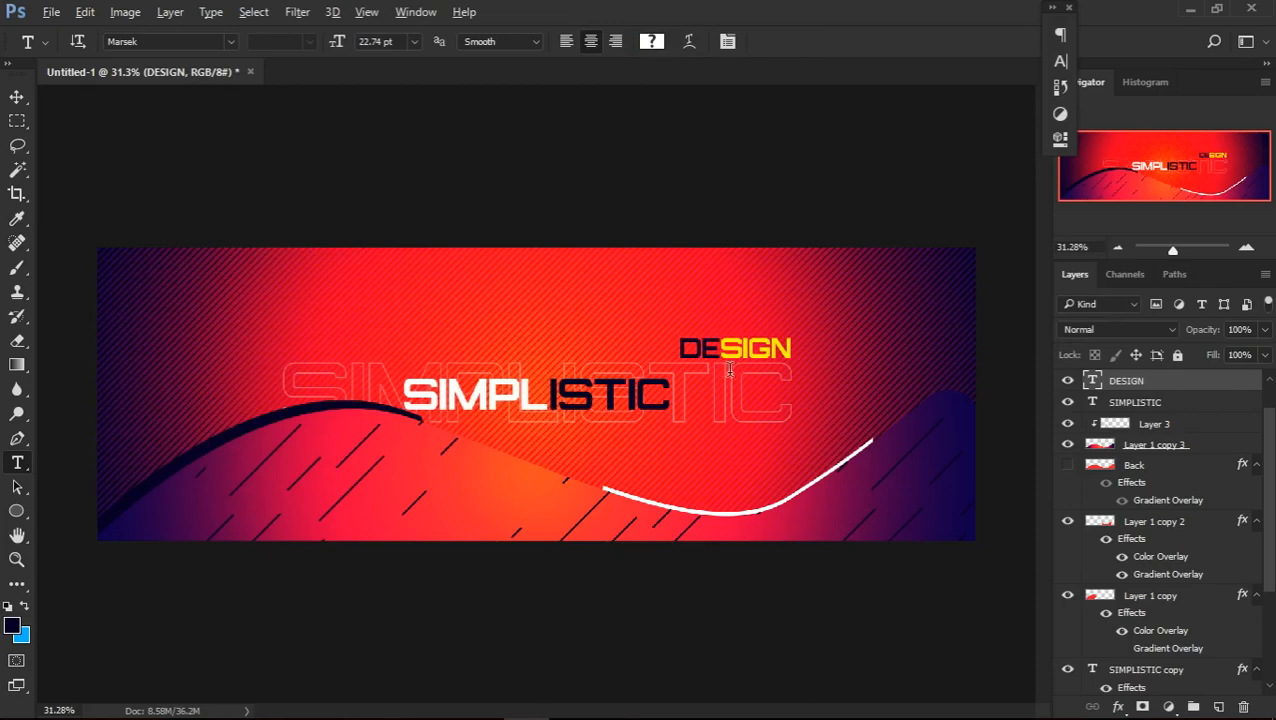
Check the text colour of the letters SIGN in the DESIGN text and keep it
{"action": "left_click_drag", "start_coordinate": [720, 350], "coordinate": [822, 336]}
{"action": "left_click", "coordinate": [651, 42]}
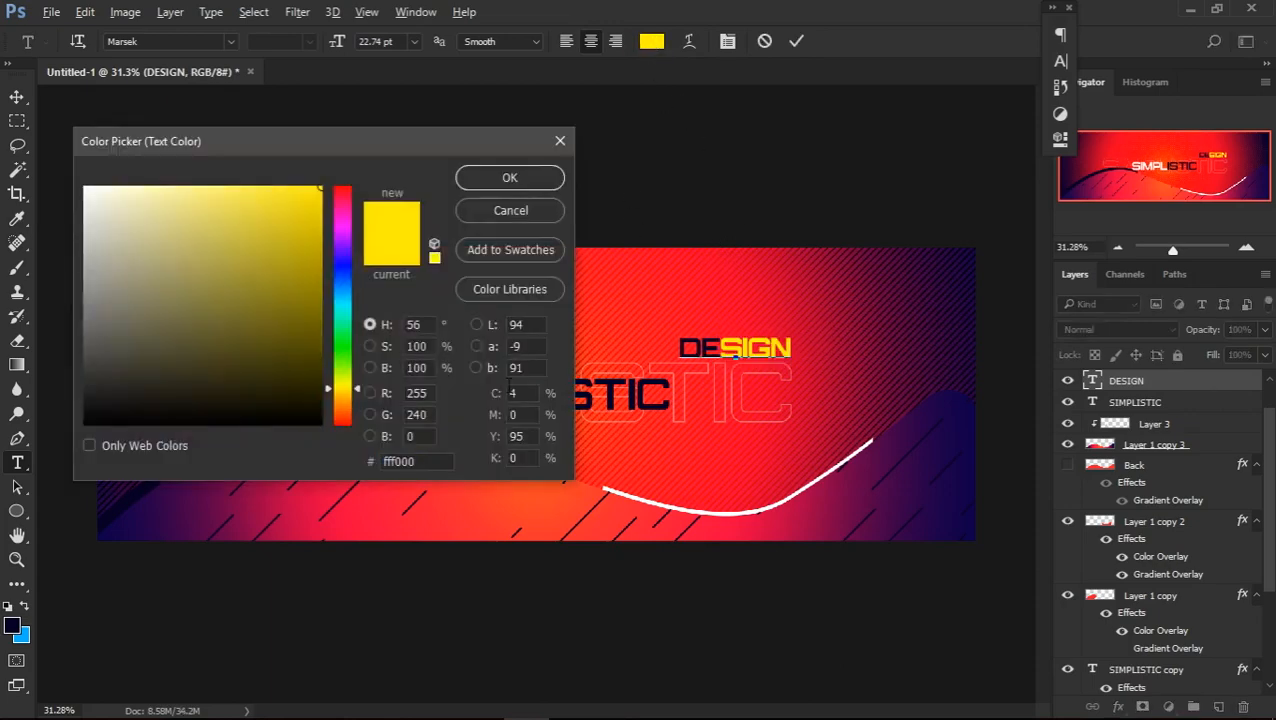
{"action": "left_click", "coordinate": [522, 179]}
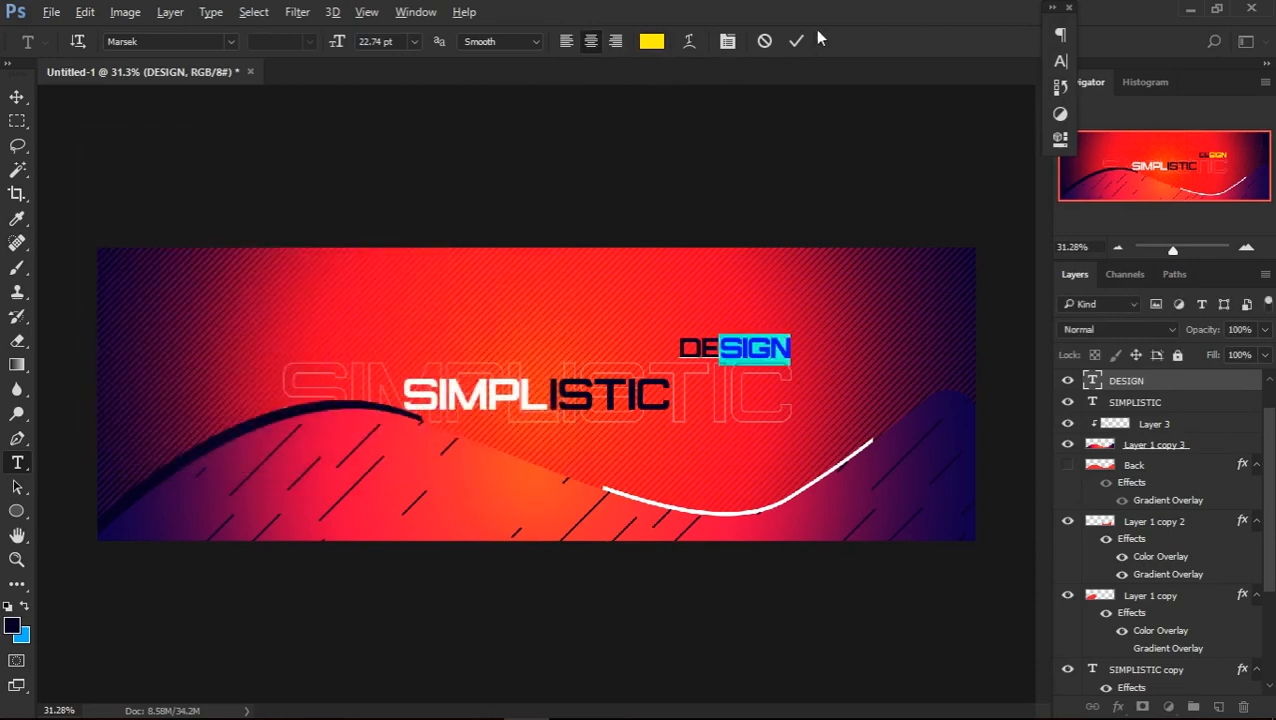
{"action": "left_click", "coordinate": [796, 41]}
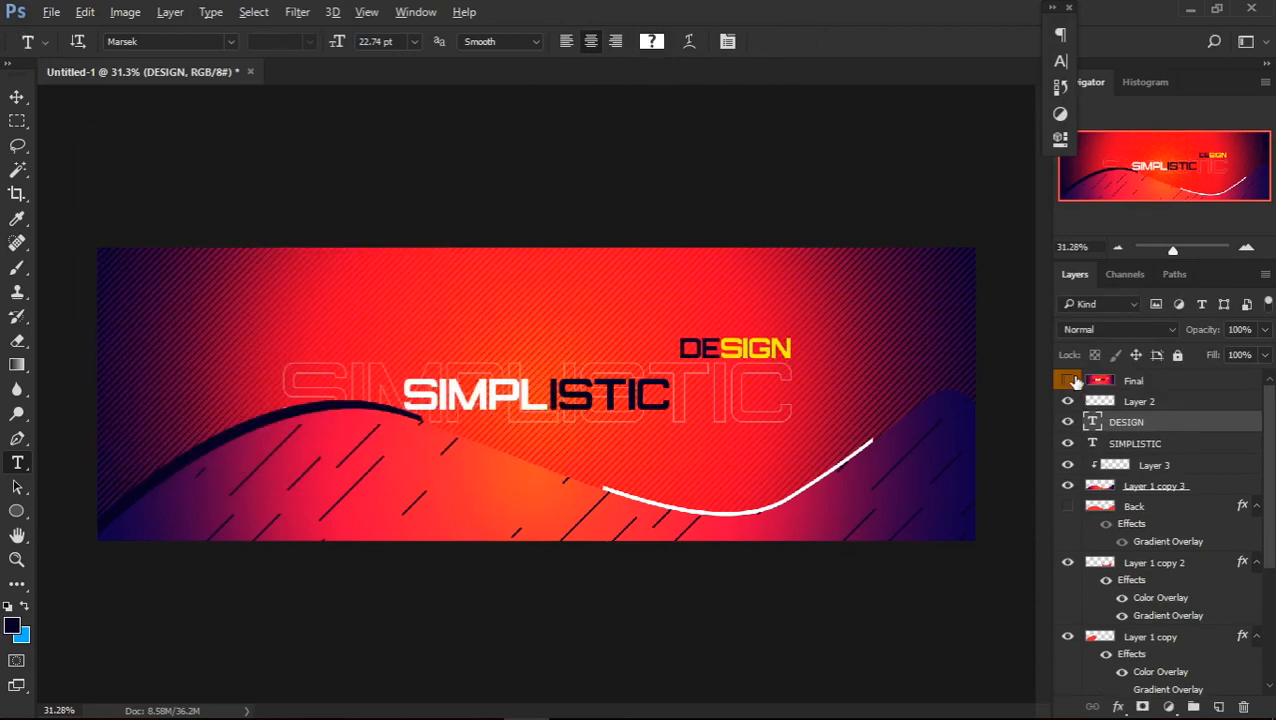
Compare the finished header with the Final reference by repeatedly showing and hiding the Final layer
{"action": "left_click", "coordinate": [1068, 381]}
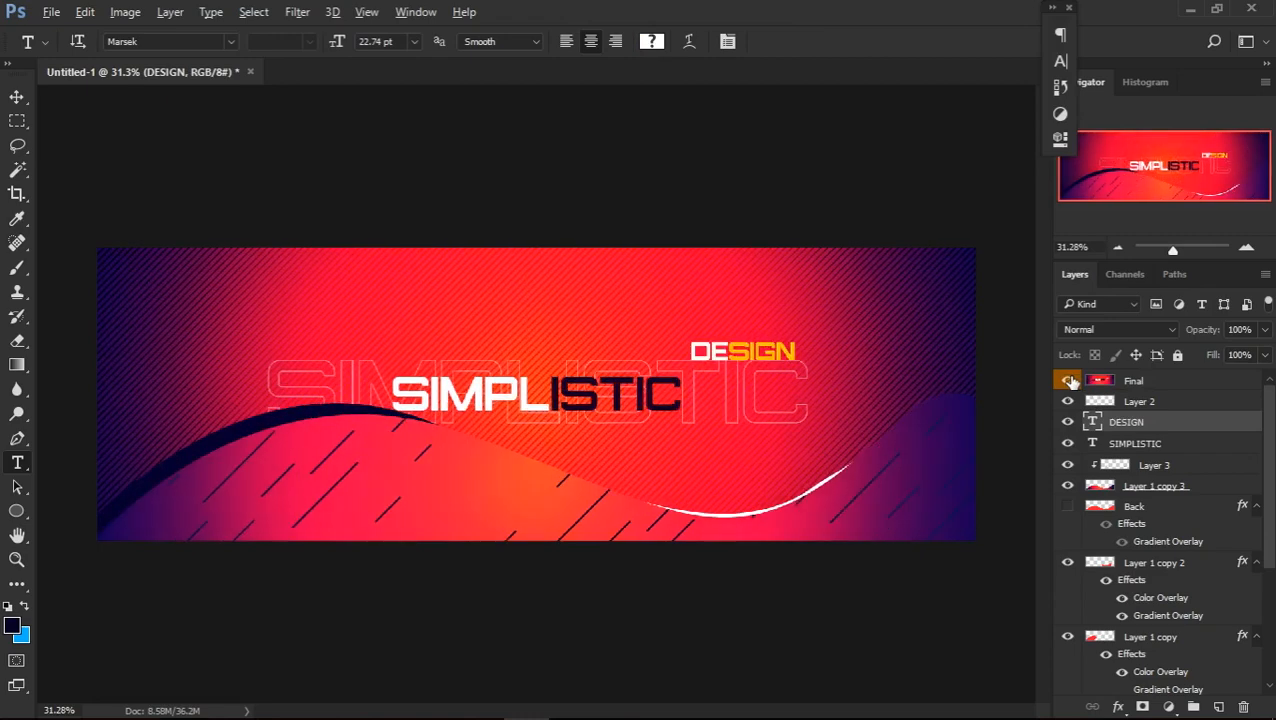
{"action": "left_click", "coordinate": [1069, 381]}
{"action": "left_click", "coordinate": [1069, 381]}
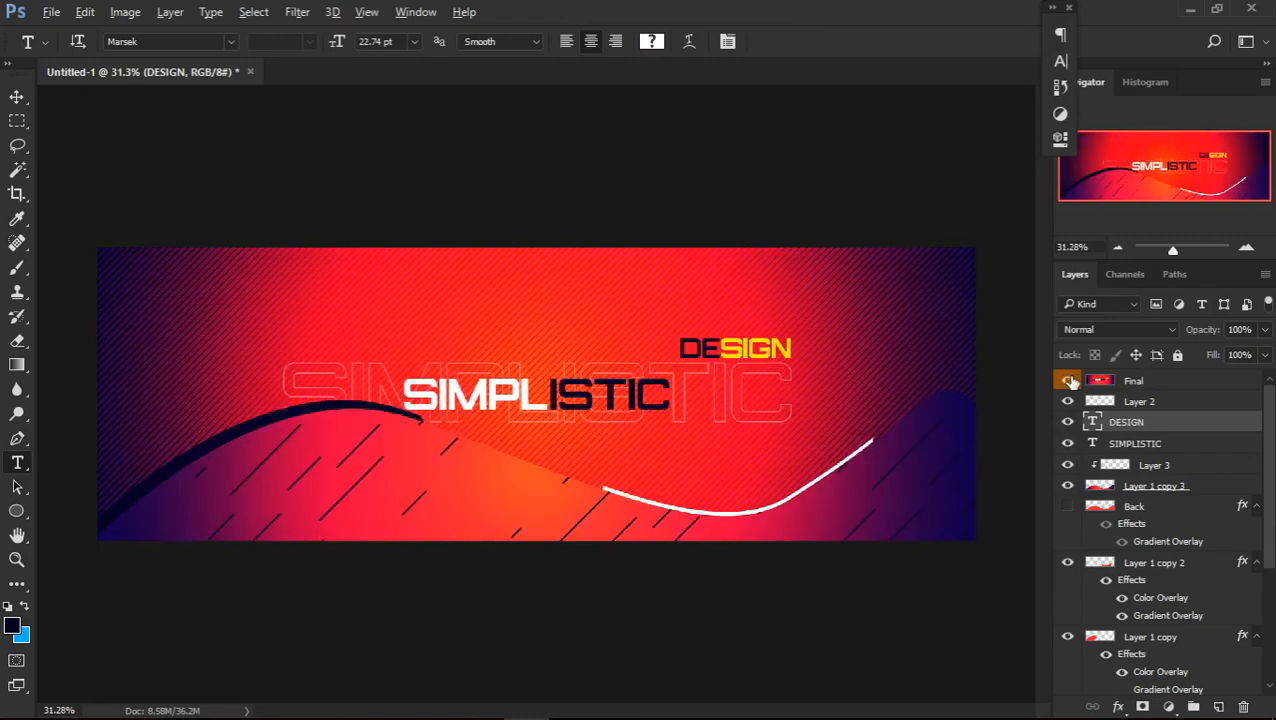
{"action": "left_click", "coordinate": [1069, 381]}
{"action": "left_click", "coordinate": [1069, 381]}
{"action": "left_click", "coordinate": [1069, 381]}
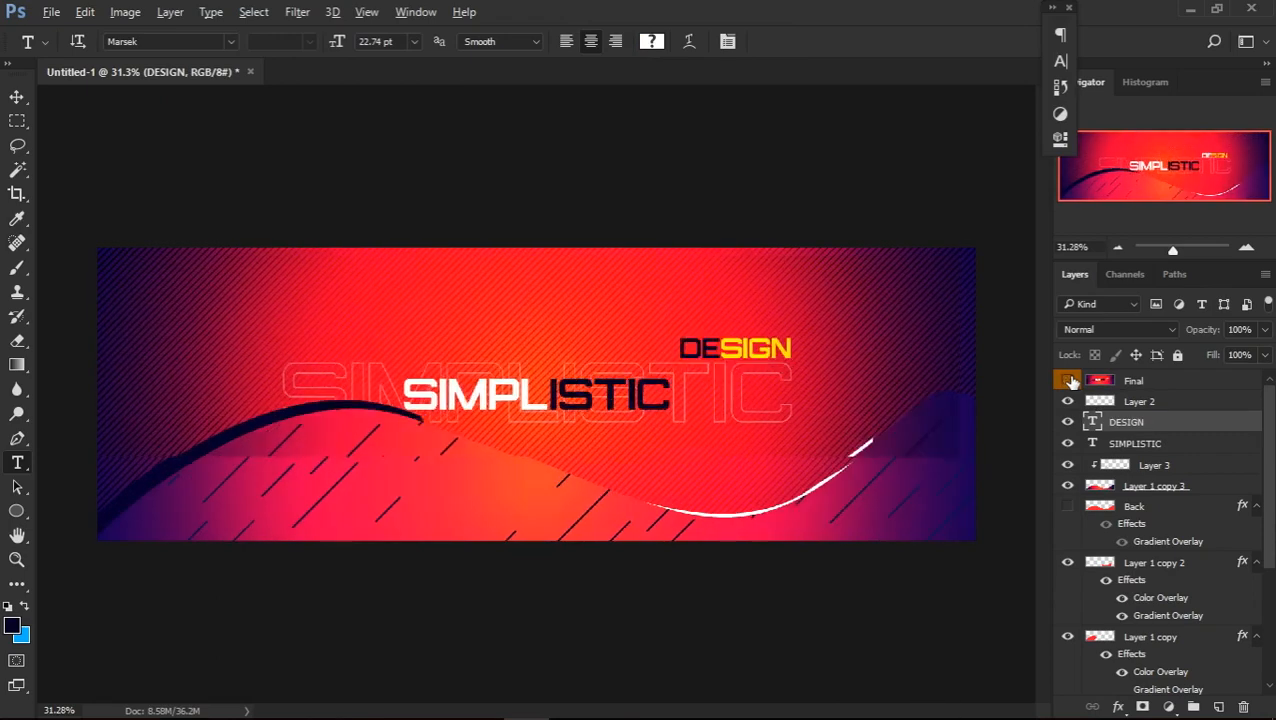
{"action": "left_click", "coordinate": [1069, 381]}
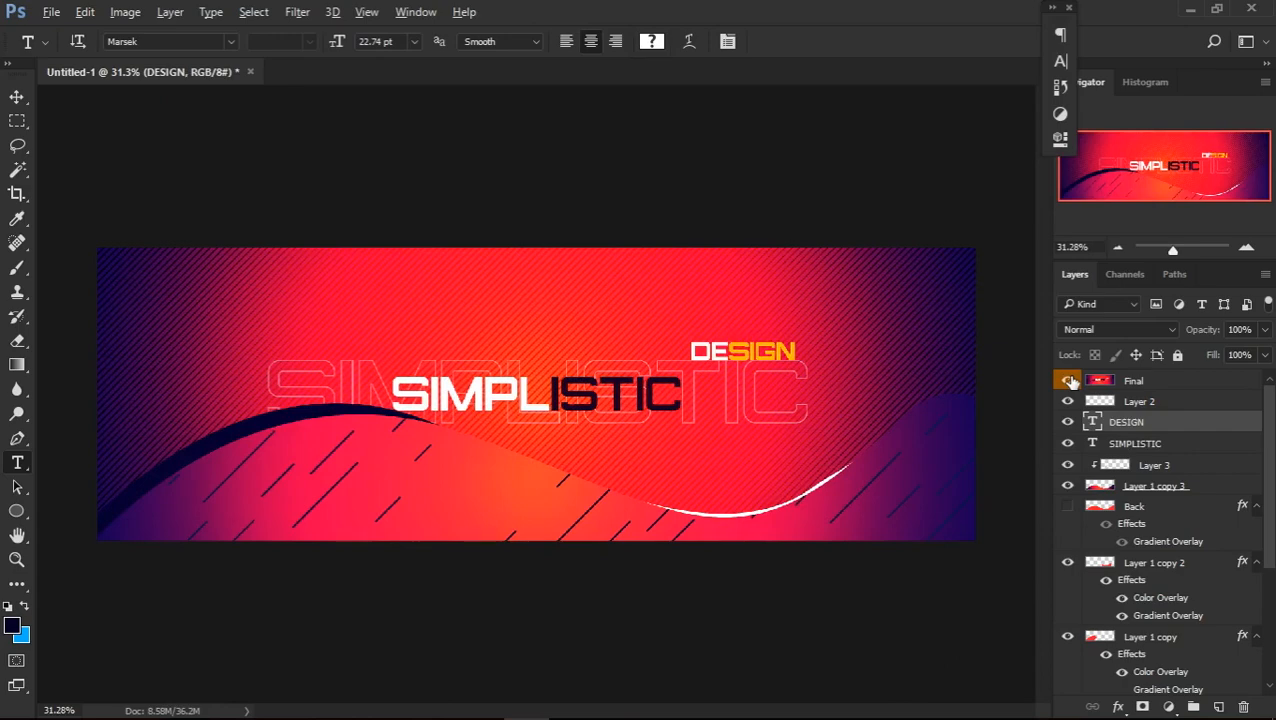
{"action": "left_click", "coordinate": [1069, 381]}
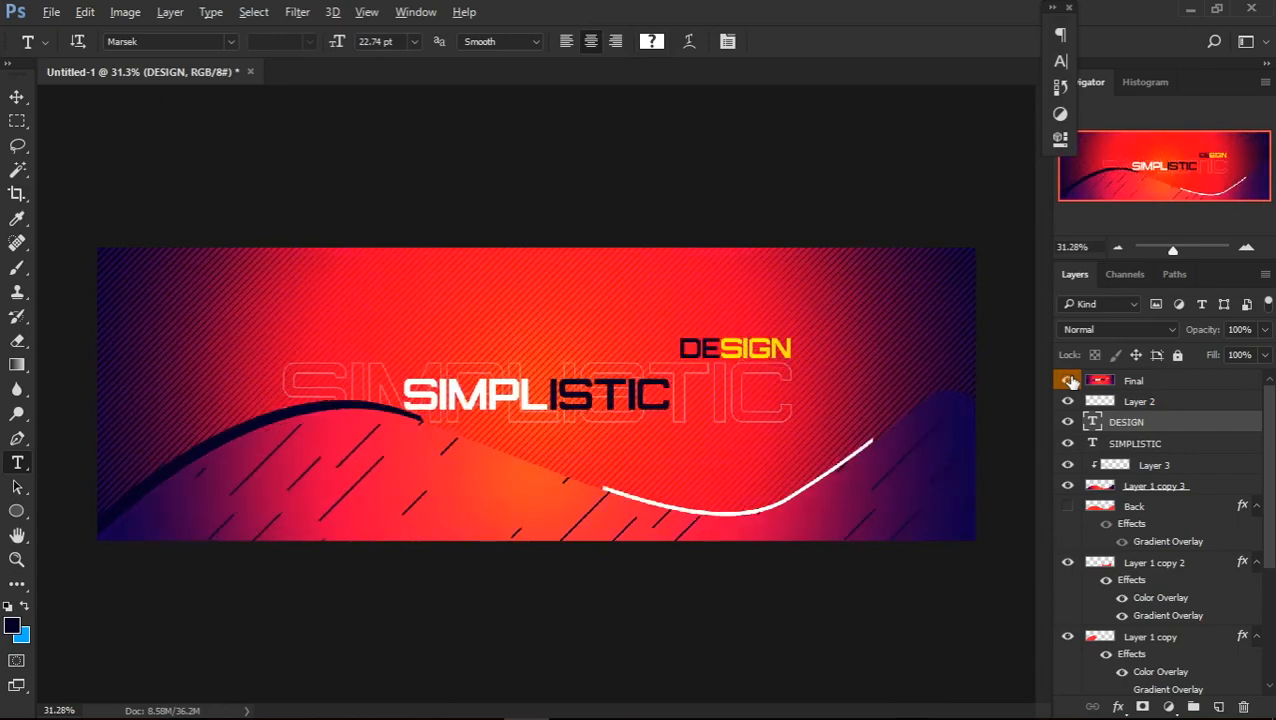
{"action": "left_click", "coordinate": [1069, 381]}
{"action": "scroll", "coordinate": [697, 503], "scroll_direction": "down", "scroll_amount": 1}
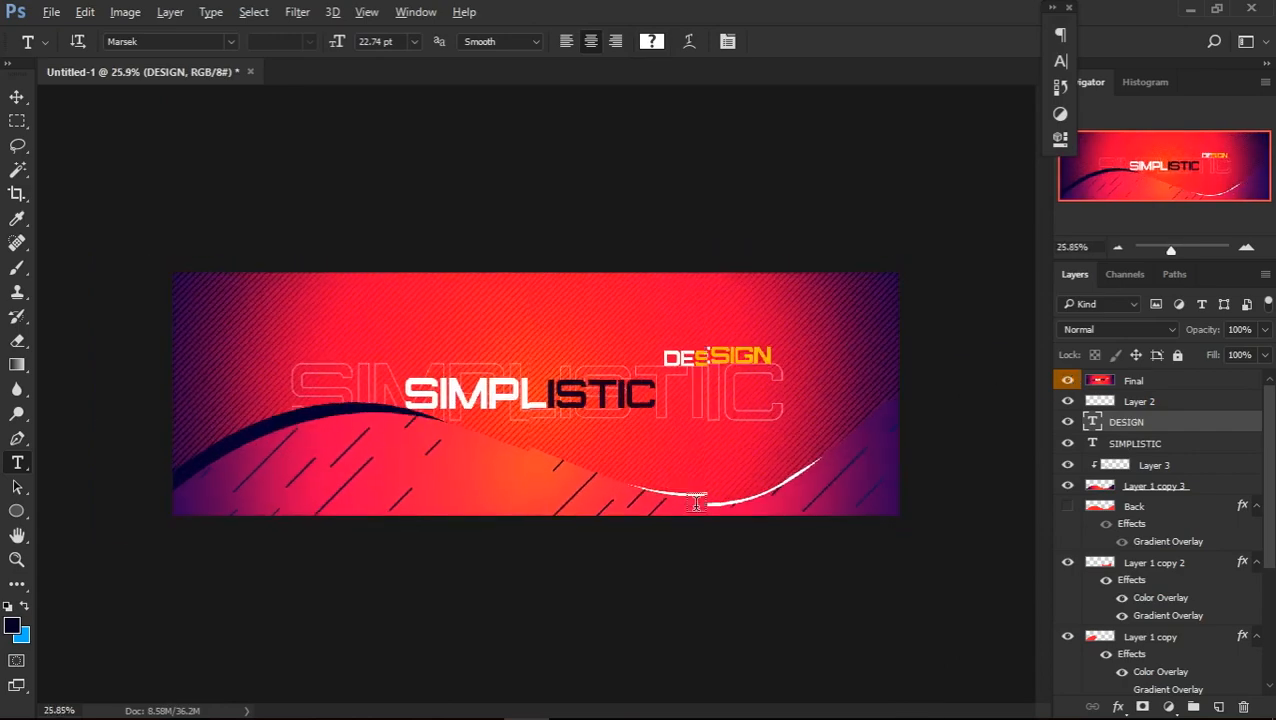
{"action": "scroll", "coordinate": [697, 503], "scroll_direction": "up", "scroll_amount": 2}
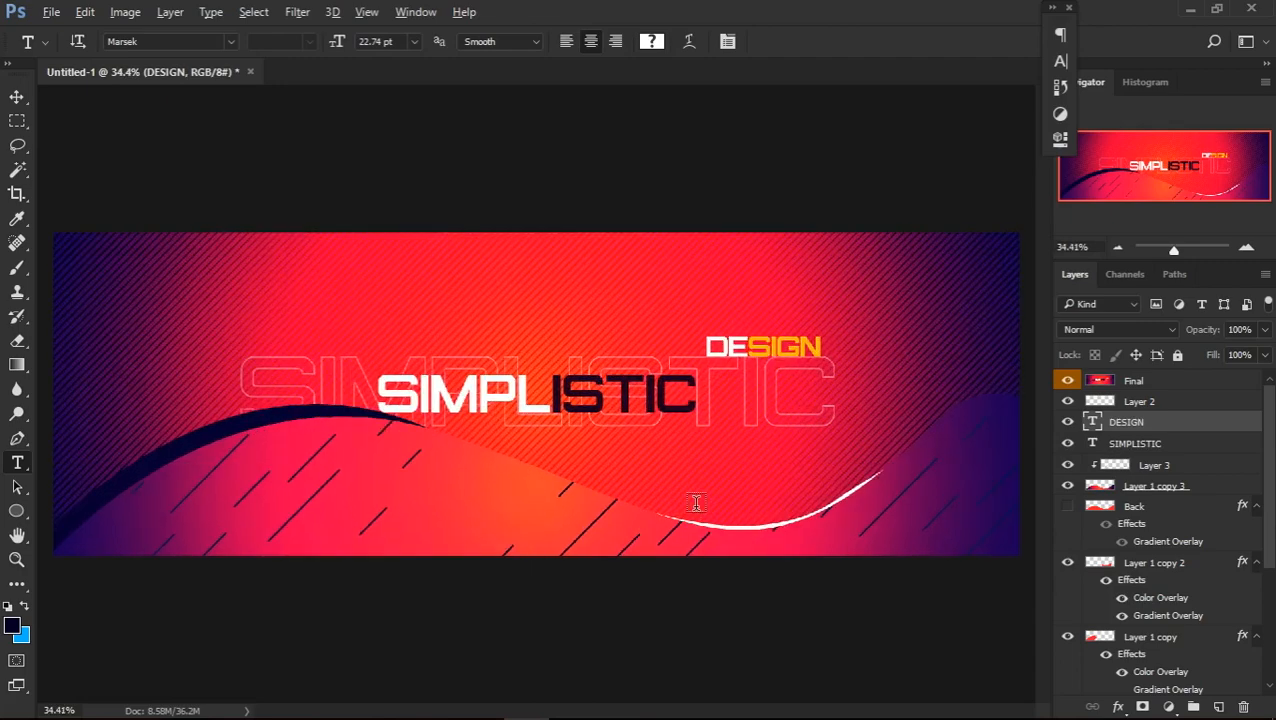